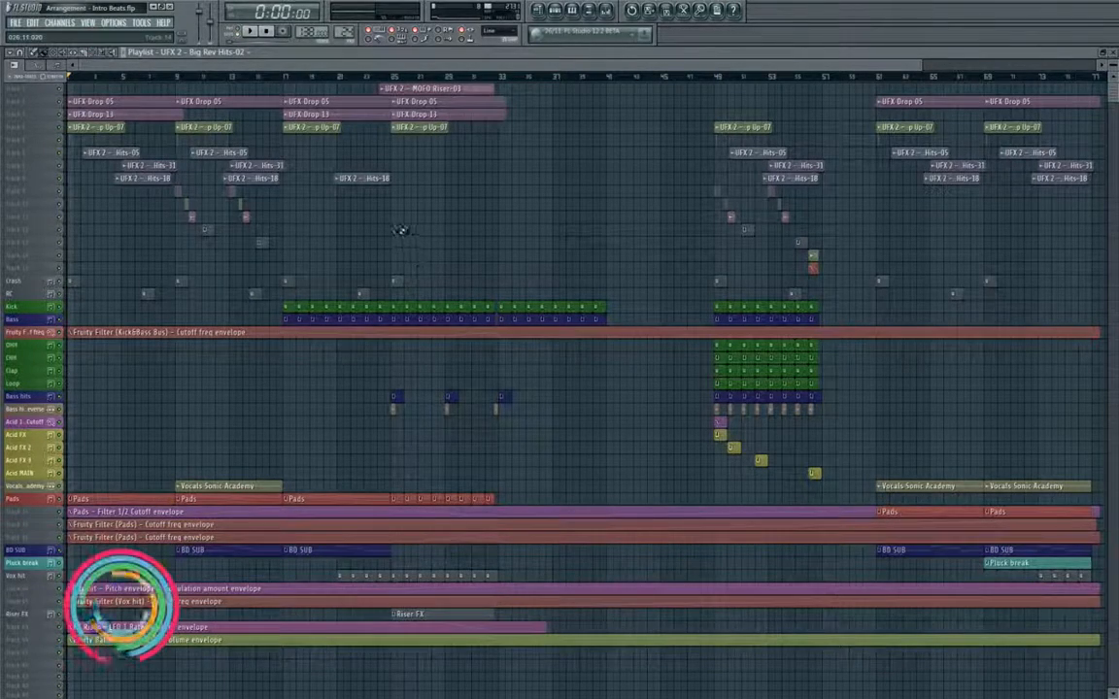
# Select all drum, acid, vocal, pad and effect clips from bar 49 onward and move the group to start at bar 73.
pyautogui.moveTo(505, 296); pyautogui.dragTo(623, 315)
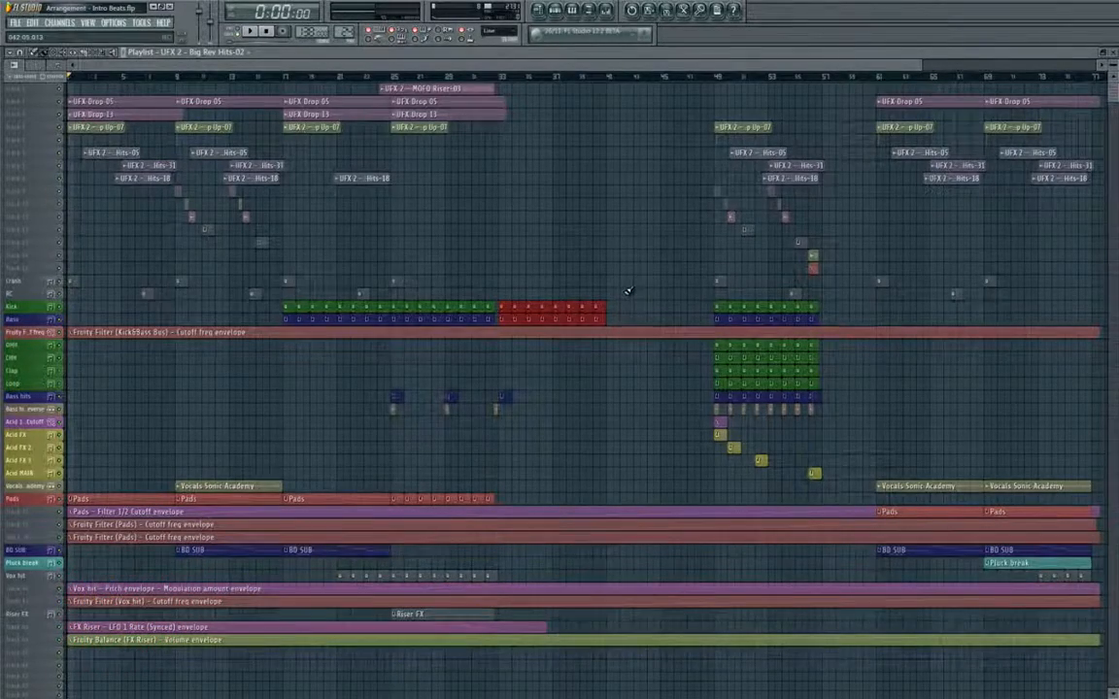
pyautogui.press('pagedown')
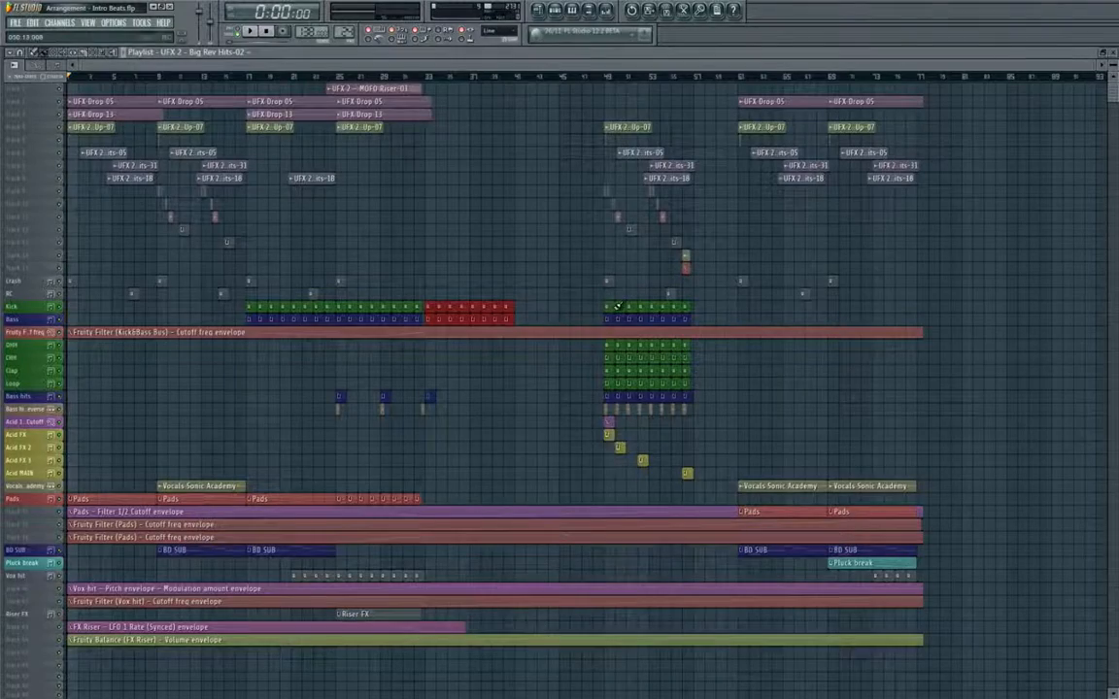
pyautogui.moveTo(579, 487); pyautogui.dragTo(969, 361)
pyautogui.moveTo(764, 507); pyautogui.dragTo(957, 568)
pyautogui.scroll(2, 882, 553)
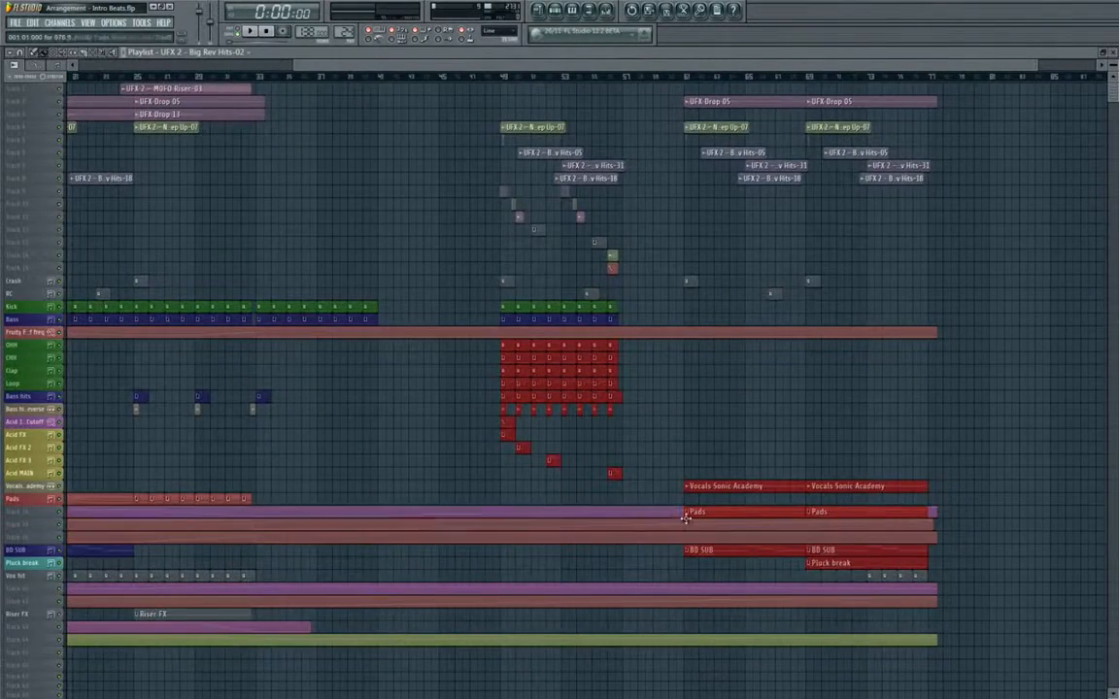
pyautogui.scroll(3, 686, 518)
pyautogui.scroll(5, 496, 468)
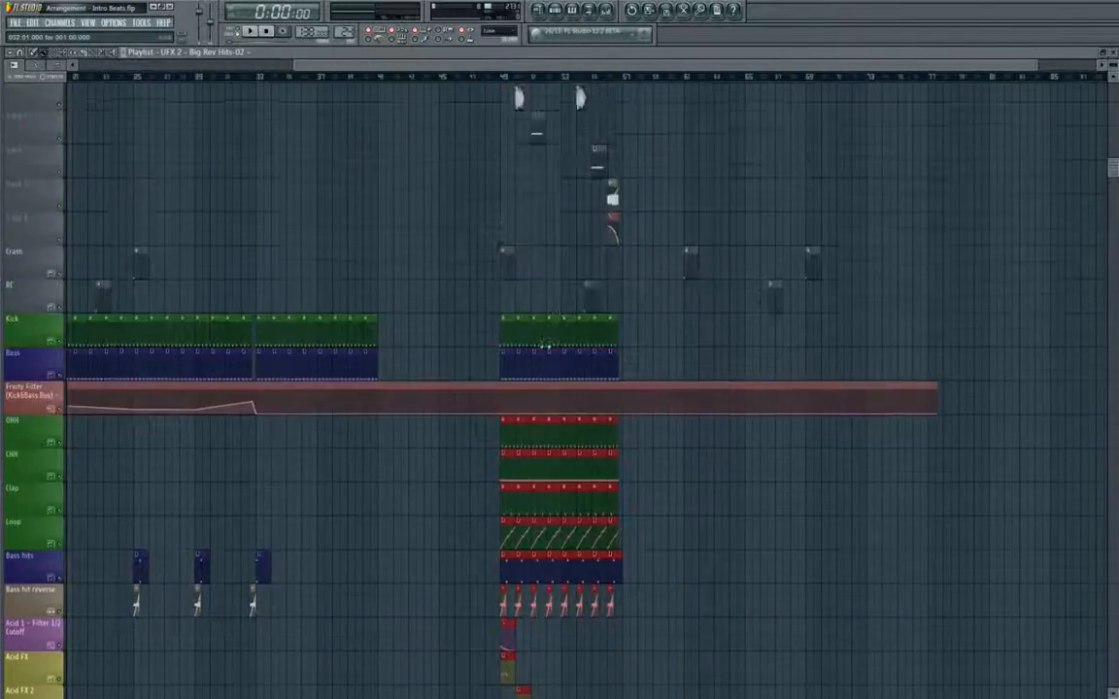
pyautogui.moveTo(483, 582); pyautogui.dragTo(1002, 85)
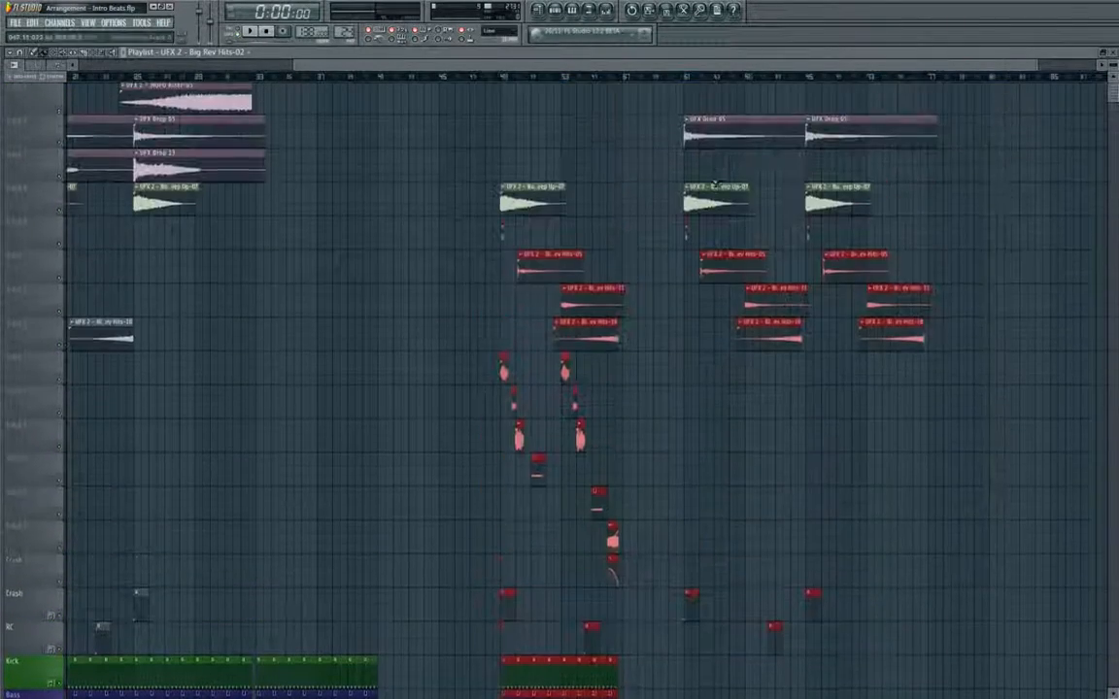
pyautogui.moveTo(580, 249); pyautogui.dragTo(437, 182)
pyautogui.moveTo(502, 202); pyautogui.dragTo(870, 204)
pyautogui.scroll(-2, 776, 190)
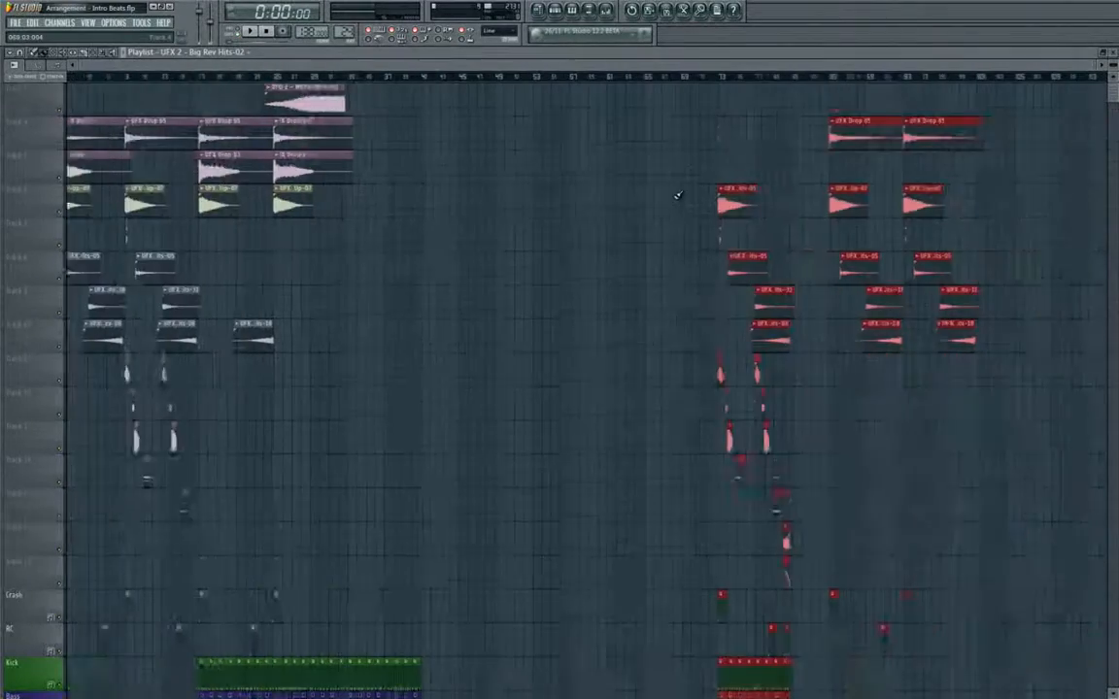
# Place a UFX 2 - Big Rev Hits-31 clip on Track 7 at bar 34.
pyautogui.scroll(-4, 492, 253)
pyautogui.hscroll(-5, 653, 342)
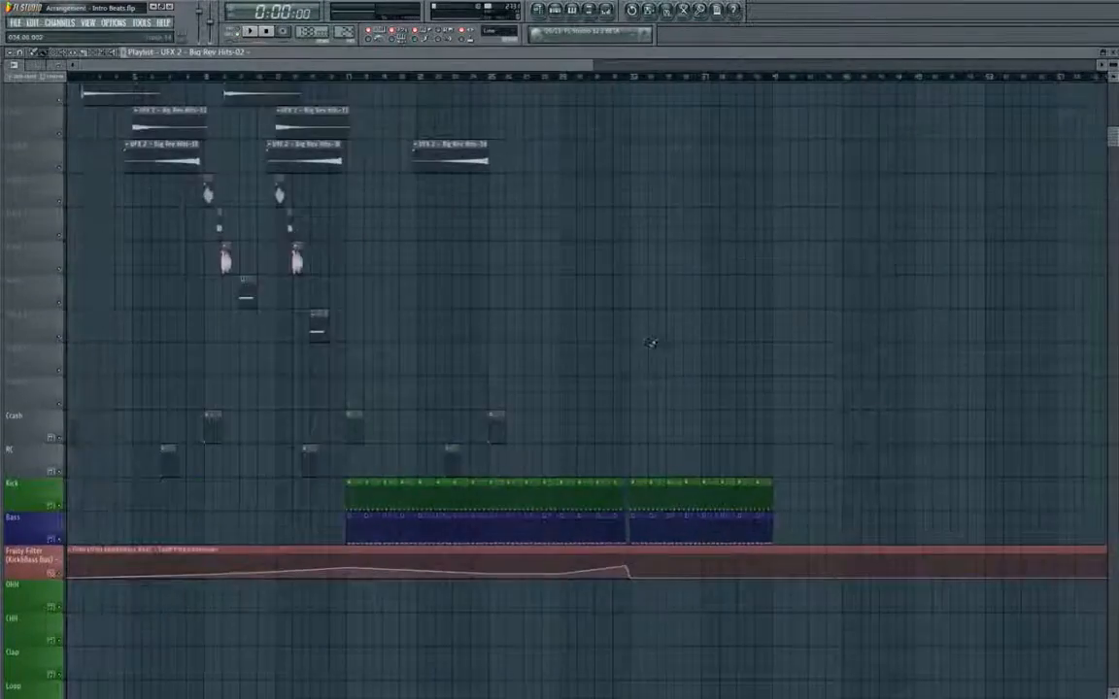
pyautogui.scroll(5, 598, 335)
pyautogui.scroll(3, 707, 320)
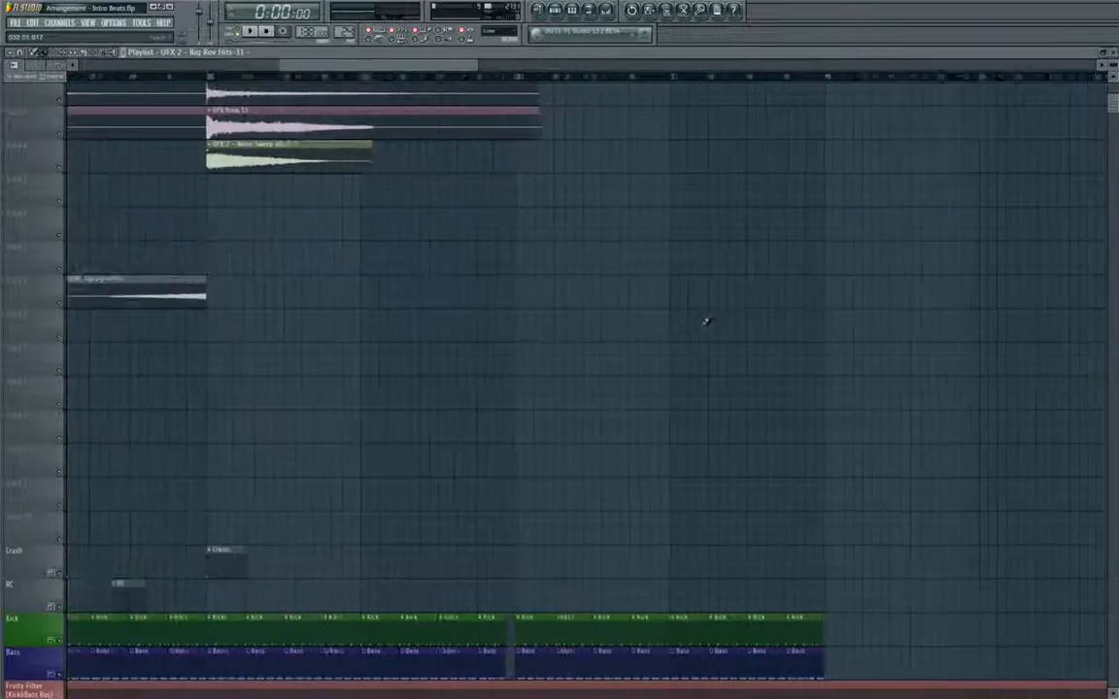
pyautogui.scroll(-3, 688, 386)
pyautogui.scroll(1, 687, 386)
pyautogui.scroll(3, 688, 387)
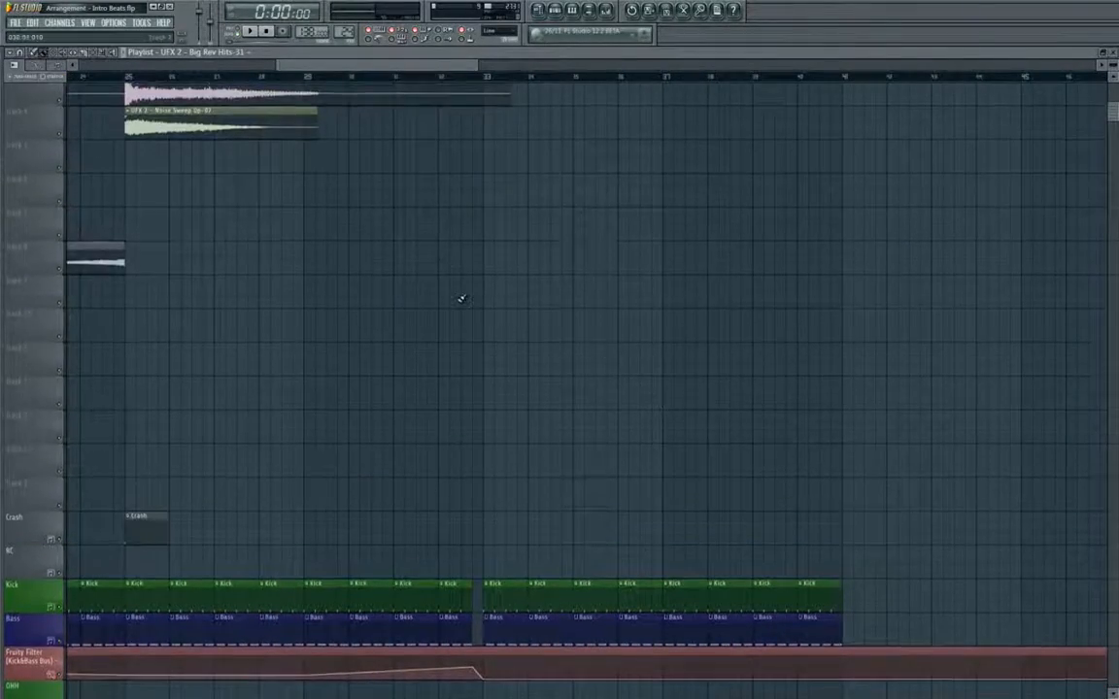
pyautogui.hscroll(-5, 463, 300)
pyautogui.scroll(-2, 648, 287)
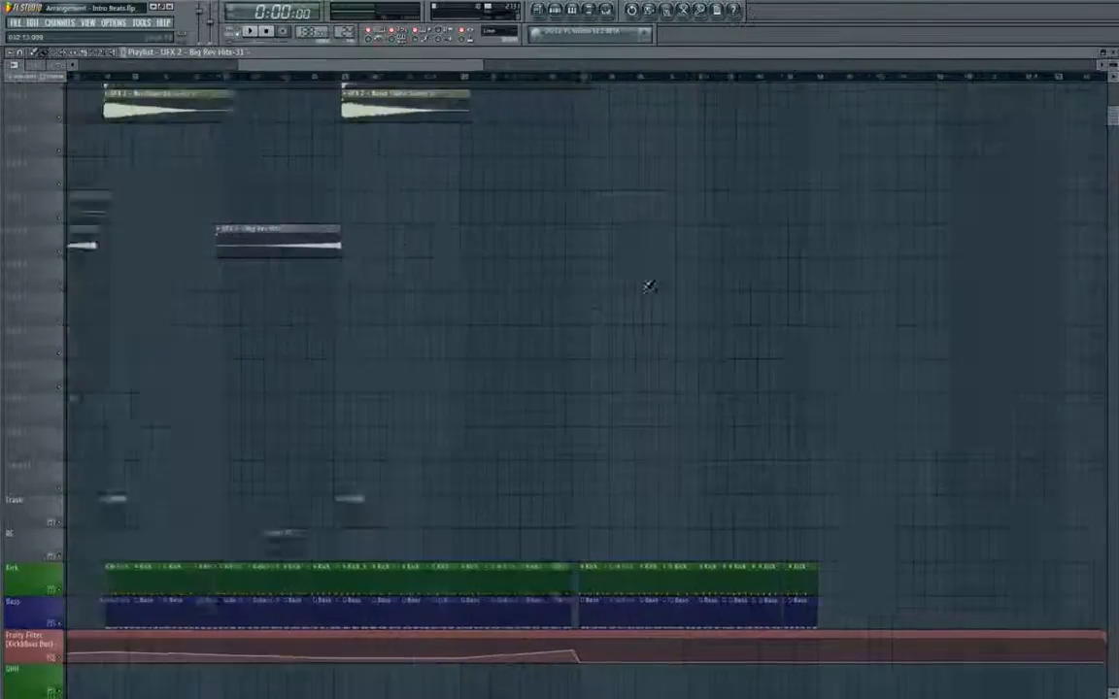
pyautogui.hscroll(3, 621, 233)
pyautogui.scroll(2, 616, 218)
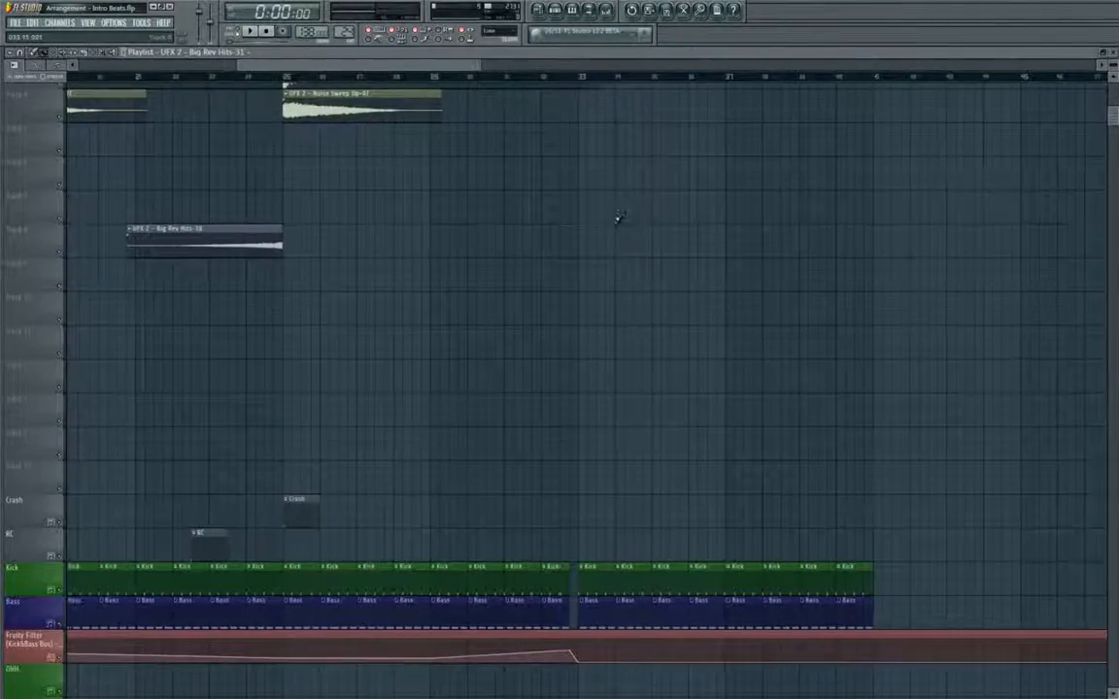
pyautogui.click(642, 209)
# Place a UFX 2 - Big Rev Hits-05 clip on Track 6 at bar 35, step 5.
pyautogui.scroll(-3, 374, 266)
pyautogui.scroll(-1, 373, 267)
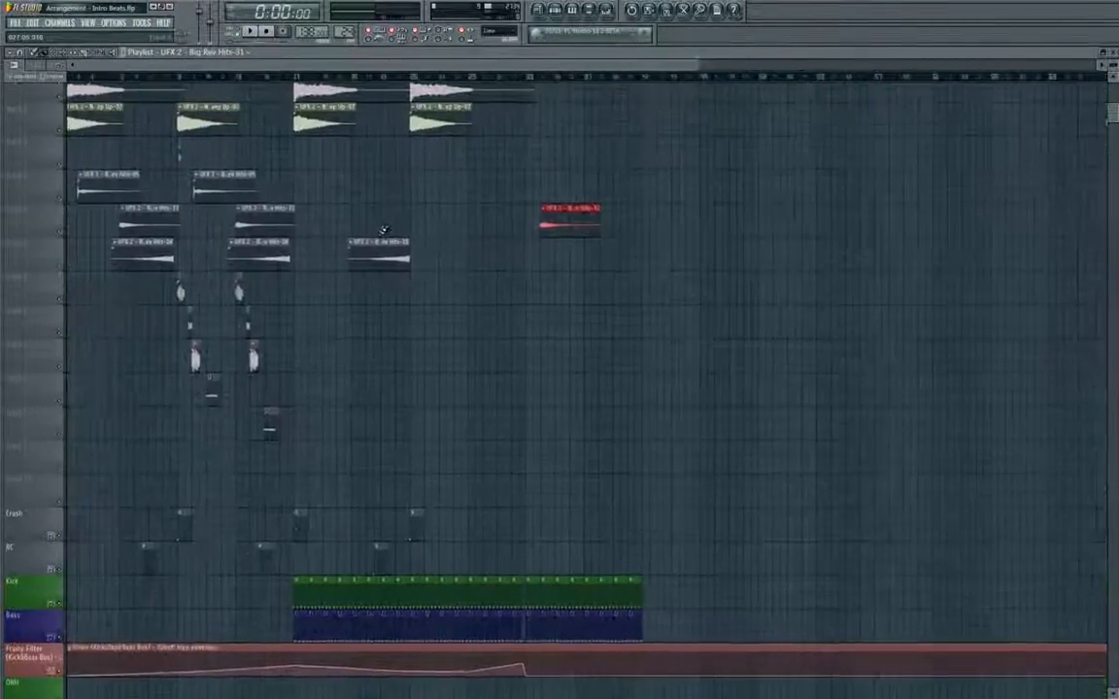
pyautogui.scroll(3, 528, 188)
pyautogui.scroll(-3, 544, 194)
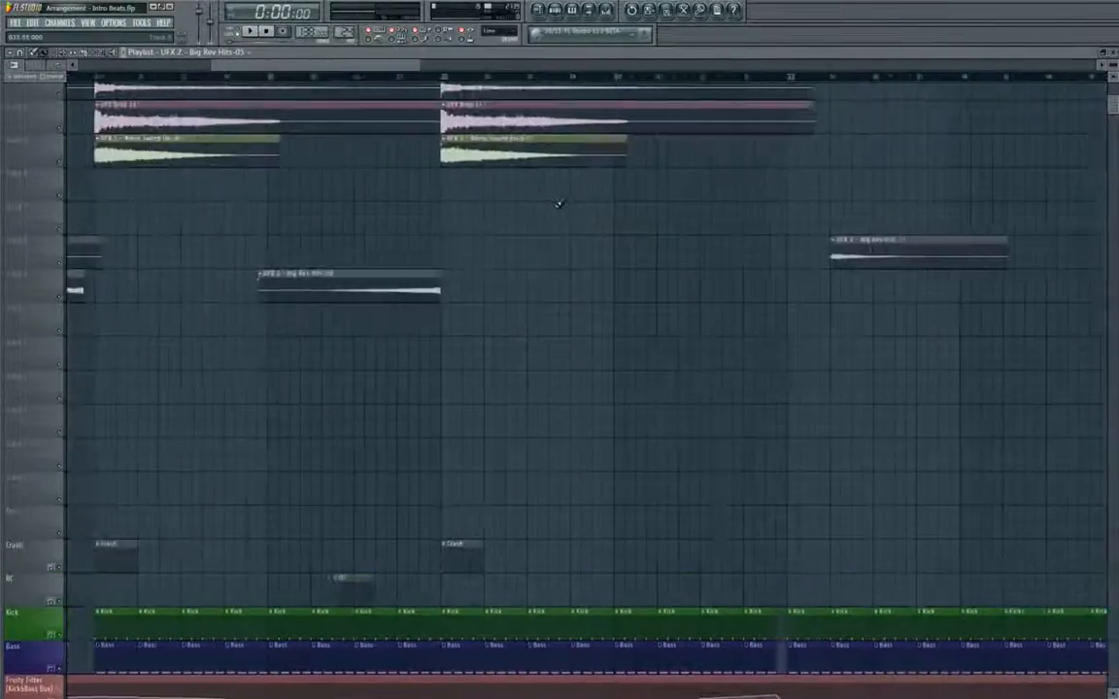
pyautogui.scroll(3, 763, 198)
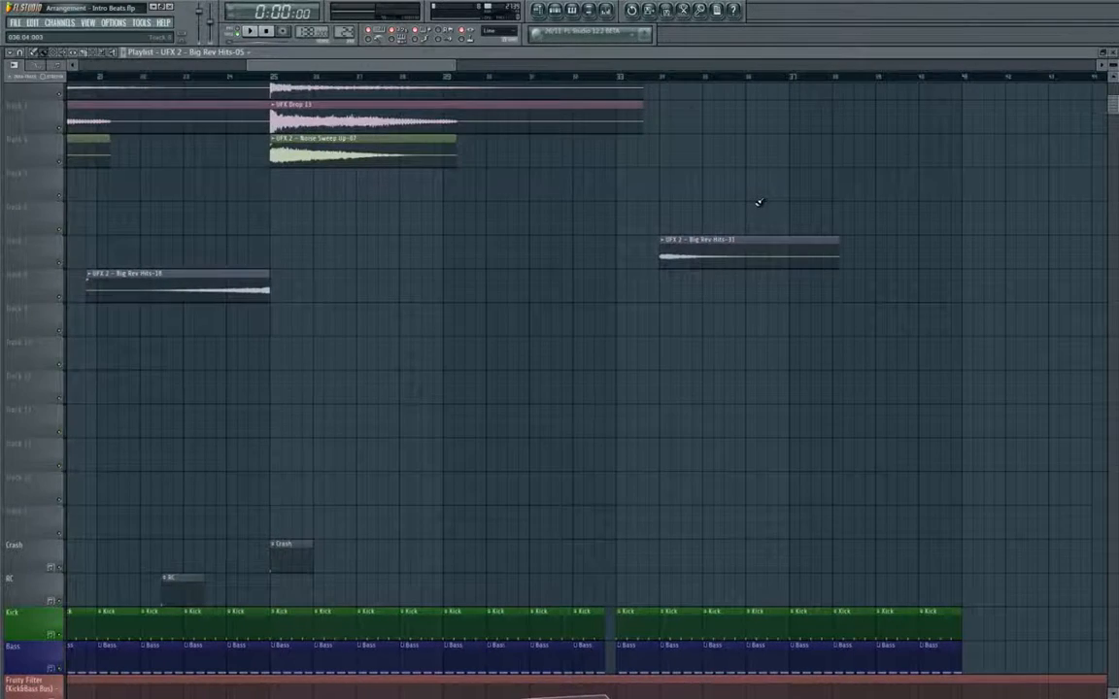
pyautogui.click(720, 213)
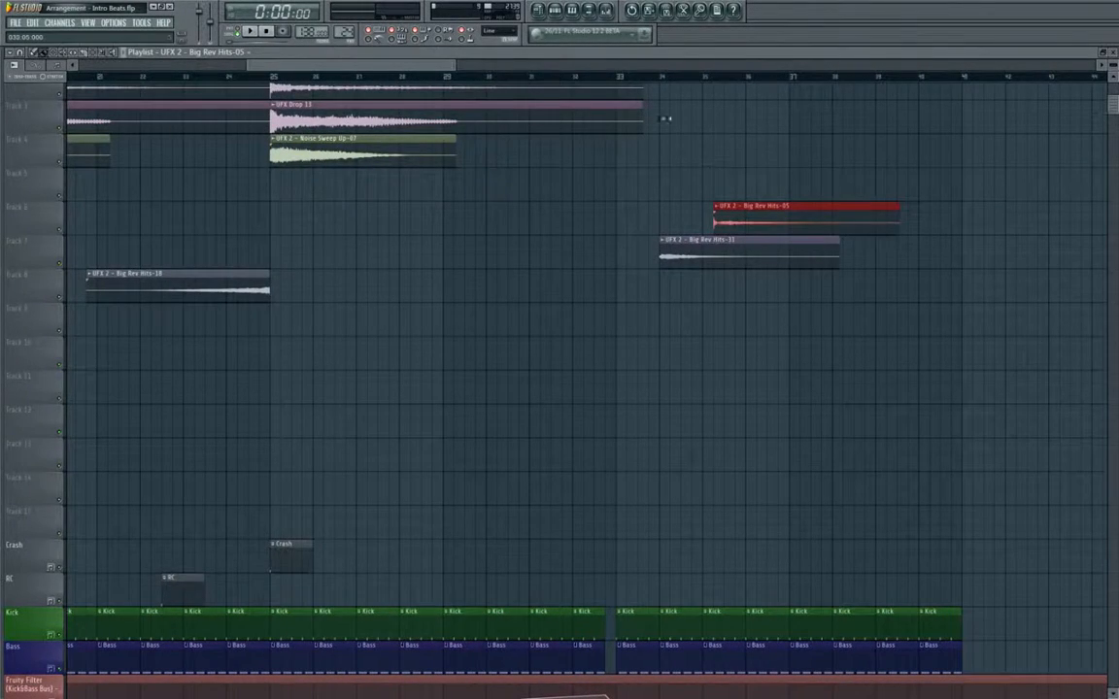
# Play from bar 32 and move the added Big Rev Hits-31 clip to bar 35 and Big Rev Hits-05 to bar 37, step 5.
pyautogui.click(572, 78)
pyautogui.scroll(-2, 639, 200)
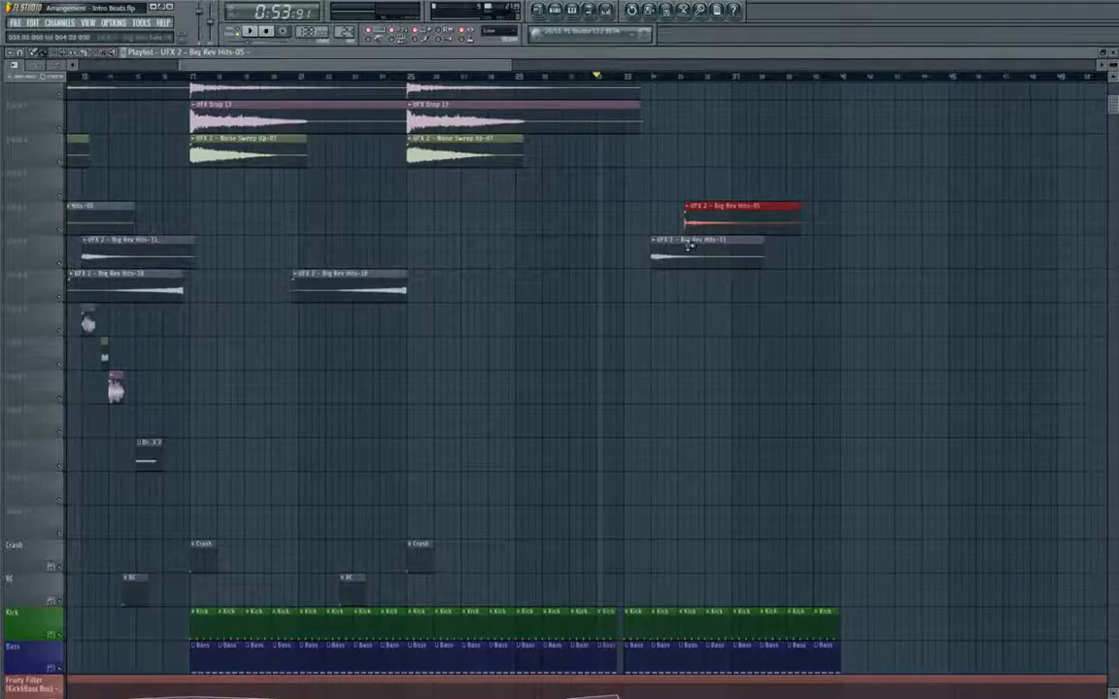
pyautogui.scroll(-2, 466, 250)
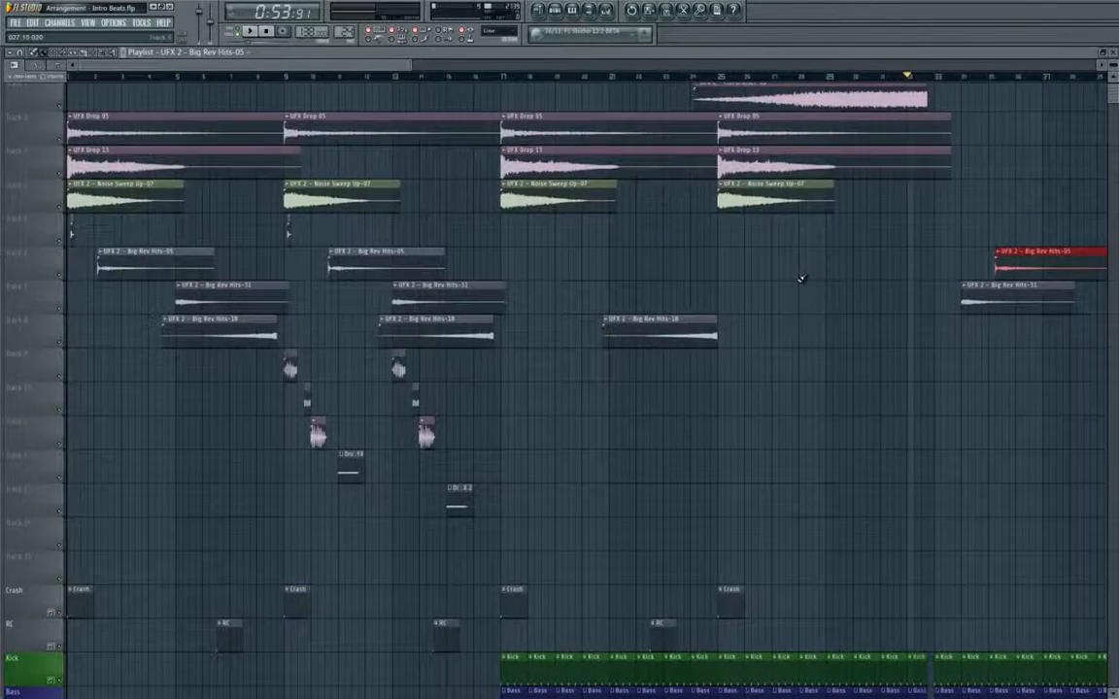
pyautogui.scroll(2, 804, 277)
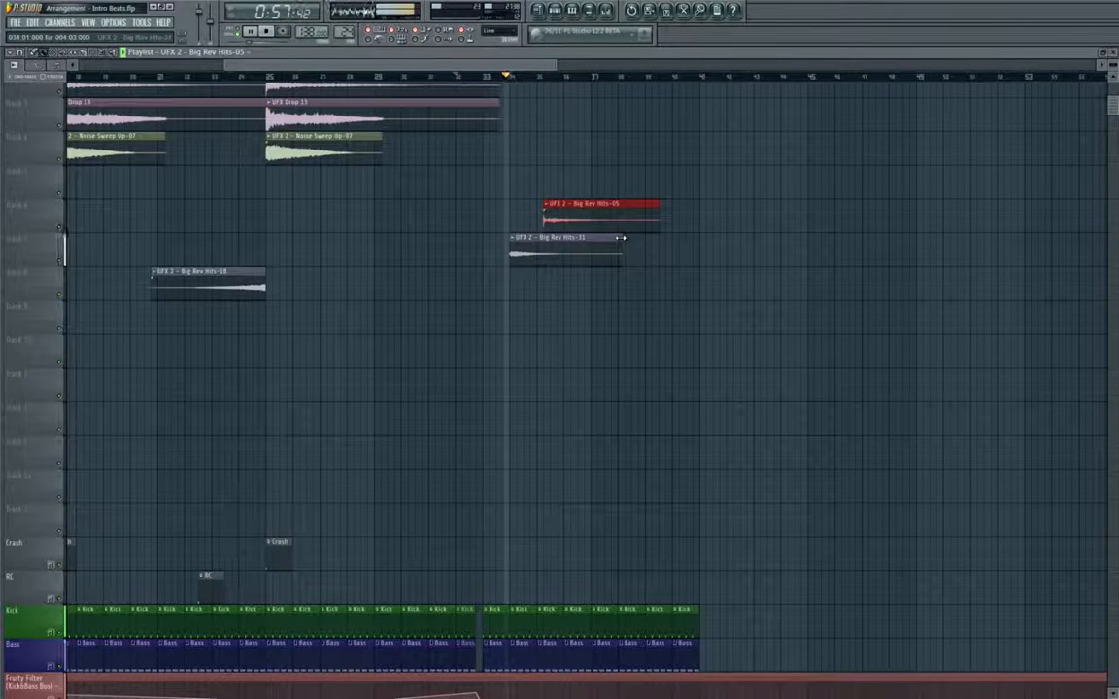
pyautogui.click(565, 260)
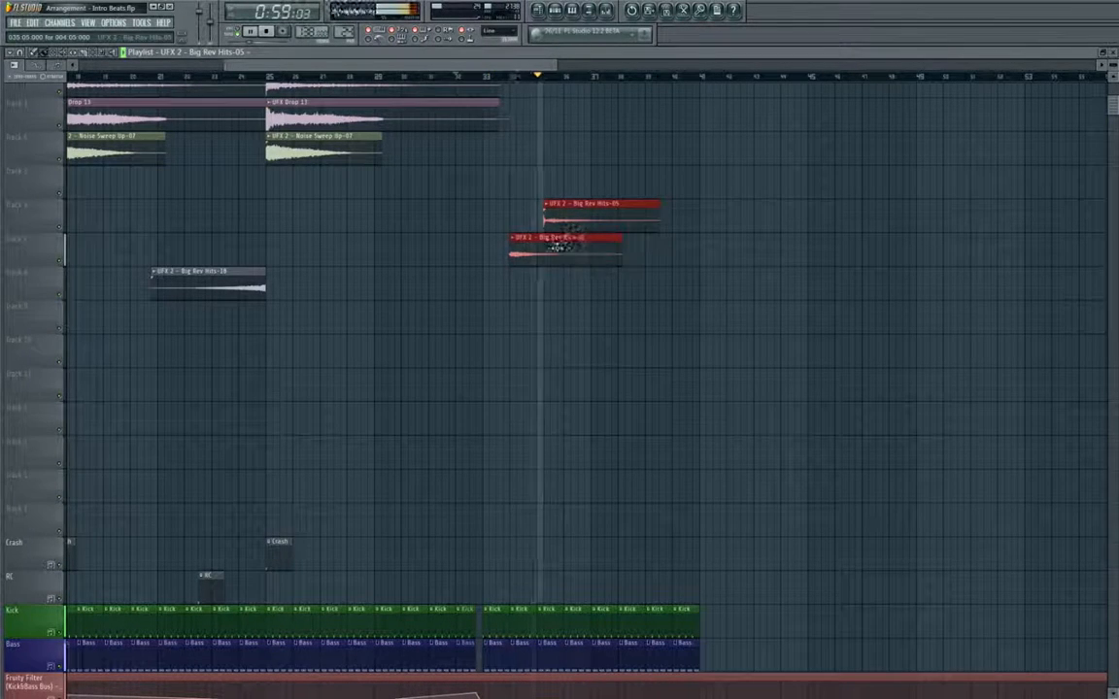
pyautogui.moveTo(551, 254); pyautogui.dragTo(616, 216)
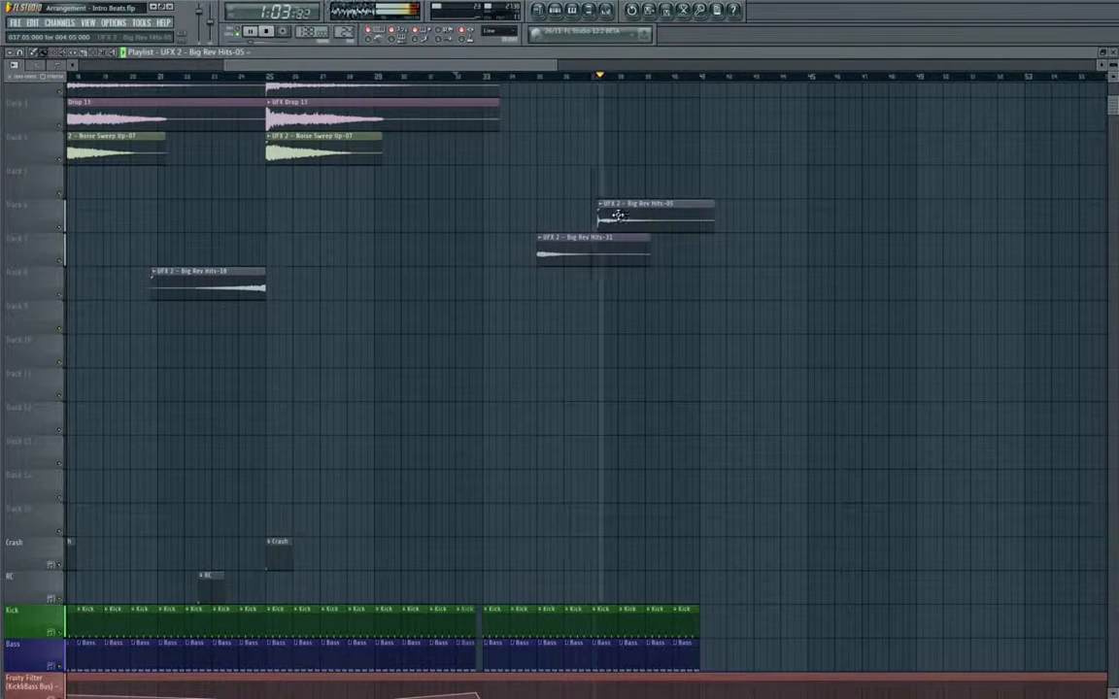
pyautogui.click(469, 75)
# Place a UFX 2 - Big Rev Hits-02 clip on Track 4 in the last beat before bar 41.
pyautogui.scroll(6, 602, 210)
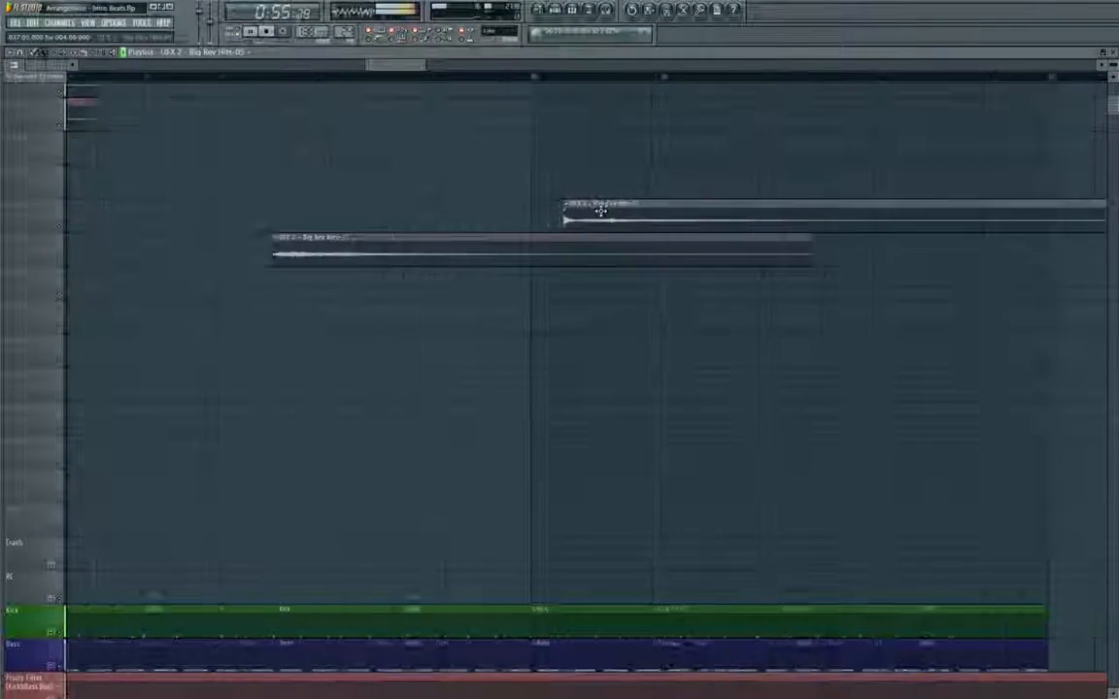
pyautogui.scroll(-6, 586, 208)
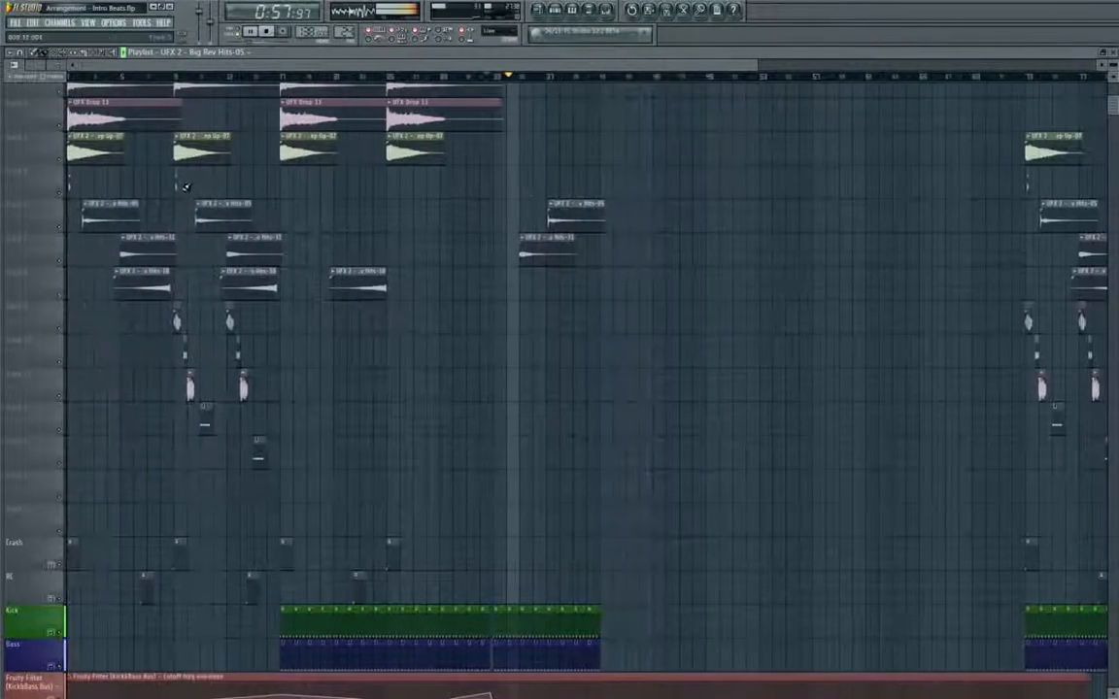
pyautogui.scroll(8, 591, 194)
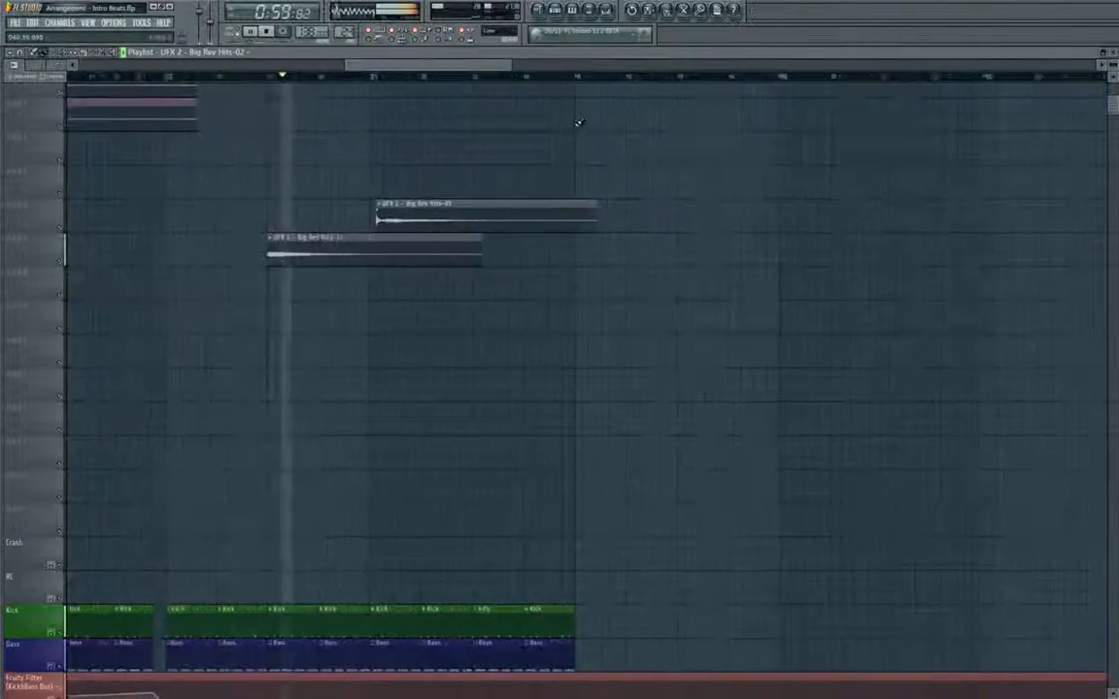
pyautogui.scroll(-8, 561, 194)
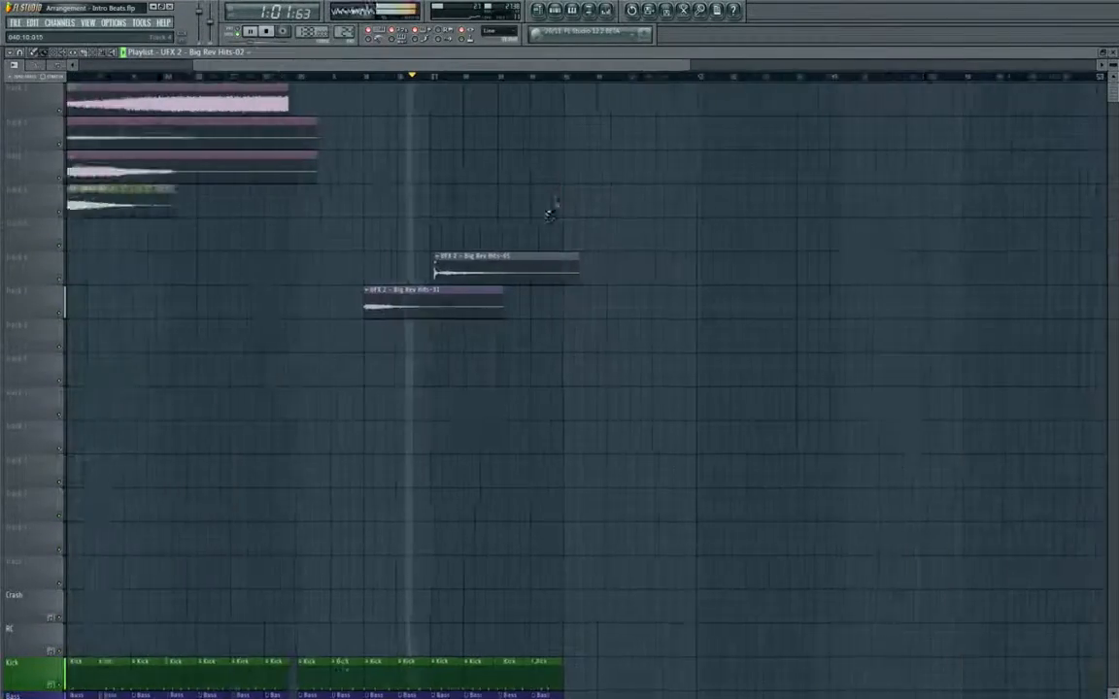
# Undo the last resize of the Kick clip before bar 41.
pyautogui.scroll(-5, 553, 210)
pyautogui.scroll(3, 537, 320)
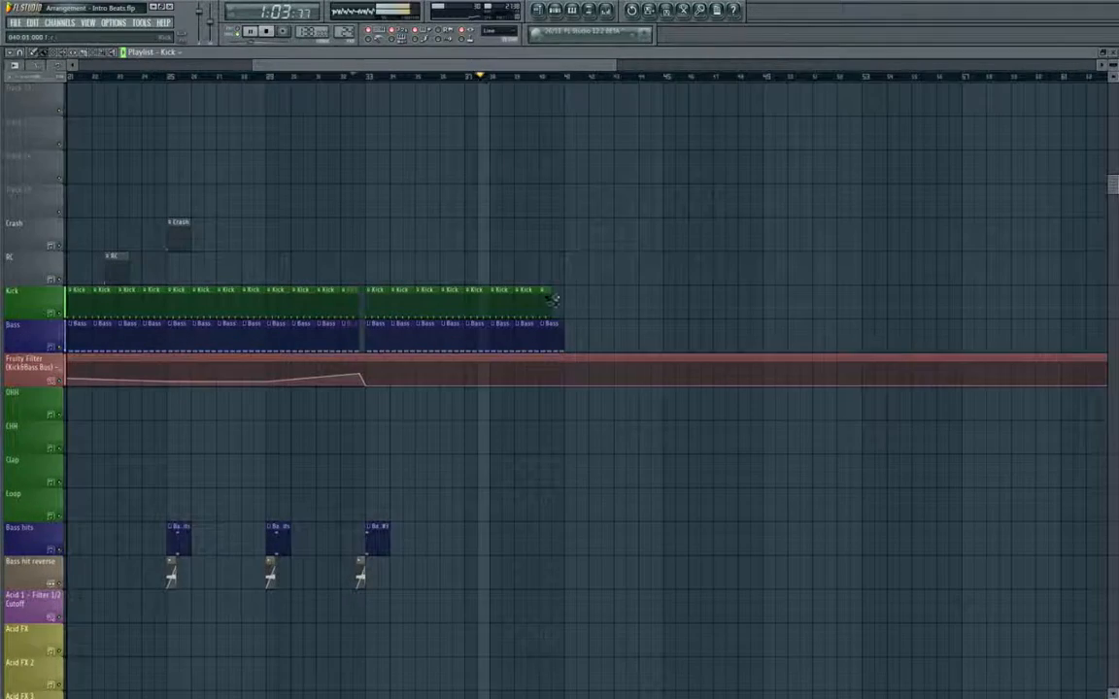
pyautogui.hotkey('ctrl', 'z')
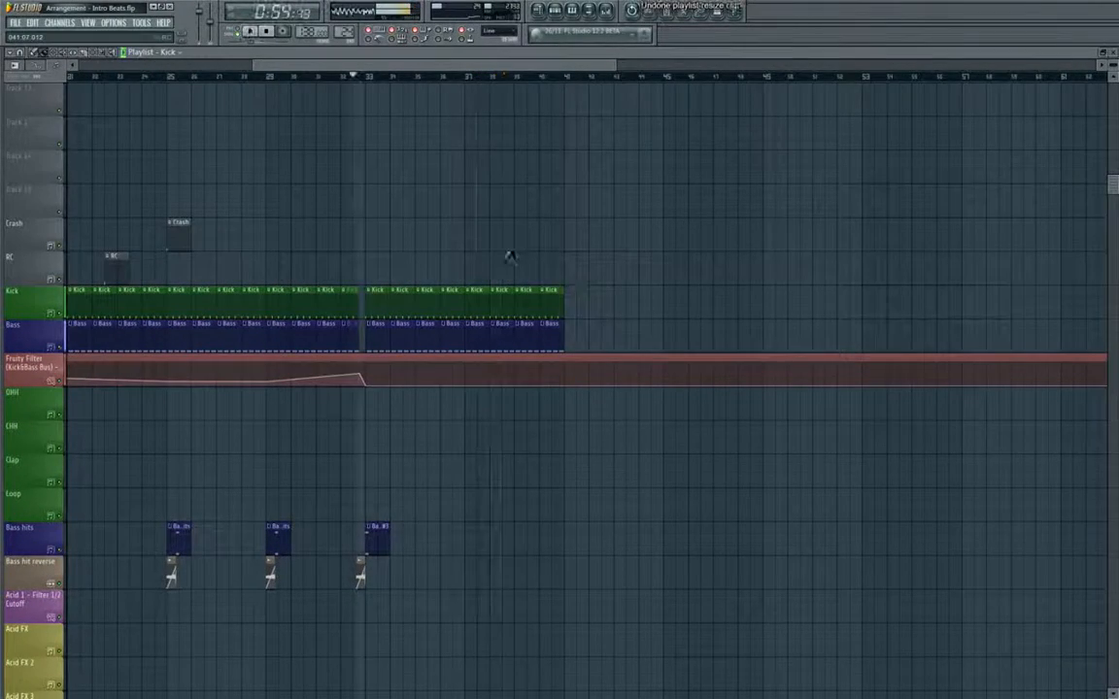
# Duplicate the Kick and Bass clips starting at bar 33 to bar 41, and shorten the last Kick clip before bar 41.
pyautogui.scroll(-3, 512, 252)
pyautogui.moveTo(529, 254); pyautogui.dragTo(440, 335)
pyautogui.hotkey('ctrl', 'b')
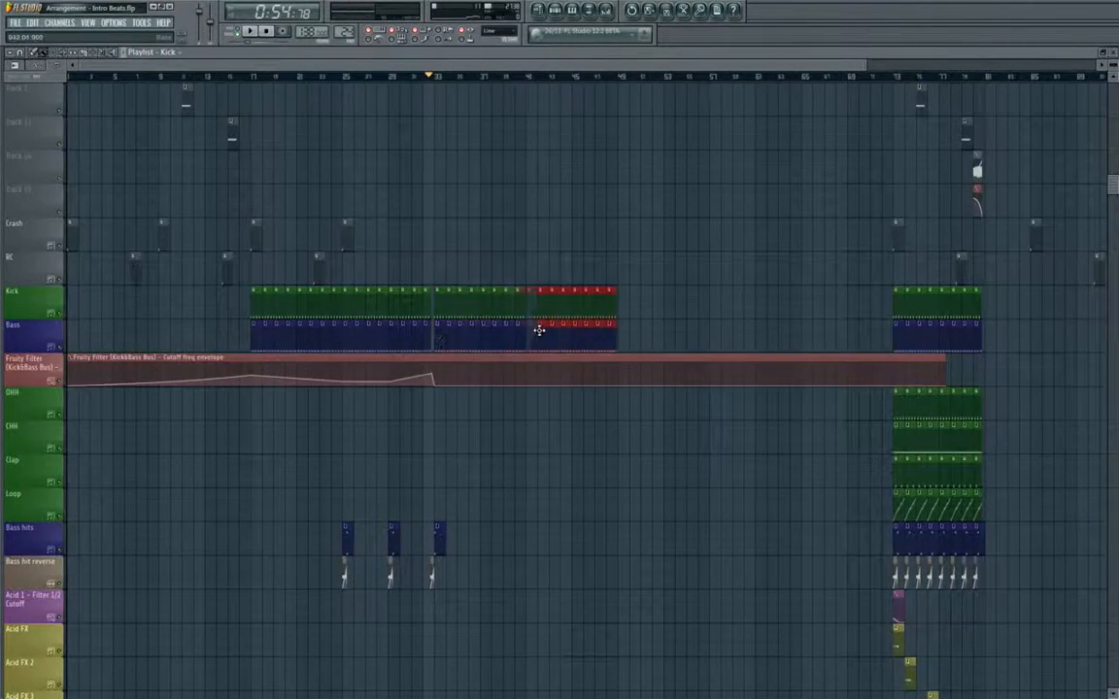
pyautogui.scroll(4, 533, 329)
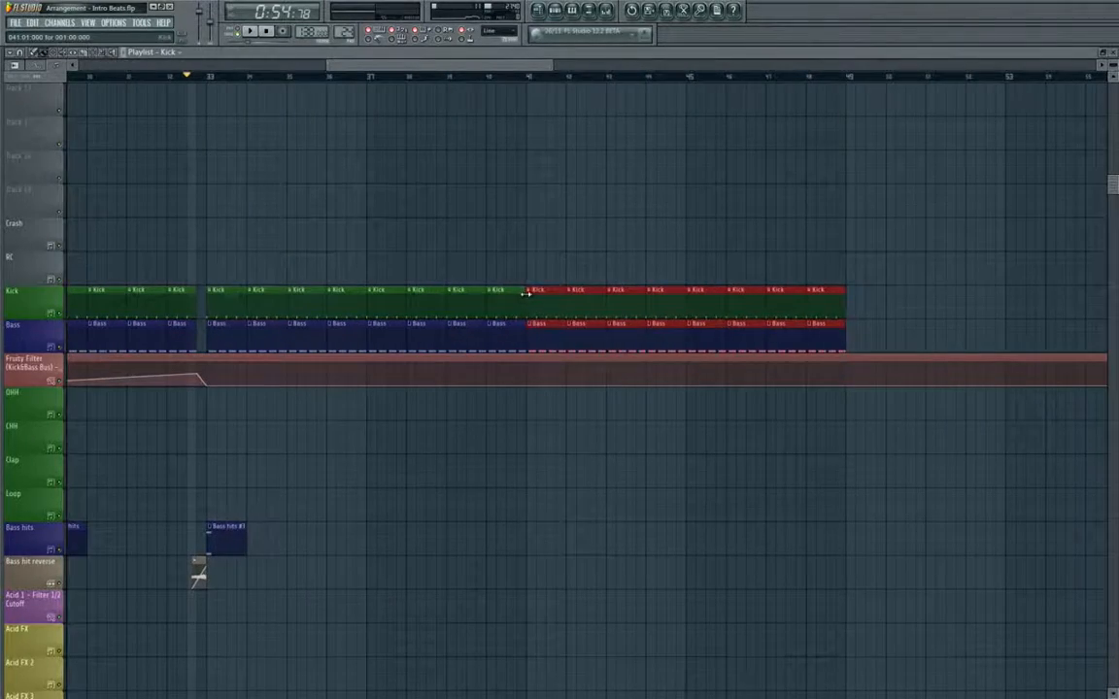
pyautogui.click(525, 293)
# Examine the effect tracks above the Kick and Bass section between bars 33 and 49.
pyautogui.scroll(-4, 520, 297)
pyautogui.scroll(2, 302, 302)
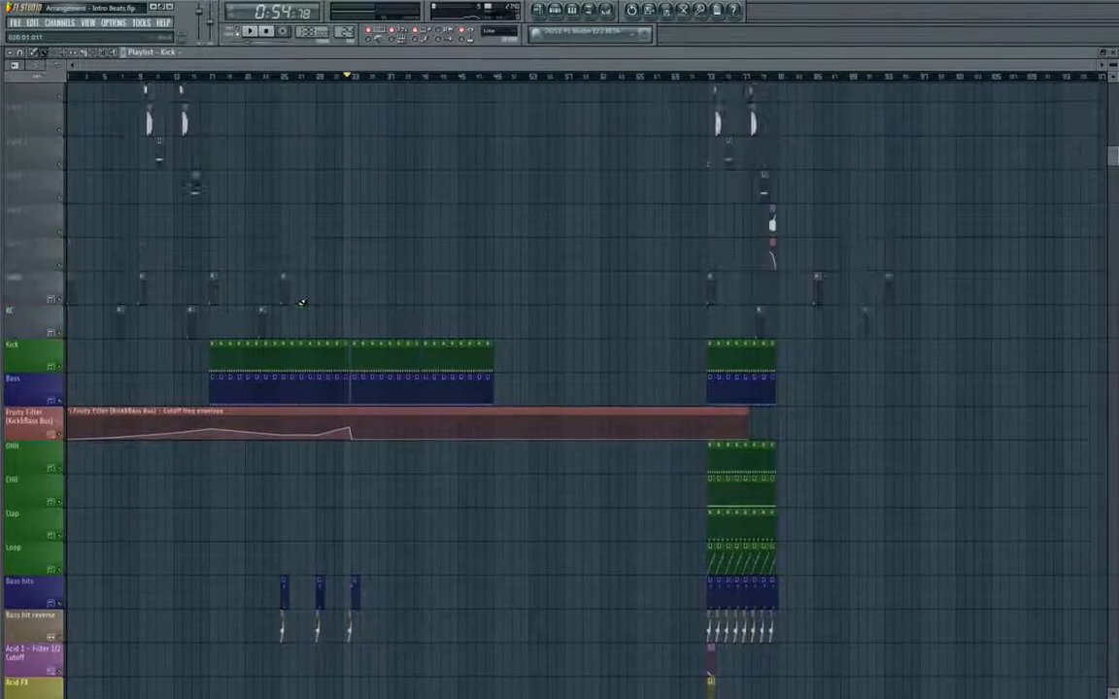
pyautogui.scroll(5, 302, 302)
pyautogui.scroll(-4, 357, 332)
pyautogui.scroll(3, 340, 277)
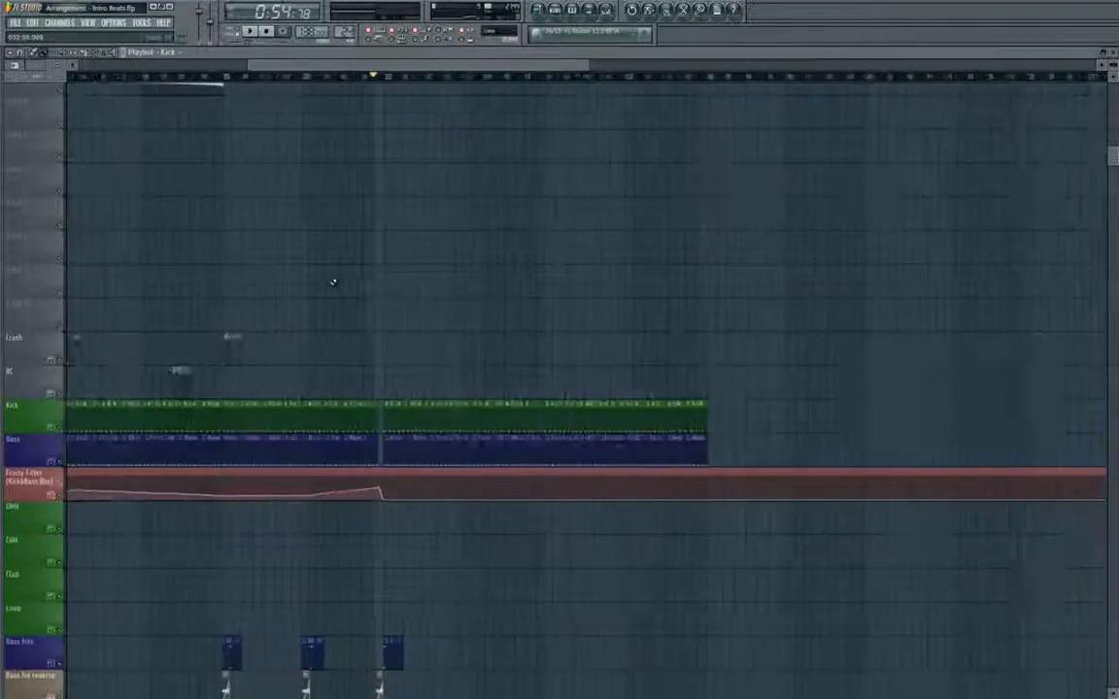
pyautogui.scroll(-4, 582, 327)
pyautogui.scroll(3, 576, 319)
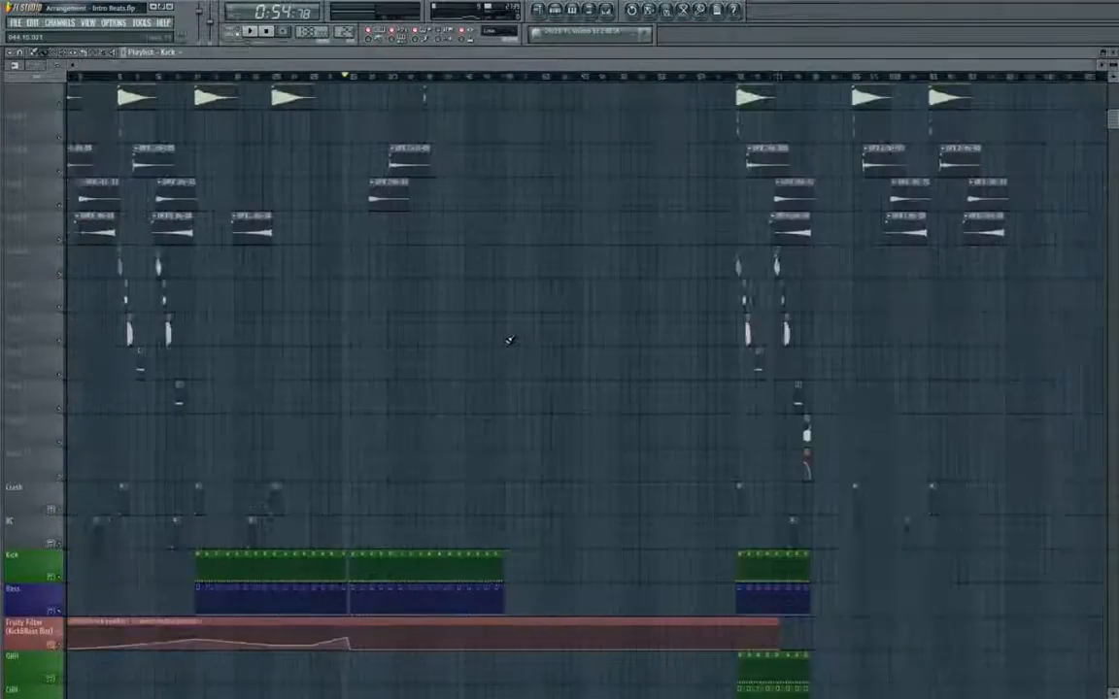
pyautogui.scroll(-1, 509, 340)
pyautogui.scroll(-5, 491, 345)
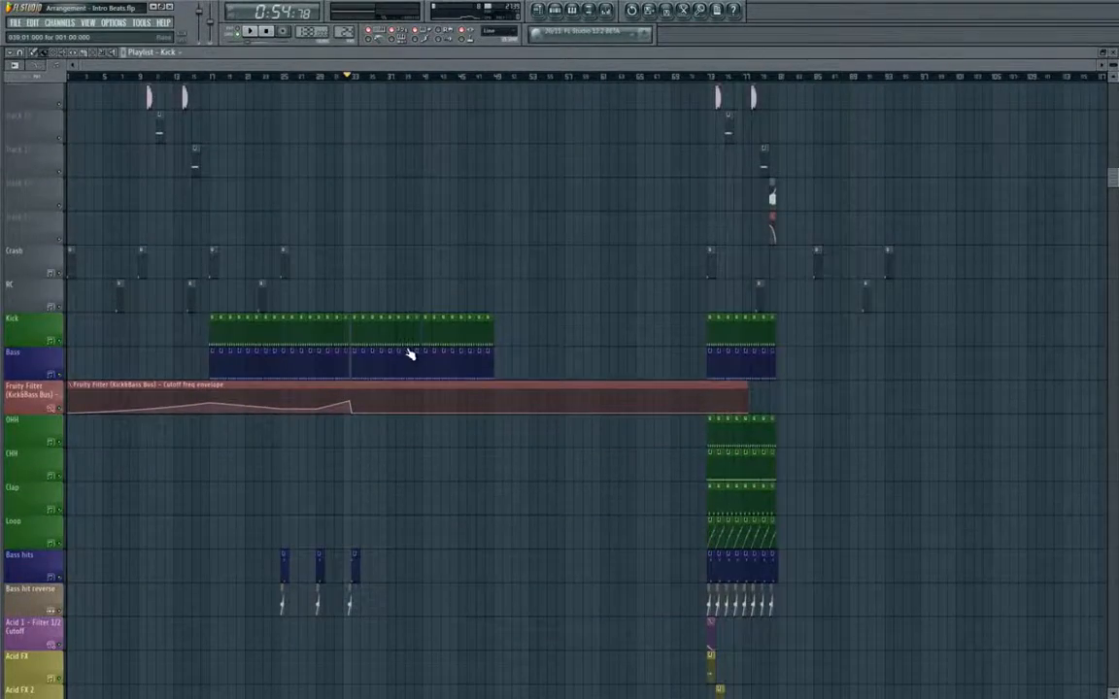
pyautogui.scroll(4, 418, 350)
pyautogui.scroll(-3, 443, 347)
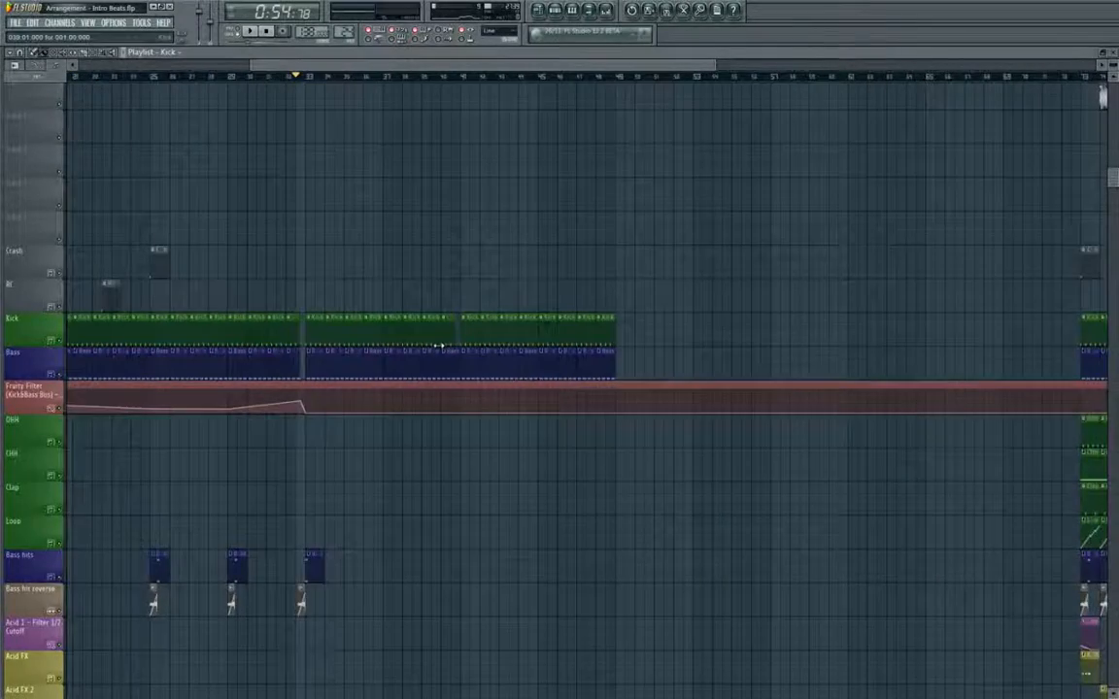
# Copy the three short effect clips at bar 9 on Tracks 9 to 11 to bar 41.
pyautogui.scroll(4, 437, 346)
pyautogui.scroll(4, 410, 345)
pyautogui.scroll(-2, 425, 375)
pyautogui.moveTo(134, 289); pyautogui.dragTo(187, 384)
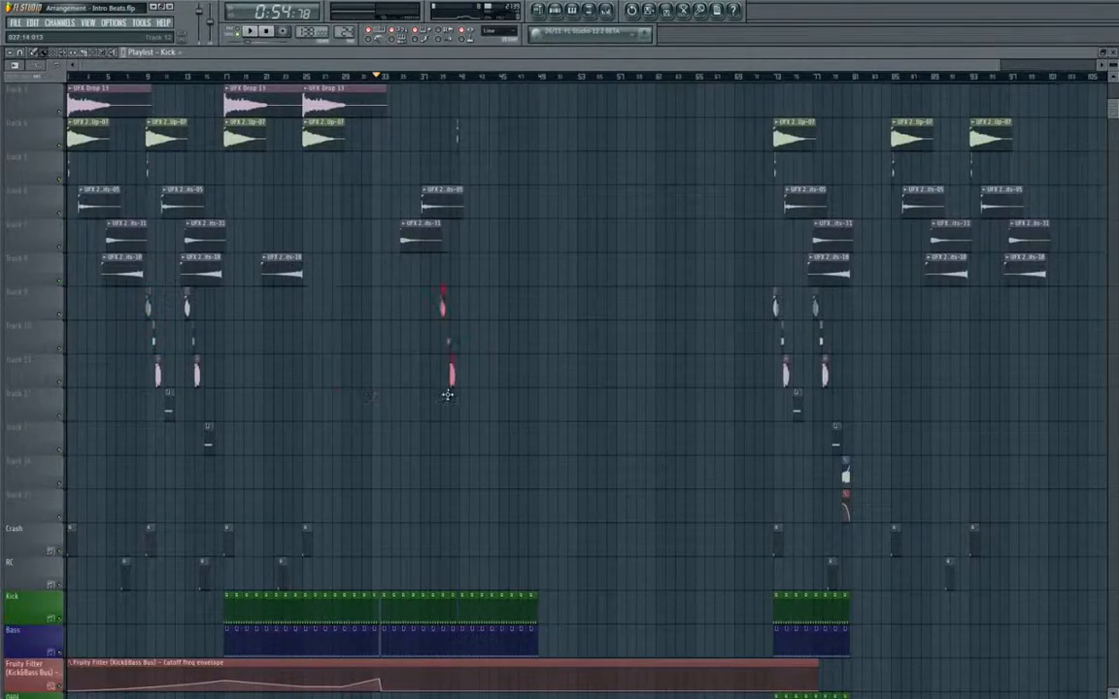
pyautogui.scroll(5, 466, 389)
pyautogui.scroll(-2, 453, 369)
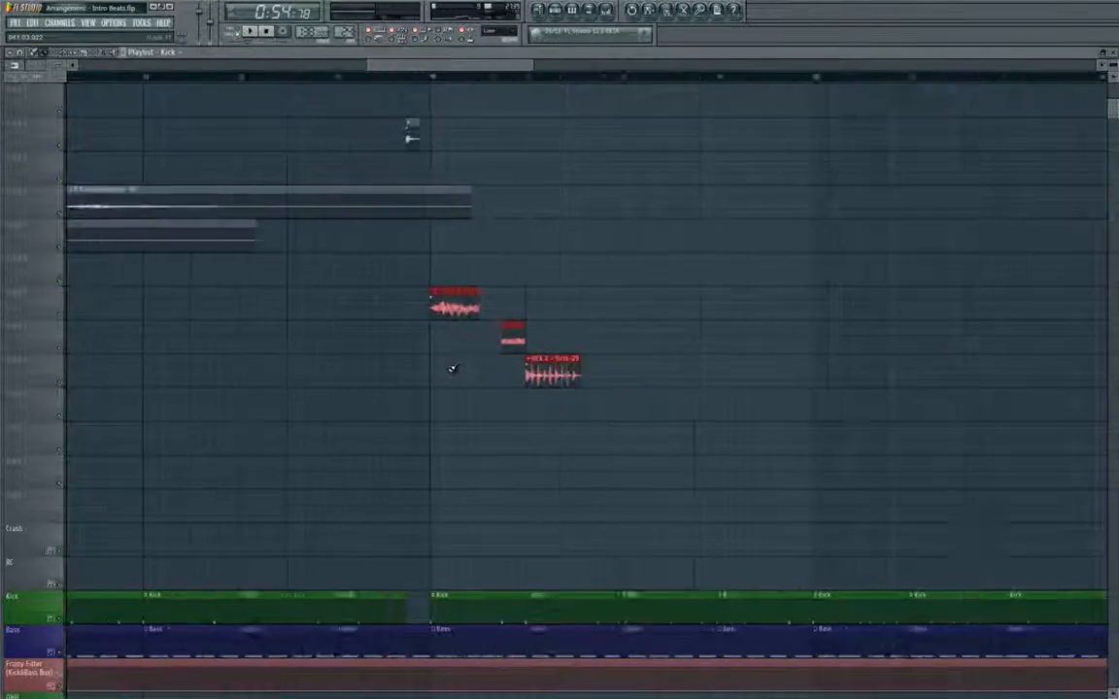
# Copy the UFX 2 - Noise Sweep Up-07 clip on Track 4 to bar 41.
pyautogui.scroll(-5, 604, 357)
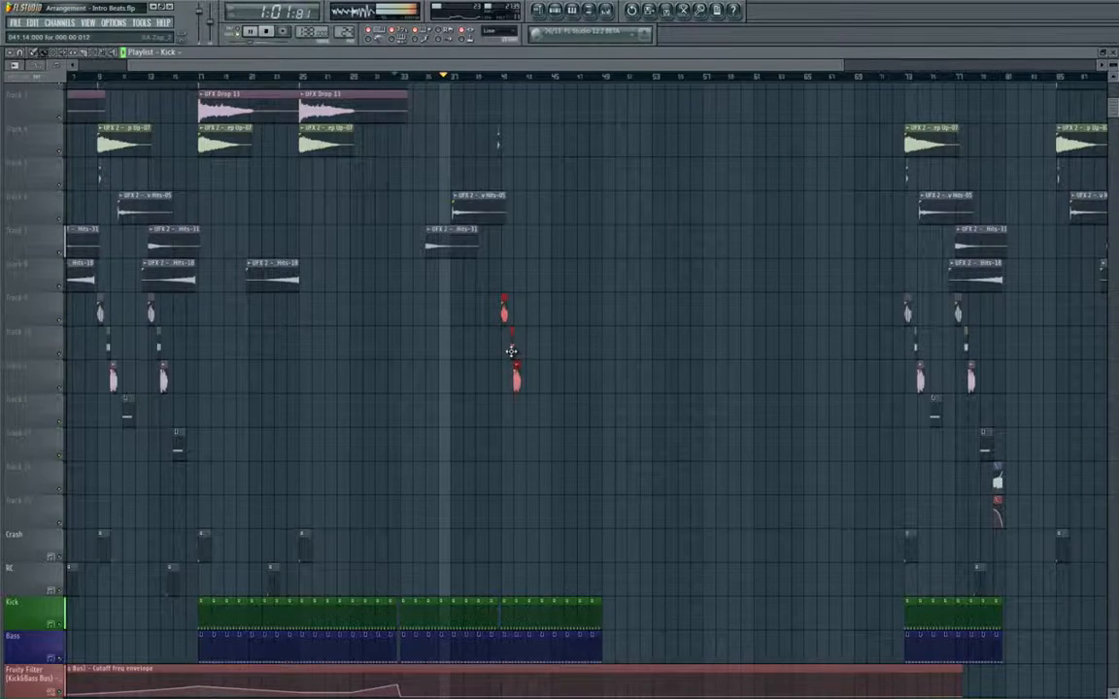
pyautogui.scroll(2, 481, 357)
pyautogui.click(505, 204)
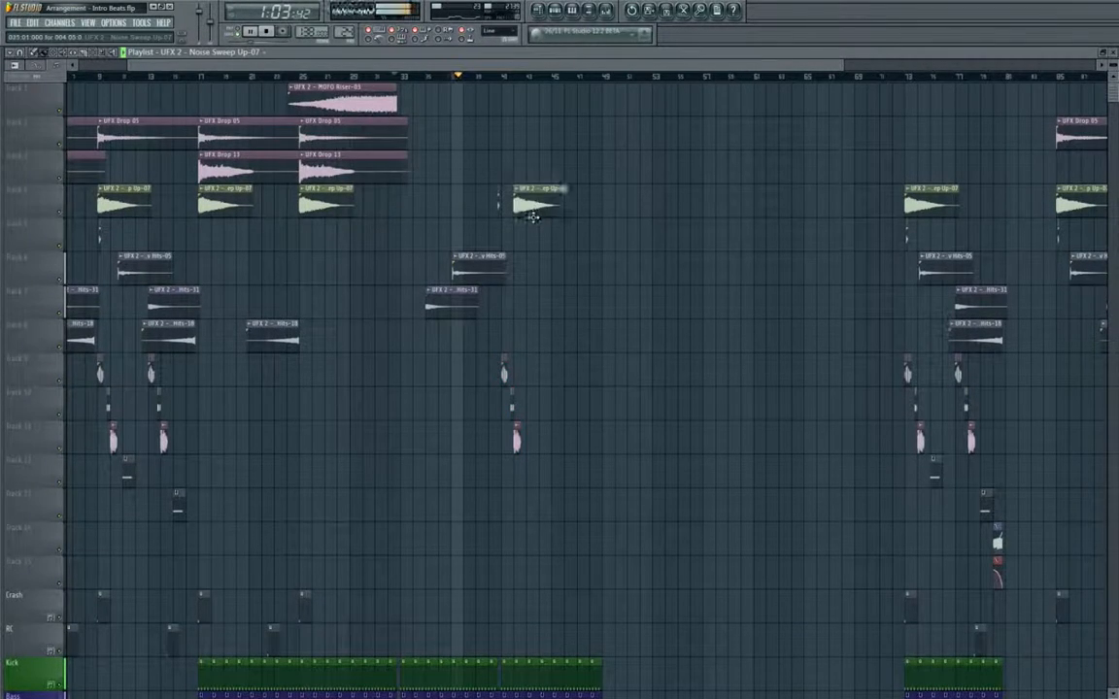
# Copy the Crash clip at bar 25 and the RC clip preceding it so that the Crash lands on bar 41.
pyautogui.scroll(-3, 428, 439)
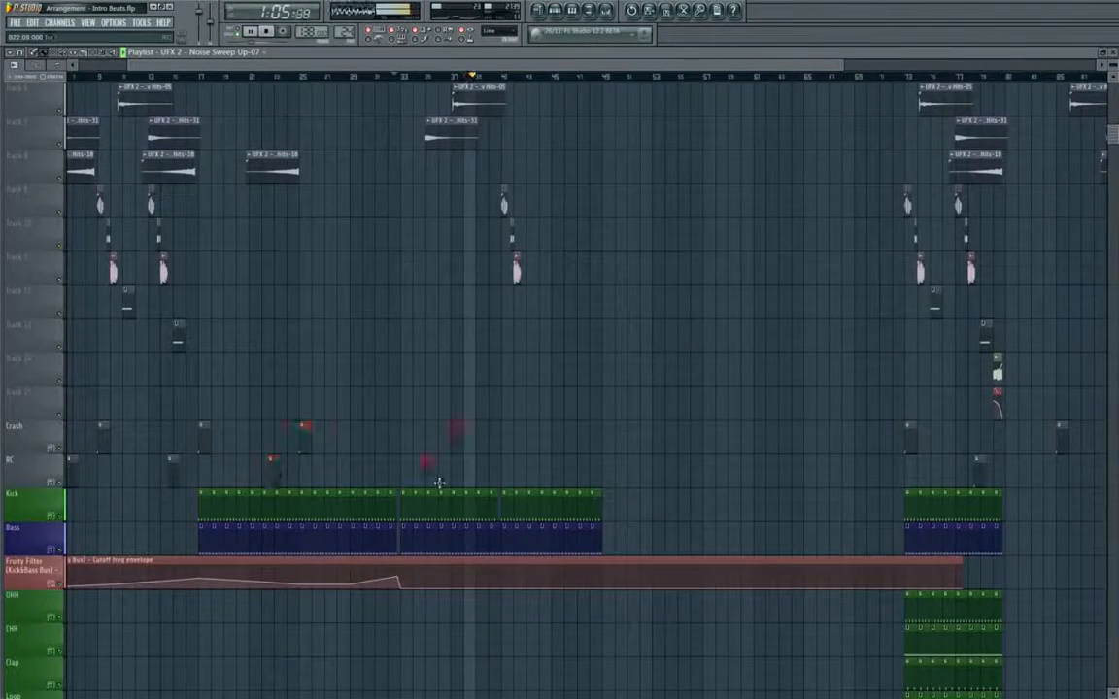
pyautogui.click(473, 459)
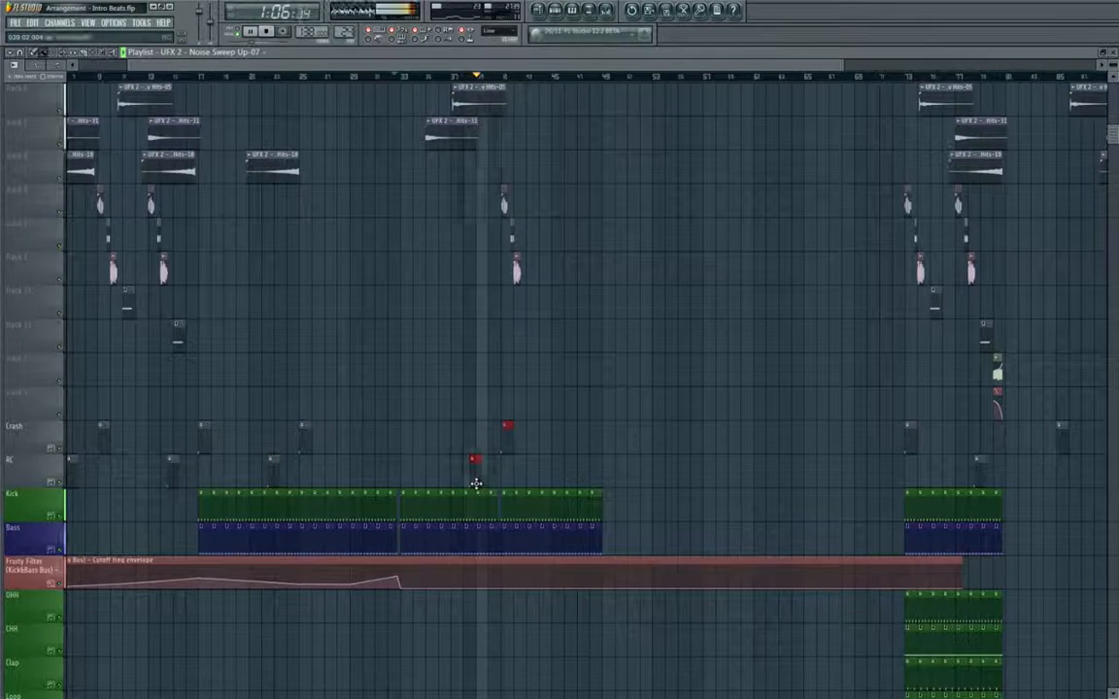
pyautogui.keyDown('ctrl'); pyautogui.click(534, 392); pyautogui.keyUp('ctrl')
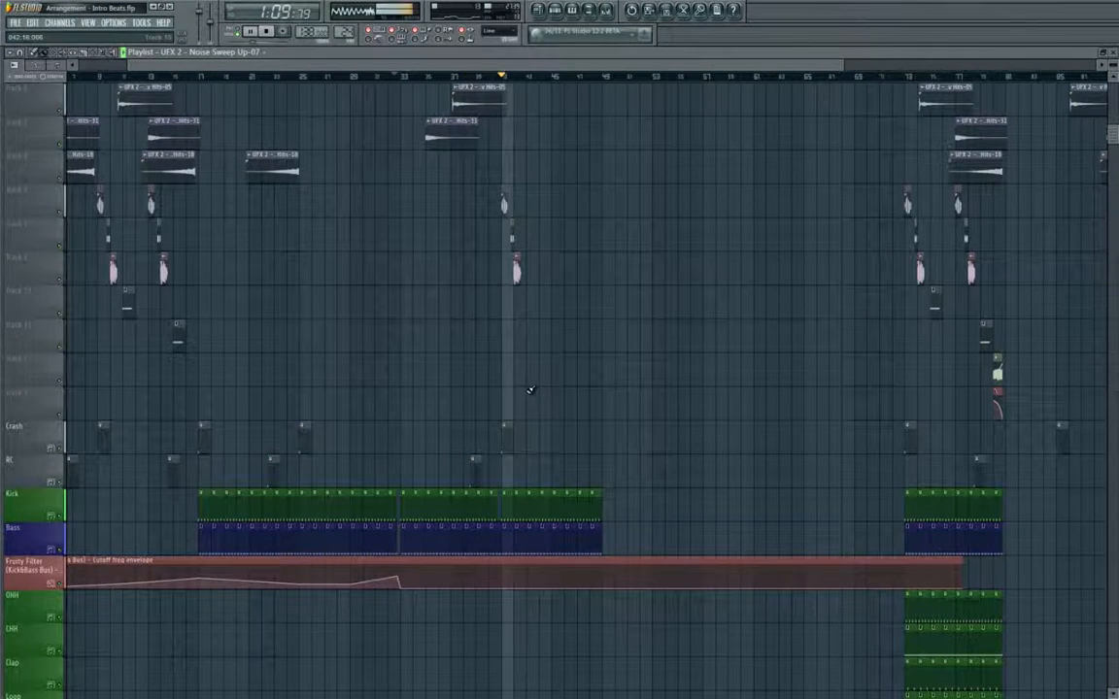
# Copy the two drop effect clips on Tracks 12 and 13 to bars 43 and 47, and duplicate the Kick and Bass clips from bar 41 to bar 49.
pyautogui.scroll(-1, 529, 391)
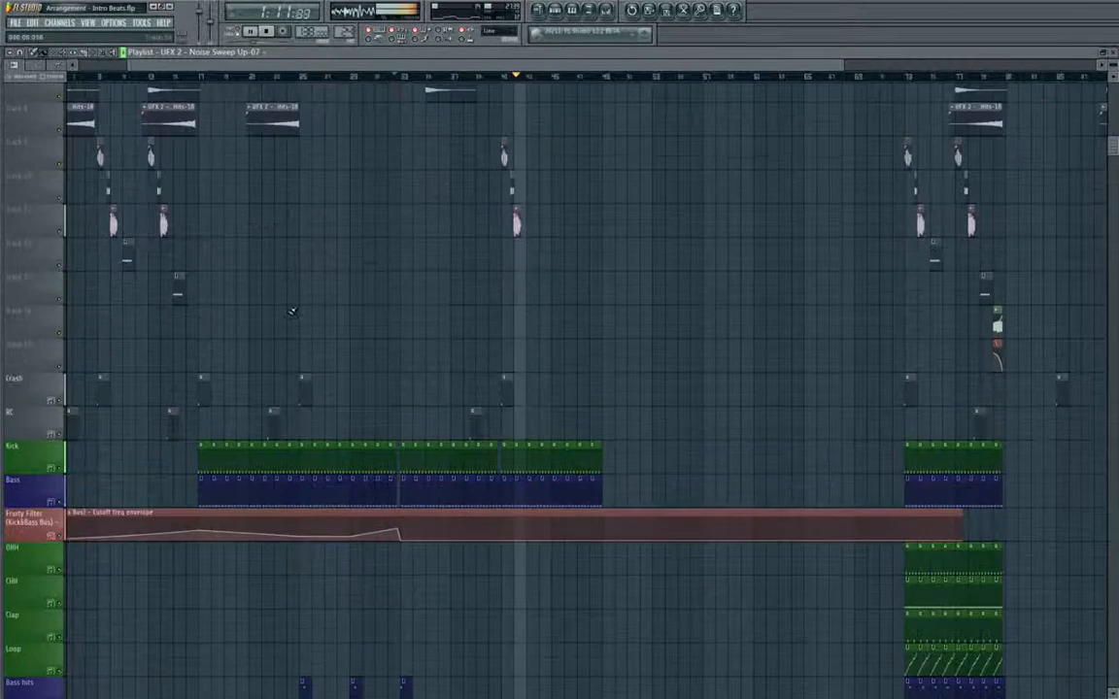
pyautogui.click(178, 281)
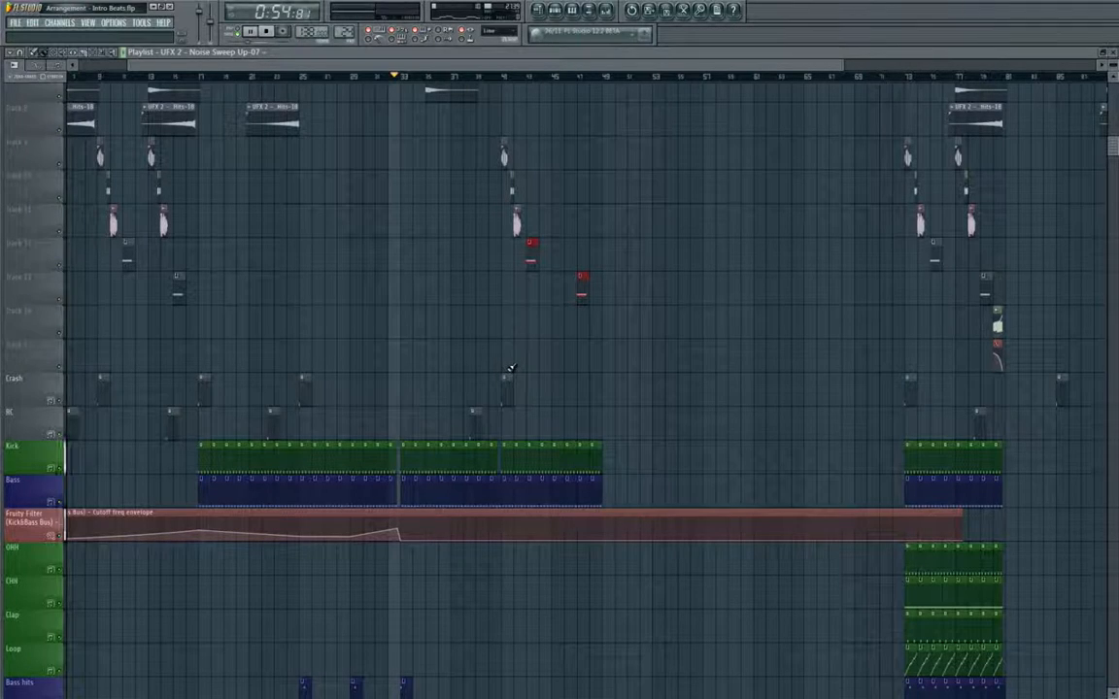
pyautogui.scroll(-4, 510, 374)
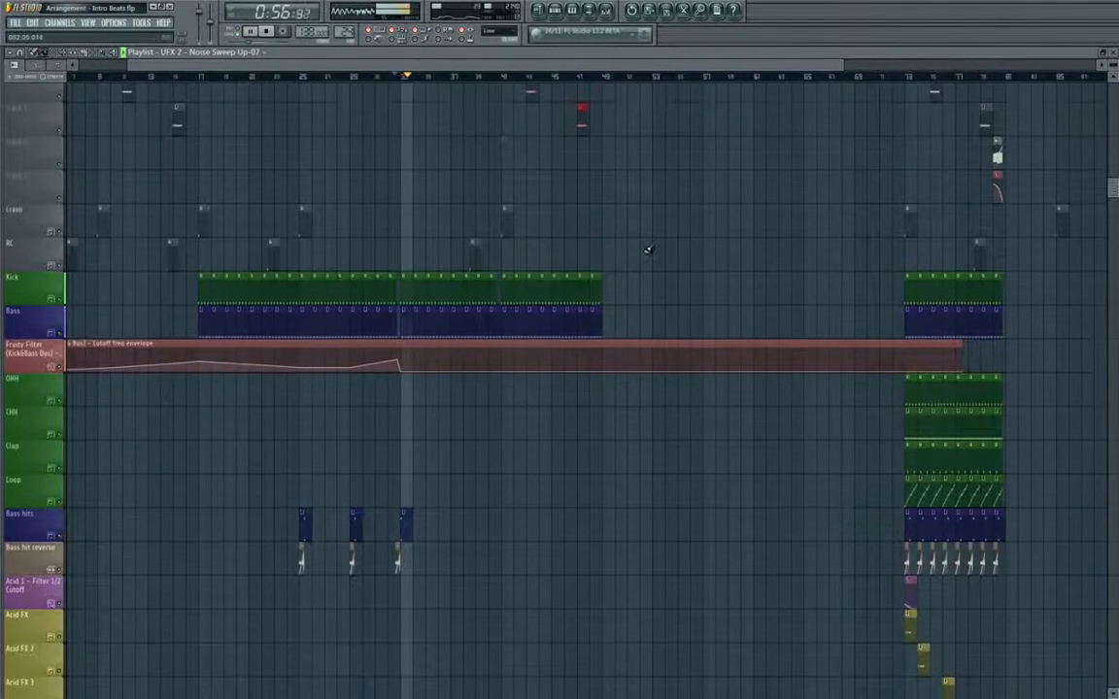
pyautogui.moveTo(637, 238); pyautogui.dragTo(606, 318)
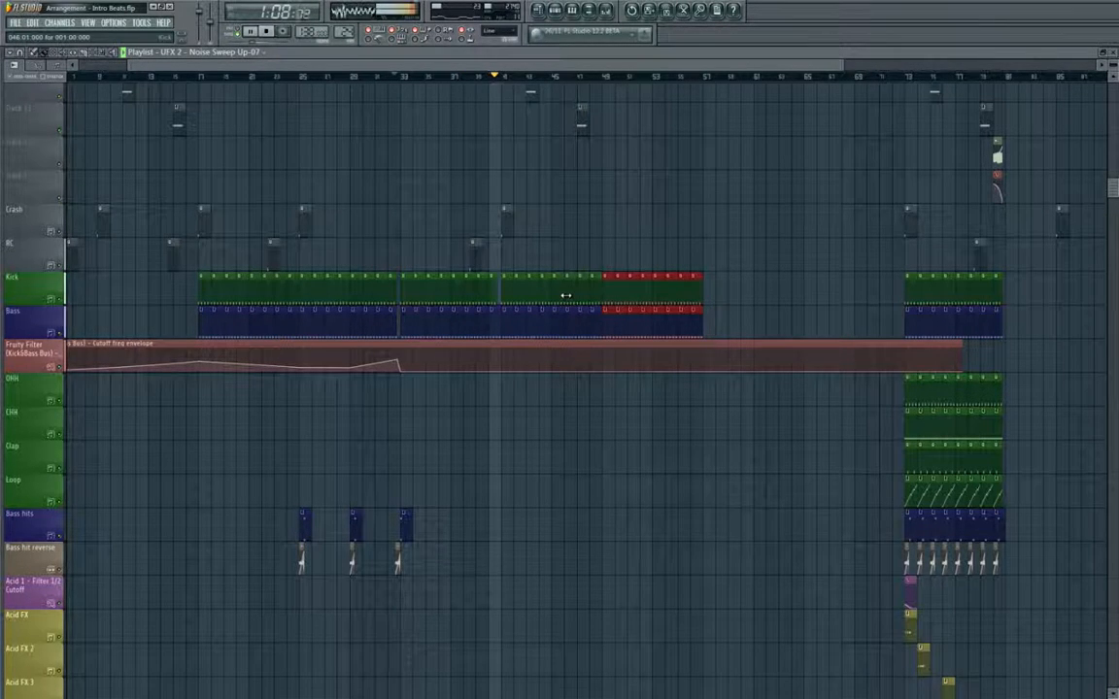
# Copy the UFX 2 Big Rev Hits-05, 31 and 18 clips on Tracks 6 to 8 into the section between bars 41 and 49.
pyautogui.scroll(7, 565, 295)
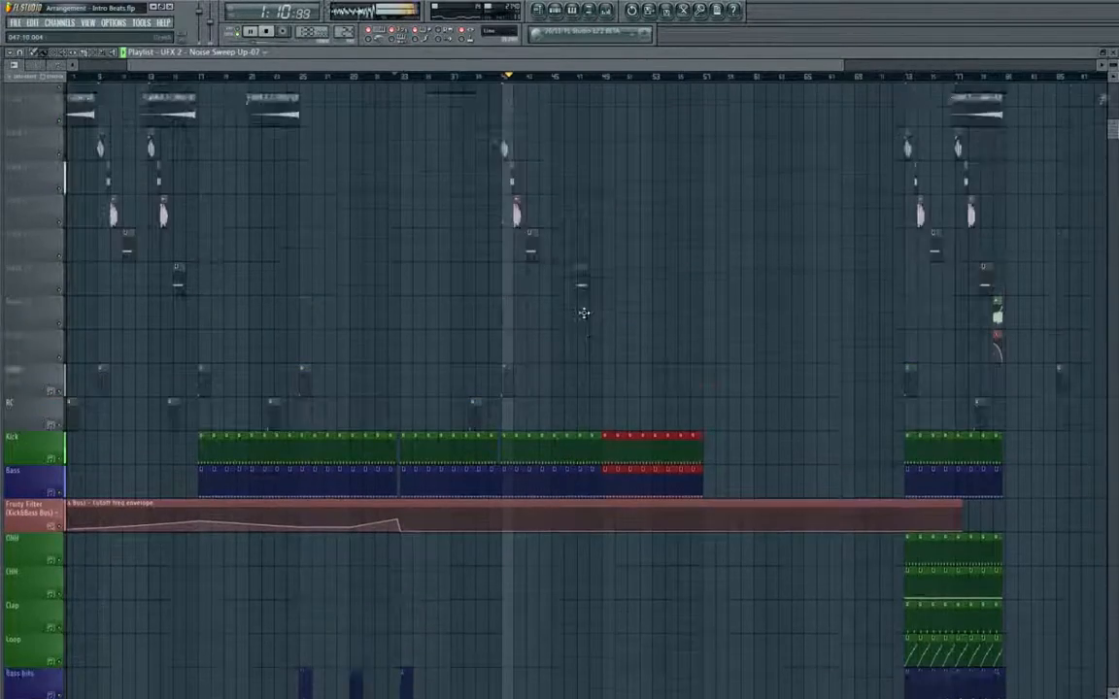
pyautogui.scroll(-3, 599, 319)
pyautogui.scroll(3, 599, 324)
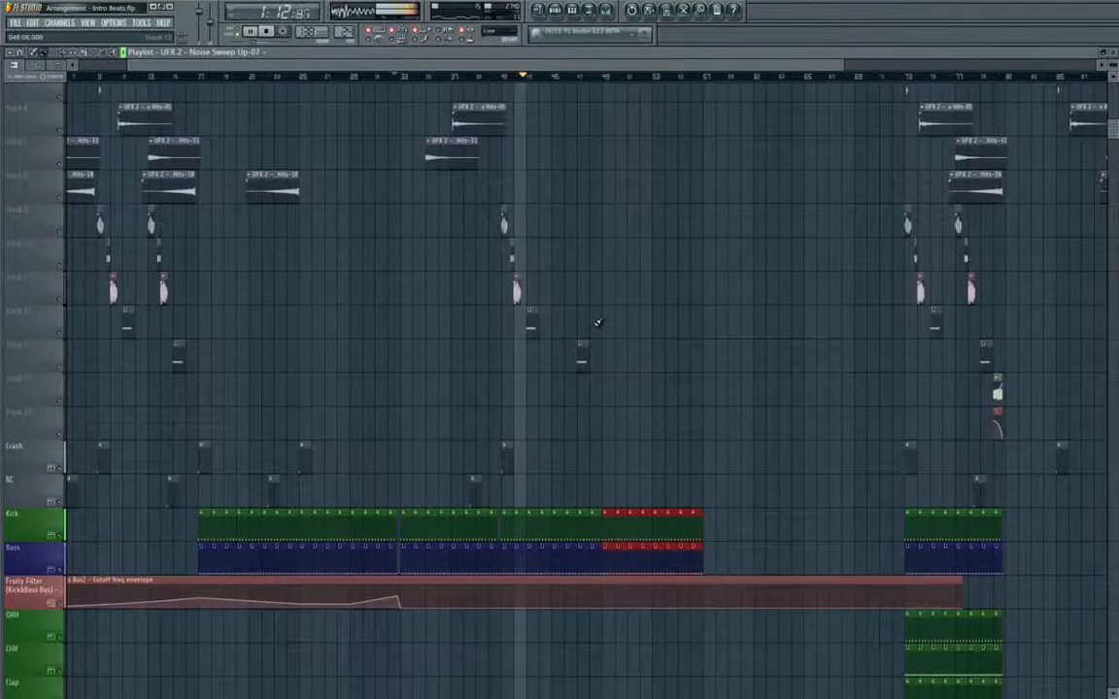
pyautogui.scroll(-4, 598, 323)
pyautogui.scroll(4, 598, 322)
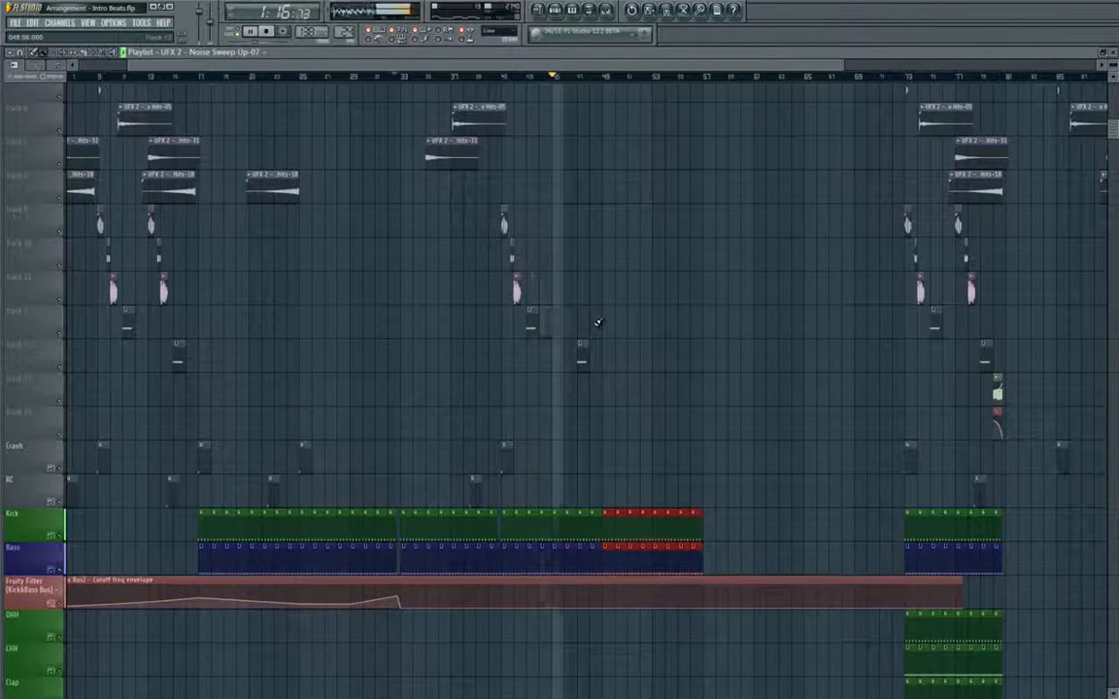
pyautogui.scroll(4, 599, 322)
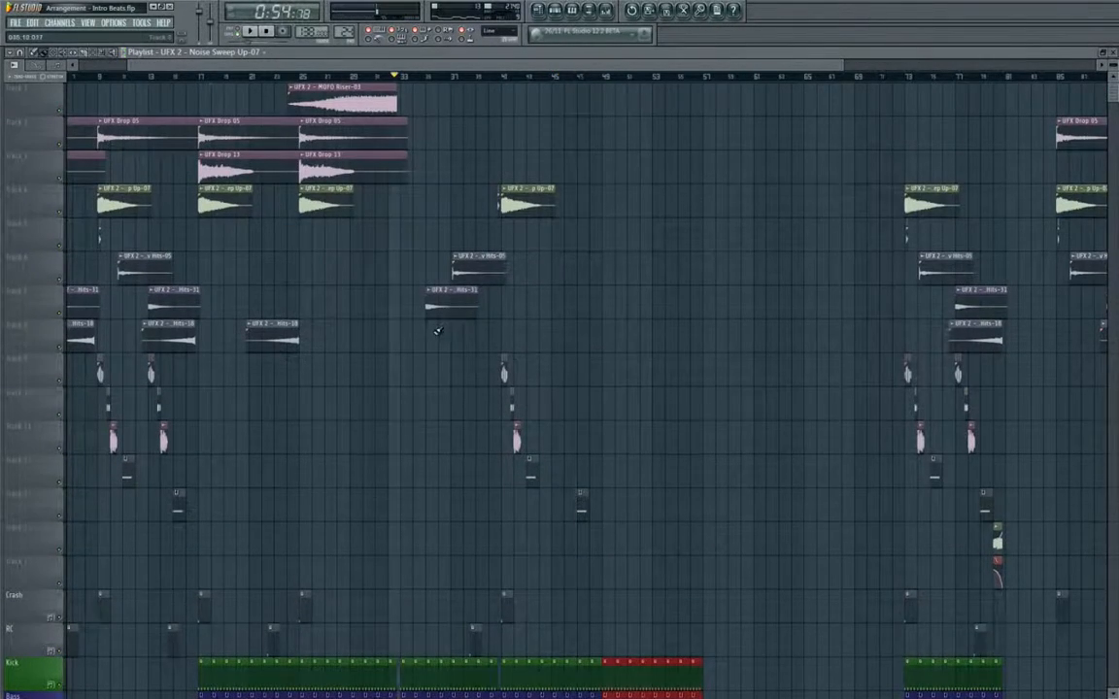
pyautogui.hscroll(-2, 437, 331)
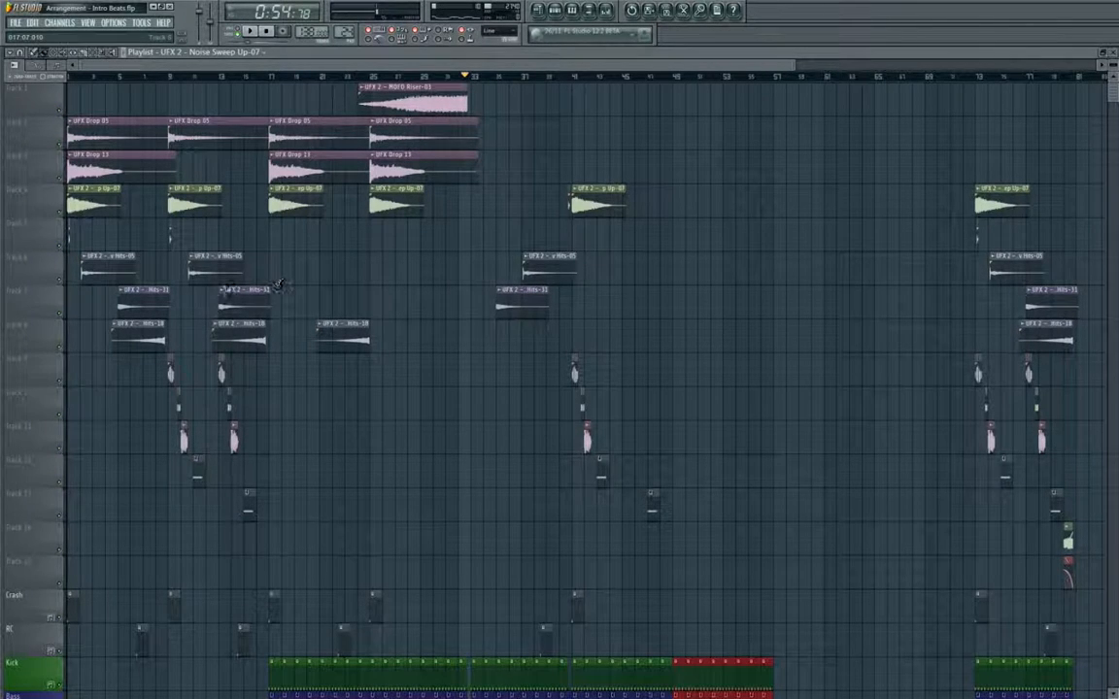
pyautogui.moveTo(254, 263); pyautogui.dragTo(638, 346)
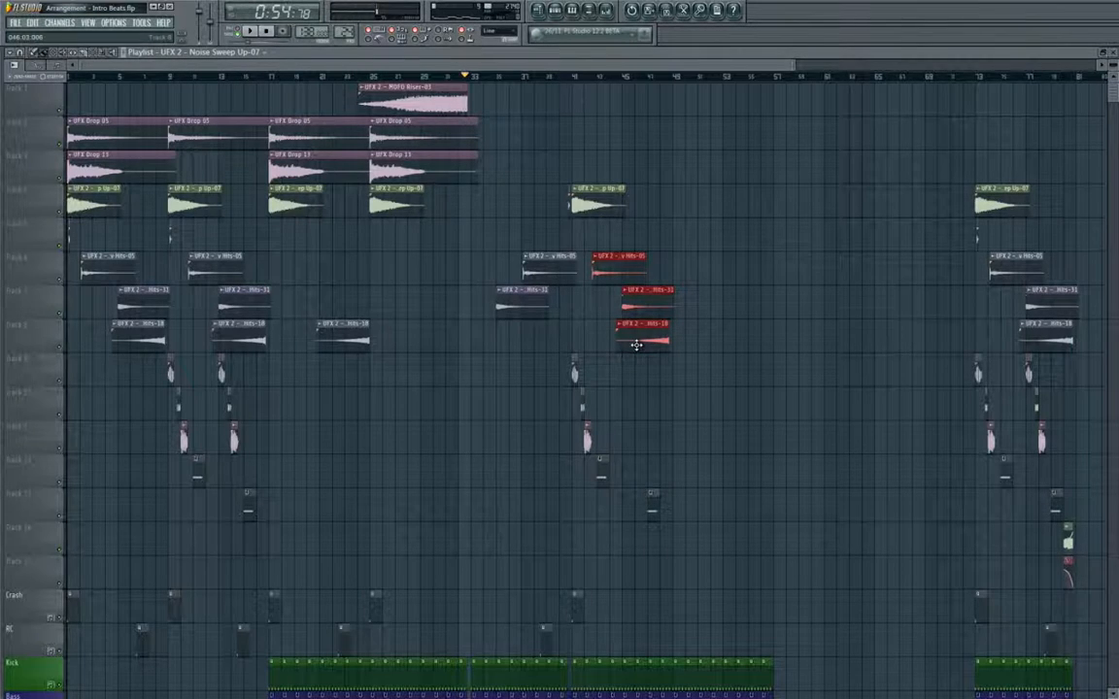
# Play the arrangement from just before bar 41 and examine the effect, kick and bass tracks up to bar 49.
pyautogui.click(563, 77)
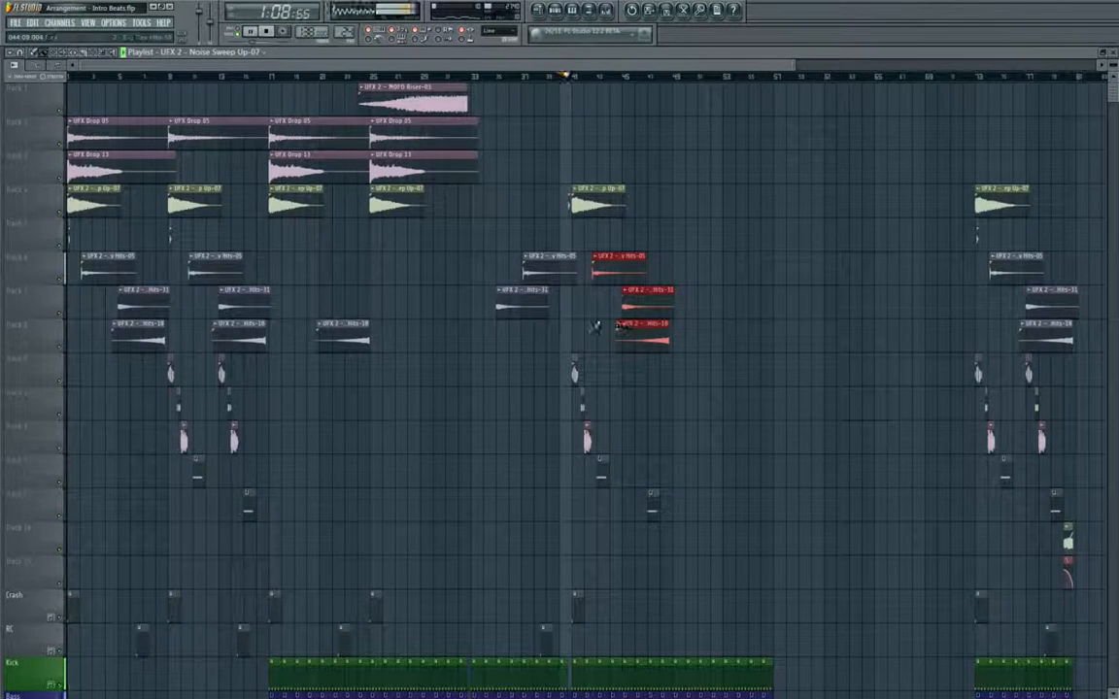
pyautogui.scroll(-3, 583, 321)
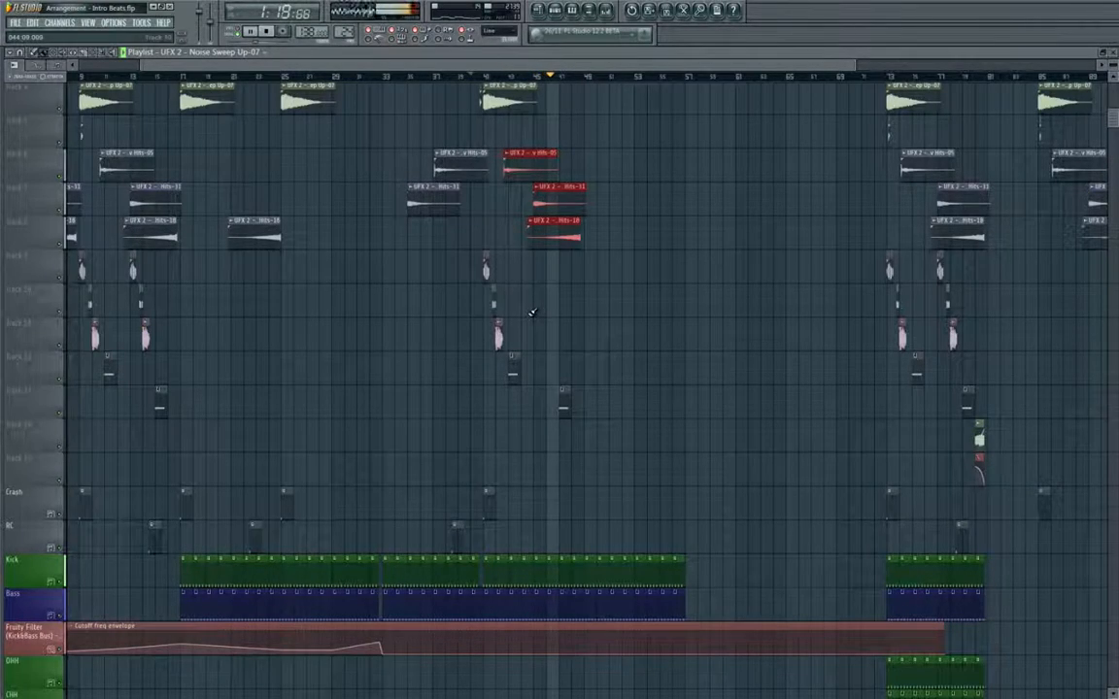
pyautogui.scroll(-5, 532, 313)
pyautogui.scroll(4, 572, 358)
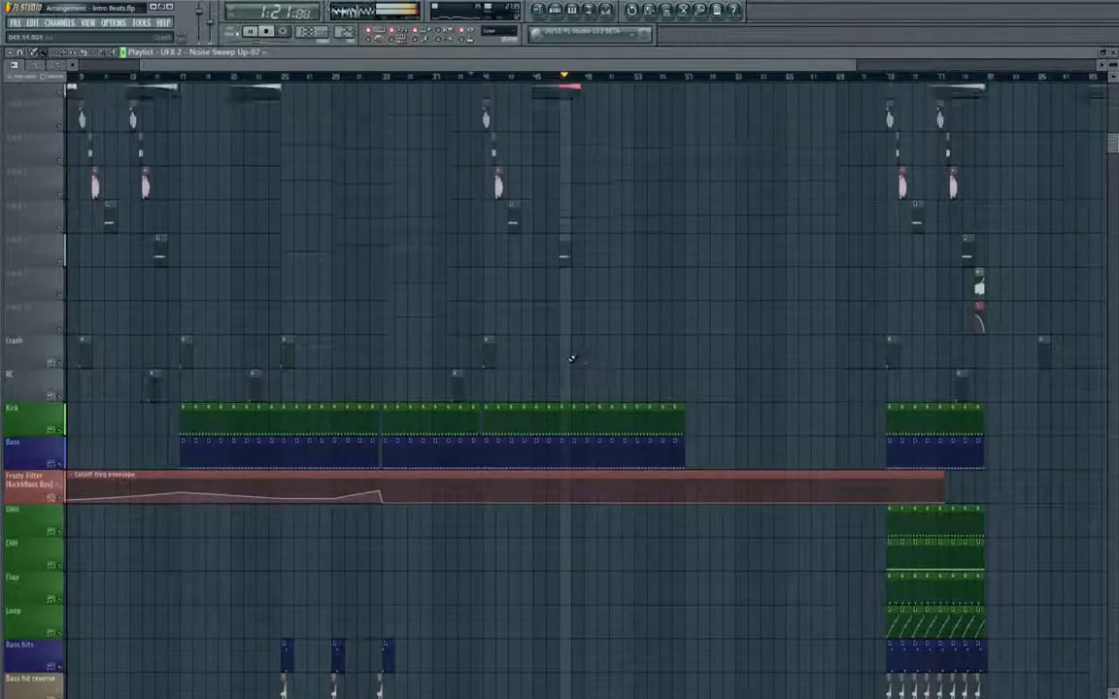
pyautogui.scroll(3, 577, 361)
pyautogui.scroll(-5, 586, 365)
pyautogui.scroll(3, 587, 360)
pyautogui.scroll(-3, 585, 361)
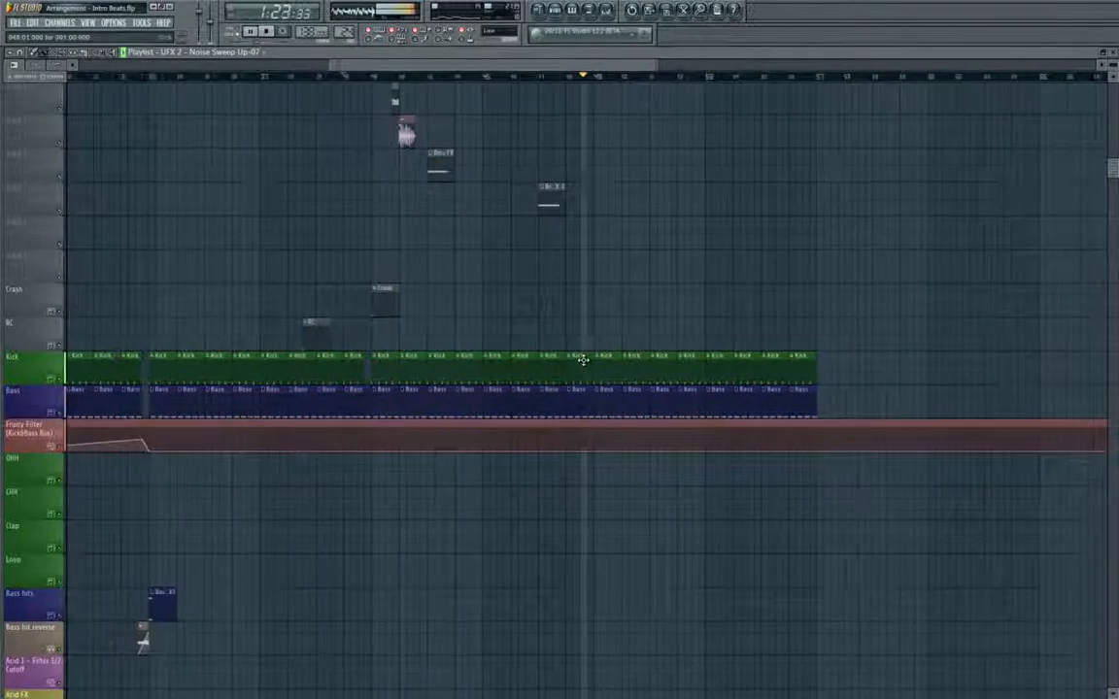
pyautogui.press('space')
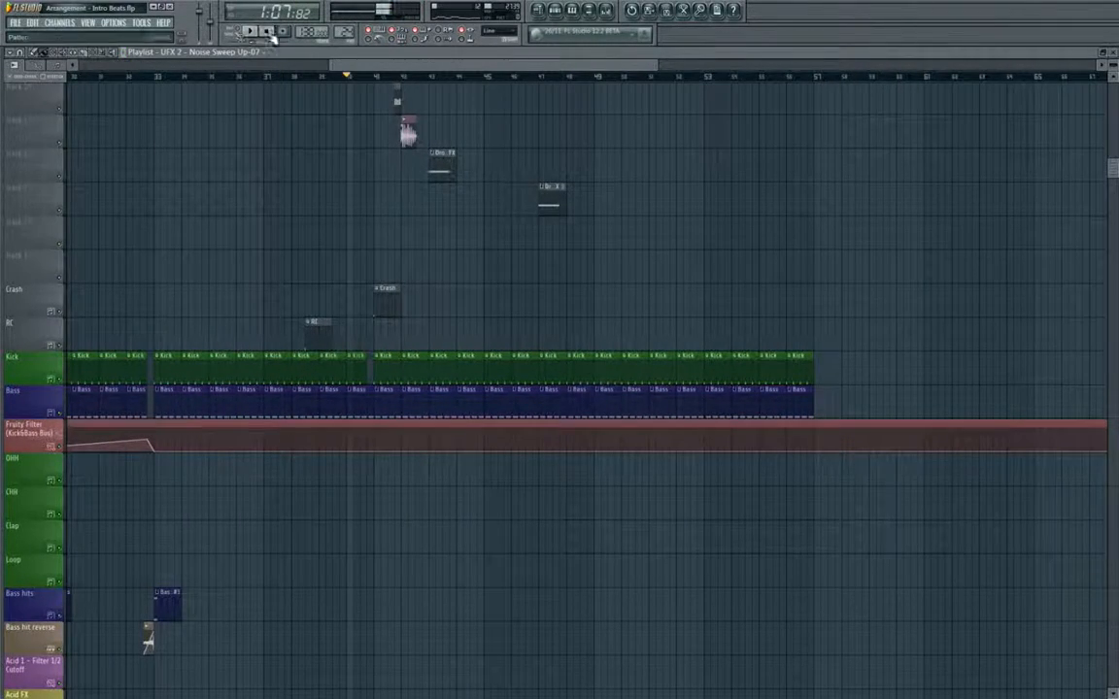
# Shorten the last Kick clip before bar 49 to leave a small gap.
pyautogui.scroll(5, 590, 367)
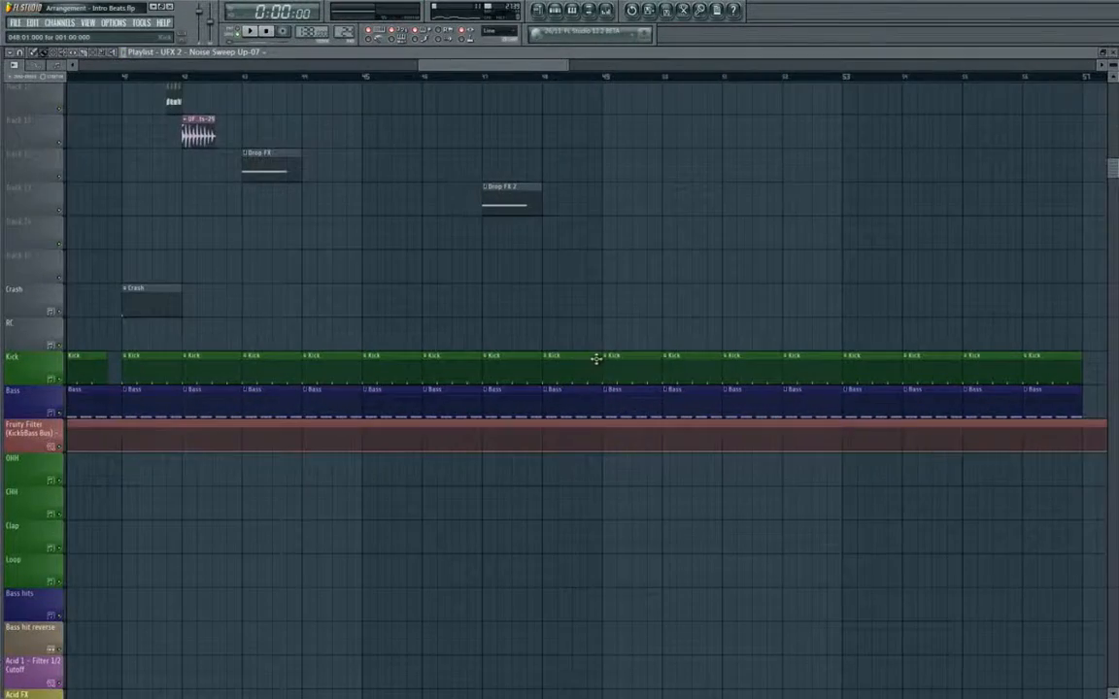
pyautogui.scroll(-3, 553, 383)
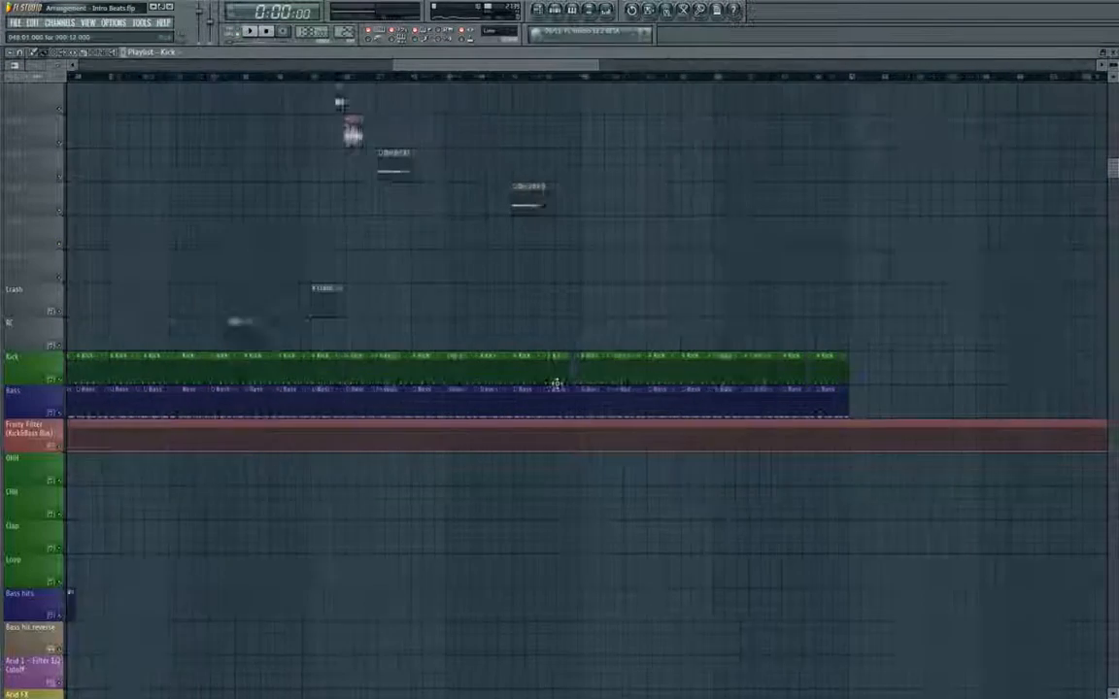
pyautogui.scroll(2, 548, 392)
# Make the last Bass clip before bar 49 unique and delete the three notes in its fourth beat.
pyautogui.rightClick(542, 397)
pyautogui.click(575, 443)
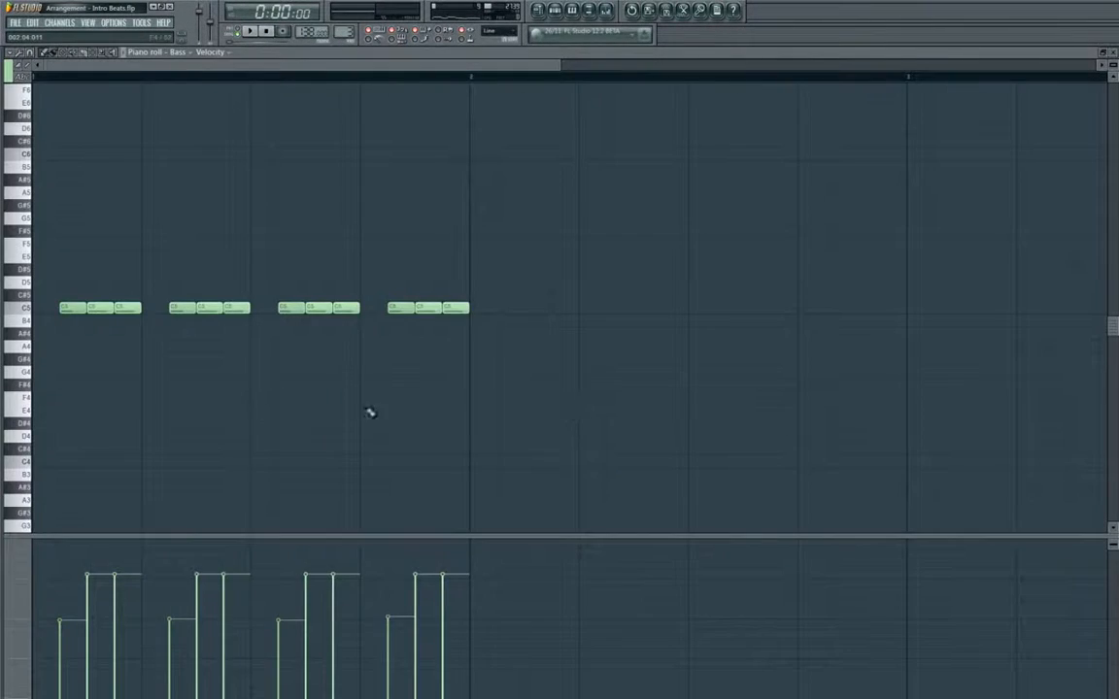
pyautogui.moveTo(484, 265); pyautogui.dragTo(386, 374)
pyautogui.press('Delete')
# Set the snap to 1/2 step and fill the fourth beat of the bass pattern with eight short C5 notes.
pyautogui.click(511, 32)
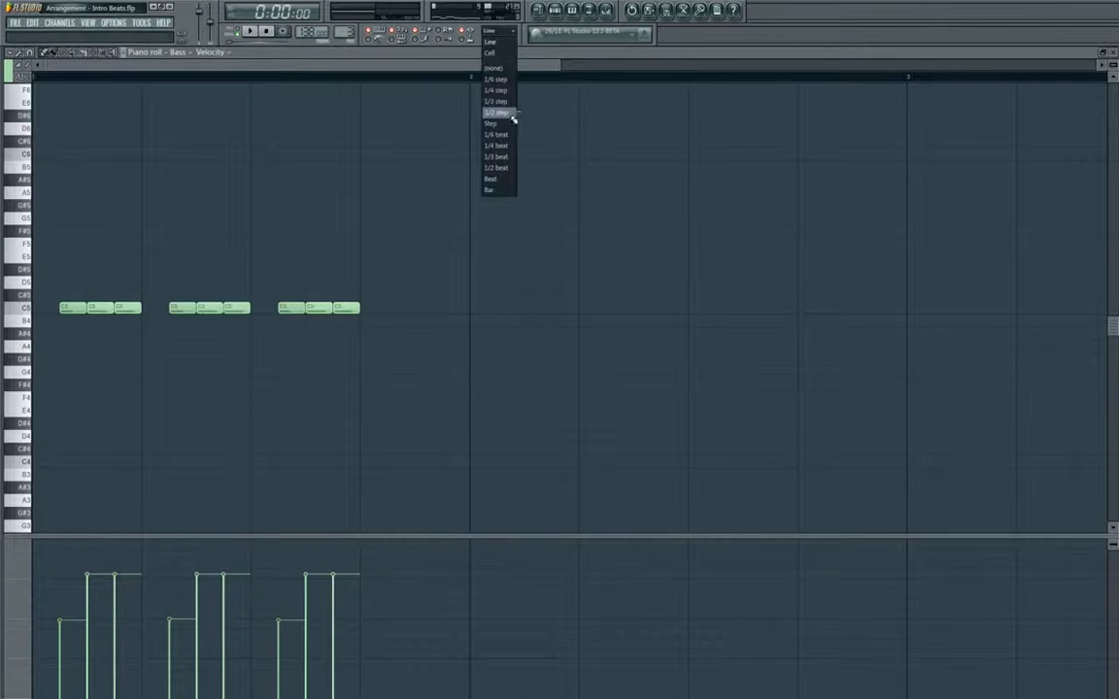
pyautogui.click(513, 116)
pyautogui.click(383, 313)
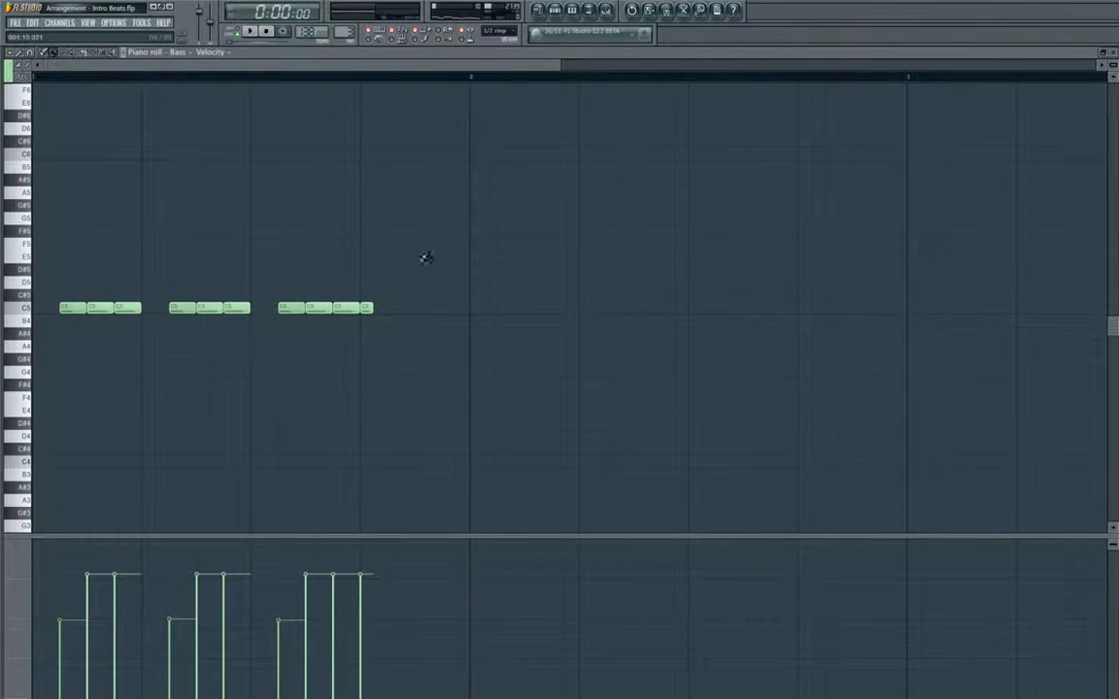
pyautogui.moveTo(395, 310)
pyautogui.mouseDown()
pyautogui.moveTo(467, 310)
pyautogui.moveTo(481, 287)
pyautogui.mouseUp()
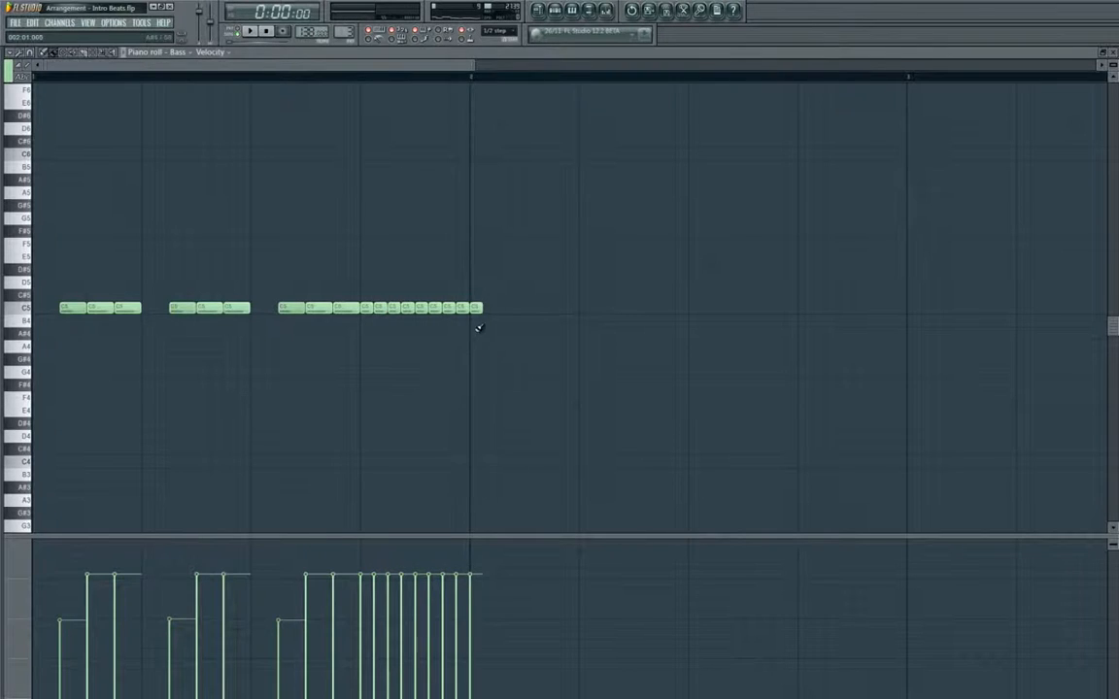
pyautogui.rightClick(476, 309)
# Ramp the velocities of the eight short bass notes upward, leaving the preceding longer notes at their original velocity.
pyautogui.moveTo(463, 585); pyautogui.dragTo(282, 631)
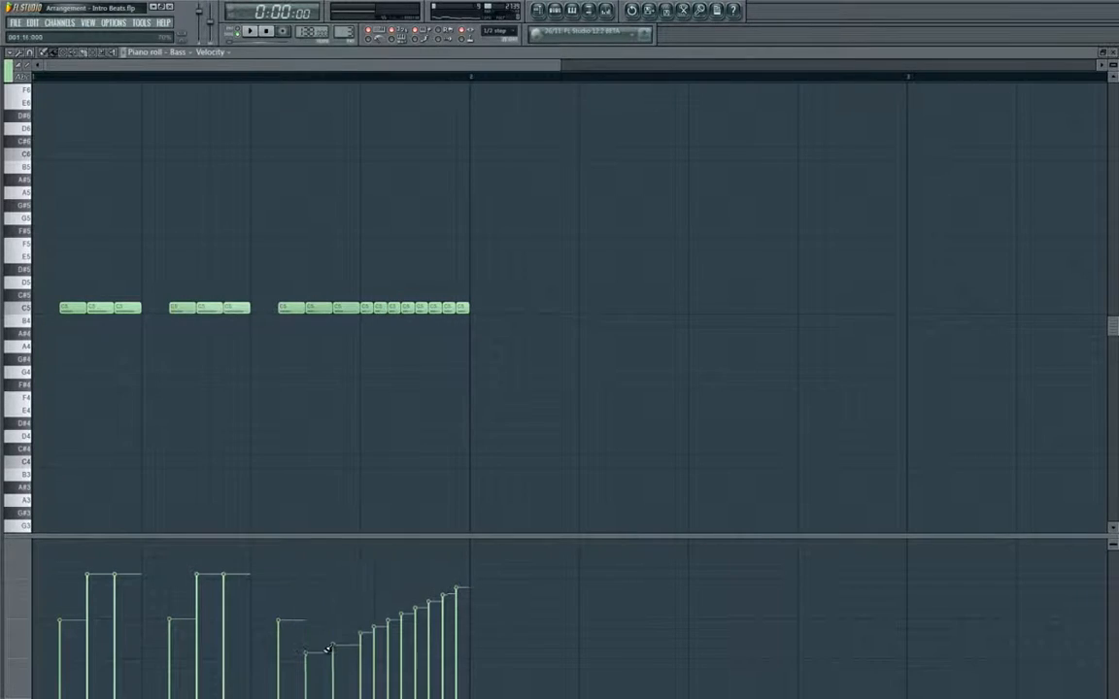
pyautogui.hotkey('ctrl', 'z')
pyautogui.moveTo(462, 583); pyautogui.dragTo(360, 644)
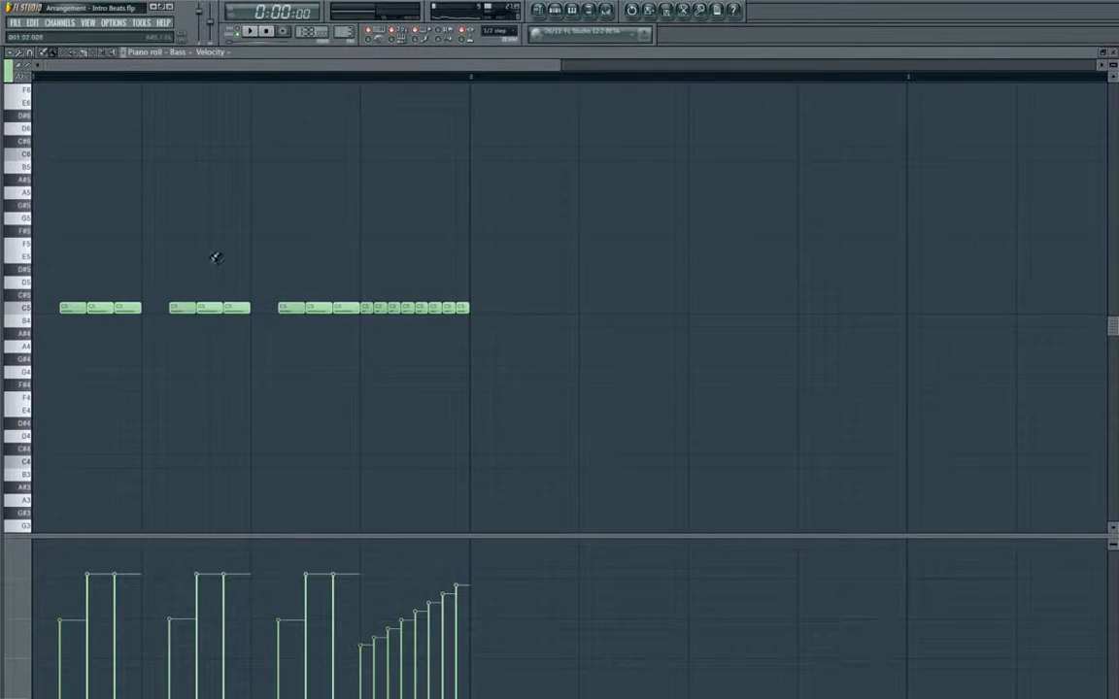
# Play back the edited bass pattern in pattern mode and return to the playlist.
pyautogui.click(235, 33)
pyautogui.press('space')
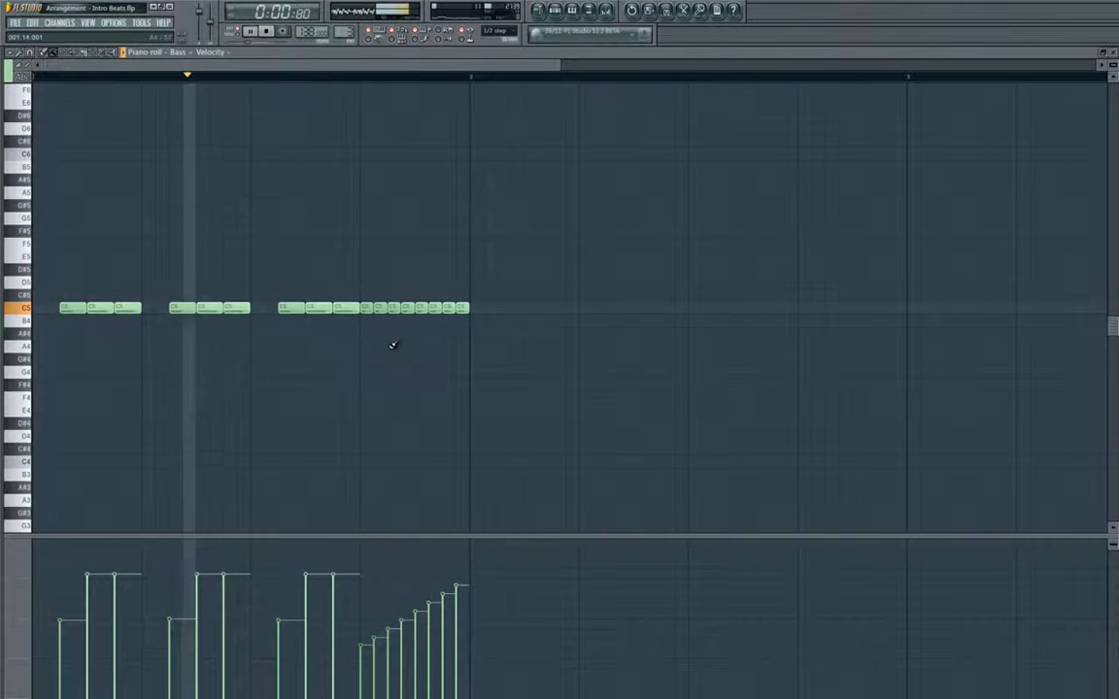
pyautogui.press('Escape')
pyautogui.press('space')
pyautogui.press('Escape')
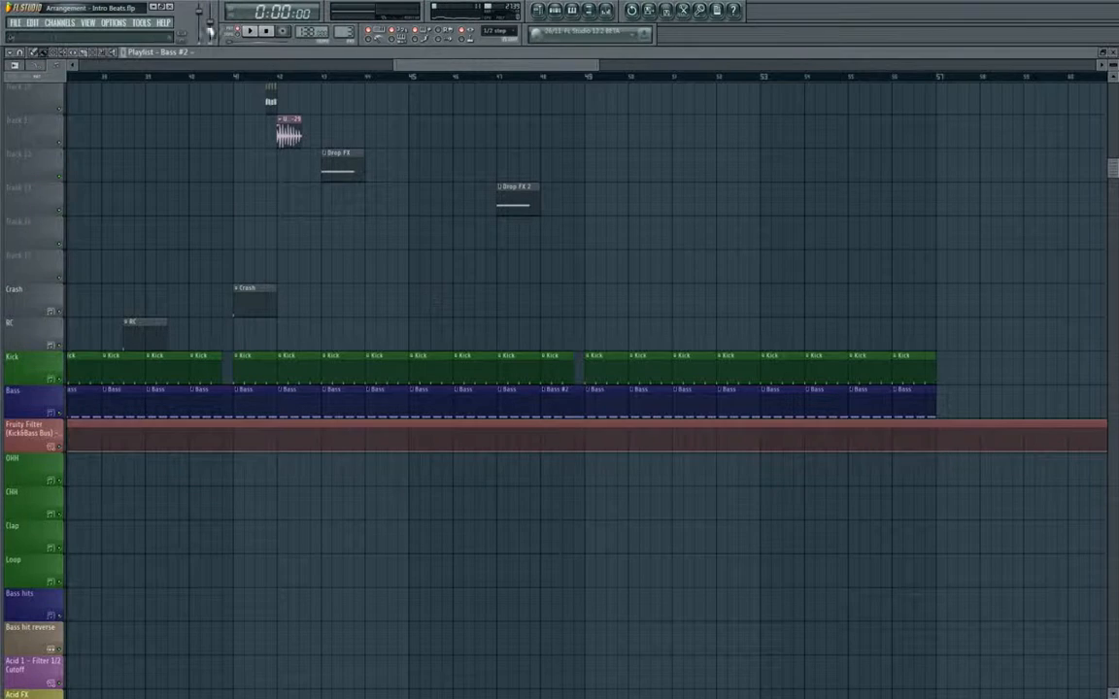
# Copy the Crash clip at bar 41 and its preceding RC clip so the Crash lands on bar 49, and play from bar 41.
pyautogui.click(235, 77)
pyautogui.moveTo(281, 267)
pyautogui.mouseDown()
pyautogui.moveTo(137, 341)
pyautogui.moveTo(481, 342)
pyautogui.mouseUp()
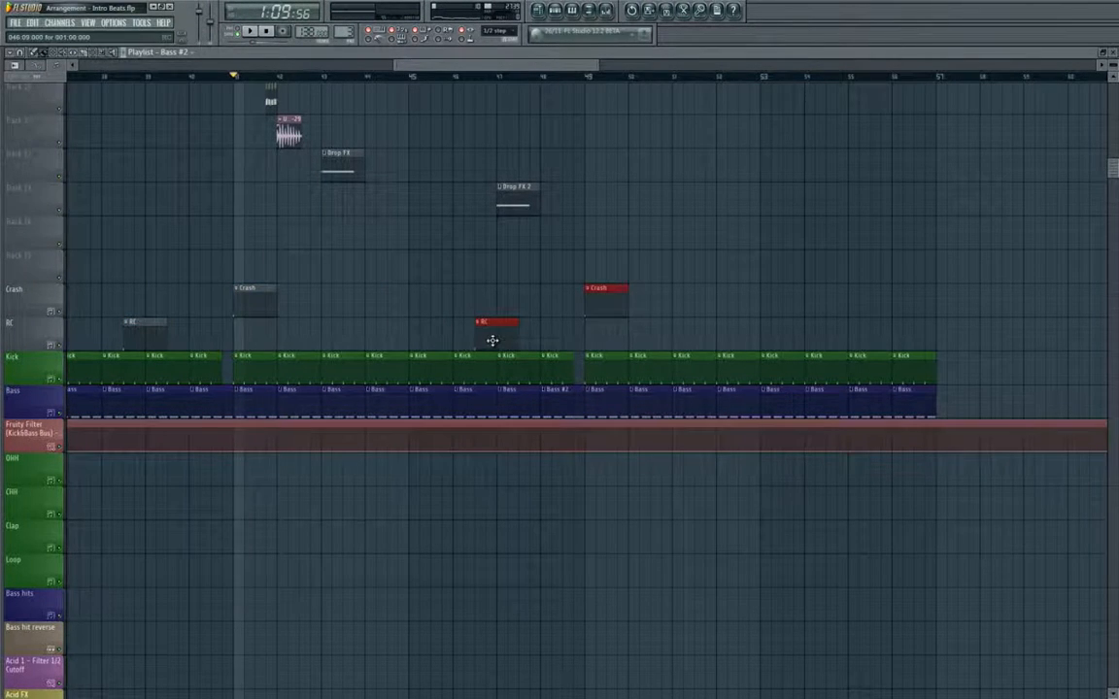
pyautogui.press('space')
# Copy the UFX 2 - Noise Sweep Up-07 clip on Track 4 from bar 41 to bar 49.
pyautogui.scroll(-3, 495, 344)
pyautogui.scroll(5, 512, 350)
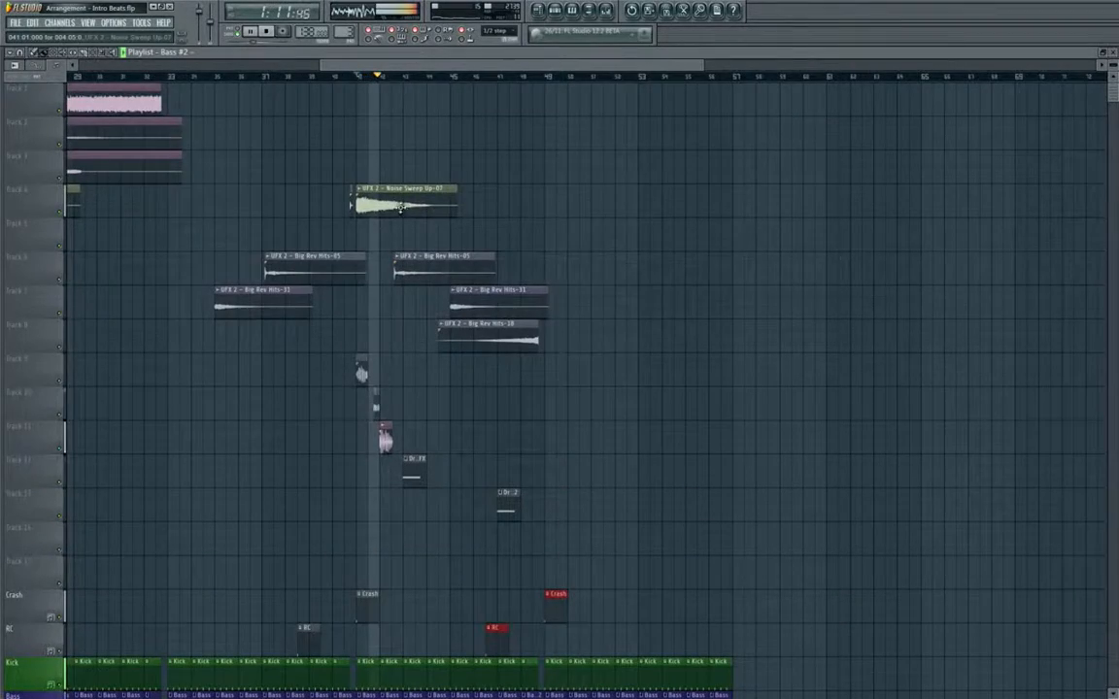
pyautogui.moveTo(399, 208); pyautogui.dragTo(591, 217)
# Copy the five short effect clips starting at bar 41 on Tracks 9 to 13 to bar 49.
pyautogui.scroll(-2, 576, 273)
pyautogui.moveTo(433, 352); pyautogui.dragTo(782, 509)
pyautogui.scroll(-3, 782, 510)
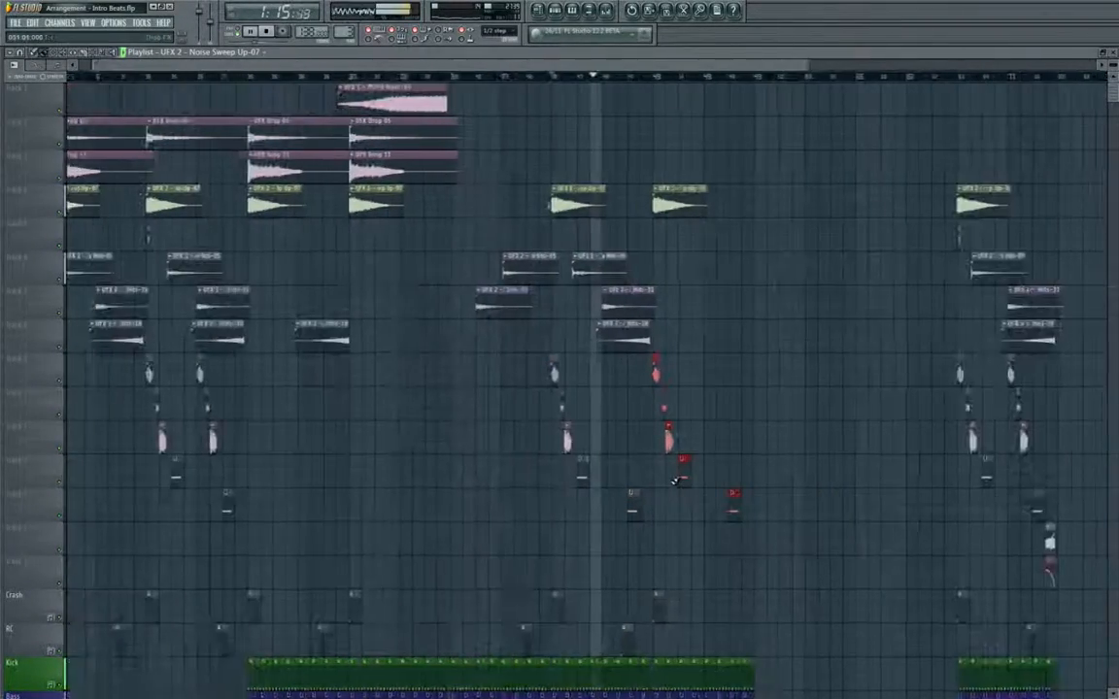
pyautogui.scroll(-3, 673, 475)
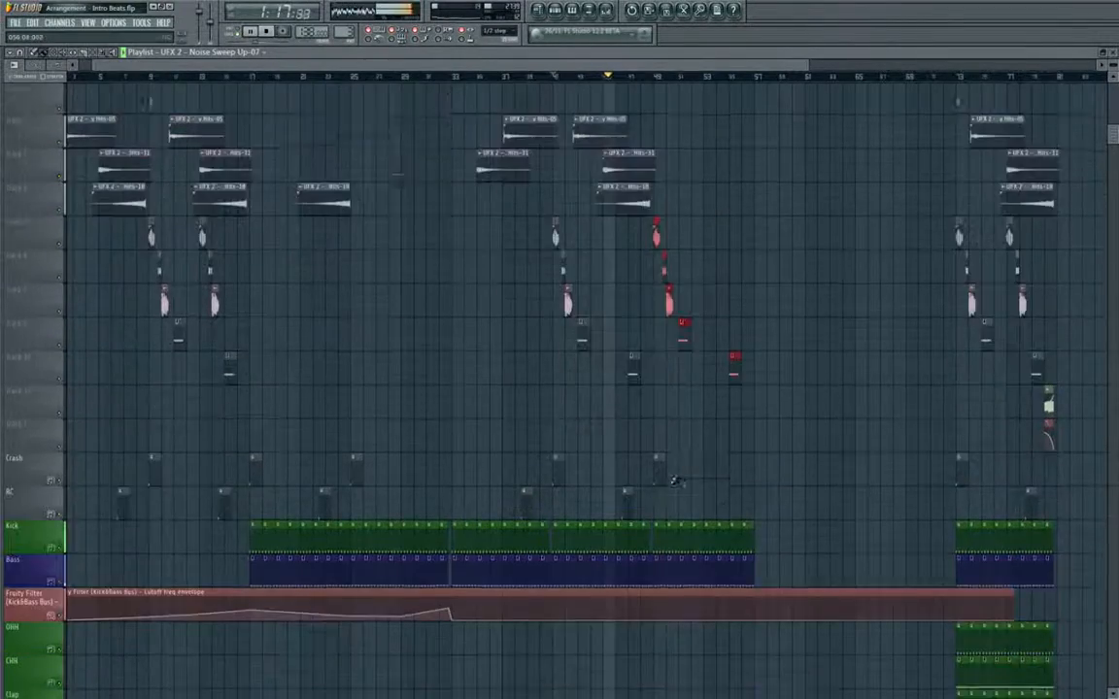
pyautogui.hscroll(3, 674, 469)
pyautogui.scroll(3, 579, 508)
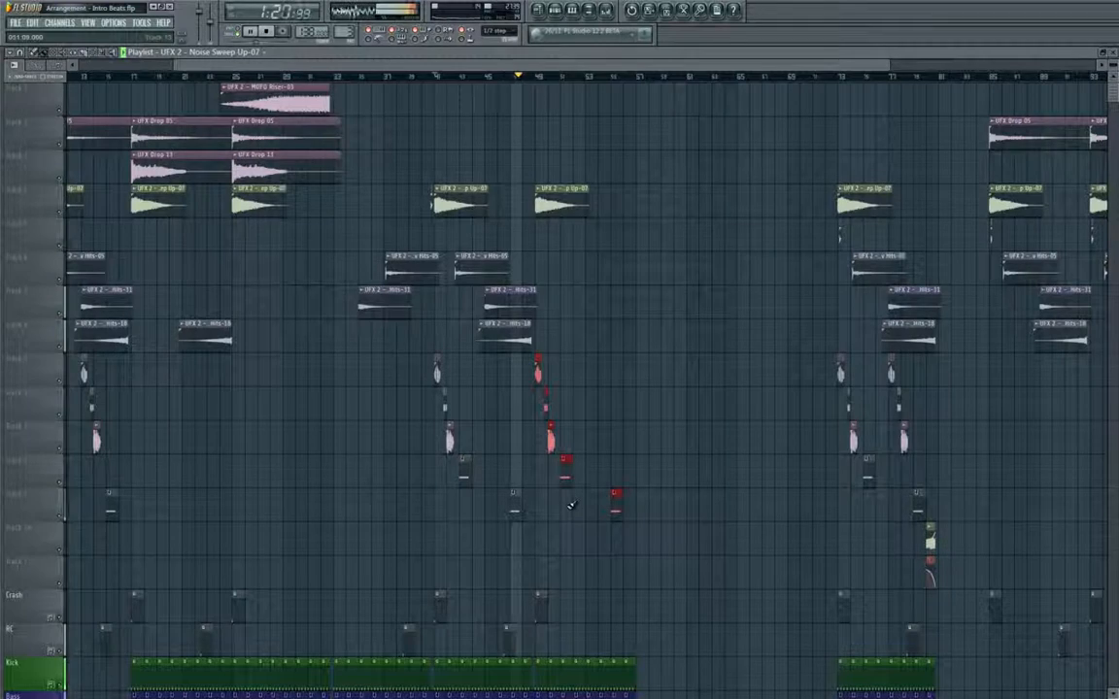
# Copy the Bass hits and Bass hit reverse clips at bar 73 to bar 49, and play from just before bar 49.
pyautogui.scroll(-4, 571, 505)
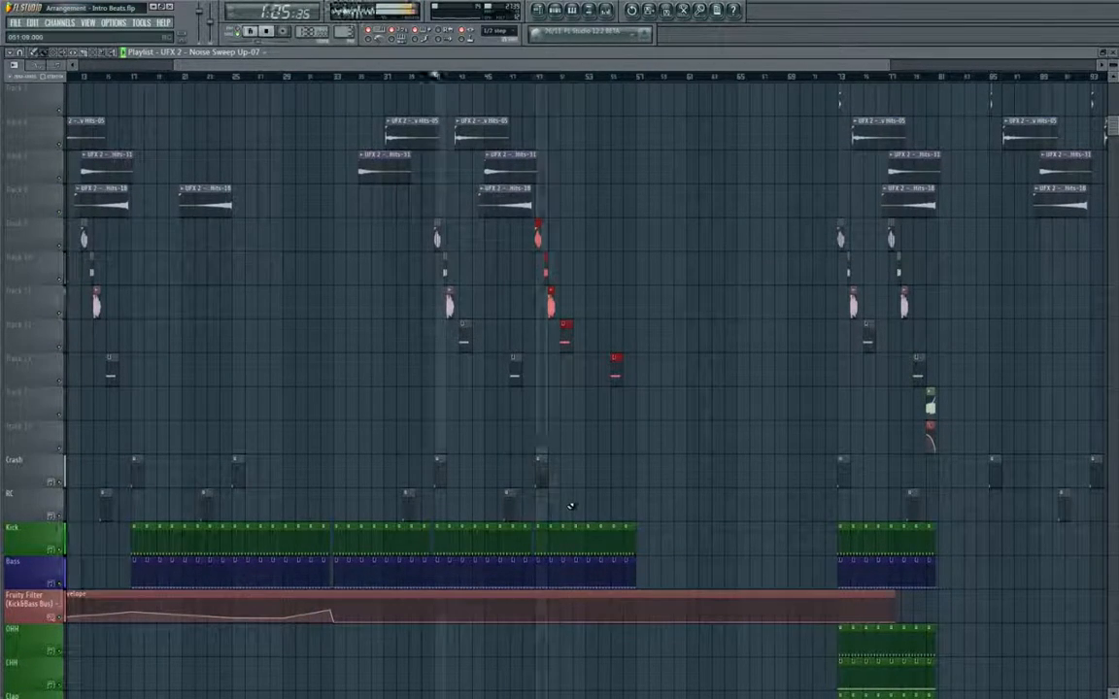
pyautogui.click(268, 32)
pyautogui.scroll(-10, 485, 408)
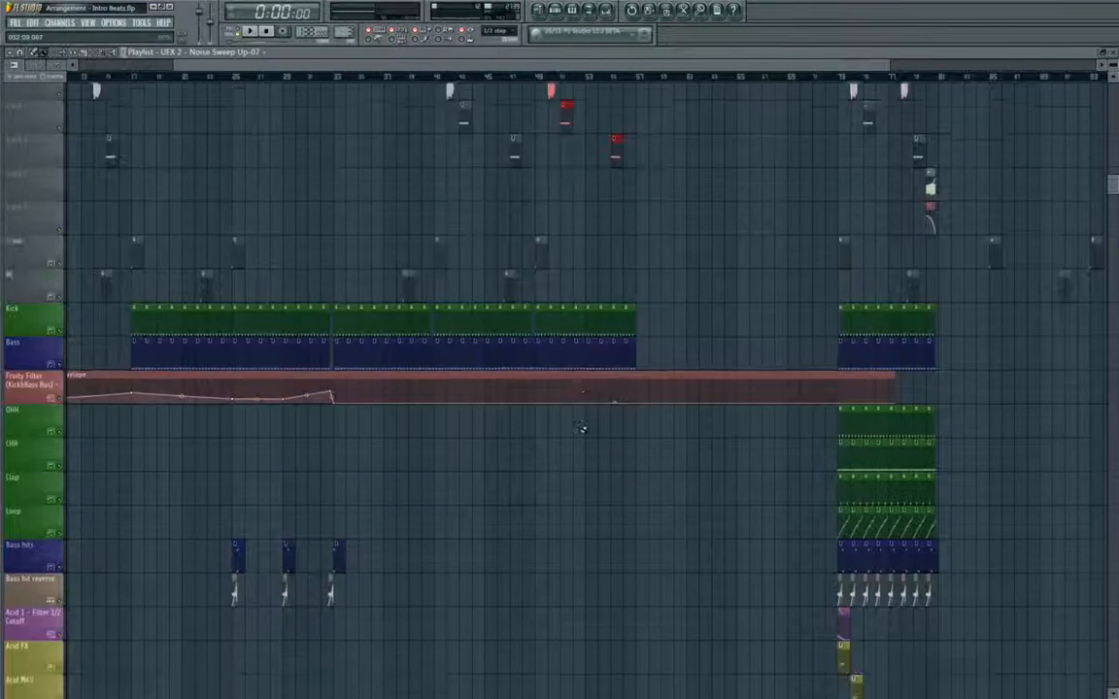
pyautogui.moveTo(839, 410); pyautogui.dragTo(634, 387)
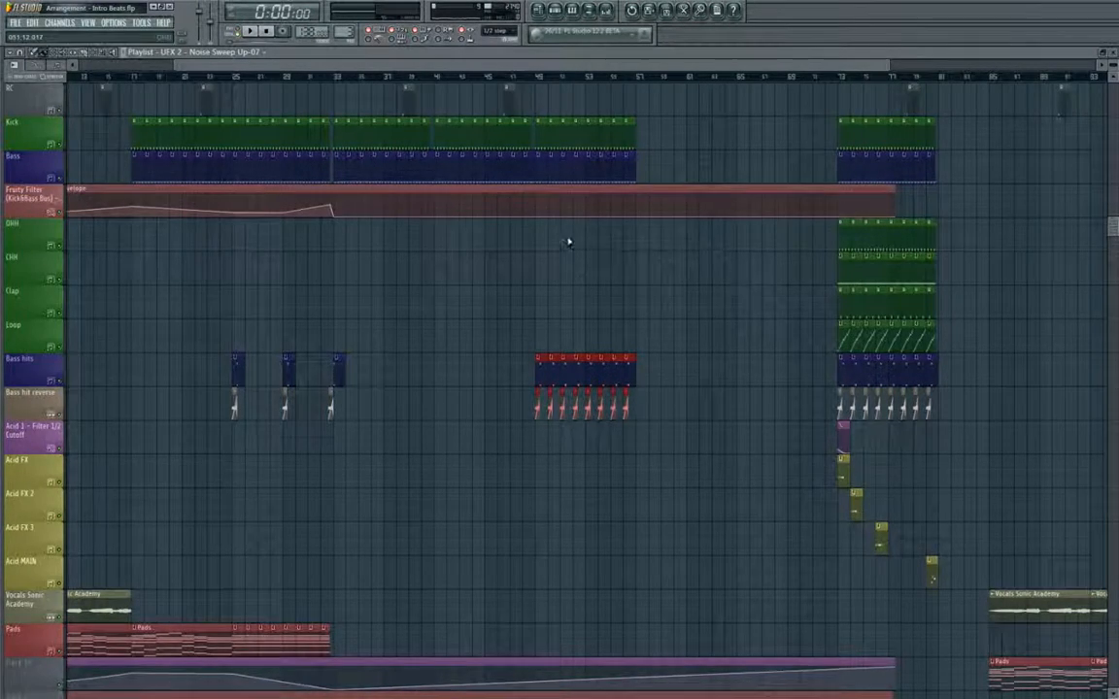
pyautogui.scroll(8, 568, 242)
pyautogui.click(523, 77)
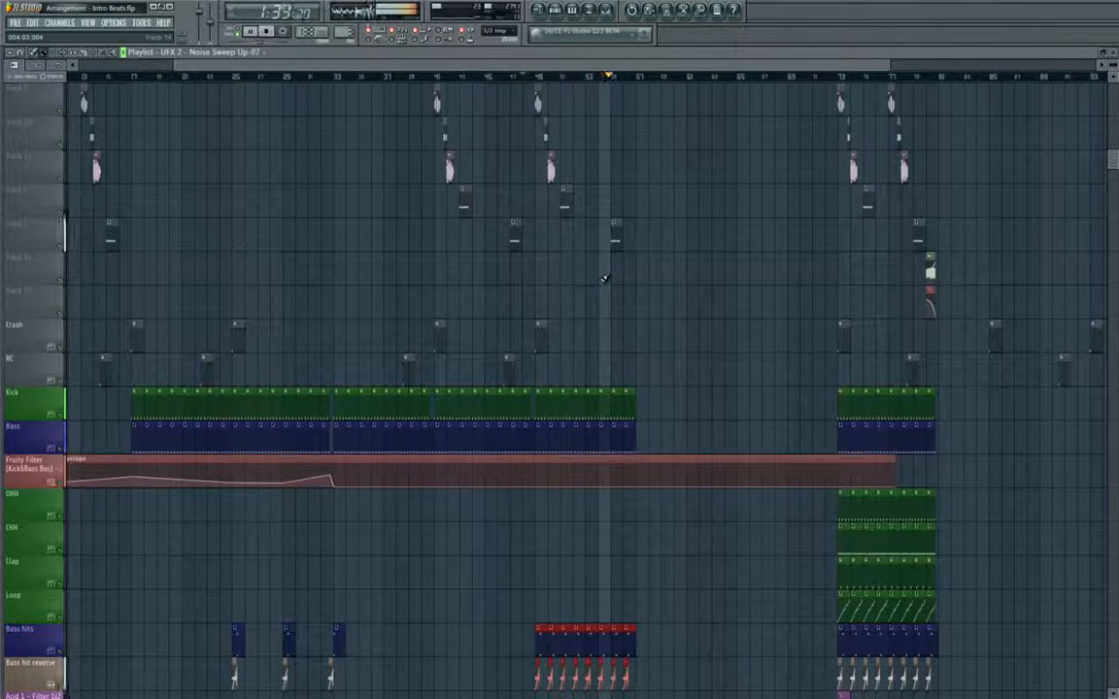
# Copy the effect clips on Tracks 5 to 8 from the bar 9 section to the section starting at bar 49.
pyautogui.scroll(5, 604, 279)
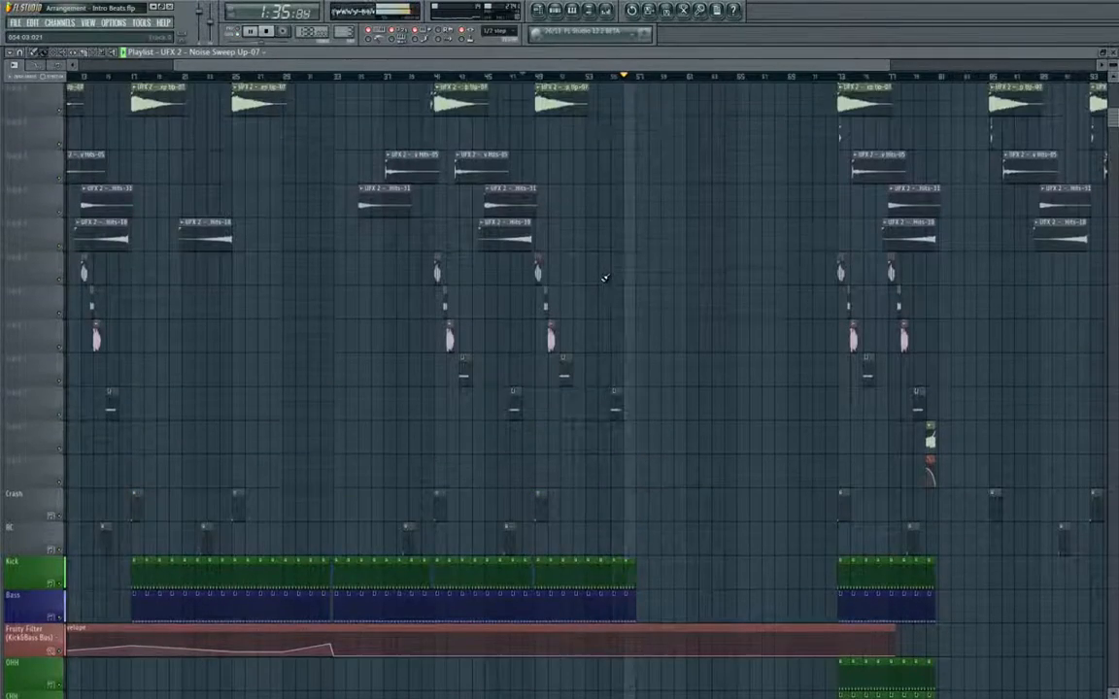
pyautogui.scroll(2, 607, 275)
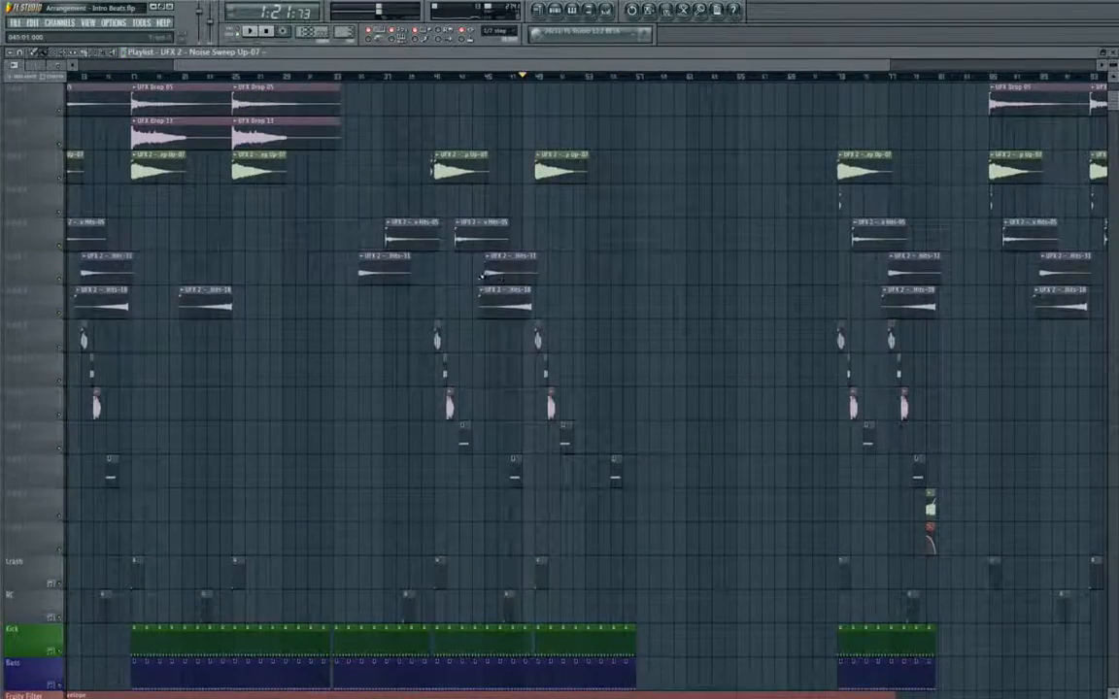
pyautogui.hscroll(-3, 481, 277)
pyautogui.scroll(1, 488, 308)
pyautogui.moveTo(170, 234); pyautogui.dragTo(287, 331)
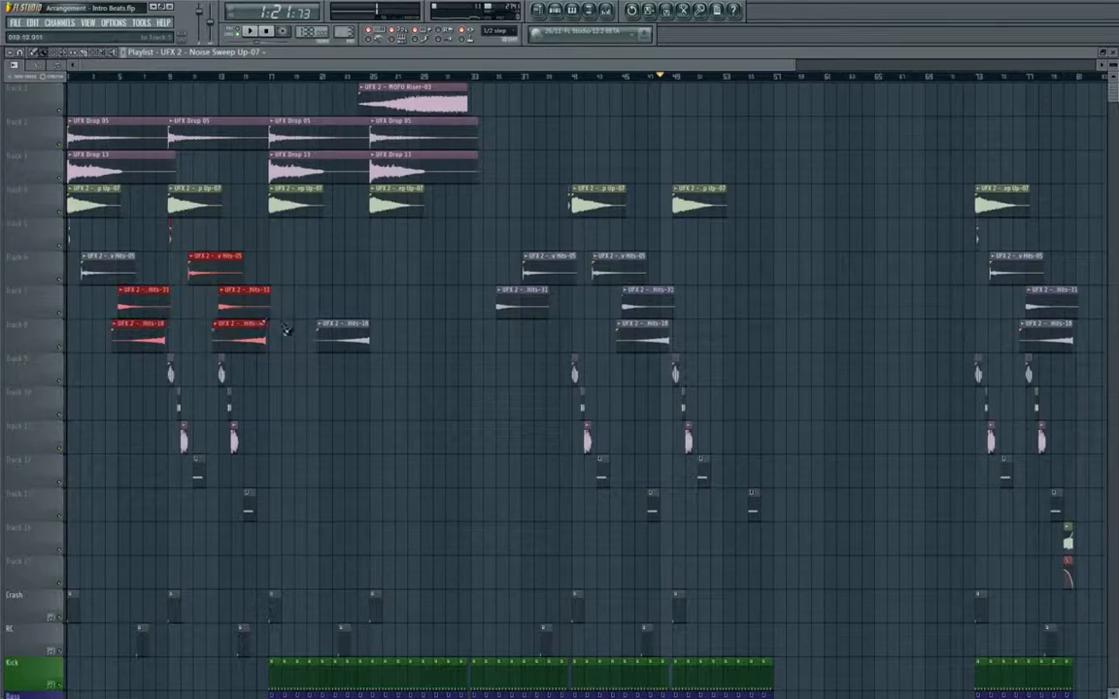
pyautogui.moveTo(211, 276); pyautogui.dragTo(631, 291)
# Duplicate the Kick, Bass, Bass hits and Bass hit reverse clips of bars 49 to 57 so the copies start at bar 57.
pyautogui.hscroll(2, 607, 270)
pyautogui.scroll(-6, 636, 277)
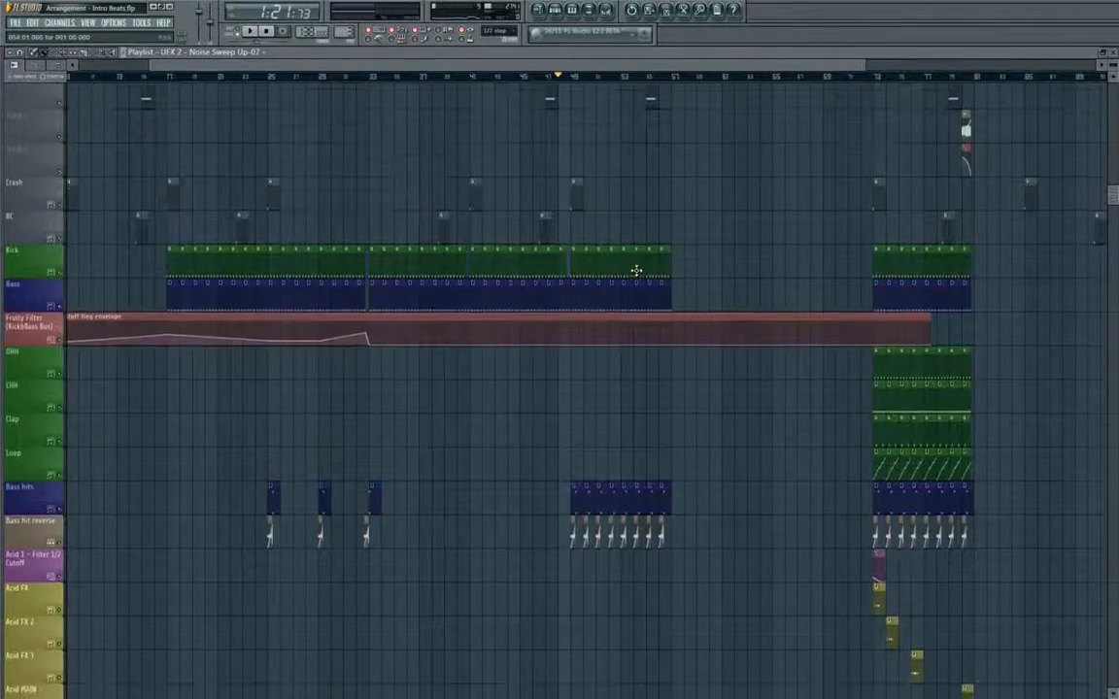
pyautogui.moveTo(576, 248); pyautogui.dragTo(698, 301)
pyautogui.moveTo(607, 462); pyautogui.dragTo(694, 554)
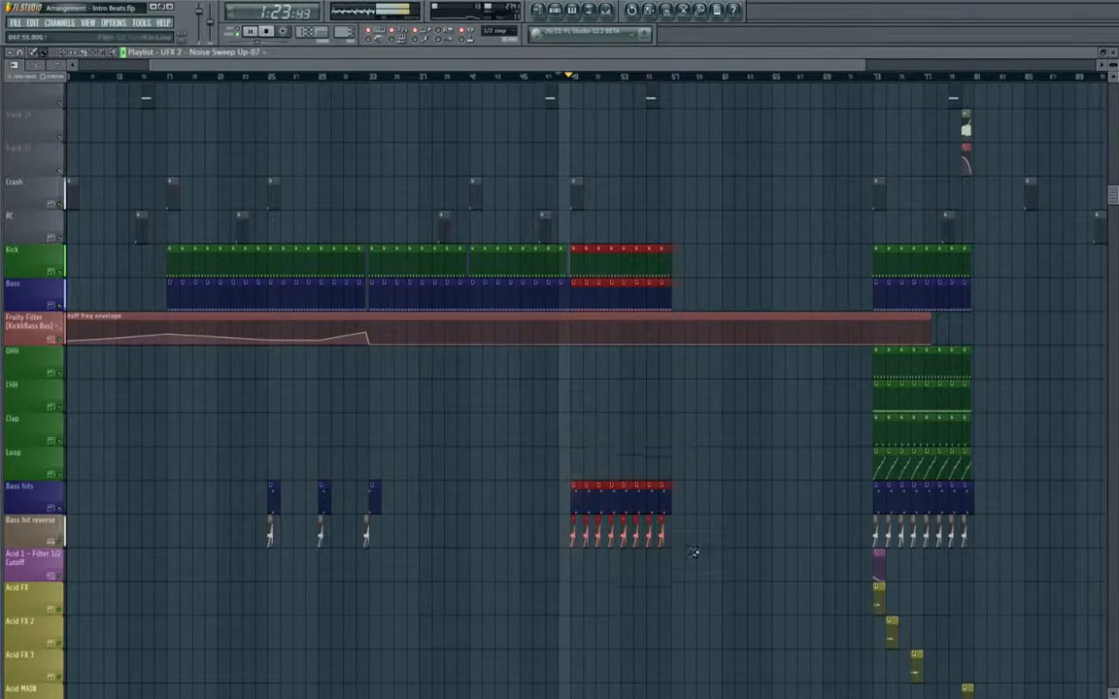
pyautogui.hotkey('ctrl', 'b')
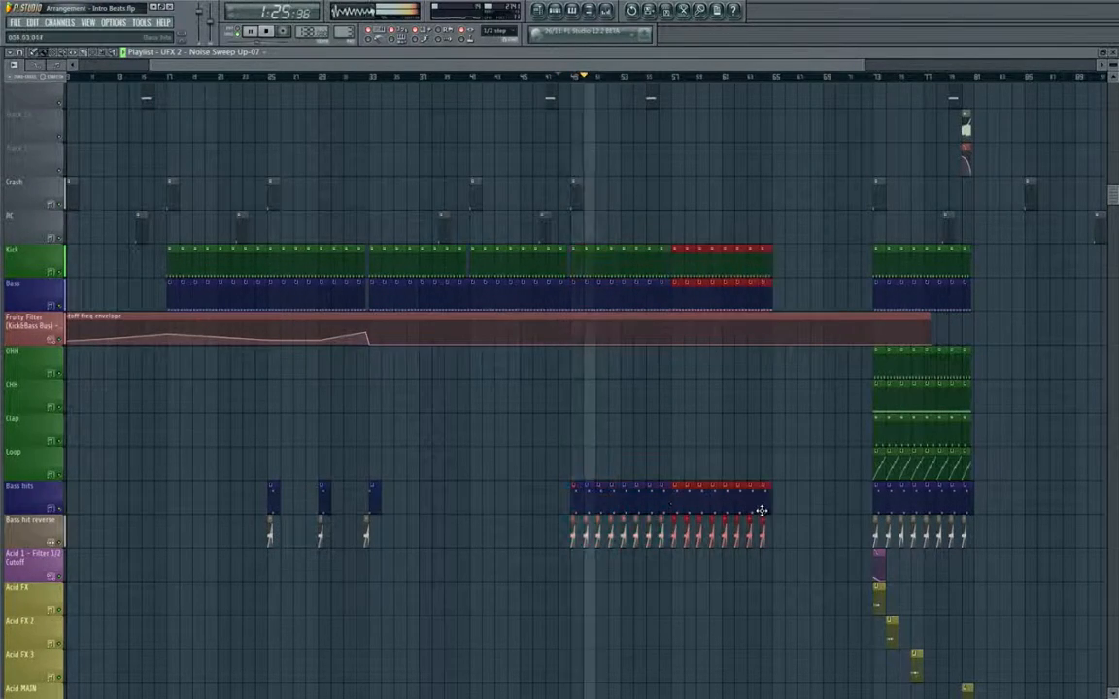
# Duplicate the effect clips on Tracks 4 to 13 starting at bar 49, and align the copies to bar 57.
pyautogui.scroll(6, 759, 510)
pyautogui.moveTo(577, 514); pyautogui.dragTo(749, 117)
pyautogui.hotkey('ctrl', 'b')
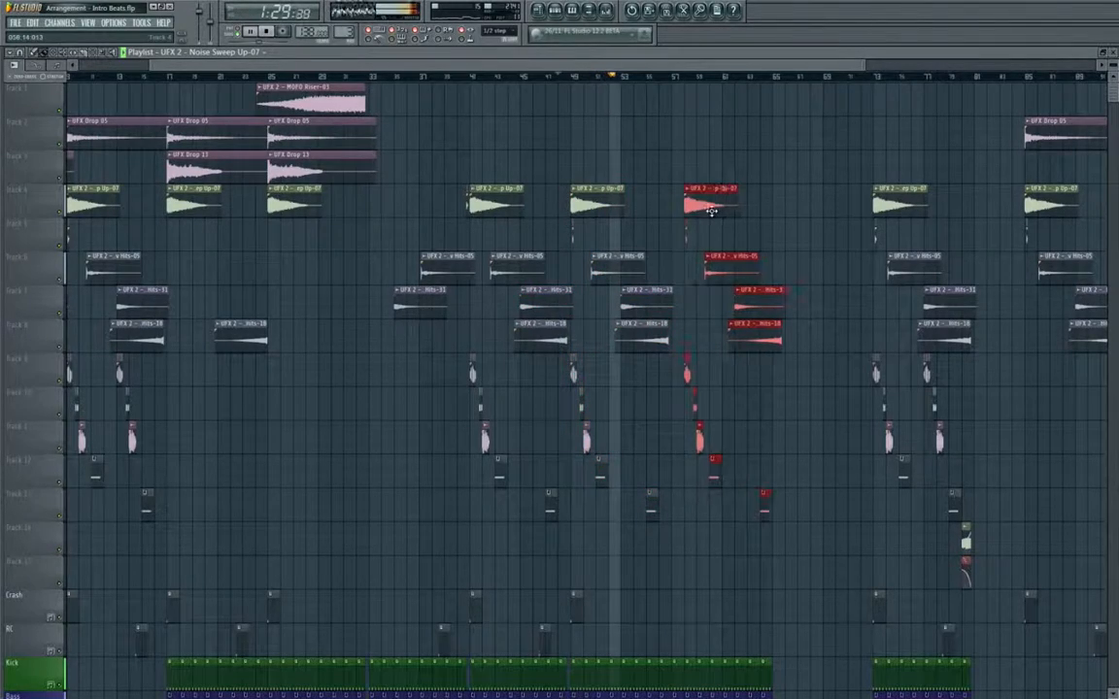
pyautogui.scroll(-5, 645, 185)
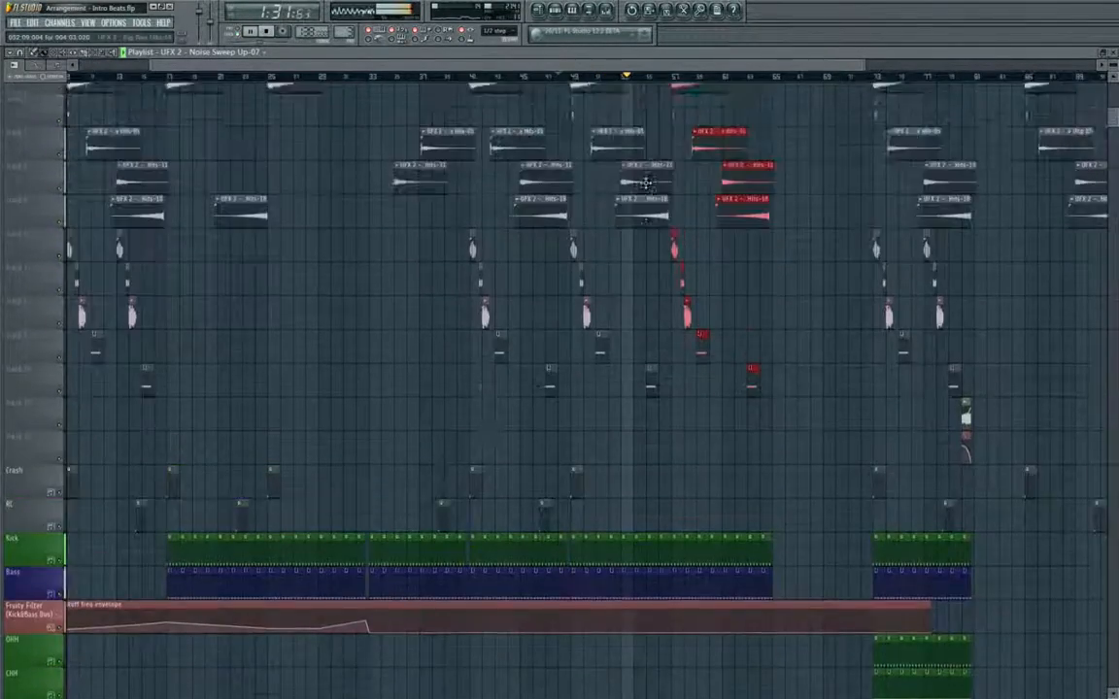
# Copy the Crash at bar 49 and its preceding RC so the Crash lands on bar 57, and shorten the Kick clip before bar 57.
pyautogui.scroll(-5, 632, 227)
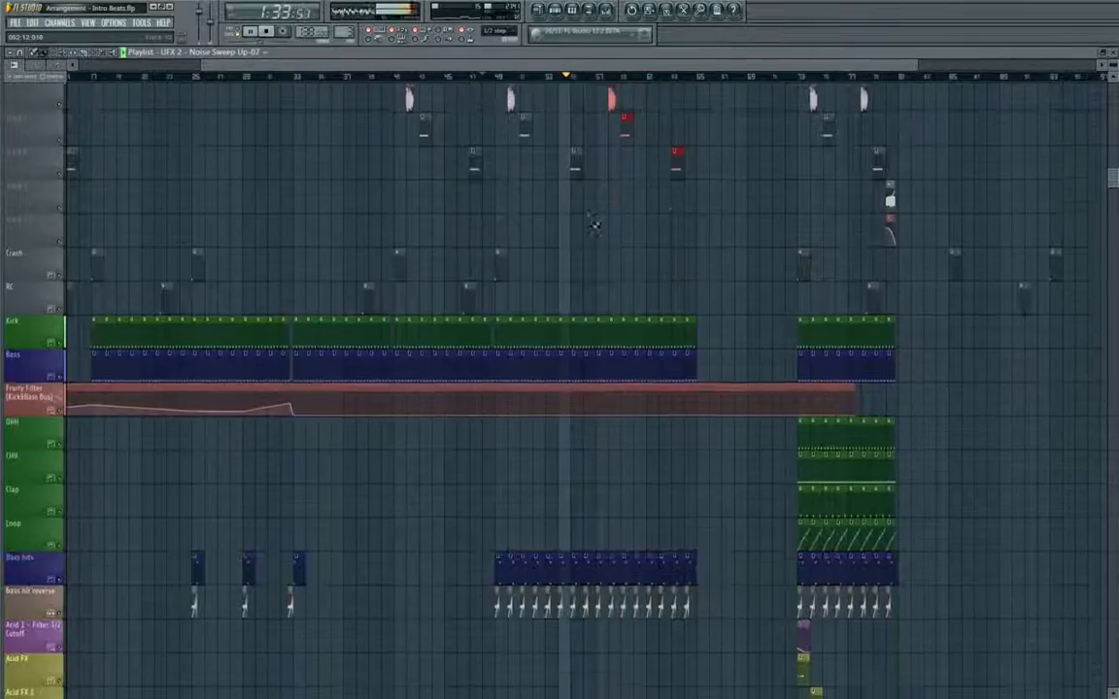
pyautogui.moveTo(570, 213); pyautogui.dragTo(467, 289)
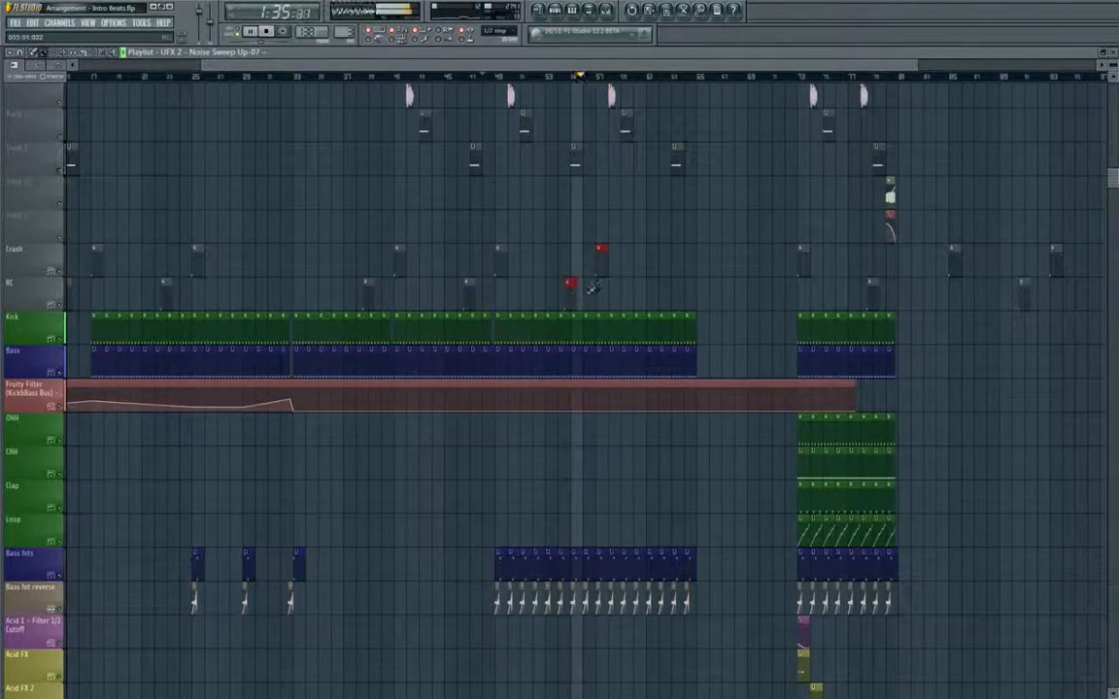
pyautogui.scroll(5, 592, 286)
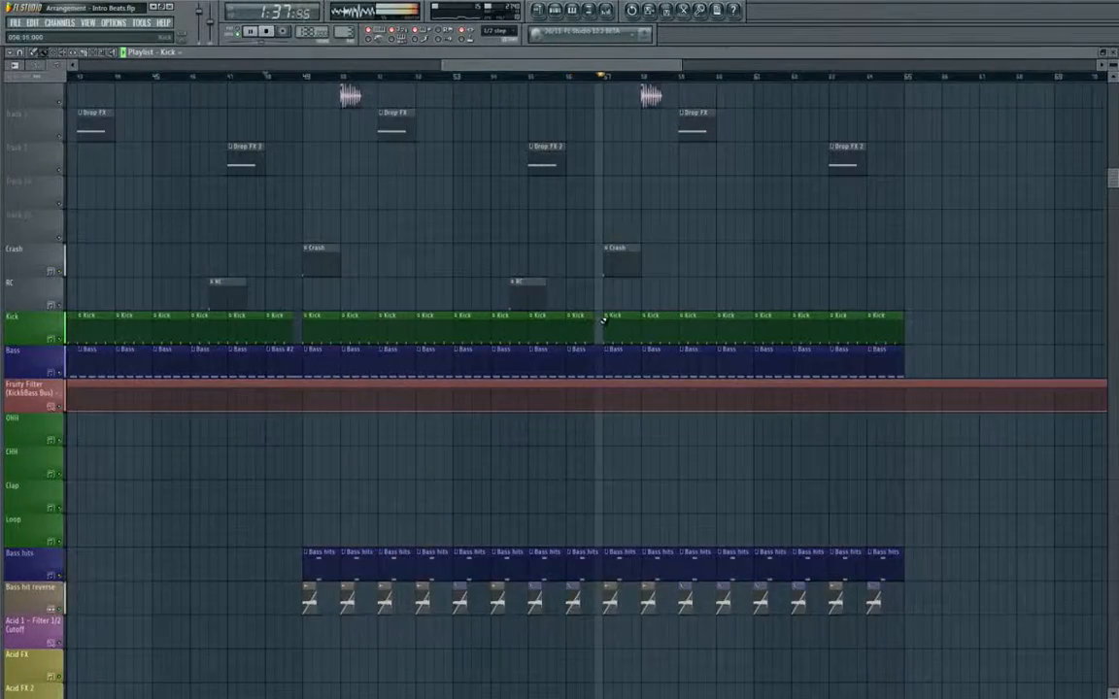
pyautogui.scroll(-5, 602, 320)
pyautogui.scroll(-5, 597, 330)
pyautogui.scroll(2, 680, 335)
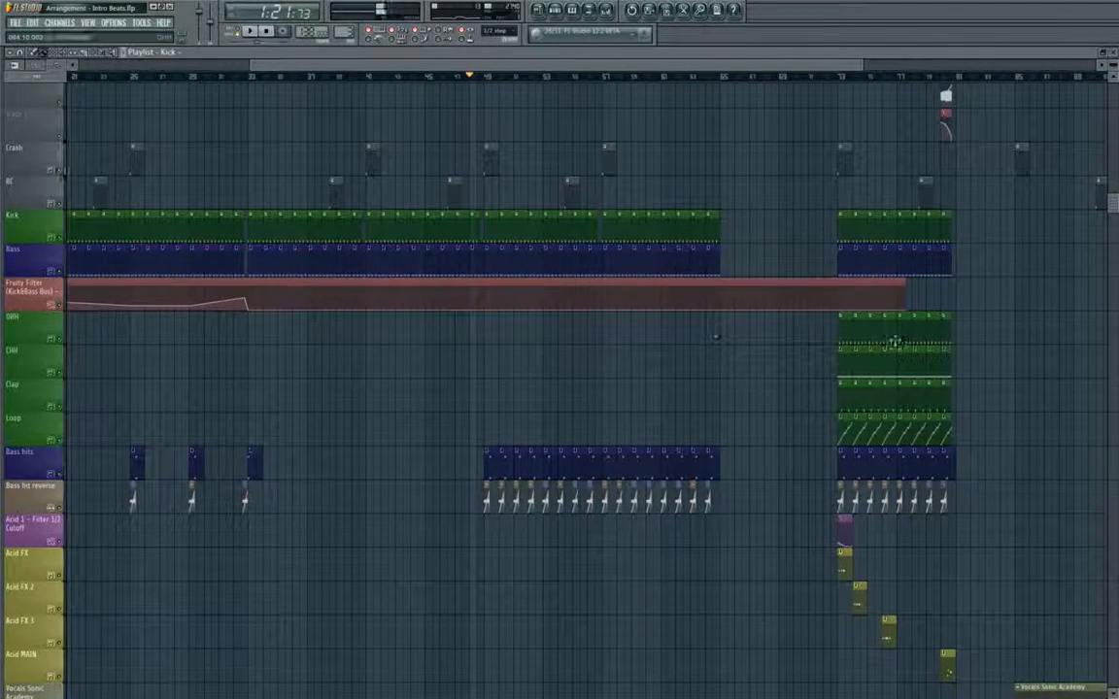
# Copy the OHH clips at bar 73 to bar 57, and set the main snap to Line.
pyautogui.click(267, 31)
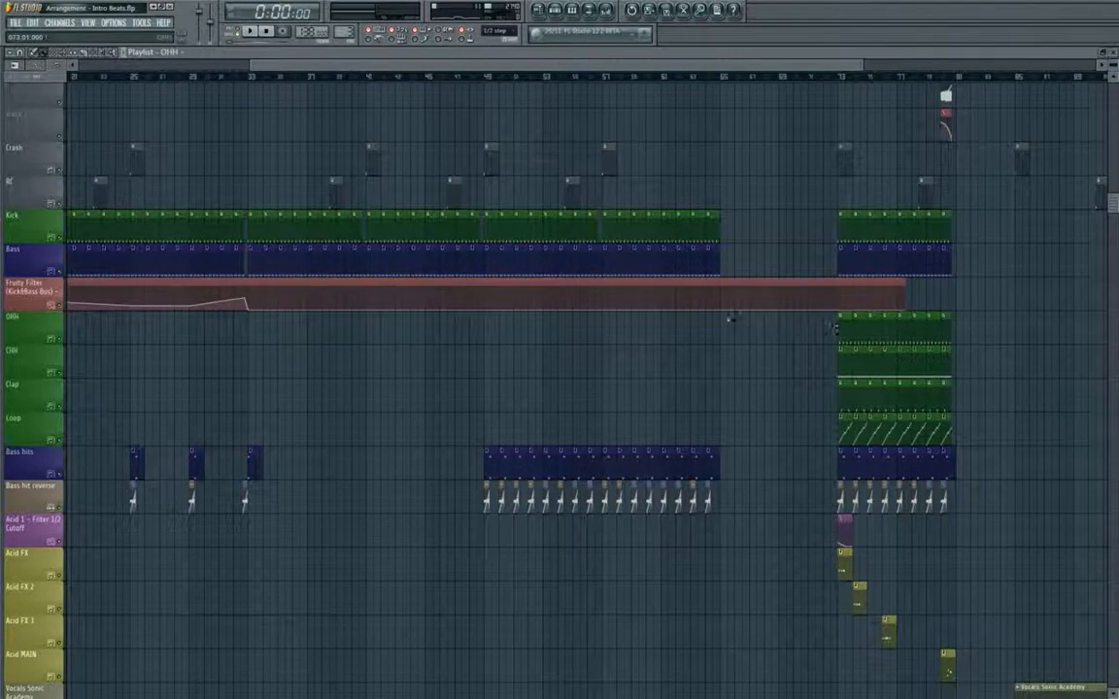
pyautogui.moveTo(710, 325); pyautogui.dragTo(620, 333)
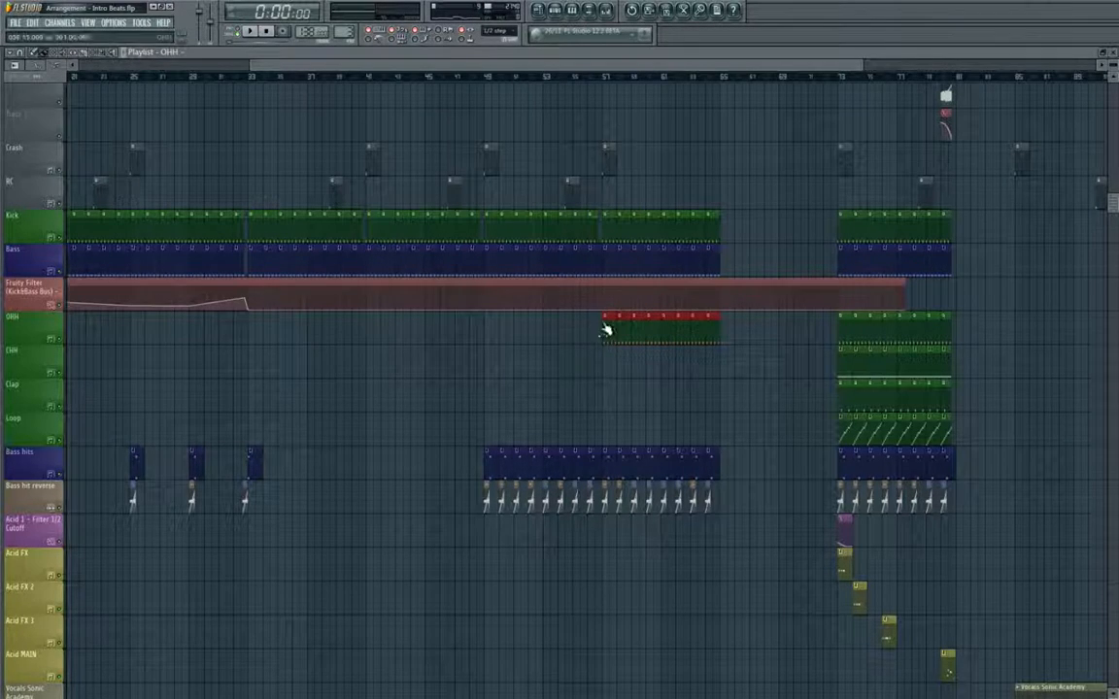
pyautogui.click(495, 30)
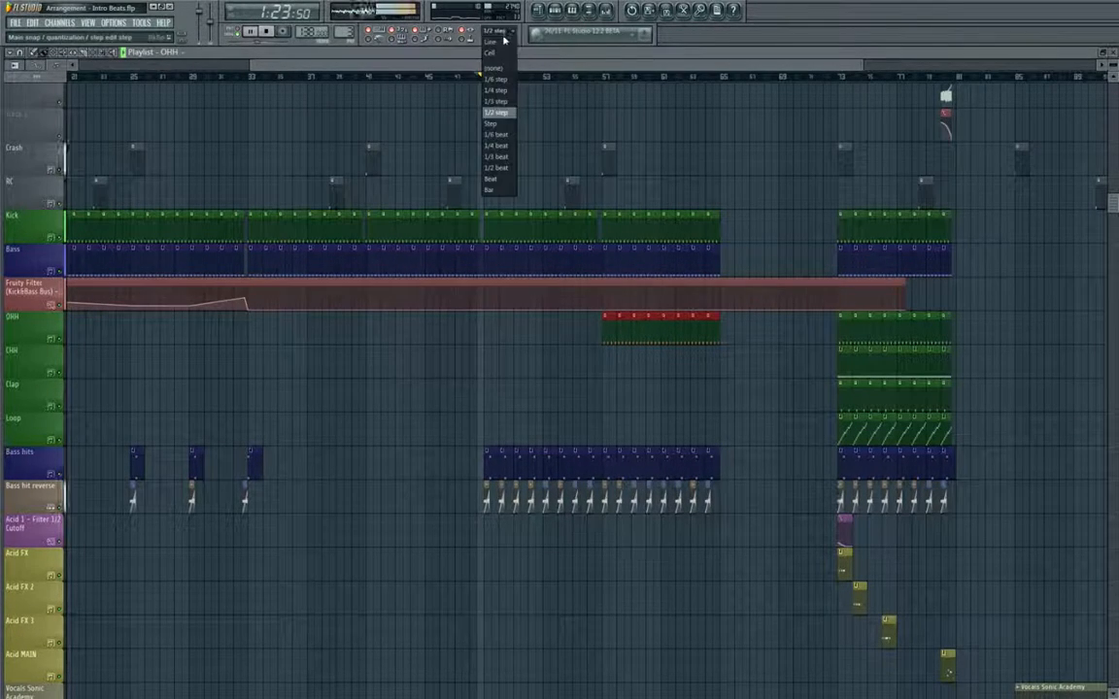
pyautogui.click(490, 53)
pyautogui.click(496, 30)
pyautogui.click(503, 43)
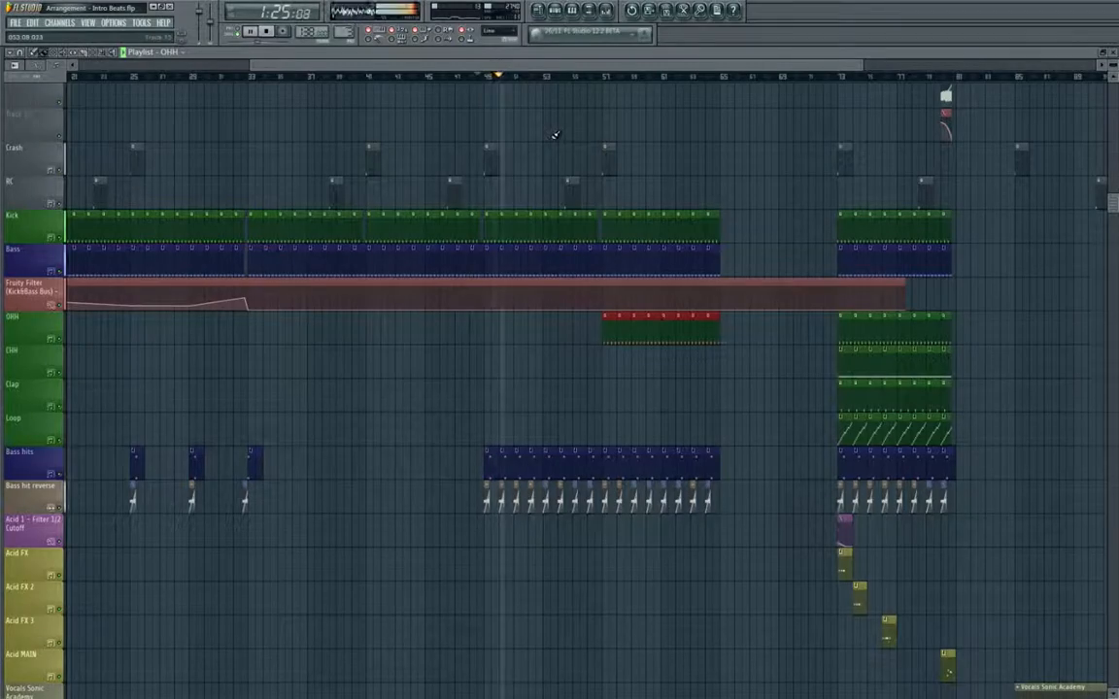
# Listen to the arrangement from around bar 49 past bar 57 while examining the effect, drum, bass and acid tracks.
pyautogui.scroll(-3, 656, 272)
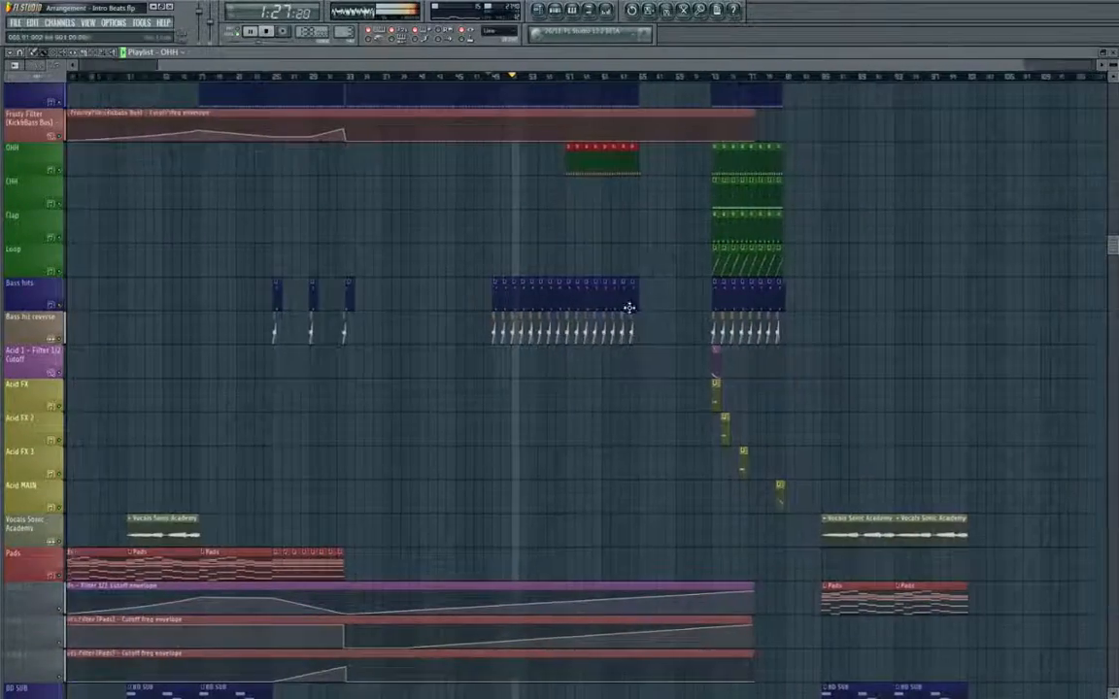
pyautogui.scroll(3, 627, 309)
pyautogui.scroll(5, 614, 286)
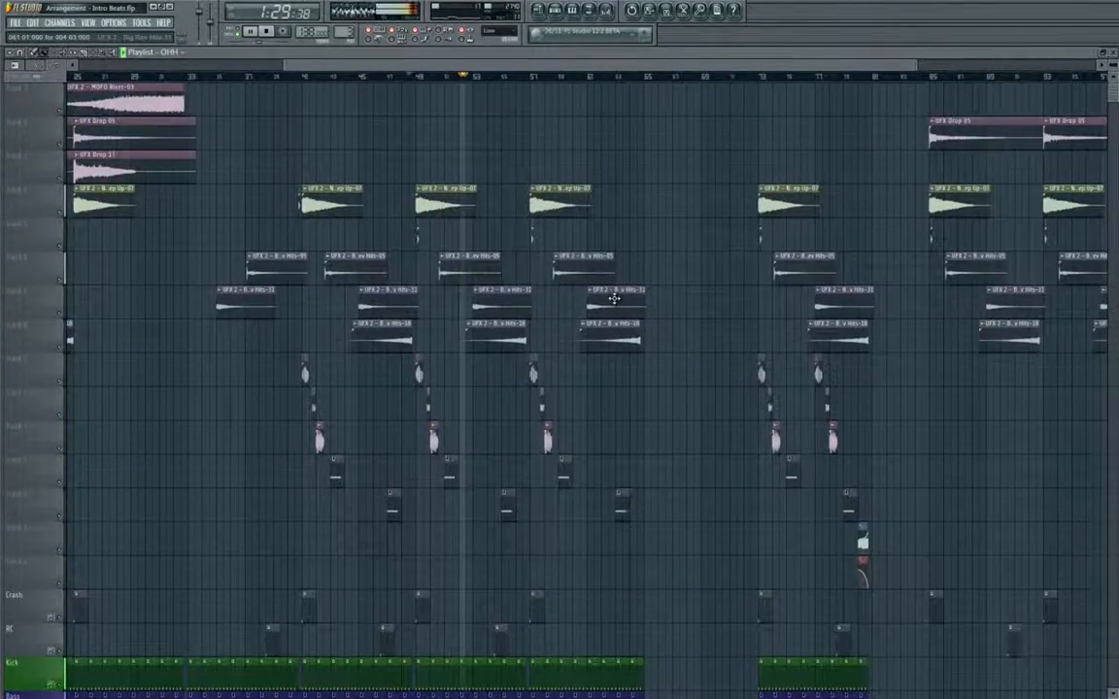
pyautogui.scroll(-5, 614, 298)
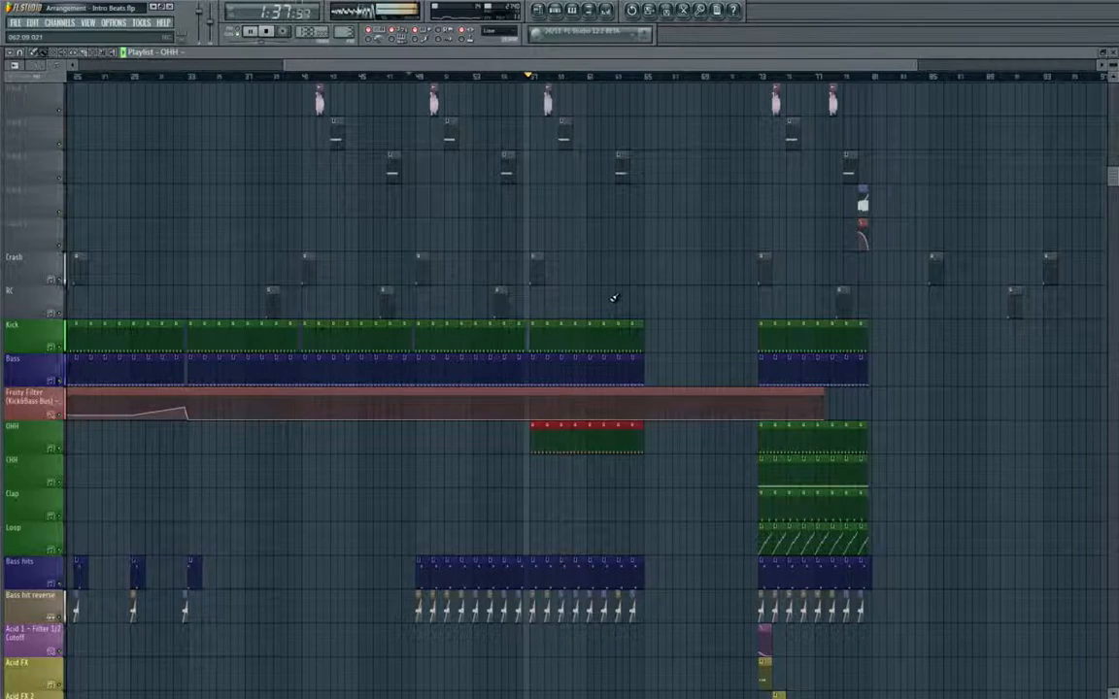
pyautogui.scroll(-5, 612, 296)
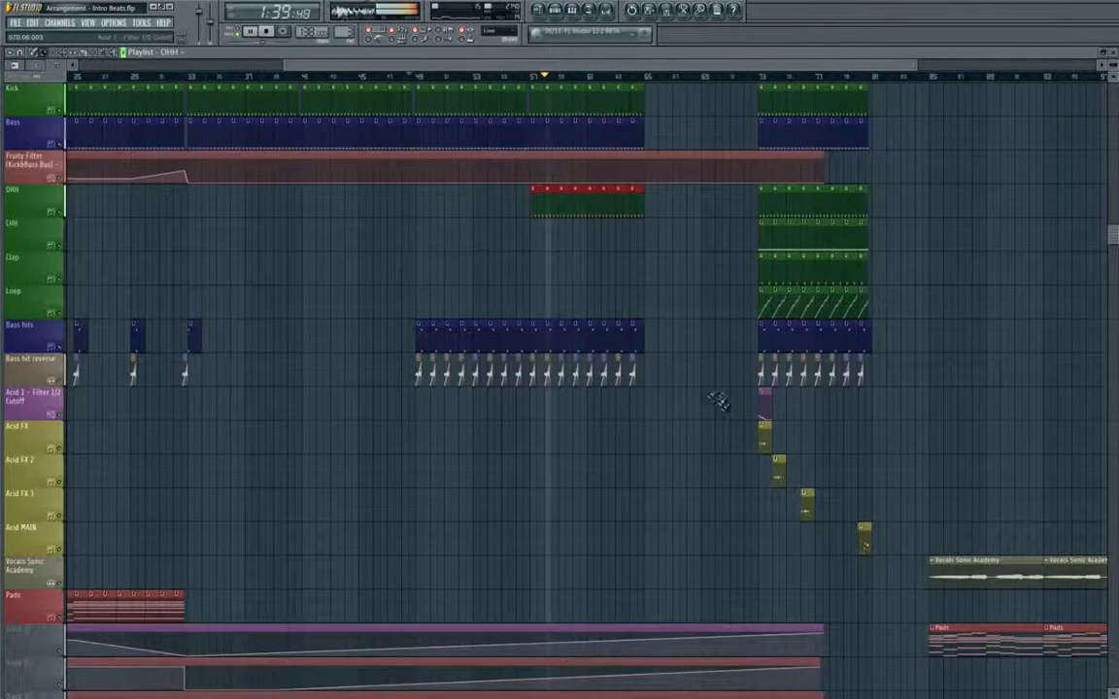
pyautogui.scroll(7, 709, 393)
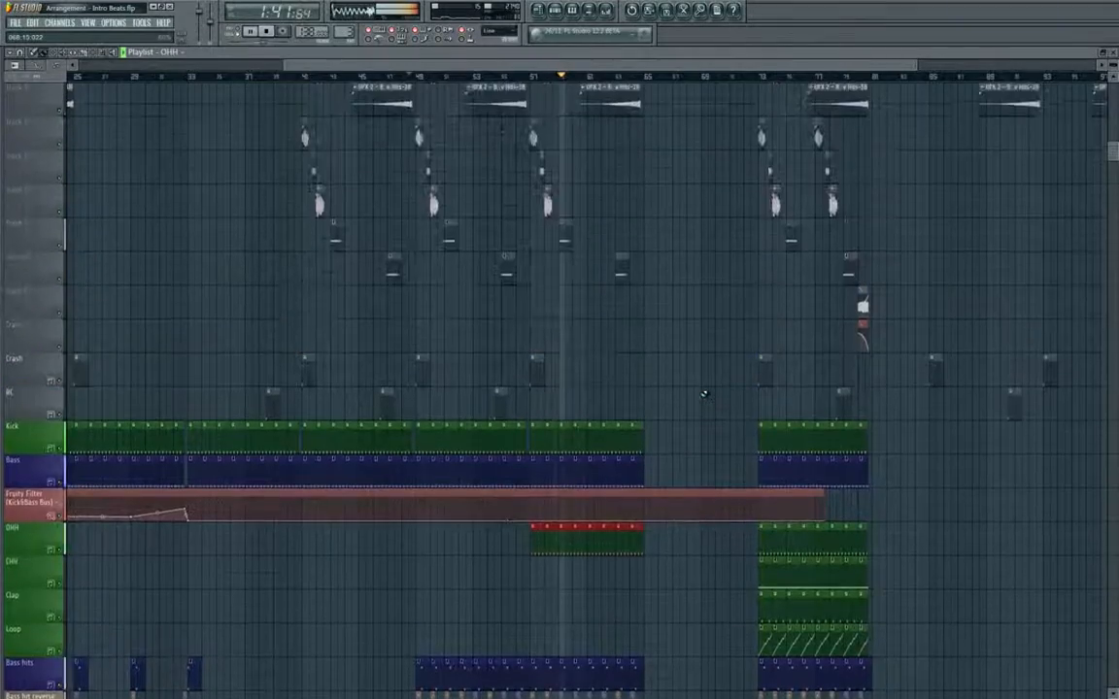
pyautogui.scroll(-3, 706, 393)
pyautogui.scroll(-5, 706, 392)
pyautogui.hscroll(3, 578, 324)
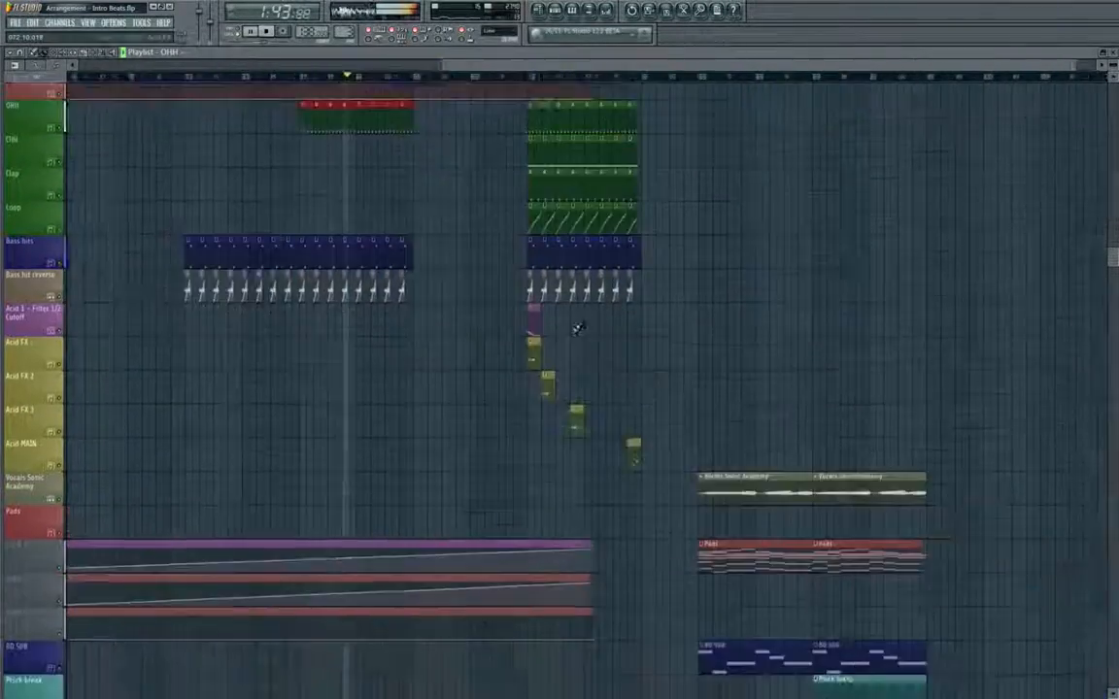
# Select all clips from bar 73 onward across the tracks, including OHH and CHH, and move them eight bars later to bar 81.
pyautogui.scroll(-2, 621, 379)
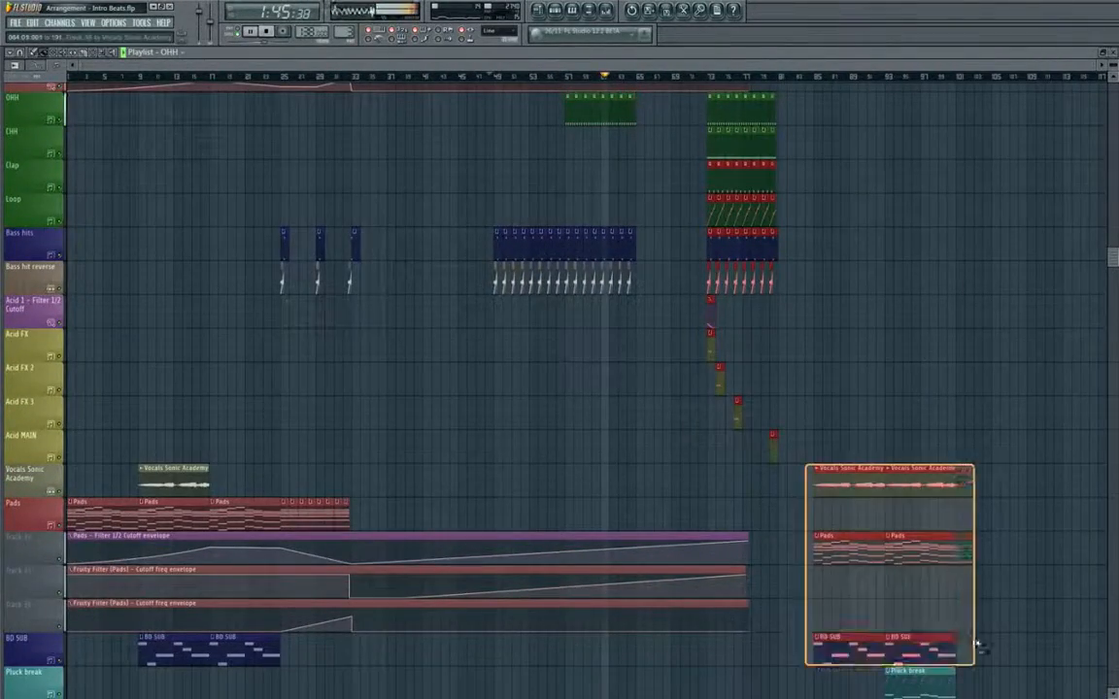
pyautogui.scroll(-5, 942, 545)
pyautogui.scroll(15, 866, 512)
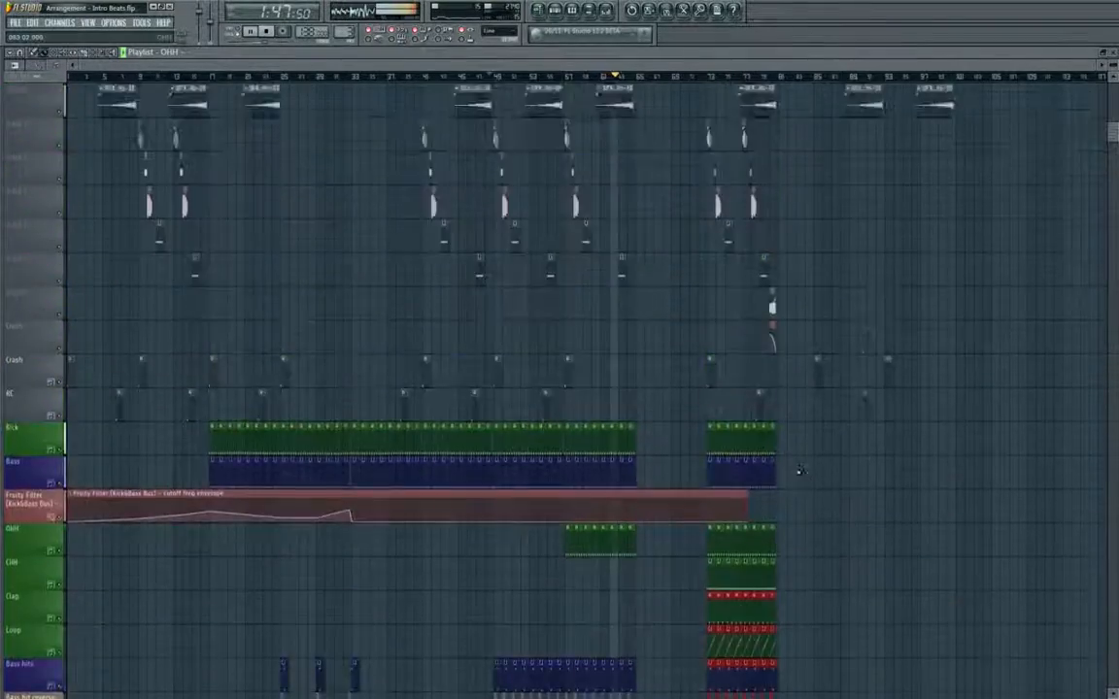
pyautogui.scroll(5, 694, 485)
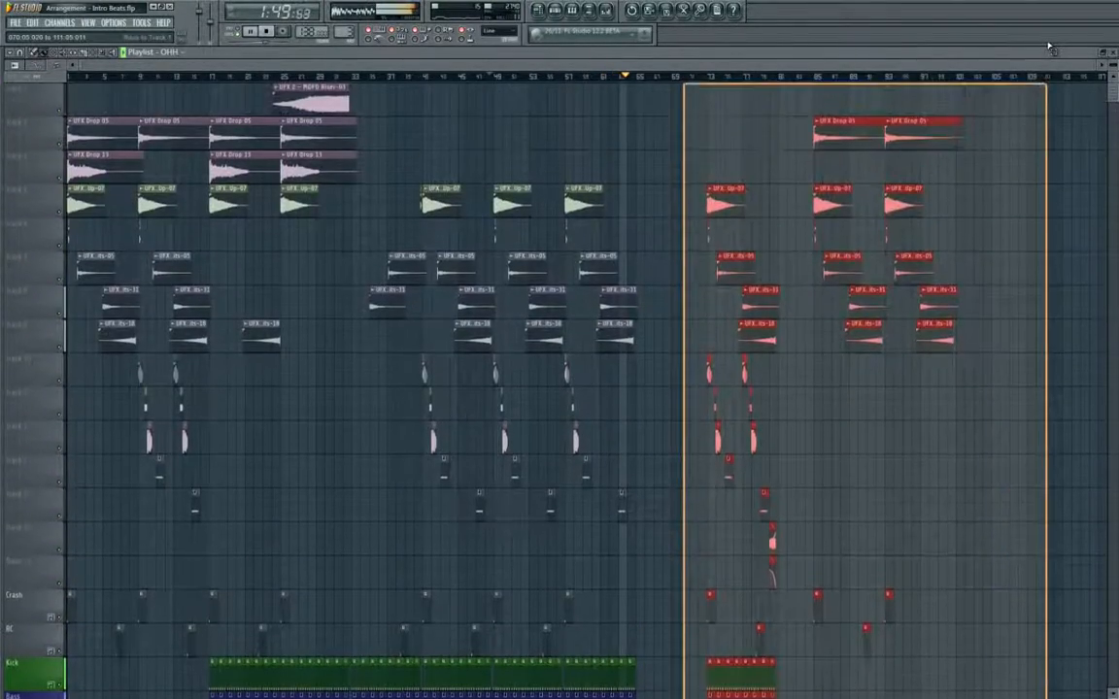
pyautogui.keyDown('ctrl'); pyautogui.scroll(3, 695, 449); pyautogui.keyUp('ctrl')
pyautogui.scroll(-8, 695, 450)
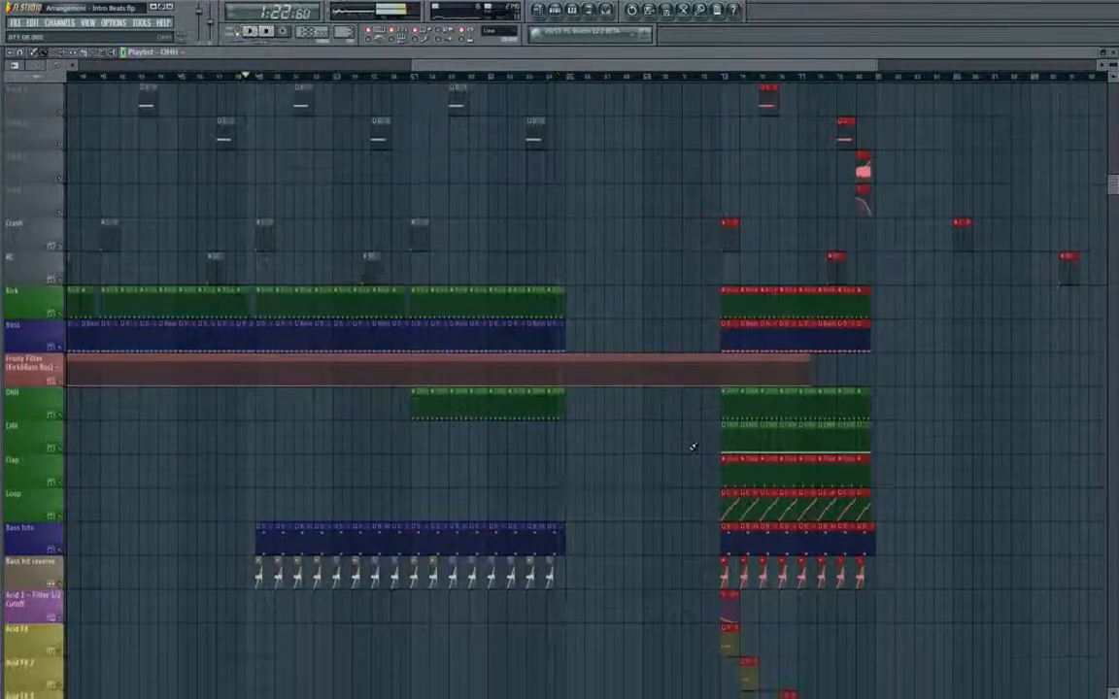
pyautogui.click(267, 31)
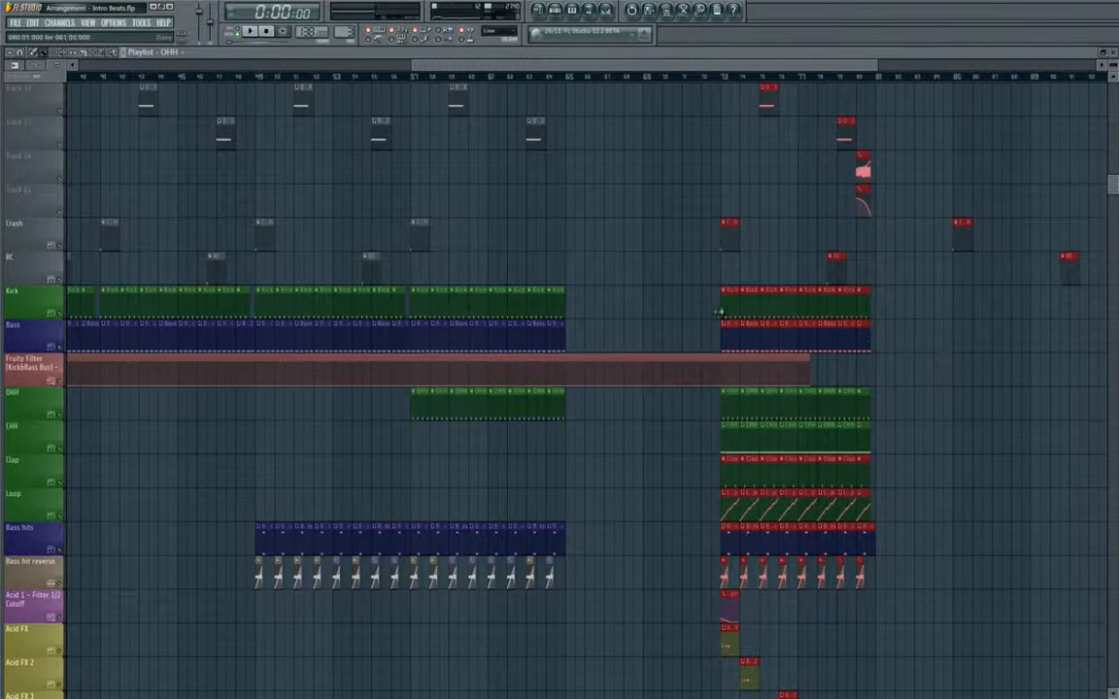
pyautogui.moveTo(747, 307)
pyautogui.mouseDown()
pyautogui.moveTo(914, 318)
pyautogui.moveTo(749, 309)
pyautogui.mouseUp()
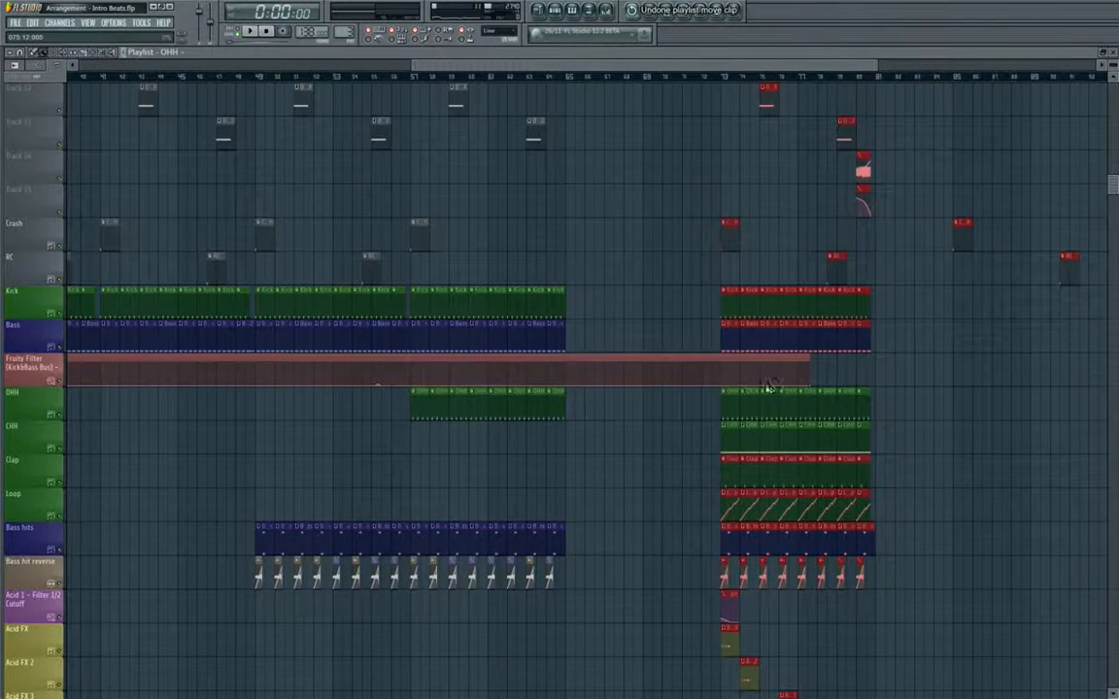
pyautogui.moveTo(720, 389); pyautogui.dragTo(1041, 482)
pyautogui.moveTo(756, 440); pyautogui.dragTo(909, 457)
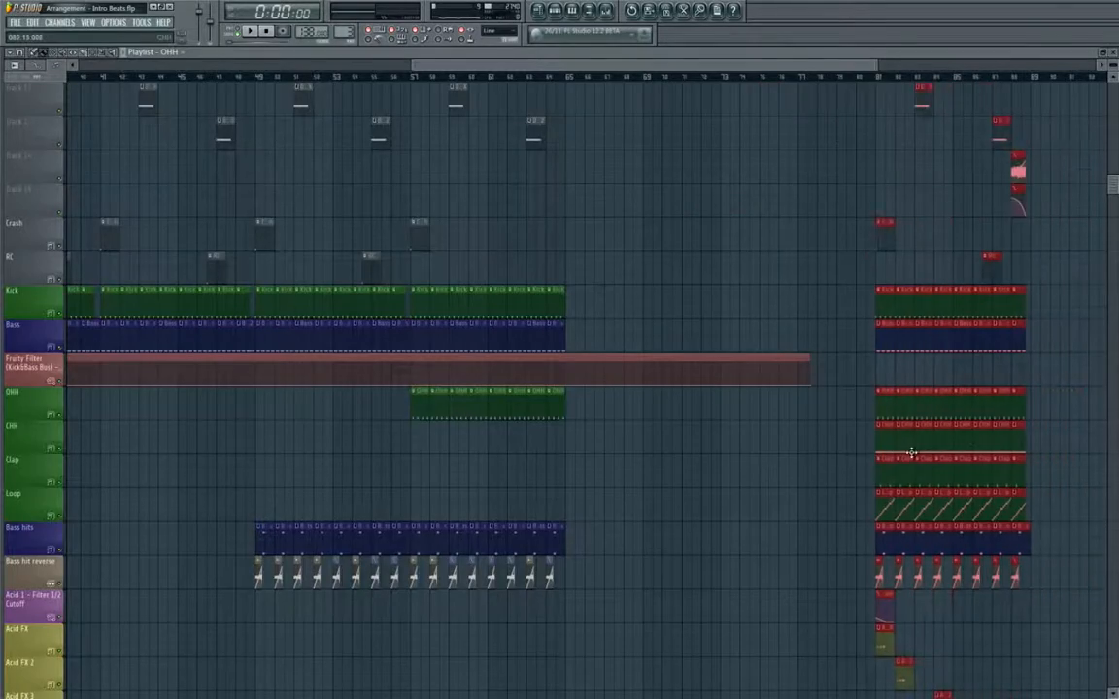
# Check the moved clips from bar 81 onward across all tracks.
pyautogui.scroll(-5, 915, 409)
pyautogui.scroll(-5, 918, 399)
pyautogui.scroll(5, 921, 403)
pyautogui.scroll(-2, 924, 415)
pyautogui.hscroll(3, 694, 377)
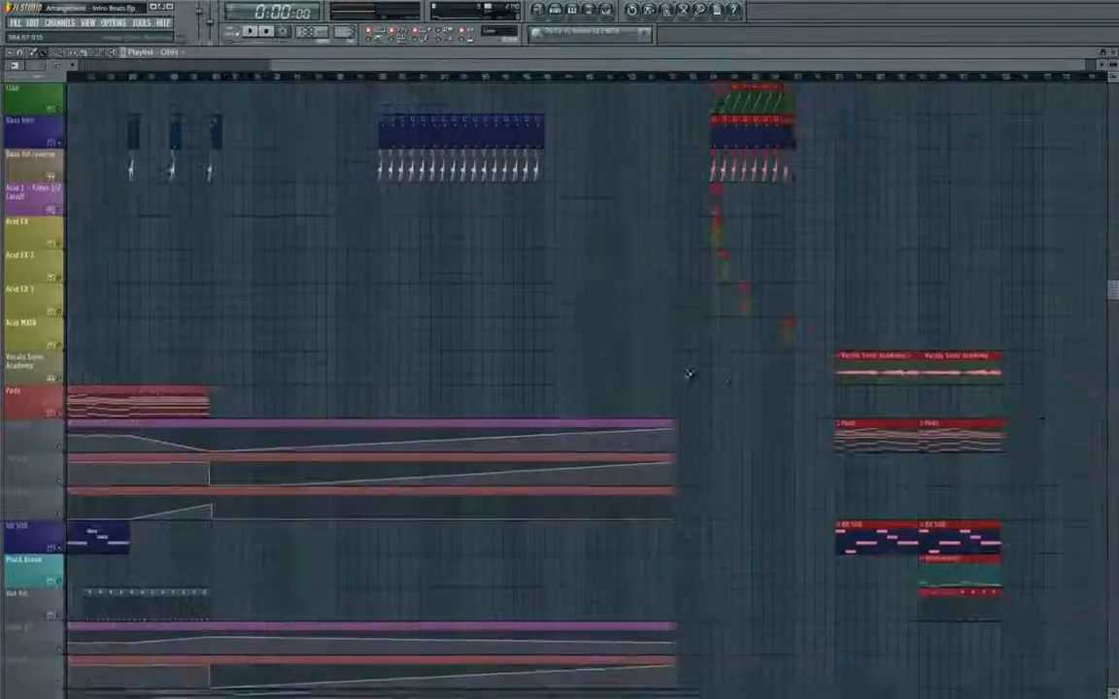
pyautogui.scroll(8, 685, 372)
pyautogui.scroll(-6, 640, 373)
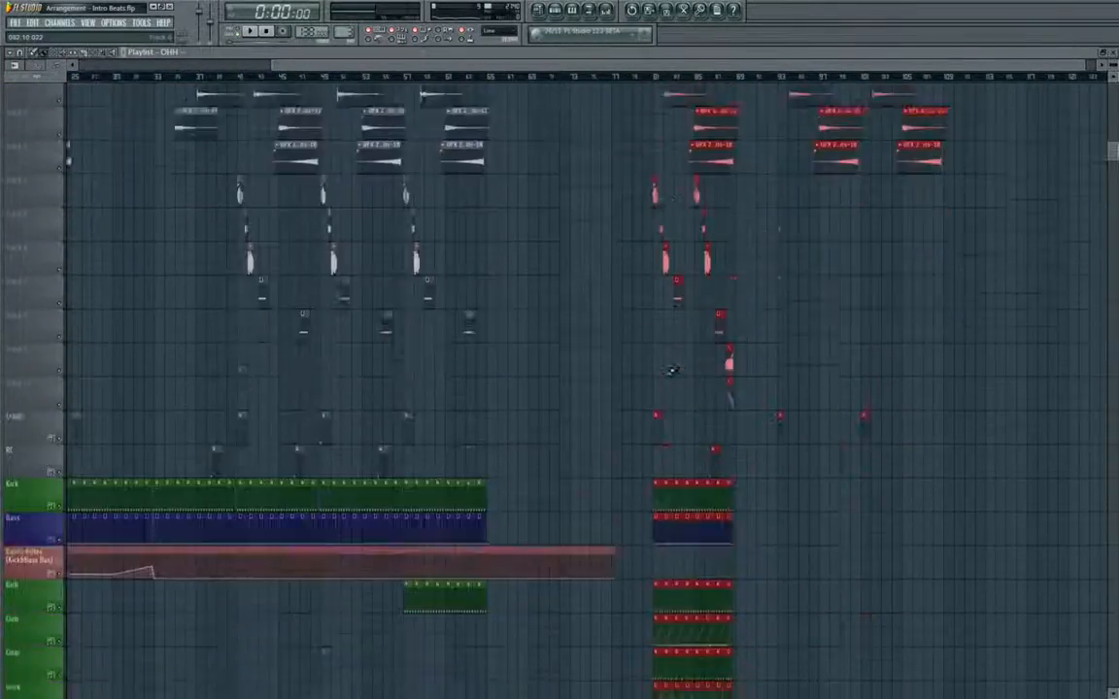
# Copy all effect, Crash, Kick, Bass, OHH and bass hit clips of bars 57 to 65 to bar 65.
pyautogui.hscroll(-3, 661, 379)
pyautogui.scroll(3, 731, 291)
pyautogui.moveTo(731, 227); pyautogui.dragTo(848, 560)
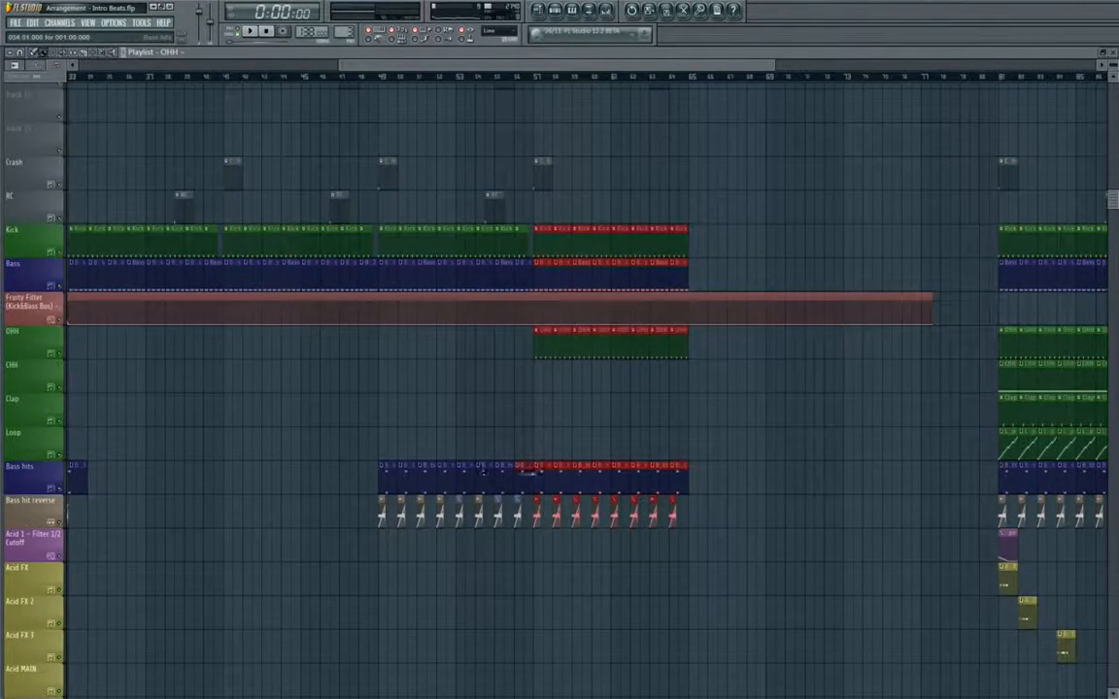
pyautogui.scroll(8, 485, 428)
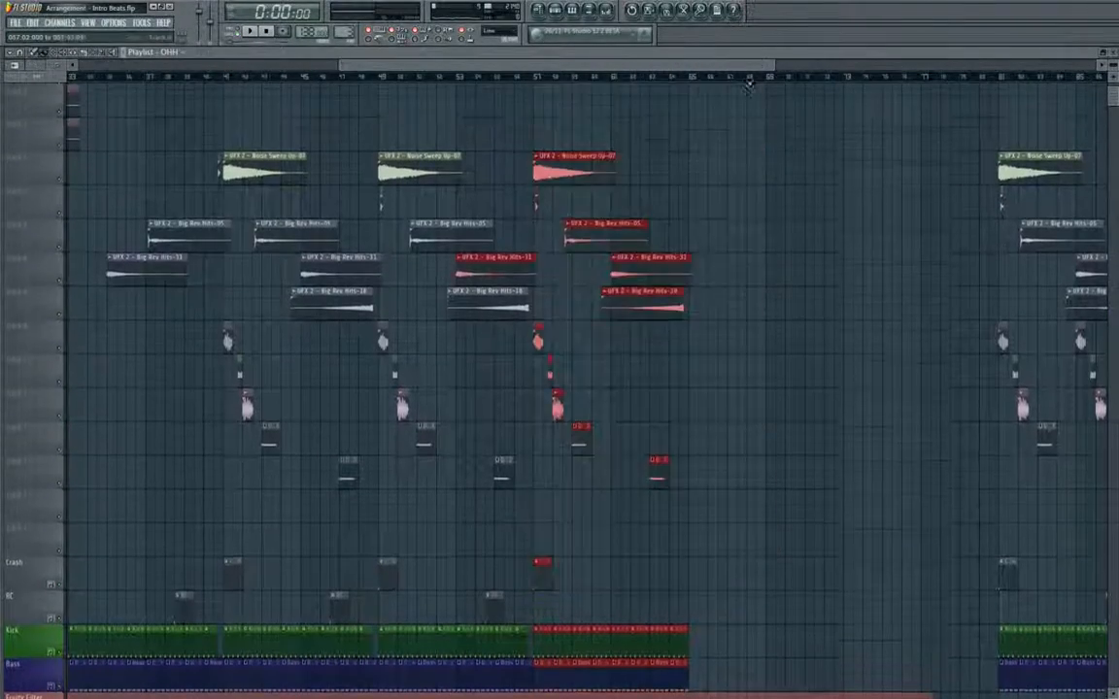
pyautogui.moveTo(606, 187); pyautogui.dragTo(759, 187)
pyautogui.scroll(-5, 663, 279)
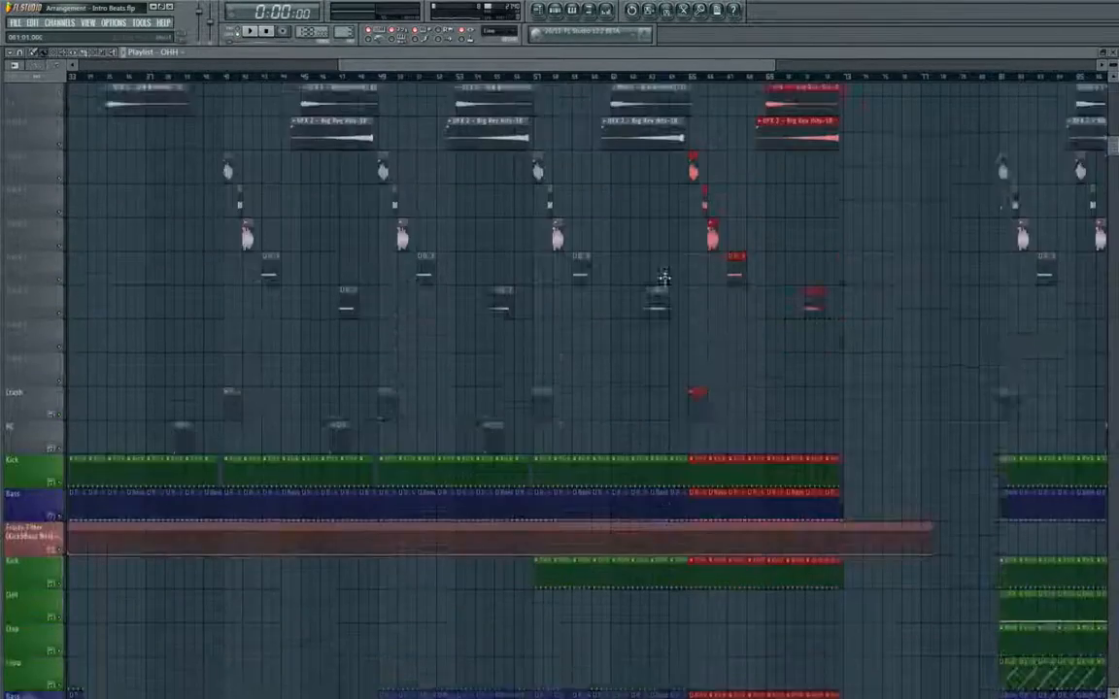
pyautogui.scroll(-5, 663, 279)
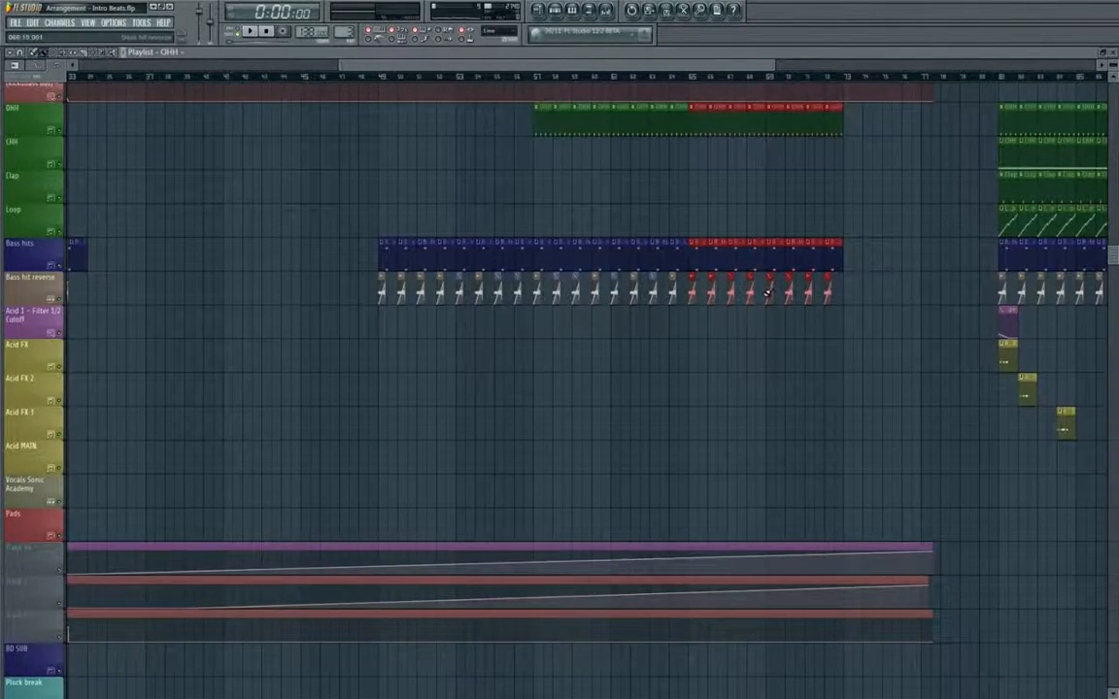
pyautogui.moveTo(738, 285); pyautogui.dragTo(599, 359)
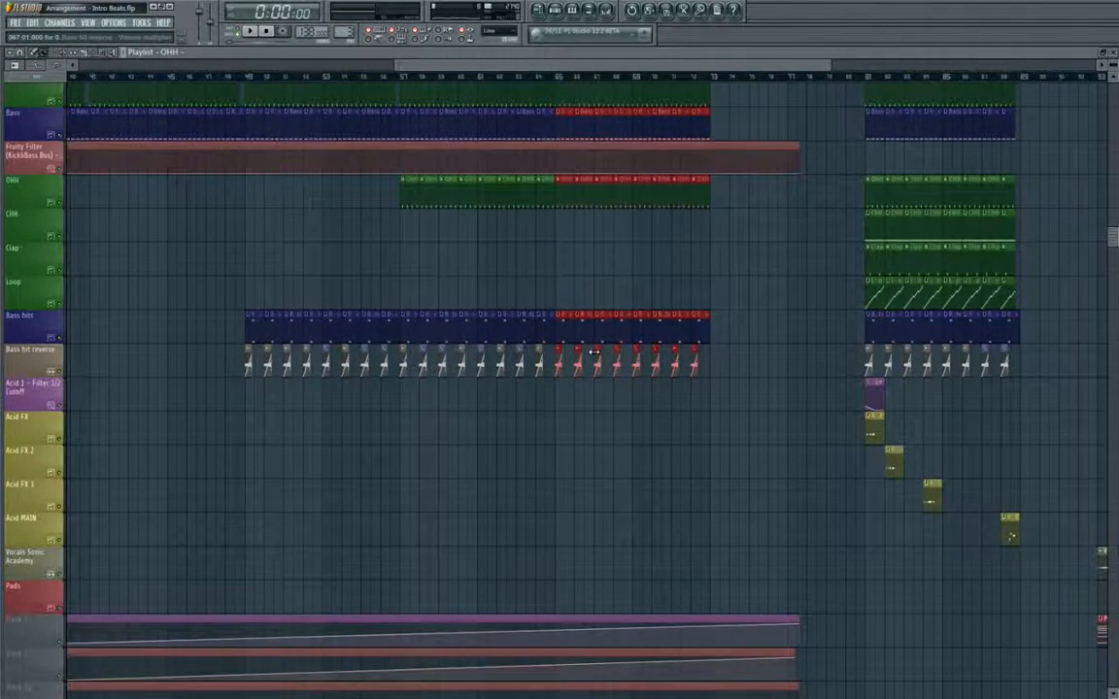
pyautogui.scroll(4, 595, 353)
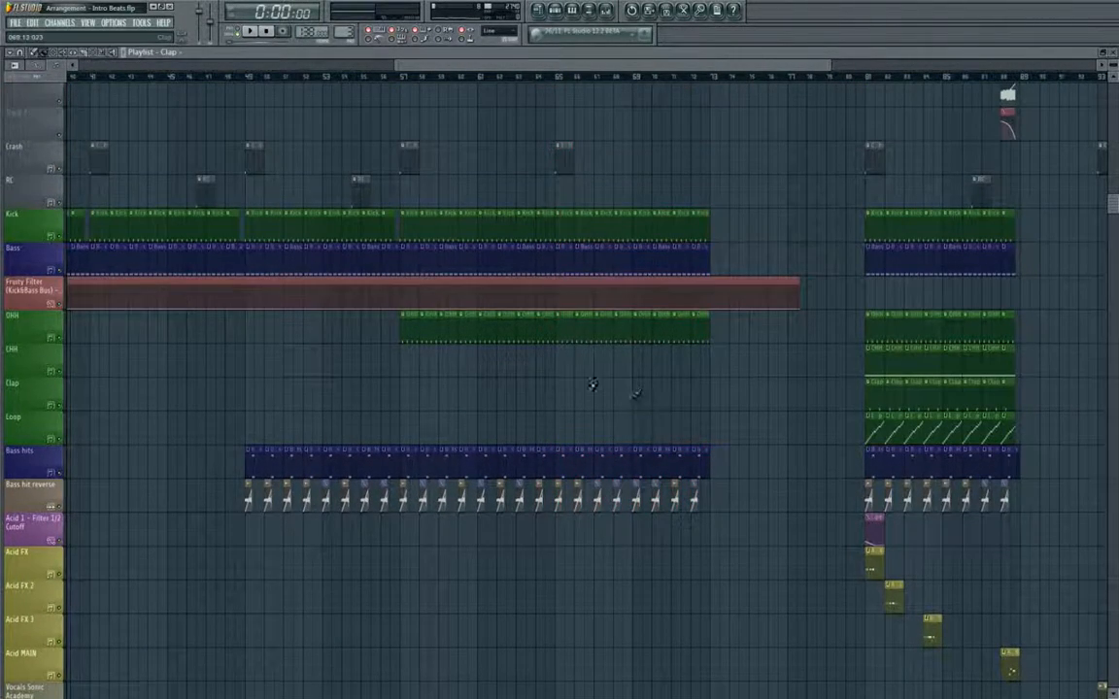
# Add Clap clips from bar 65 to bar 73, and shorten the Kick and Bass clips at bar 64 to leave a gap before bar 65.
pyautogui.moveTo(559, 390); pyautogui.dragTo(699, 400)
pyautogui.scroll(4, 523, 316)
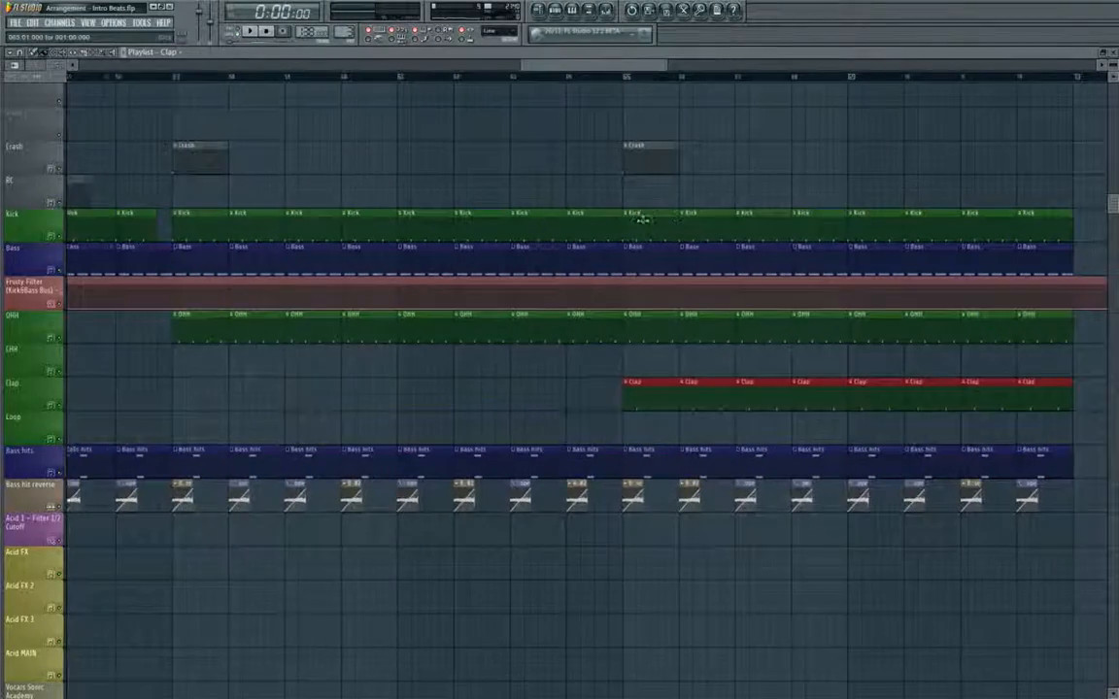
pyautogui.moveTo(621, 226); pyautogui.dragTo(620, 254)
pyautogui.scroll(-5, 603, 255)
pyautogui.scroll(4, 607, 253)
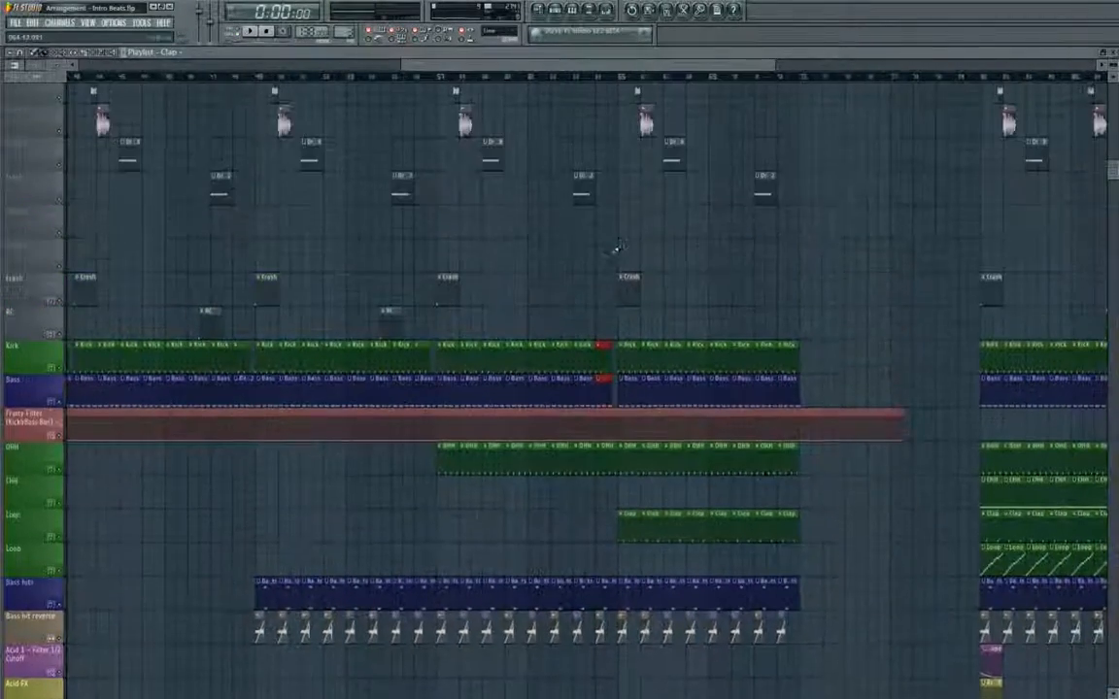
# Copy the RC and Crash clips leading into bar 57 to the transition into bar 65, and start playback from bar 57.
pyautogui.moveTo(436, 214); pyautogui.dragTo(629, 296)
pyautogui.click(440, 78)
pyautogui.press('space')
# Listen from bar 57 past bar 65 while examining the effect, drum, bass and acid clips, with the Kick clips from bar 65 selected.
pyautogui.scroll(-4, 592, 199)
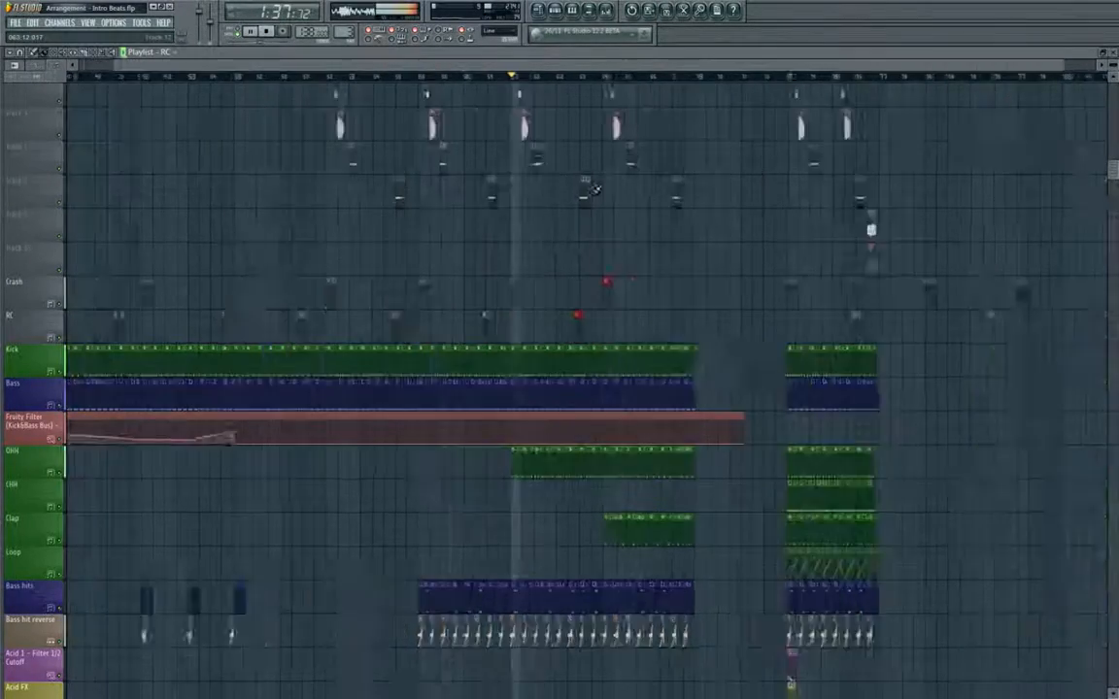
pyautogui.scroll(9, 611, 235)
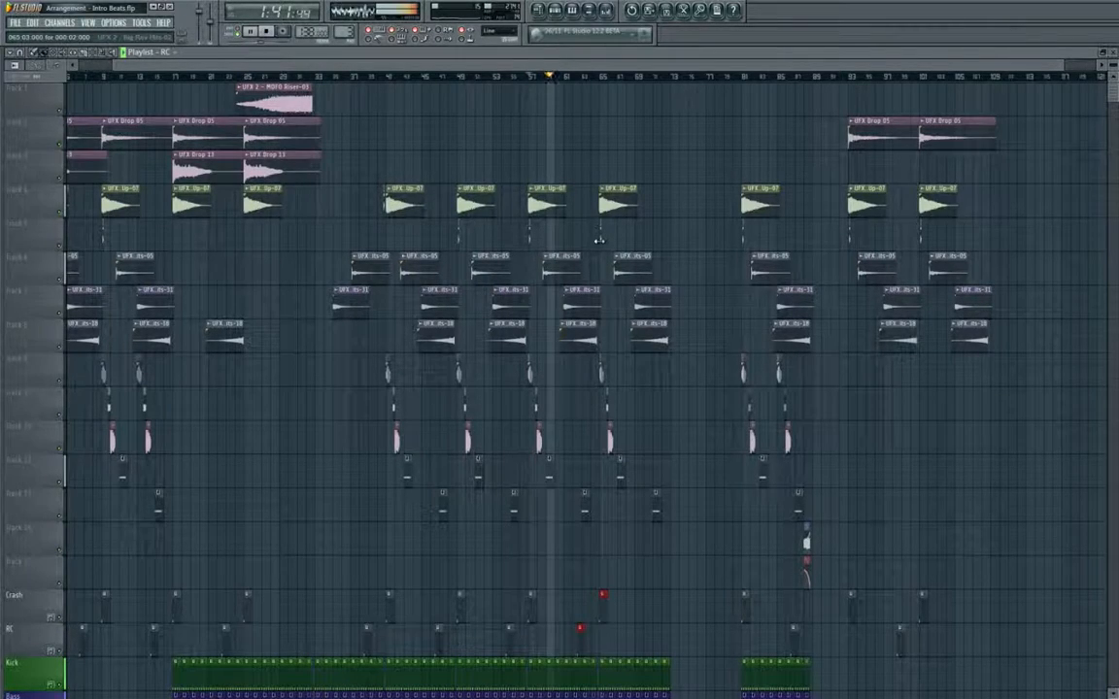
pyautogui.scroll(-10, 600, 241)
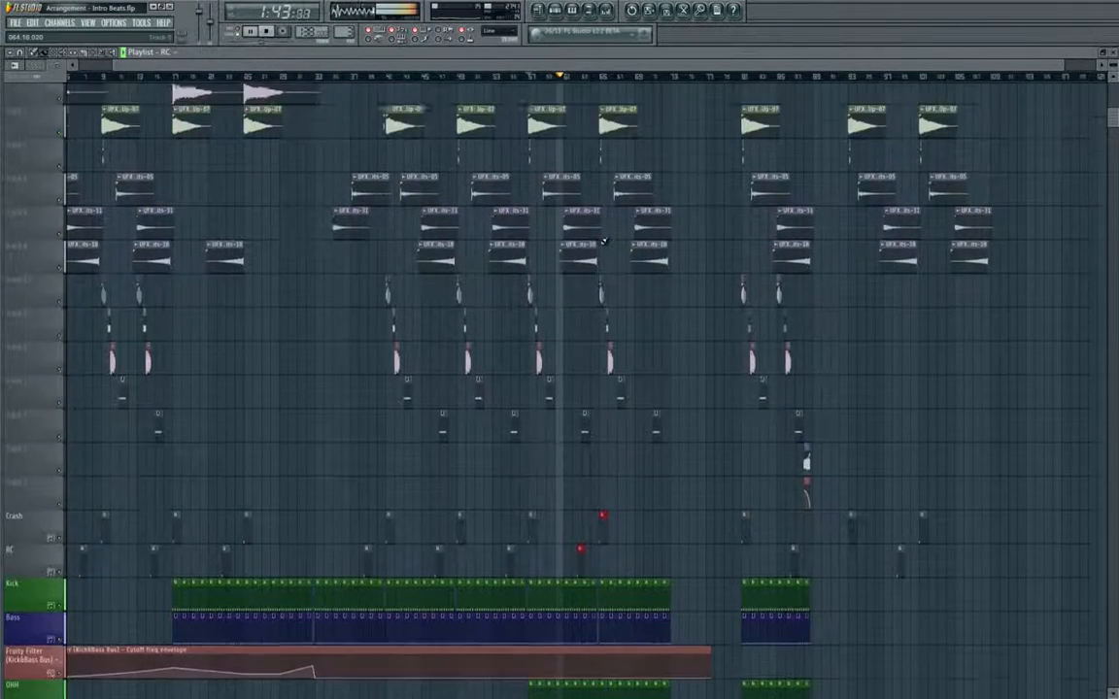
pyautogui.scroll(-5, 777, 272)
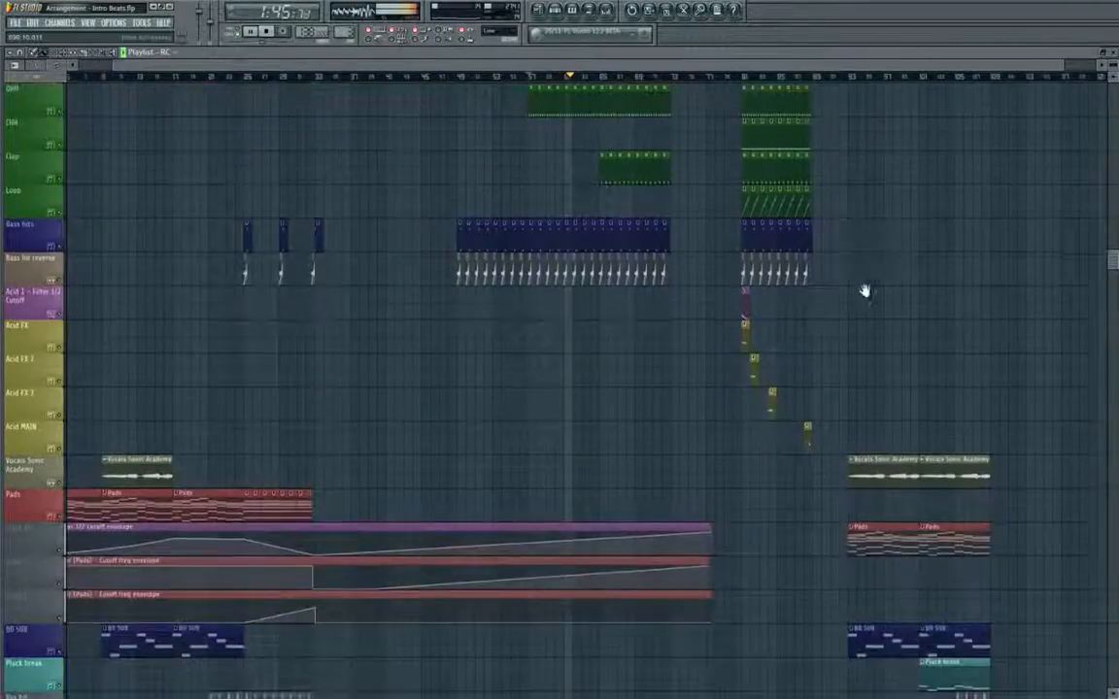
pyautogui.hscroll(3, 699, 257)
pyautogui.scroll(8, 630, 240)
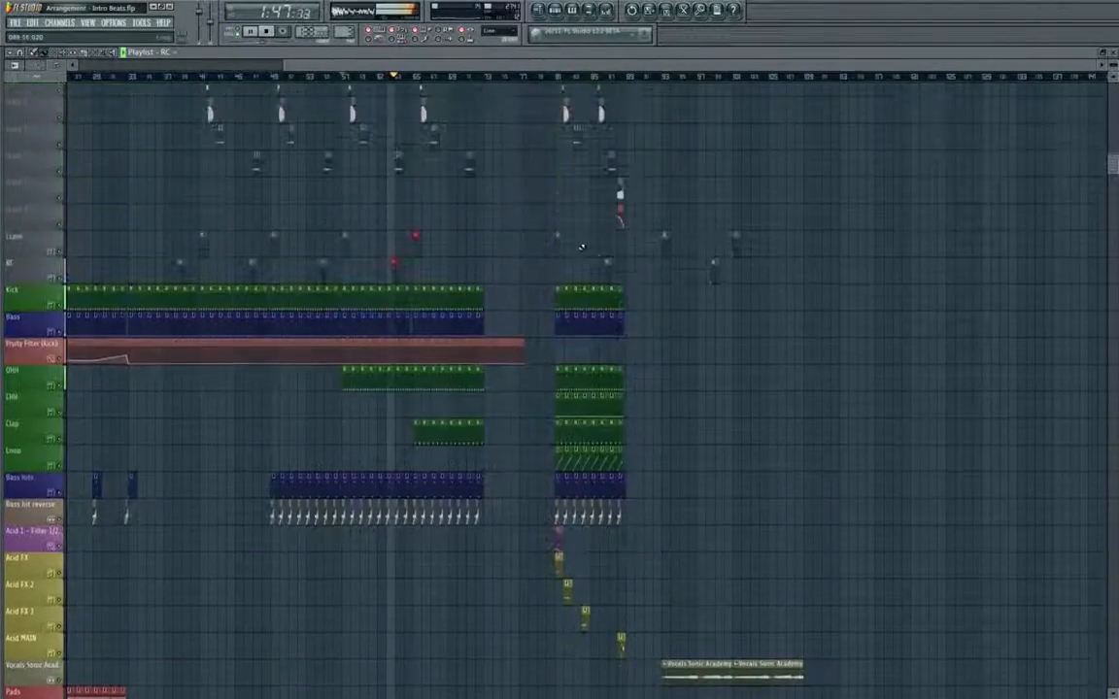
pyautogui.scroll(3, 480, 296)
pyautogui.moveTo(491, 298); pyautogui.dragTo(643, 302)
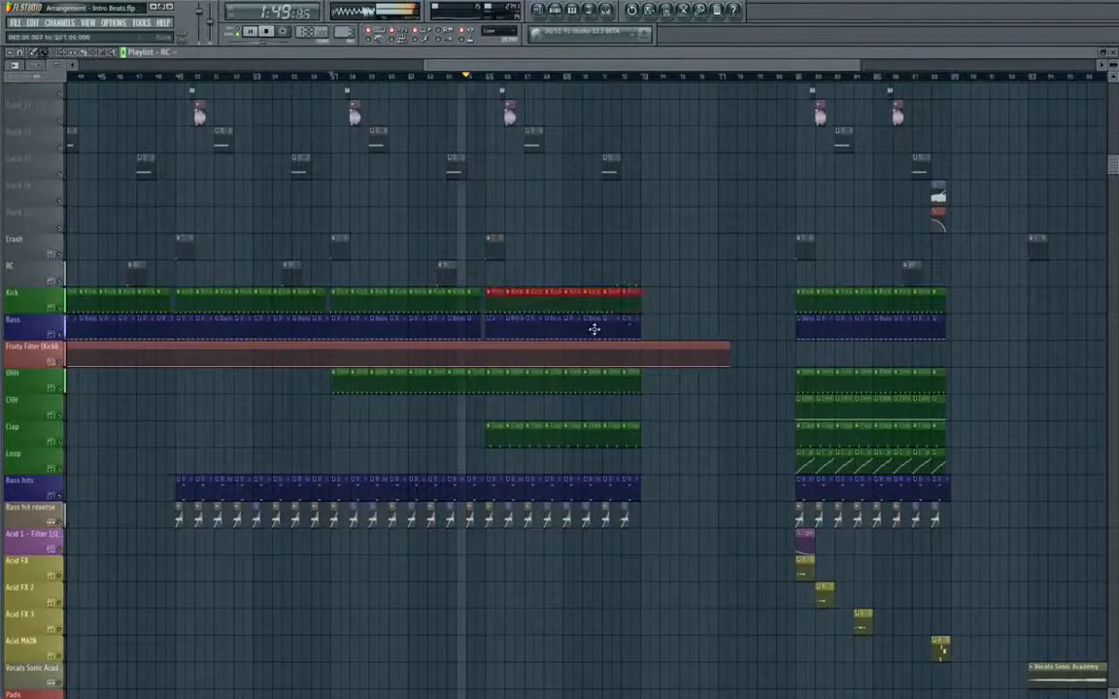
pyautogui.scroll(-5, 596, 328)
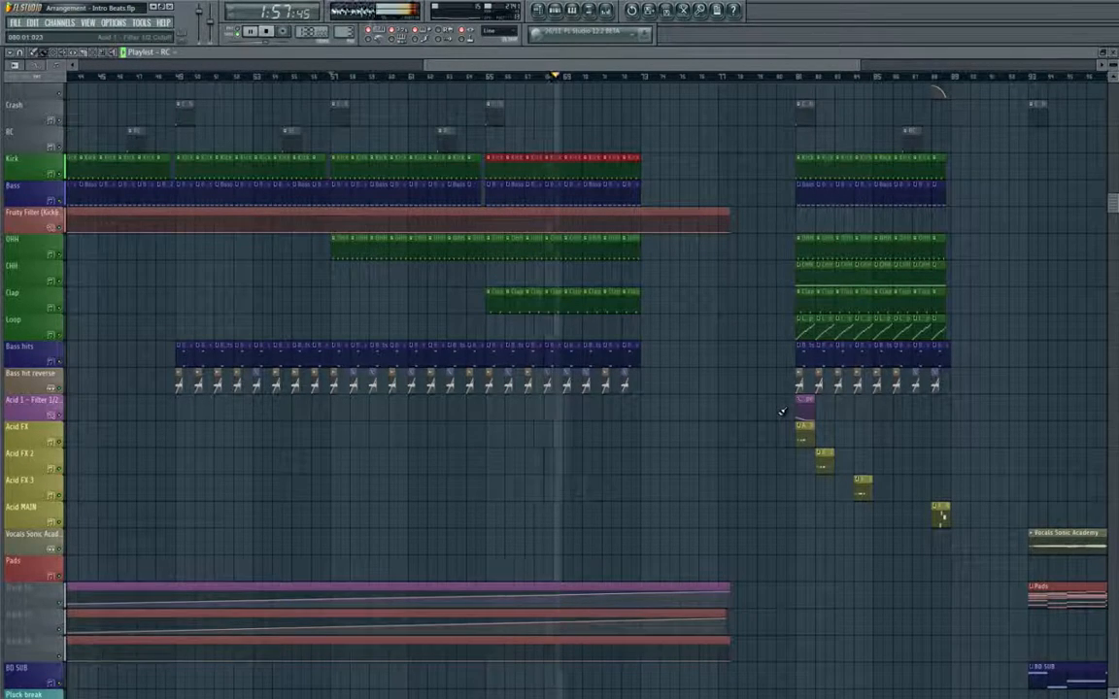
pyautogui.press('space')
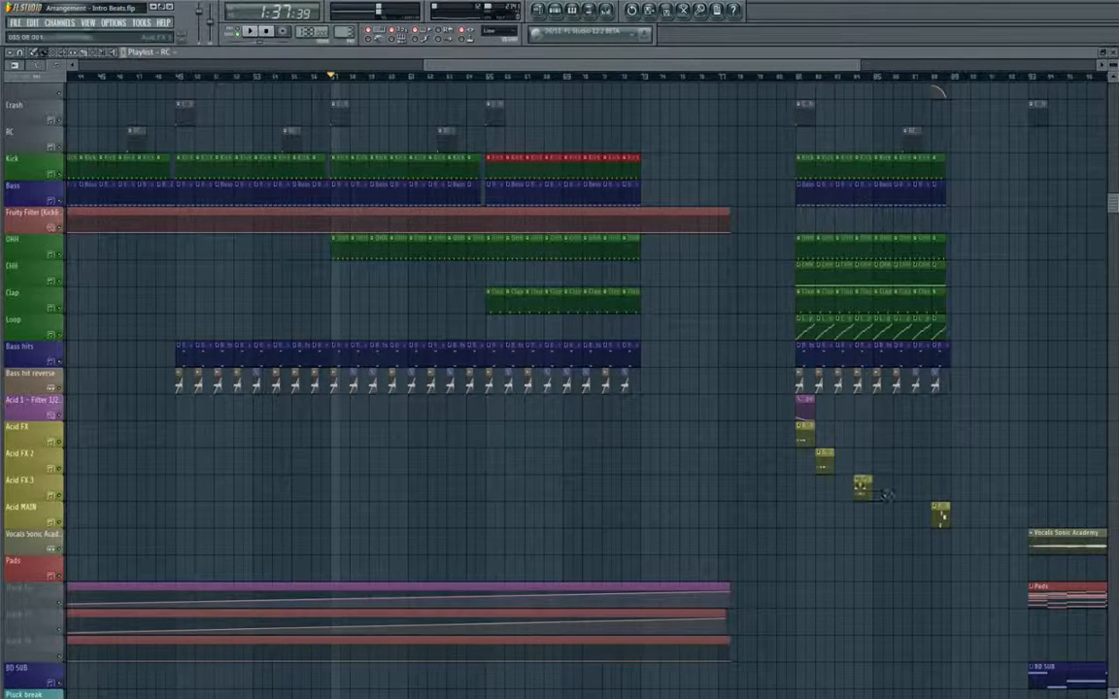
# Copy the Acid FX 3 clip to bar 68 and play the arrangement from bar 65.
pyautogui.moveTo(886, 495); pyautogui.dragTo(648, 496)
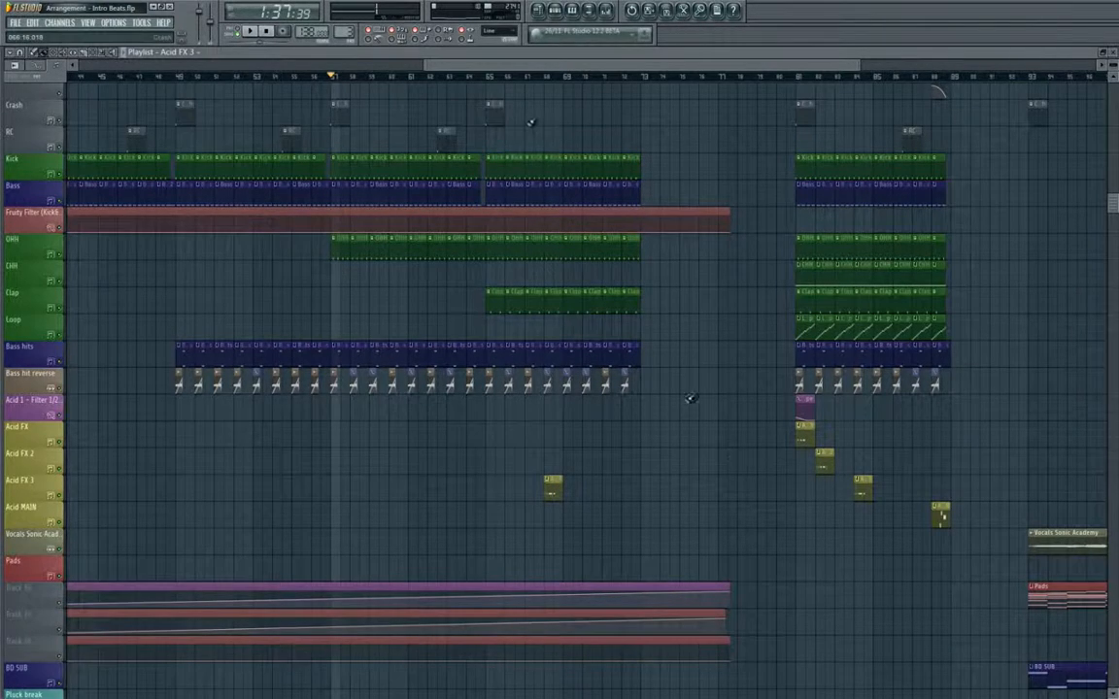
pyautogui.click(487, 79)
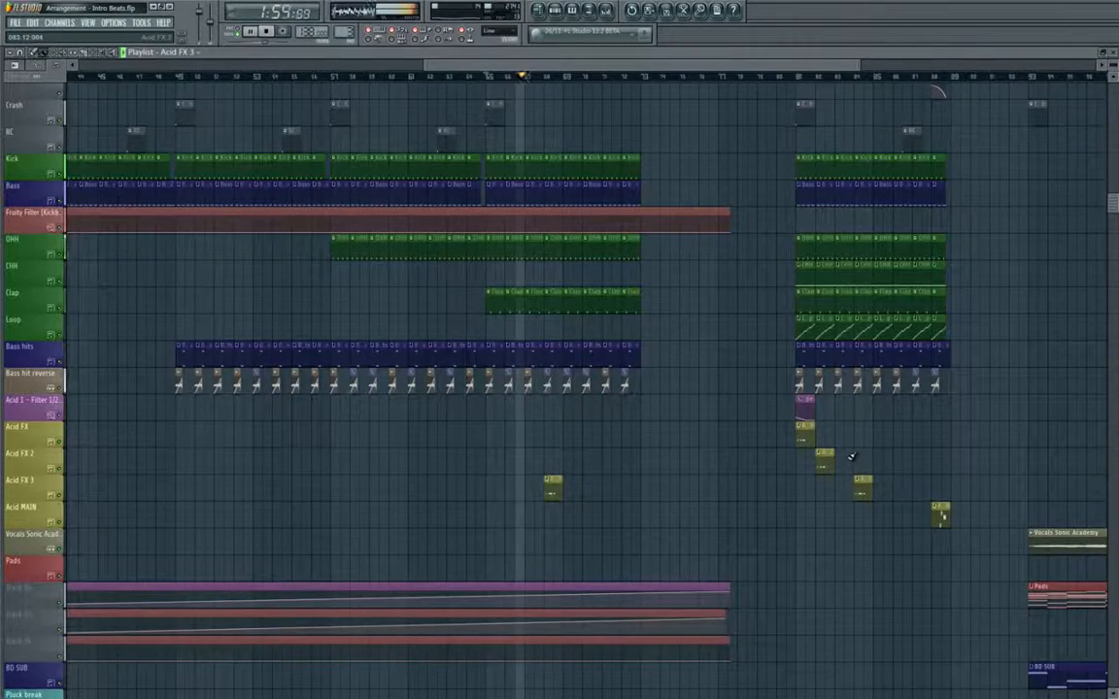
pyautogui.moveTo(852, 456); pyautogui.dragTo(750, 483)
pyautogui.scroll(1, 723, 407)
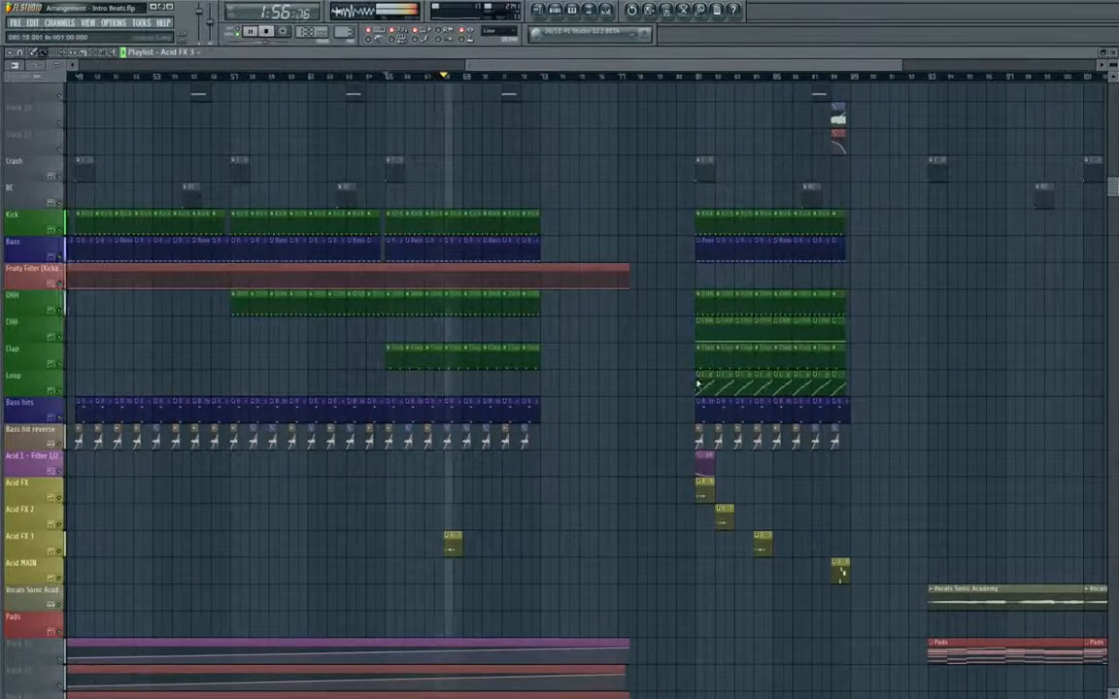
# Move the Crash, RC, Kick, Bass, OHH, CHH and Clap clips at bar 81 back to about bar 73, leaving the Loop clips in place.
pyautogui.moveTo(696, 386); pyautogui.dragTo(904, 158)
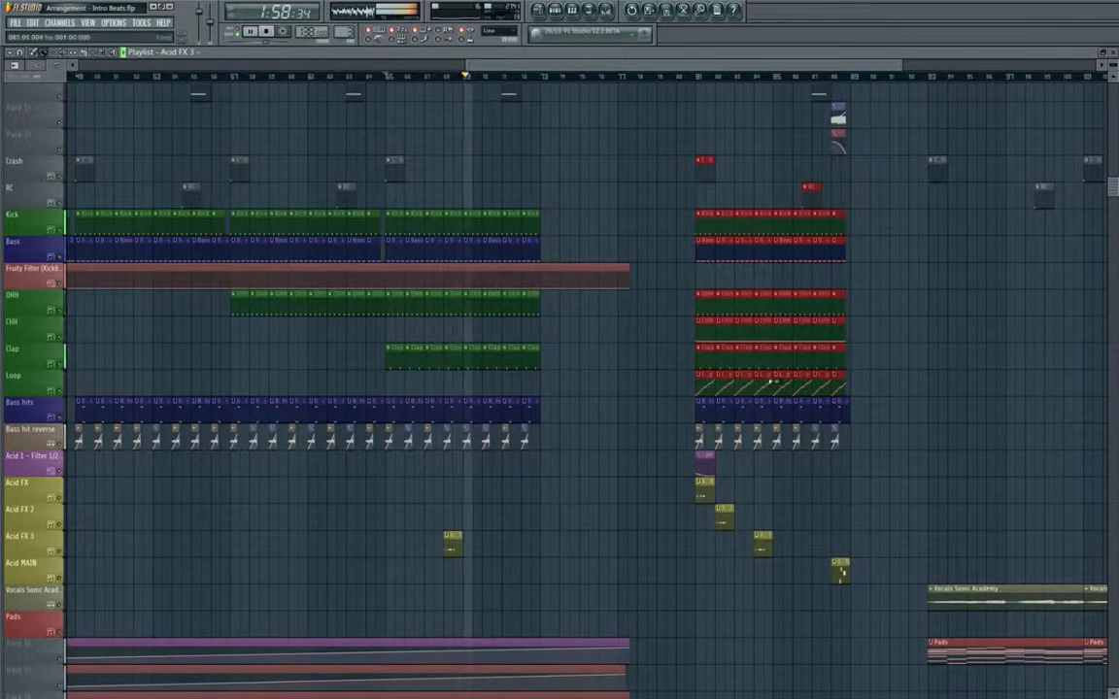
pyautogui.keyDown('ctrl'); pyautogui.click(718, 383); pyautogui.keyUp('ctrl')
pyautogui.moveTo(817, 358); pyautogui.dragTo(671, 359)
# Move the bass hit and acid clips from bar 81 to bar 73, and align the Kick, Bass, OHH, CHH and Clap clips to bar 73.
pyautogui.moveTo(698, 407); pyautogui.dragTo(857, 594)
pyautogui.moveTo(719, 424); pyautogui.dragTo(570, 419)
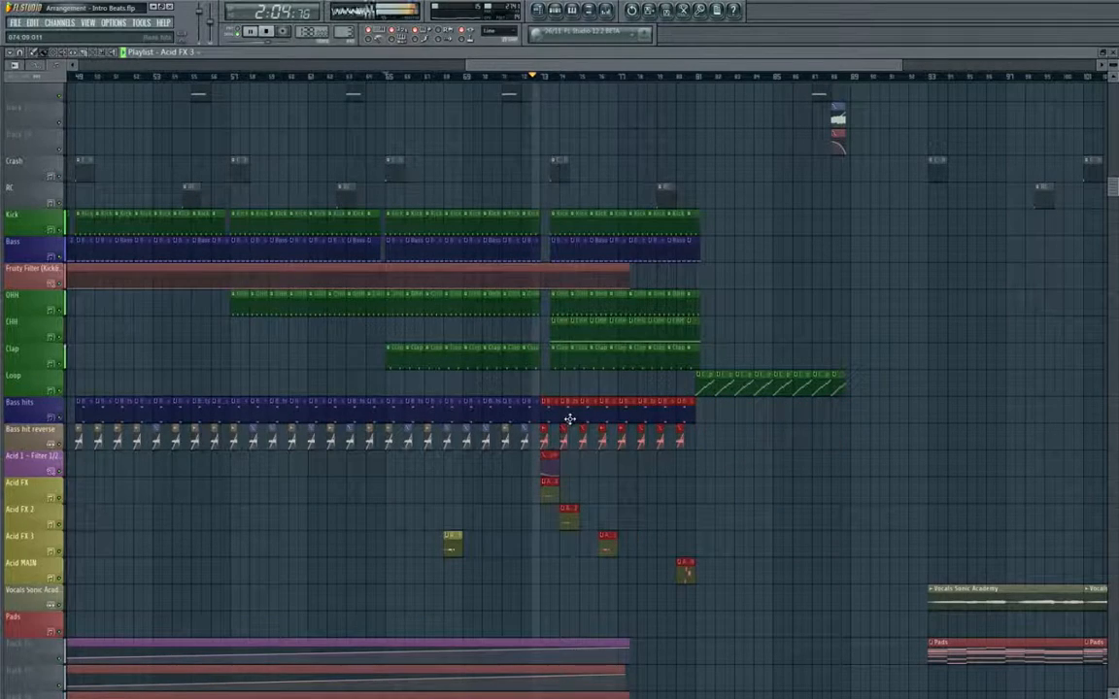
pyautogui.moveTo(553, 292); pyautogui.dragTo(693, 367)
pyautogui.moveTo(697, 207); pyautogui.dragTo(555, 249)
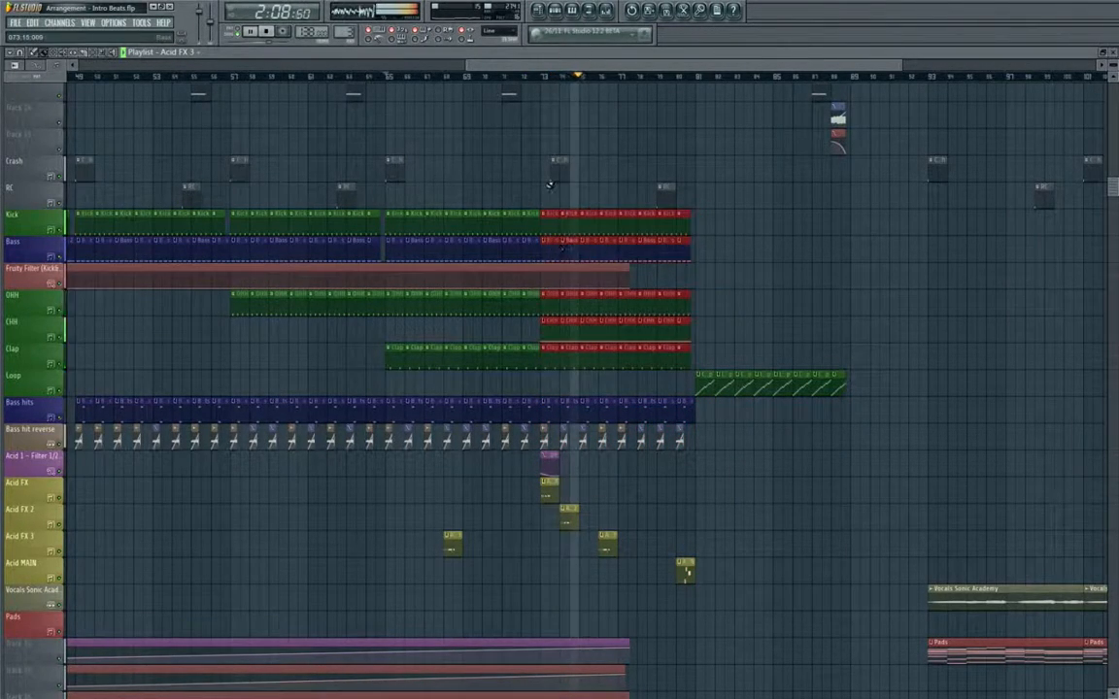
# Try a copy of the RC clip around bar 71, audition it from there, and undo it.
pyautogui.click(512, 77)
pyautogui.moveTo(347, 197); pyautogui.dragTo(501, 196)
pyautogui.scroll(5, 525, 208)
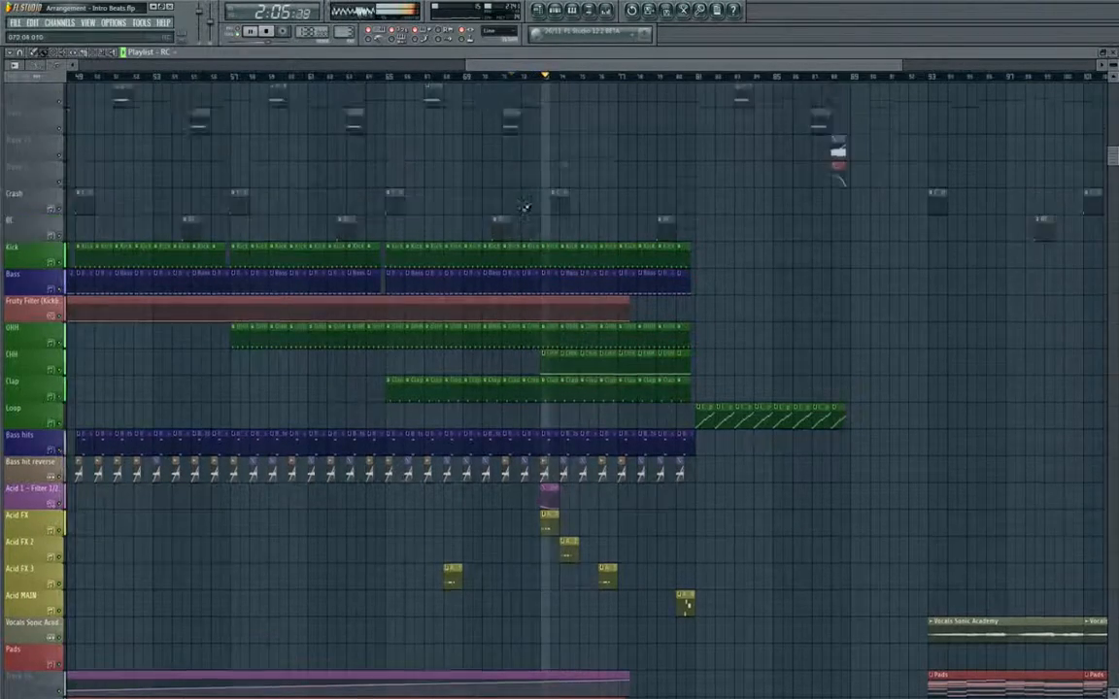
pyautogui.scroll(-3, 529, 213)
pyautogui.scroll(-2, 533, 208)
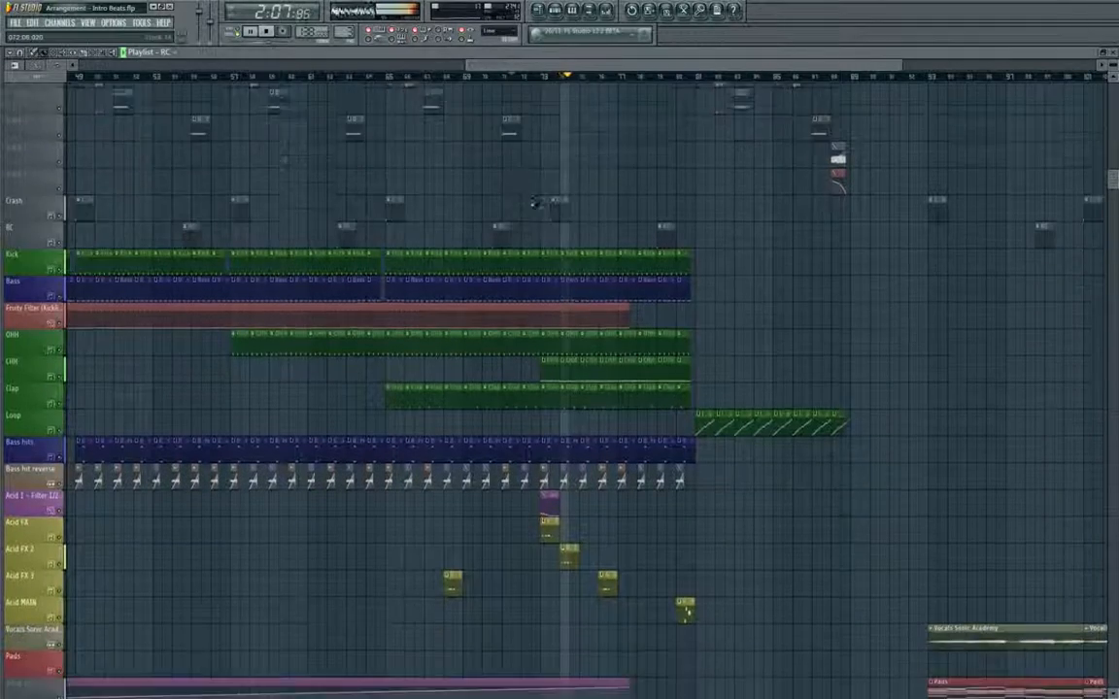
pyautogui.hotkey('ctrl', 'z')
# Stop playback, delete the misaligned Crash clip near bar 73, and copy the RC and Crash pair leading into bar 65 to the transition into bar 73.
pyautogui.press('space')
pyautogui.click(542, 192)
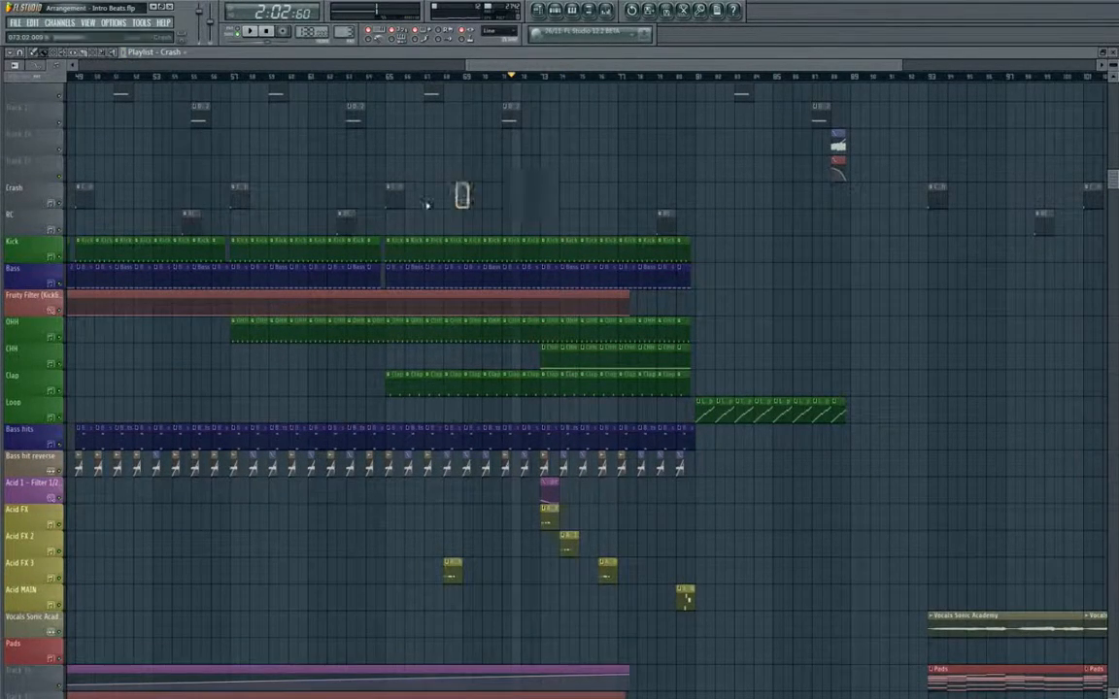
pyautogui.moveTo(428, 205); pyautogui.dragTo(487, 225)
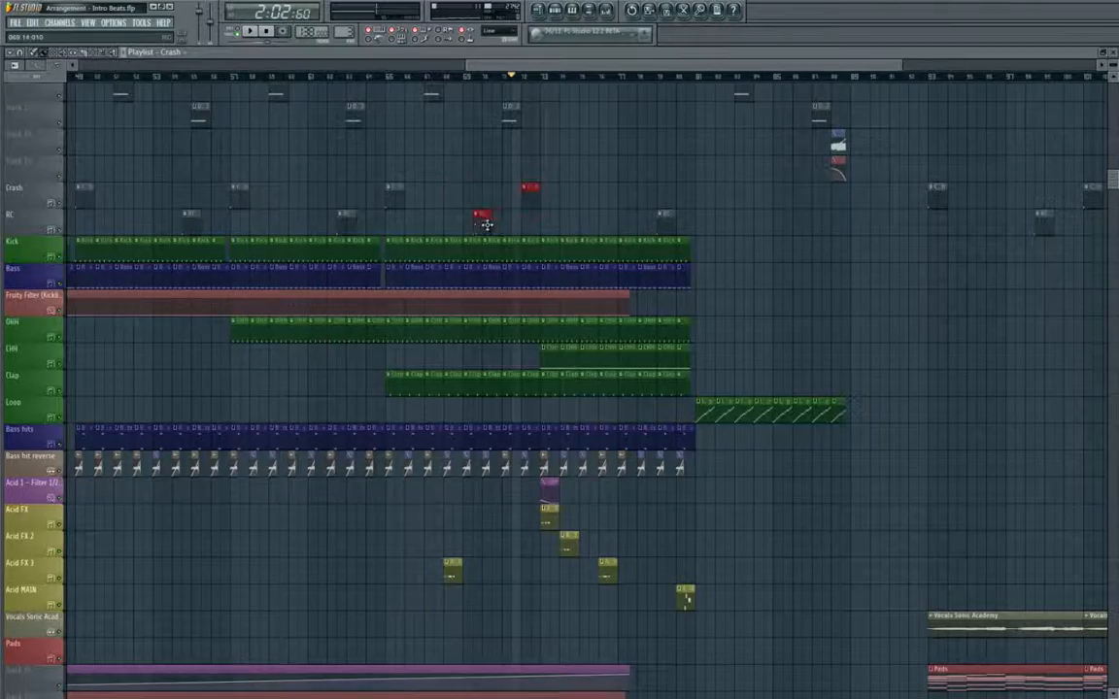
# Play from around bar 64 and shorten the OHH clip at bar 64 to match the Kick and Bass gap before bar 65.
pyautogui.click(375, 76)
pyautogui.scroll(-3, 540, 255)
pyautogui.scroll(6, 563, 257)
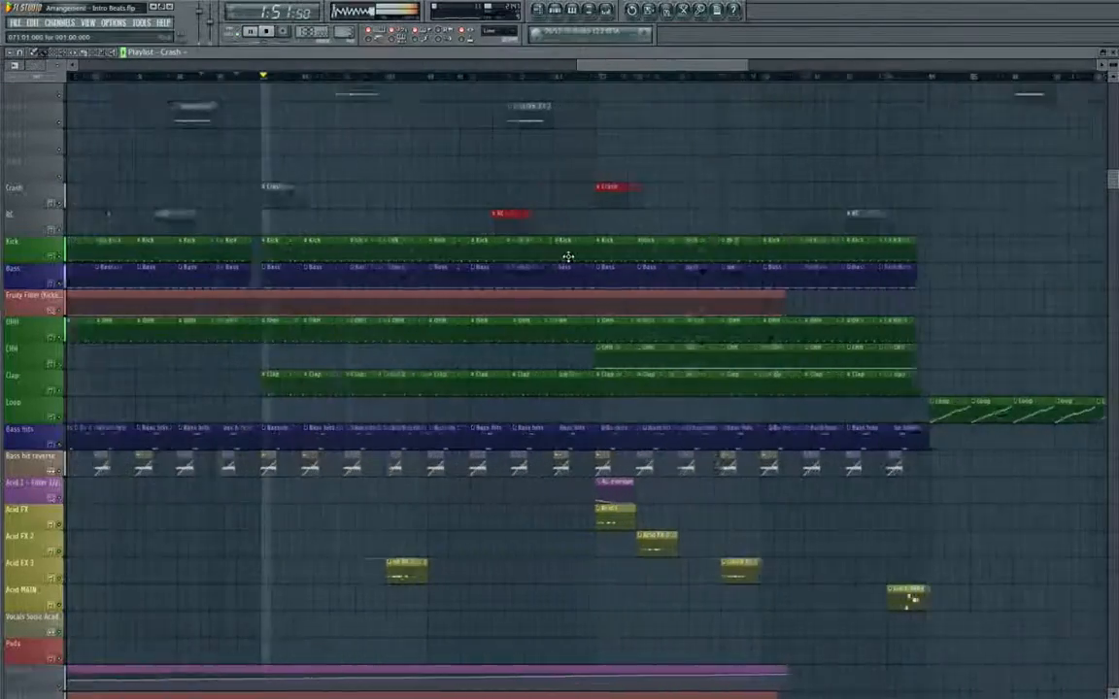
pyautogui.scroll(-3, 563, 255)
pyautogui.scroll(3, 307, 309)
pyautogui.keyDown('ctrl'); pyautogui.click(277, 332); pyautogui.keyUp('ctrl')
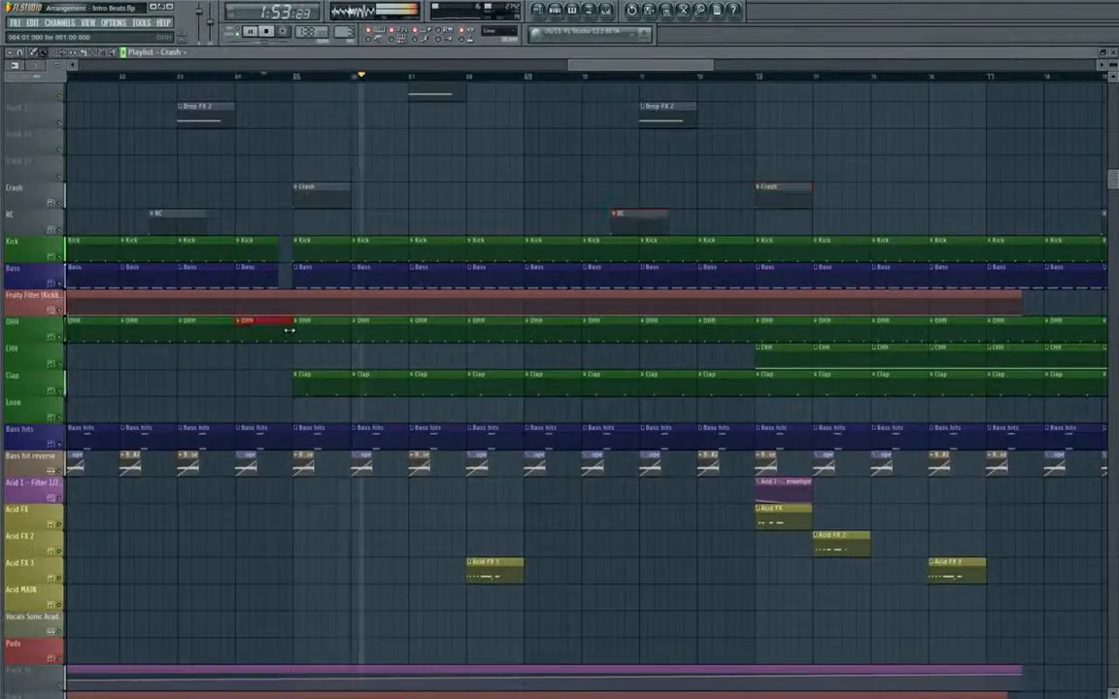
pyautogui.moveTo(289, 330); pyautogui.dragTo(283, 331)
# Listen through the transition into bar 73, and again from around bar 55, while examining the effect and drum tracks.
pyautogui.scroll(-4, 362, 319)
pyautogui.scroll(-3, 371, 316)
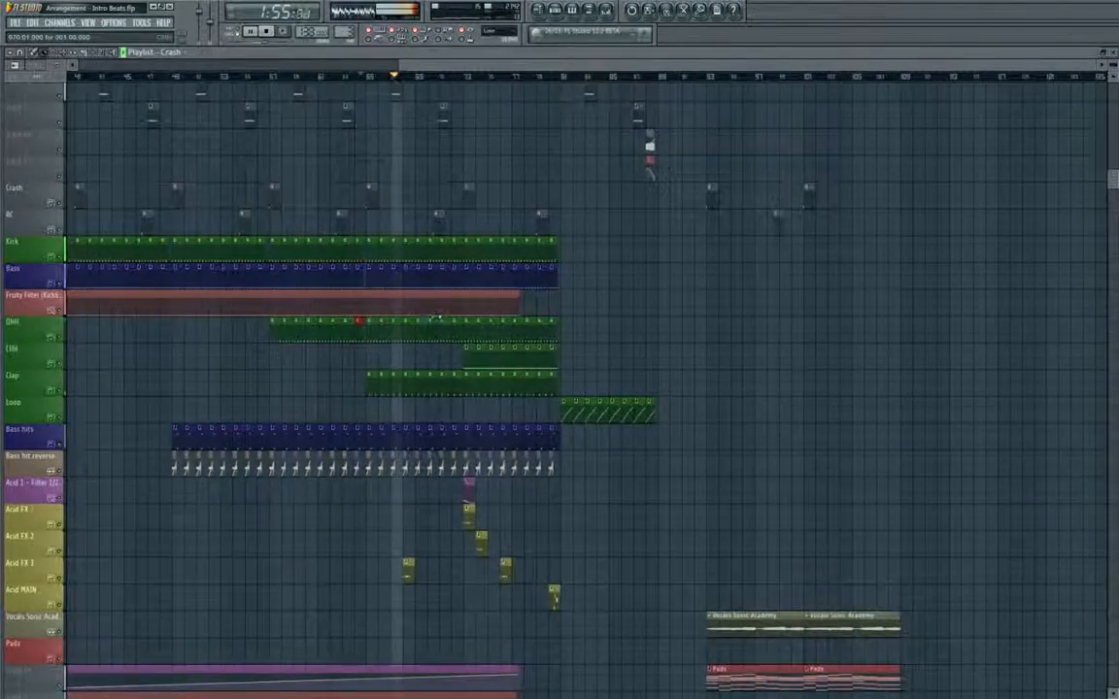
pyautogui.scroll(-2, 442, 318)
pyautogui.scroll(3, 439, 322)
pyautogui.scroll(3, 437, 323)
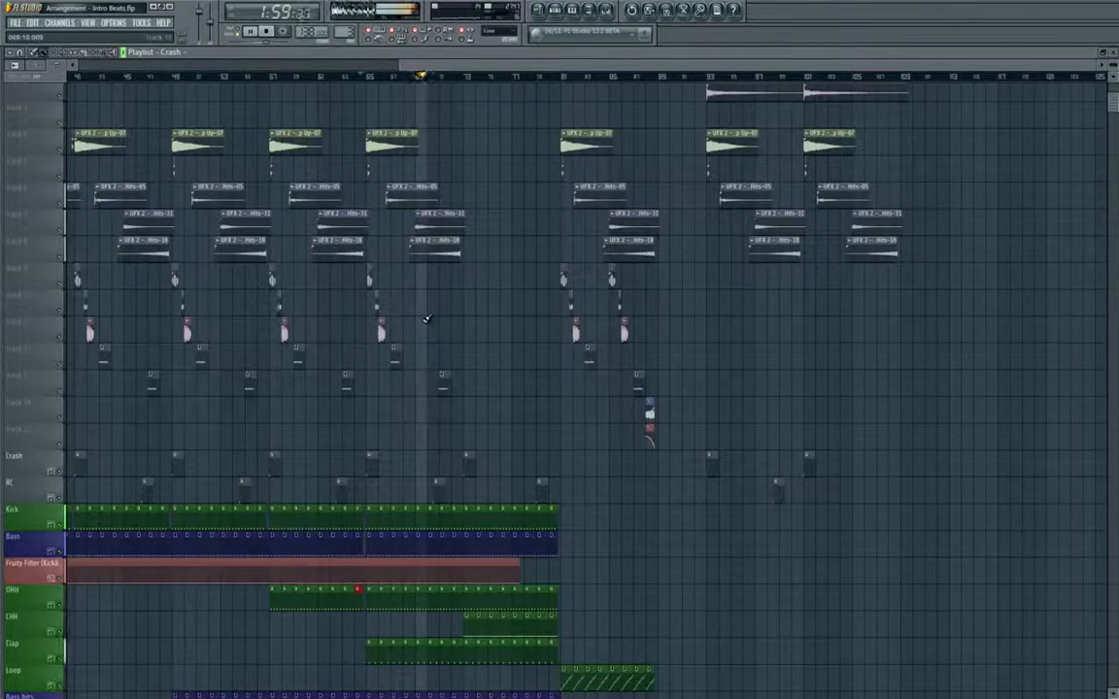
pyautogui.scroll(3, 432, 345)
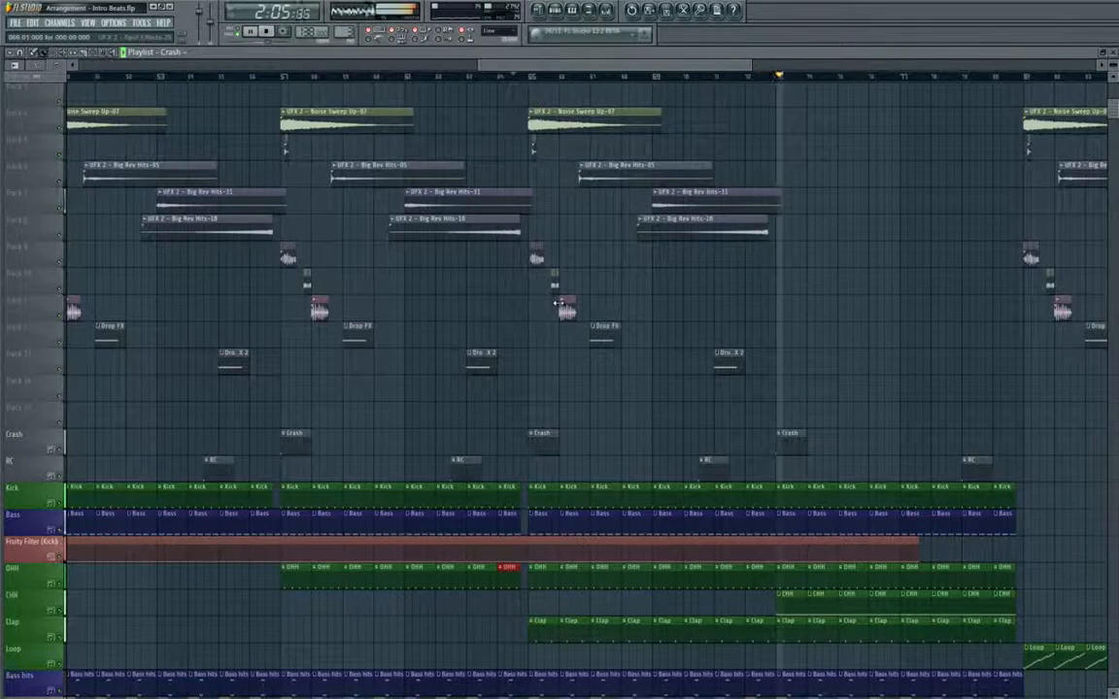
pyautogui.scroll(-4, 560, 303)
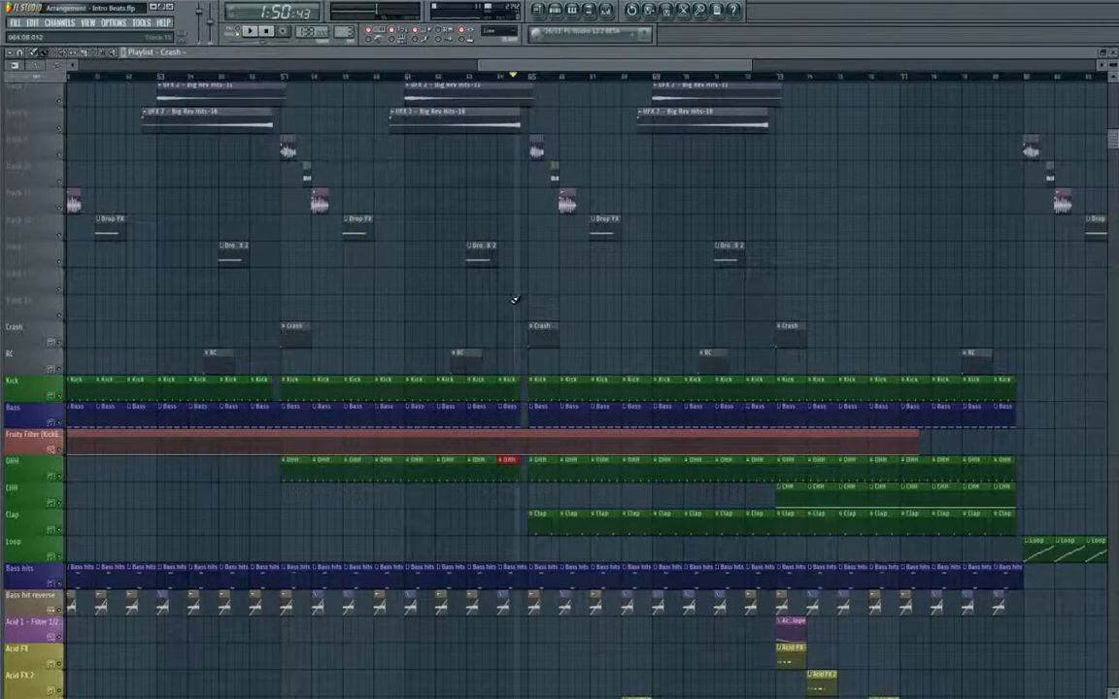
pyautogui.scroll(-3, 471, 294)
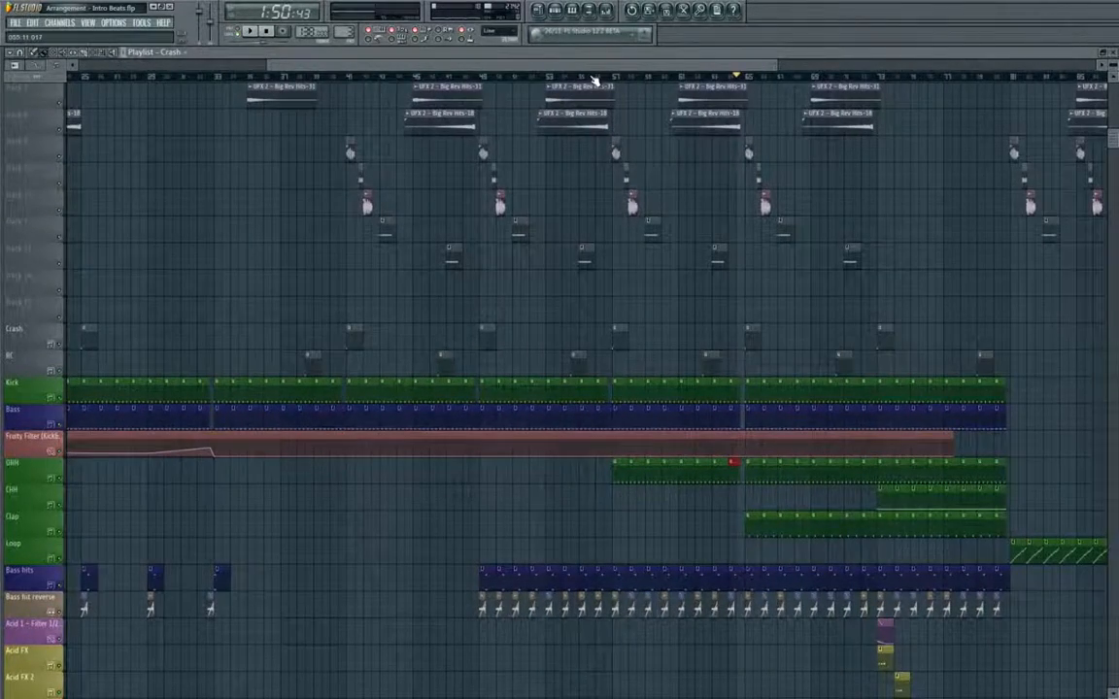
pyautogui.click(589, 75)
pyautogui.scroll(3, 622, 356)
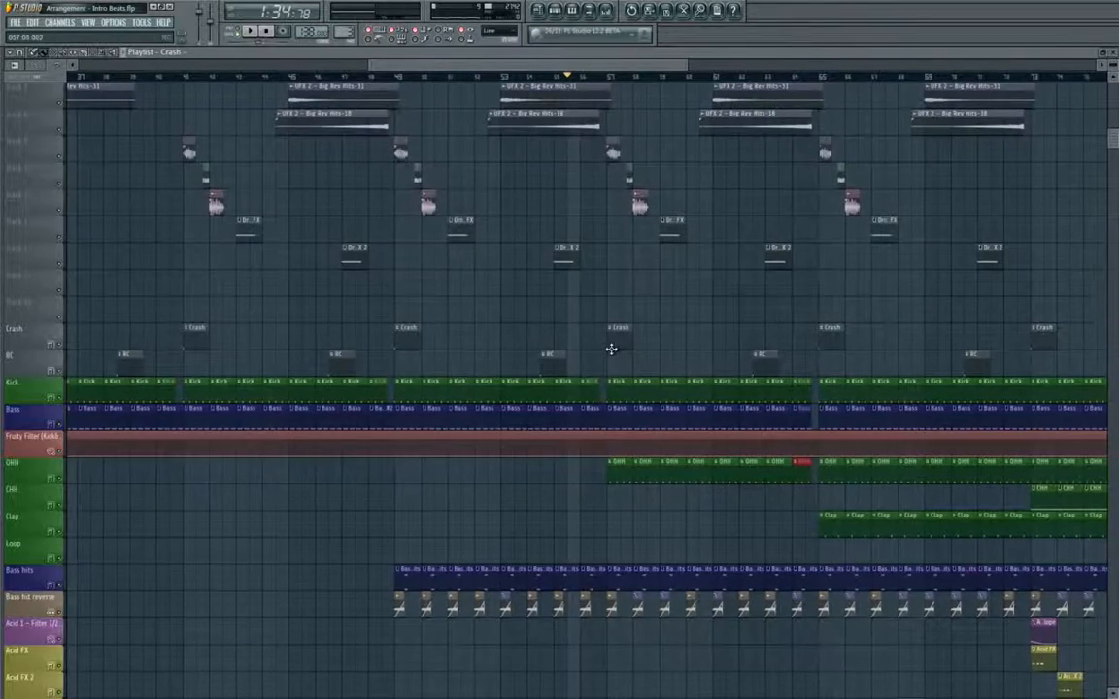
pyautogui.scroll(-3, 607, 348)
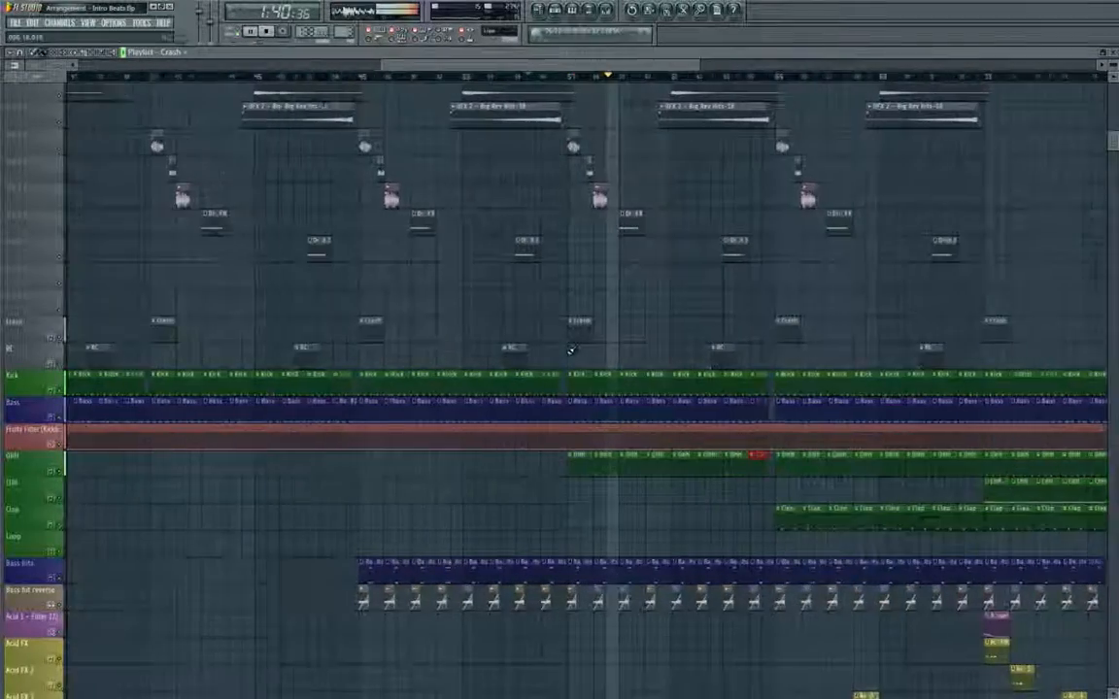
# Stop playback and open the User sample folder in the browser.
pyautogui.scroll(4, 570, 351)
pyautogui.scroll(-3, 555, 360)
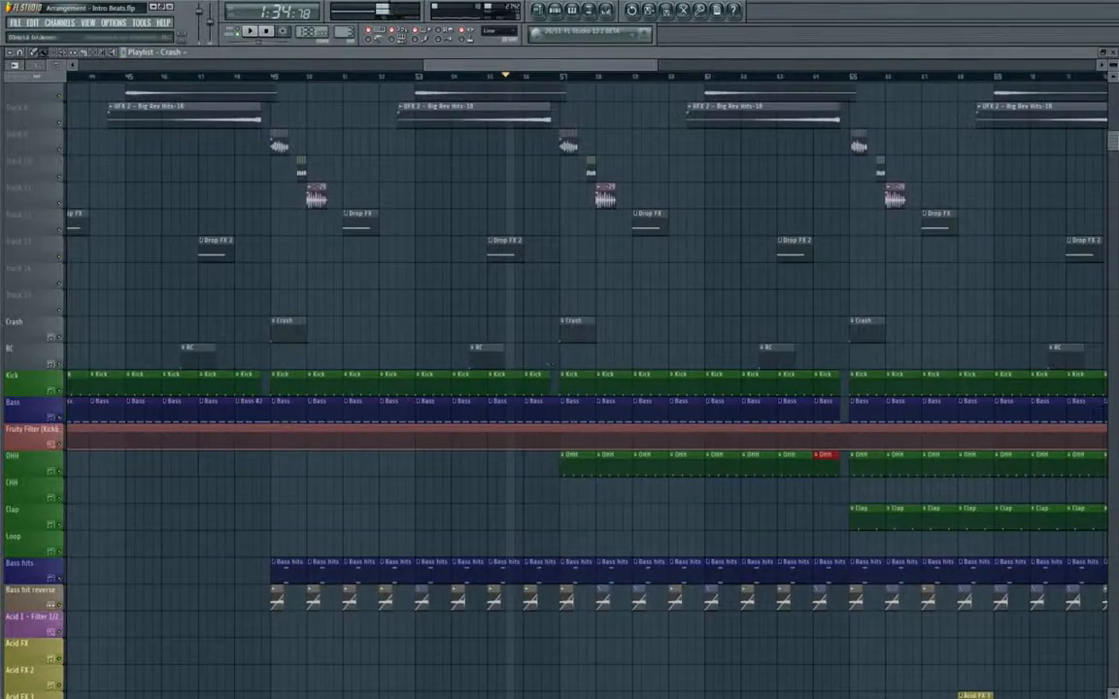
pyautogui.hotkey('alt', 'F8')
pyautogui.press('space')
pyautogui.scroll(-1, 291, 321)
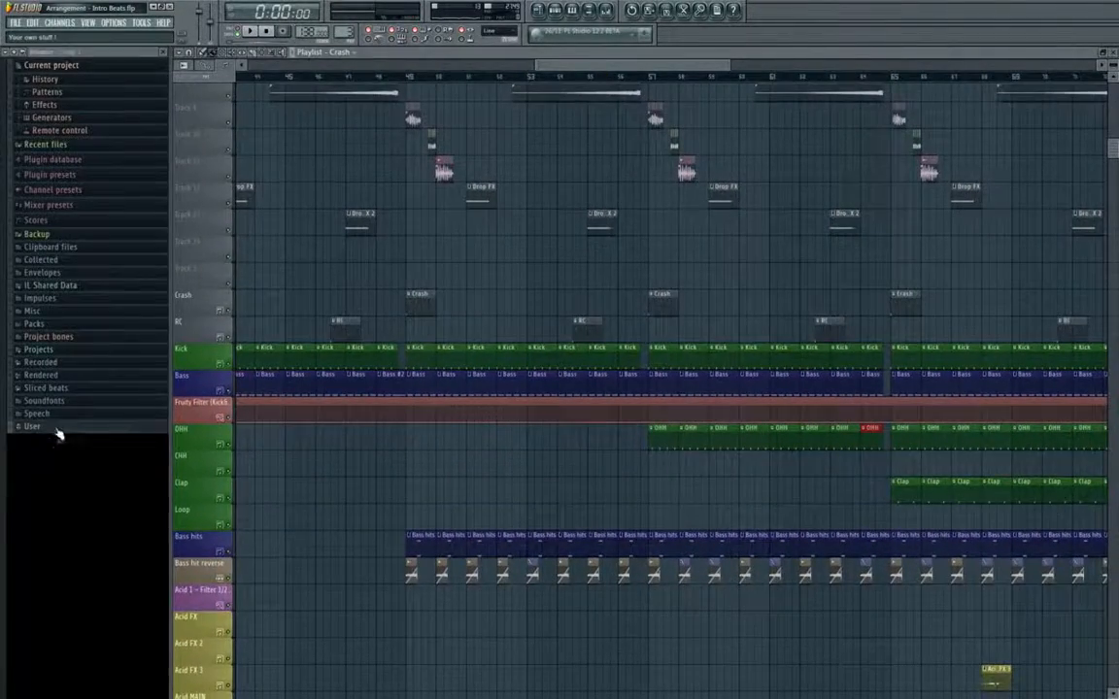
pyautogui.click(56, 430)
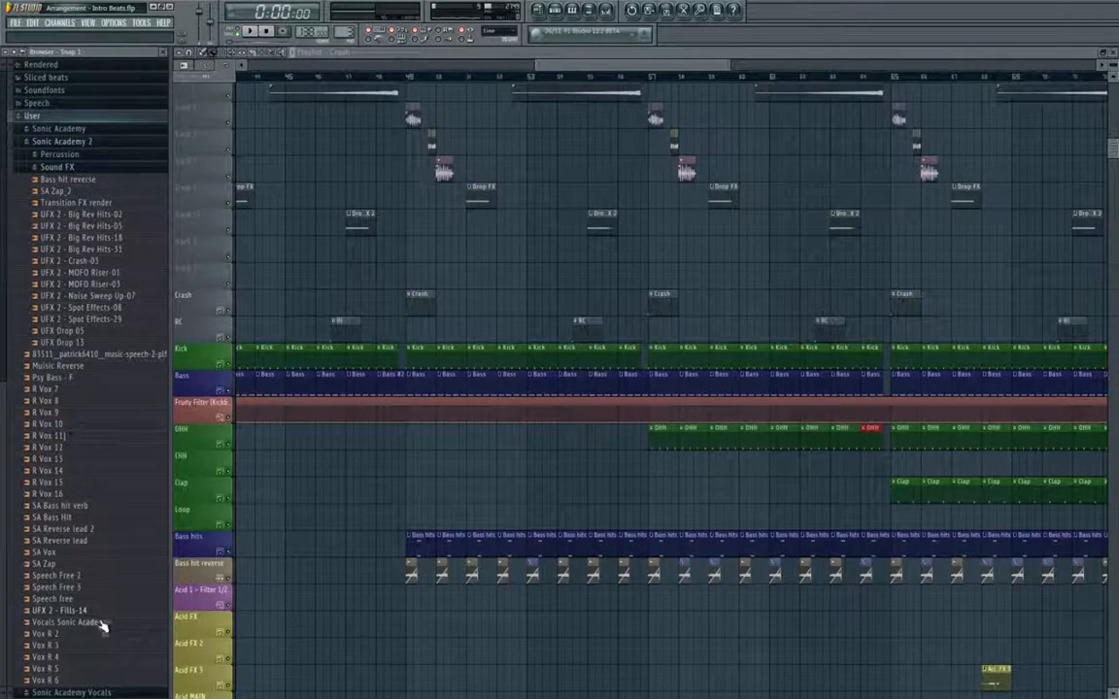
# Insert an empty track above Crash and place the UFX 2 - Fills-14 sample there at bar 64.
pyautogui.hscroll(3, 355, 511)
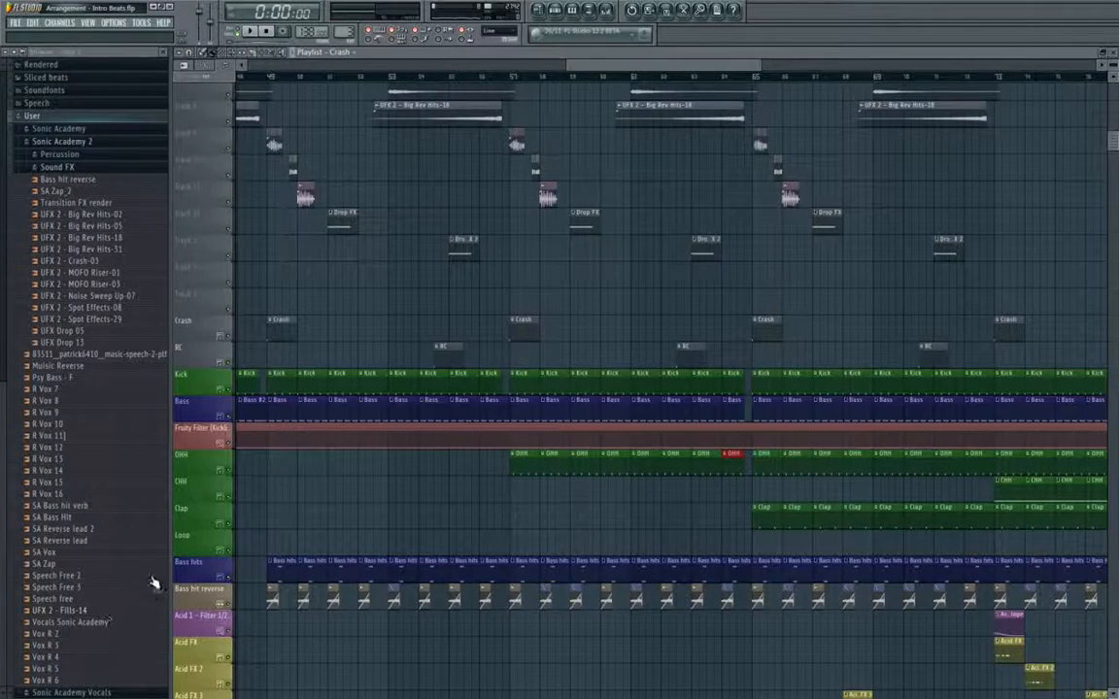
pyautogui.rightClick(217, 319)
pyautogui.click(275, 463)
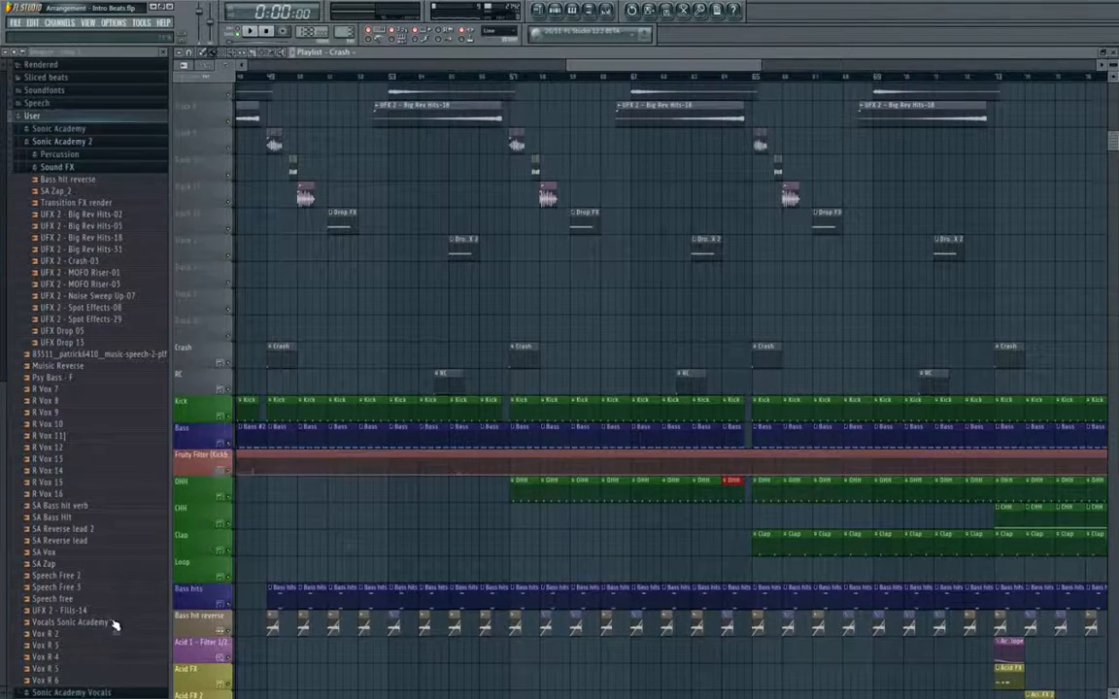
pyautogui.moveTo(87, 611); pyautogui.dragTo(726, 337)
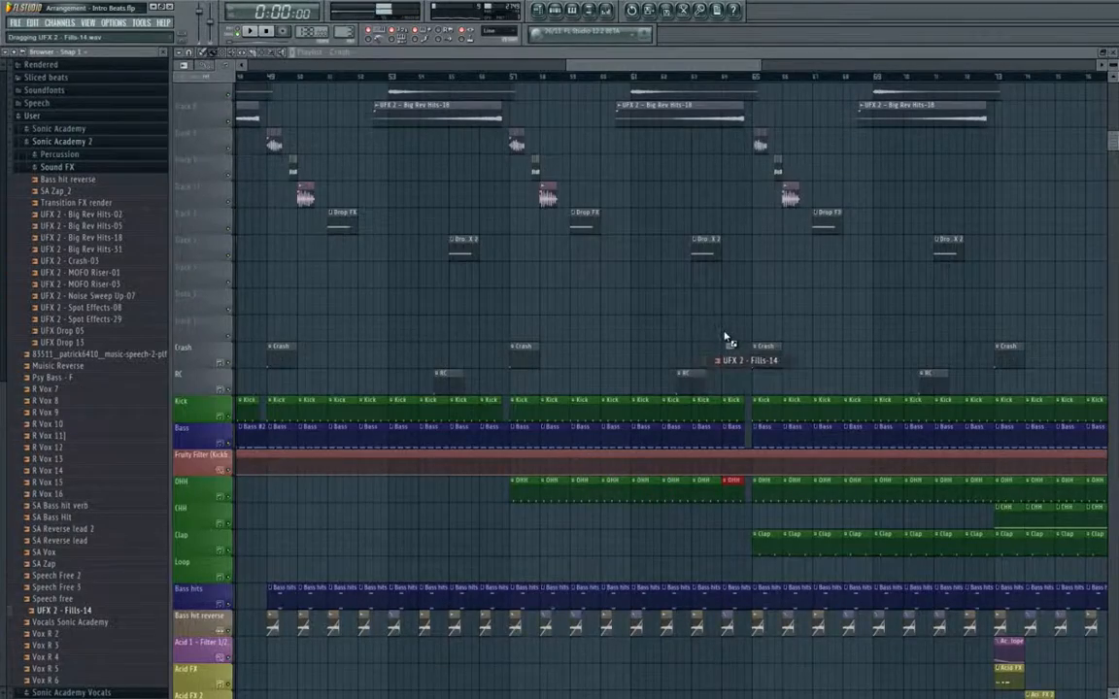
pyautogui.scroll(3, 726, 337)
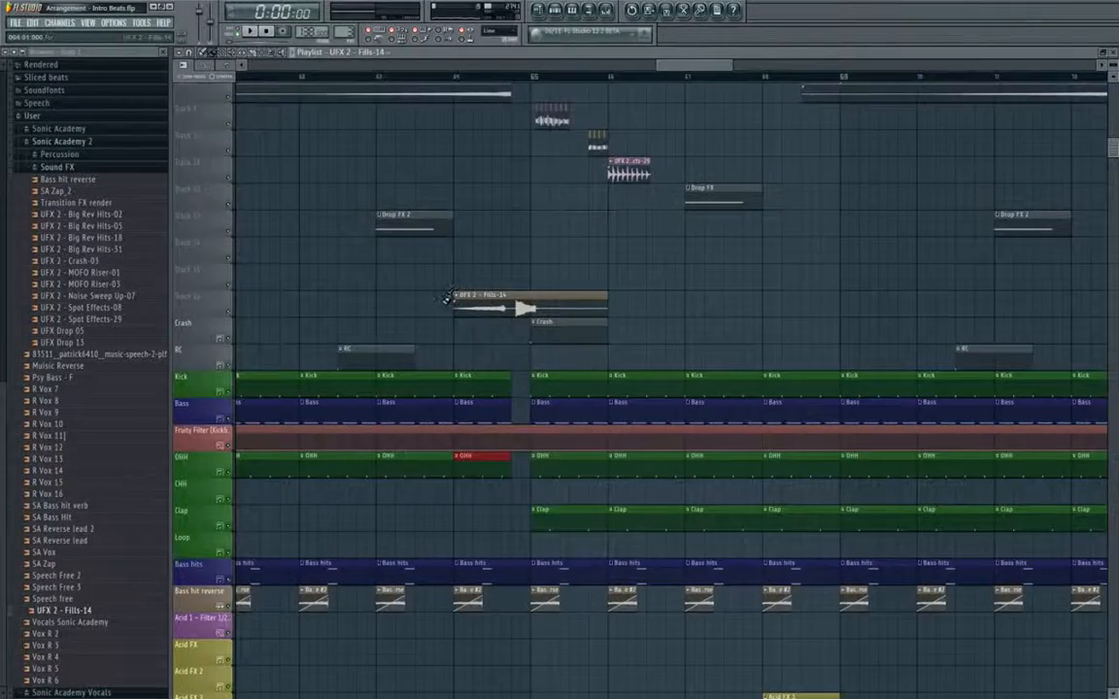
# Route the Fills-14 sample to mixer insert 38 and rename that insert "Fill".
pyautogui.doubleClick(491, 310)
pyautogui.press('F9')
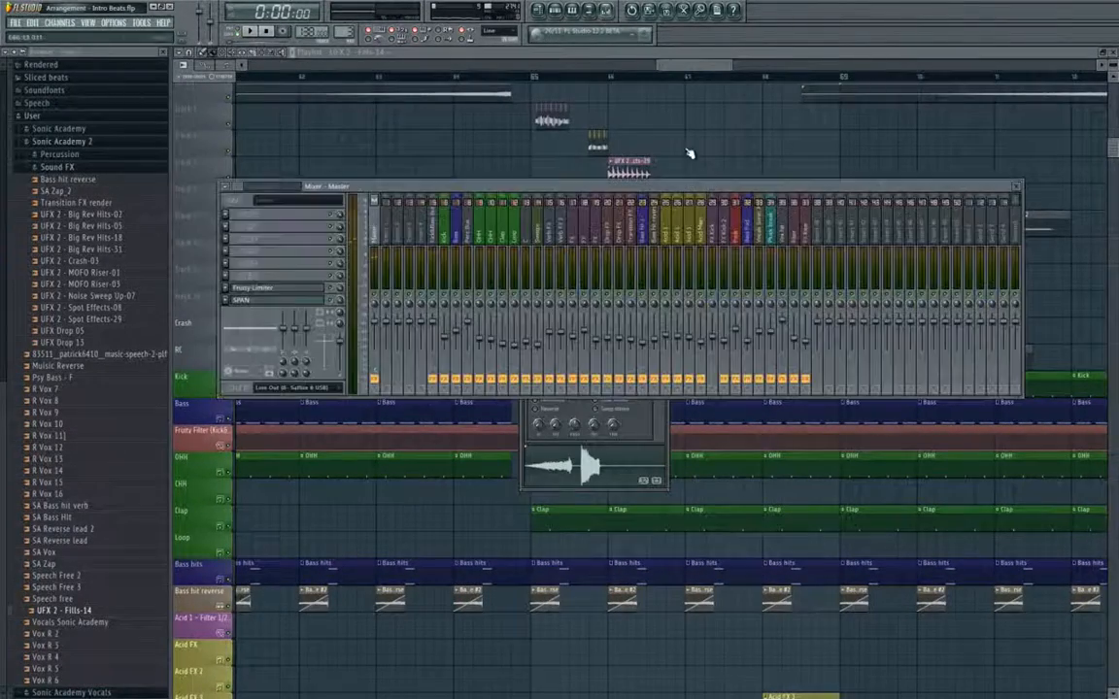
pyautogui.rightClick(832, 236)
pyautogui.click(938, 246)
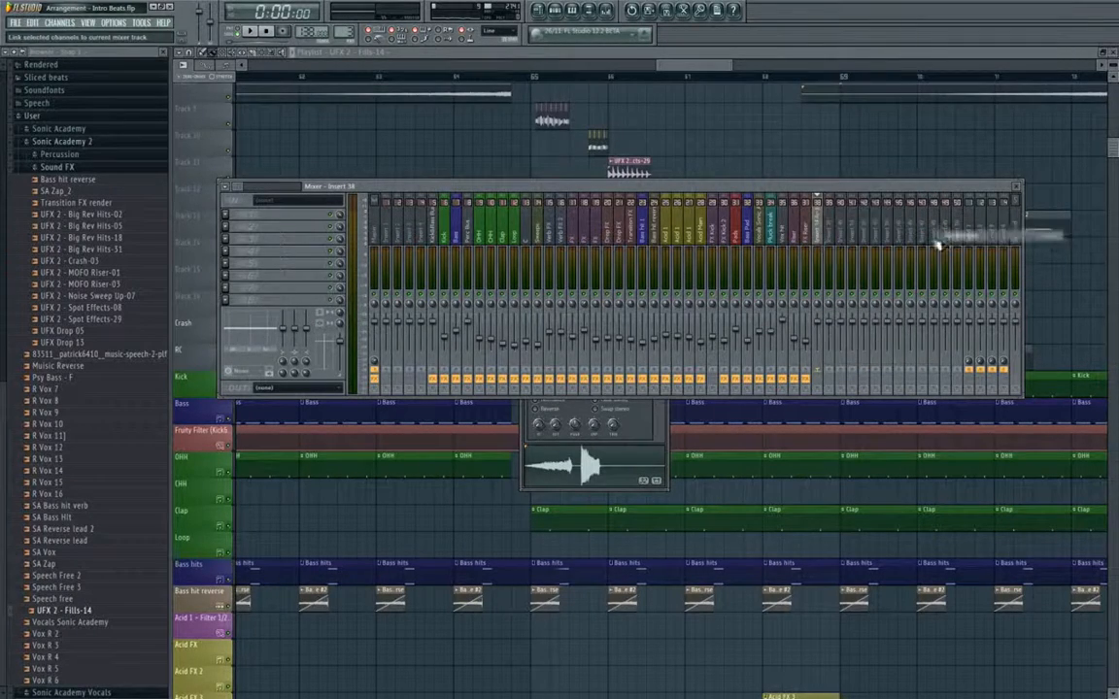
pyautogui.rightClick(827, 209)
pyautogui.click(852, 285)
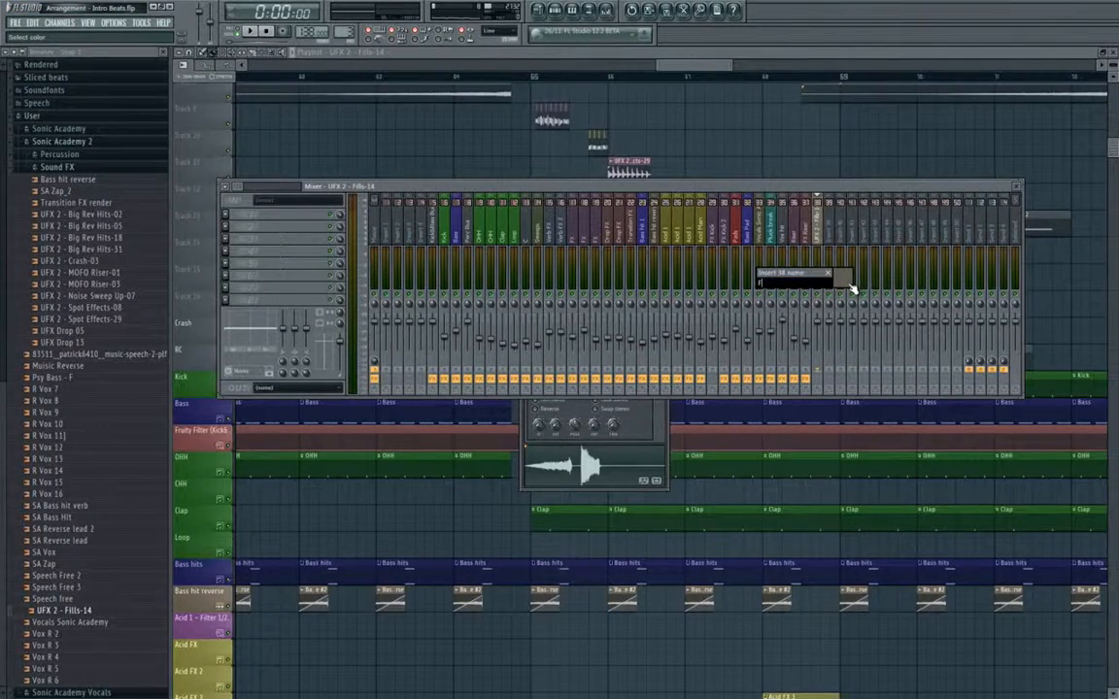
pyautogui.write('Fill')
pyautogui.press('Return')
pyautogui.press('F9')
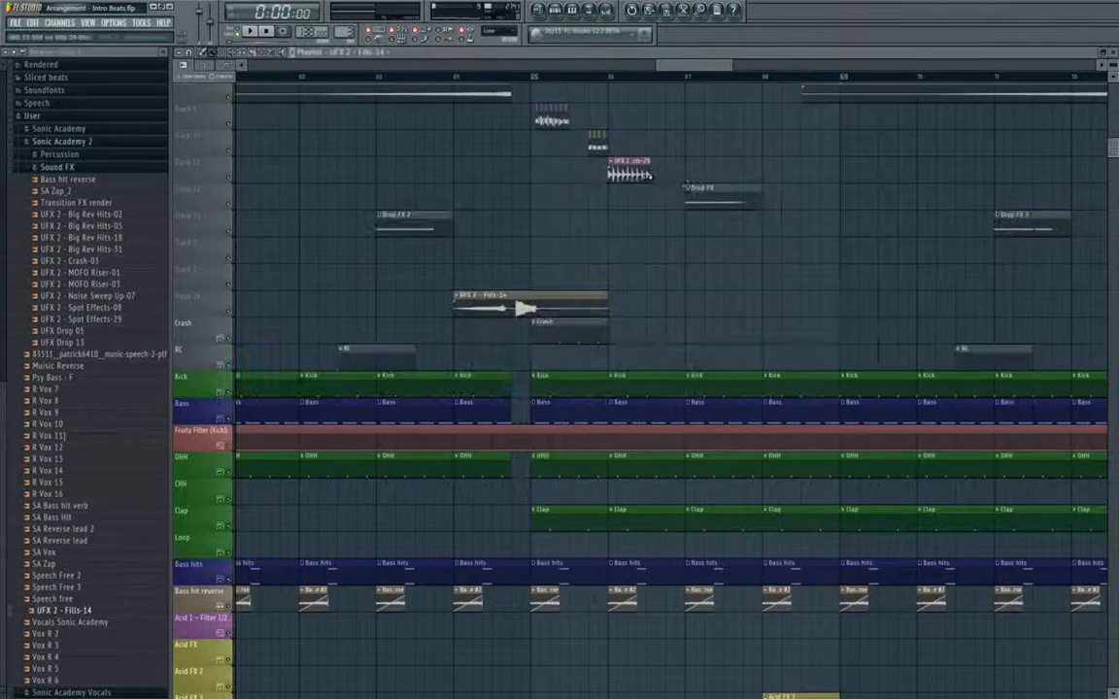
# Add Fruity Parametric EQ 2 to the Fill mixer track and adjust its low-frequency bands.
pyautogui.click(607, 11)
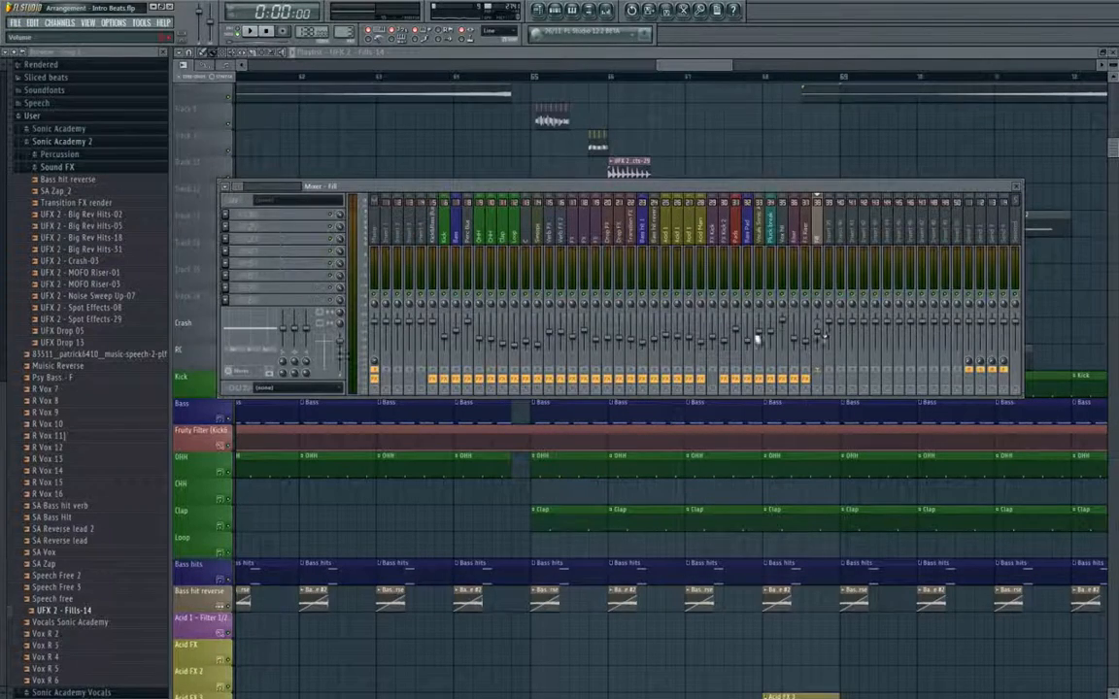
pyautogui.click(238, 221)
pyautogui.moveTo(257, 223)
pyautogui.click(335, 398)
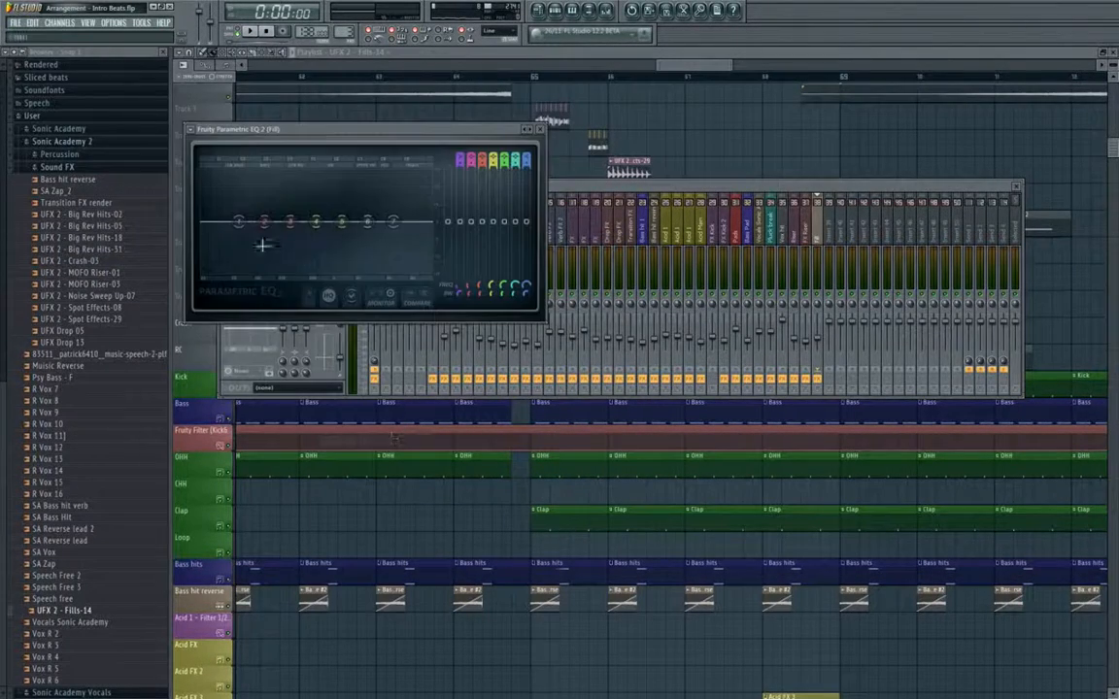
pyautogui.moveTo(255, 282); pyautogui.dragTo(292, 222)
pyautogui.press('F9')
# Slice the Fills-14 clip where its loud hit begins and shift the hit earlier to the start of the drum gap before bar 65.
pyautogui.scroll(3, 566, 309)
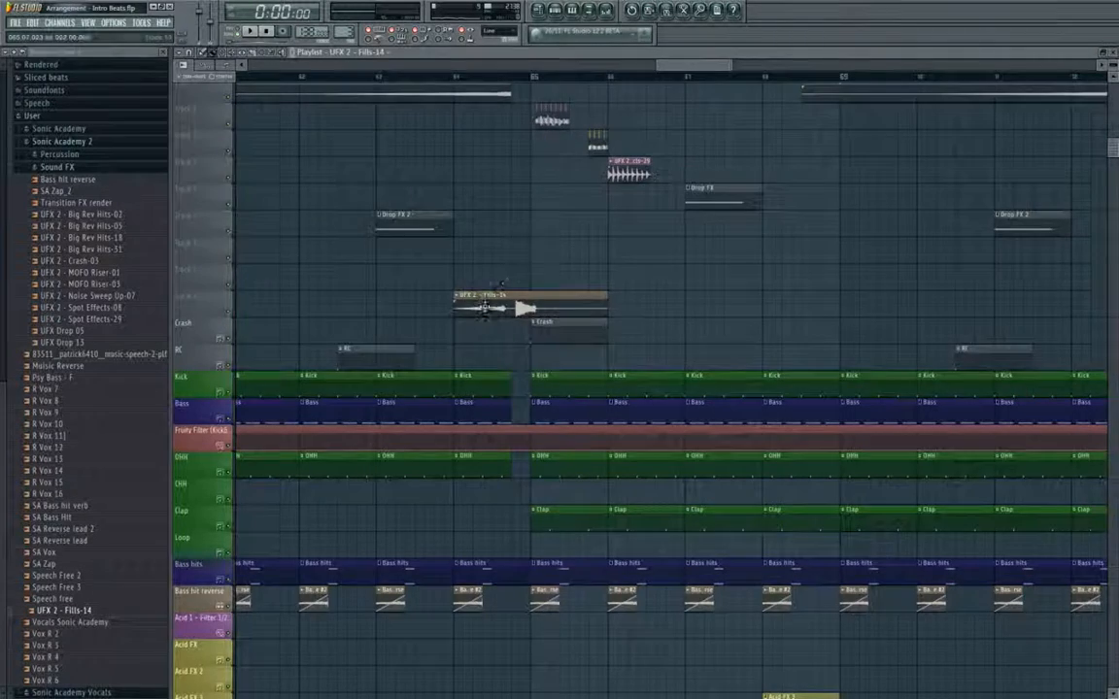
pyautogui.scroll(2, 566, 309)
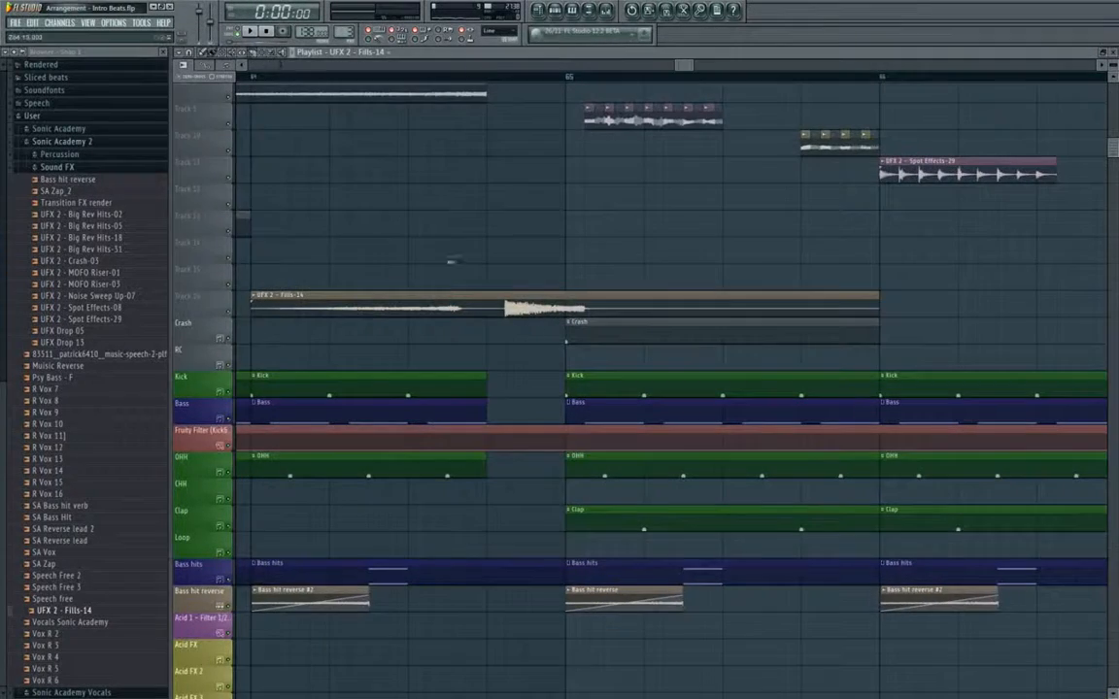
pyautogui.scroll(3, 503, 276)
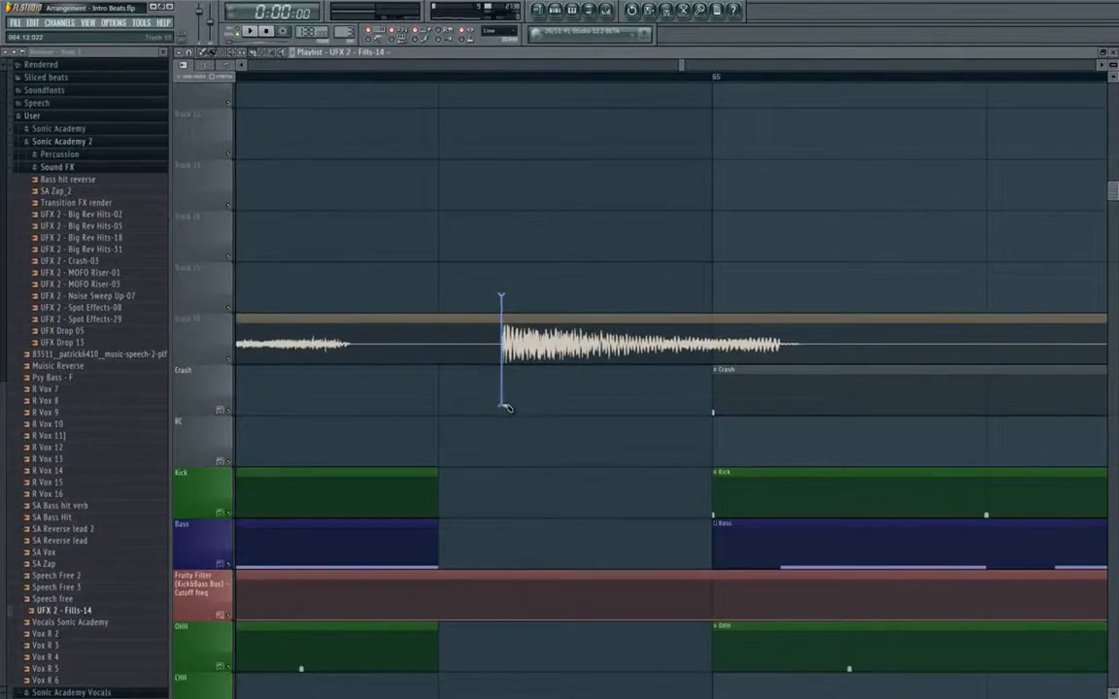
pyautogui.scroll(-3, 503, 293)
pyautogui.hscroll(-5, 590, 232)
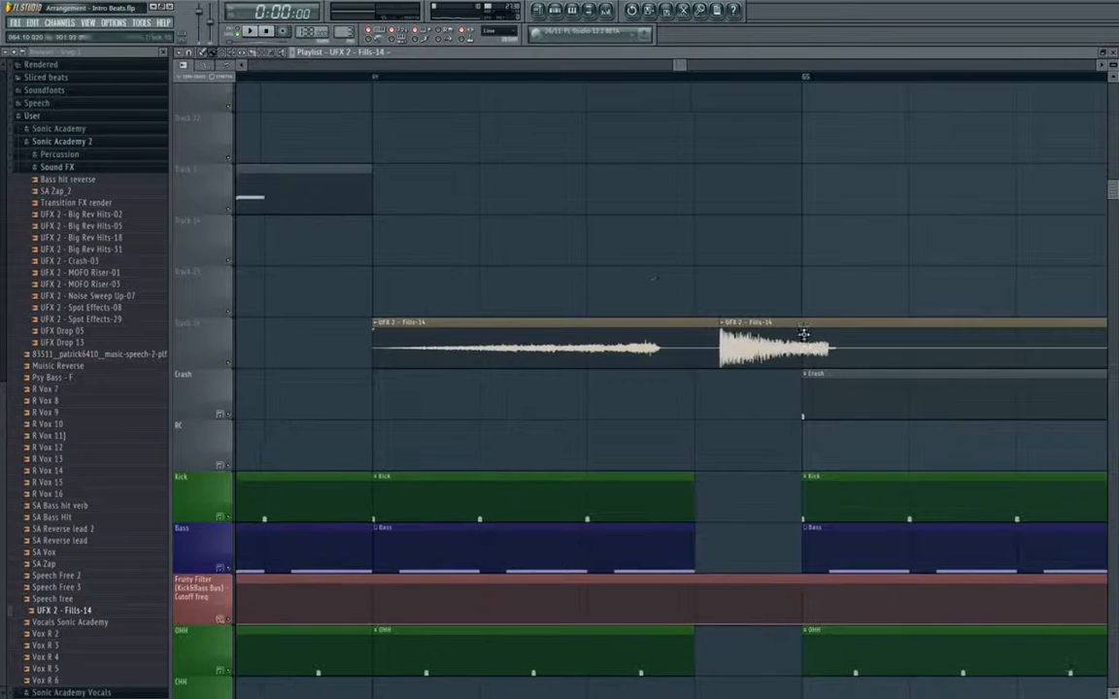
pyautogui.moveTo(794, 346); pyautogui.dragTo(769, 345)
pyautogui.scroll(3, 655, 352)
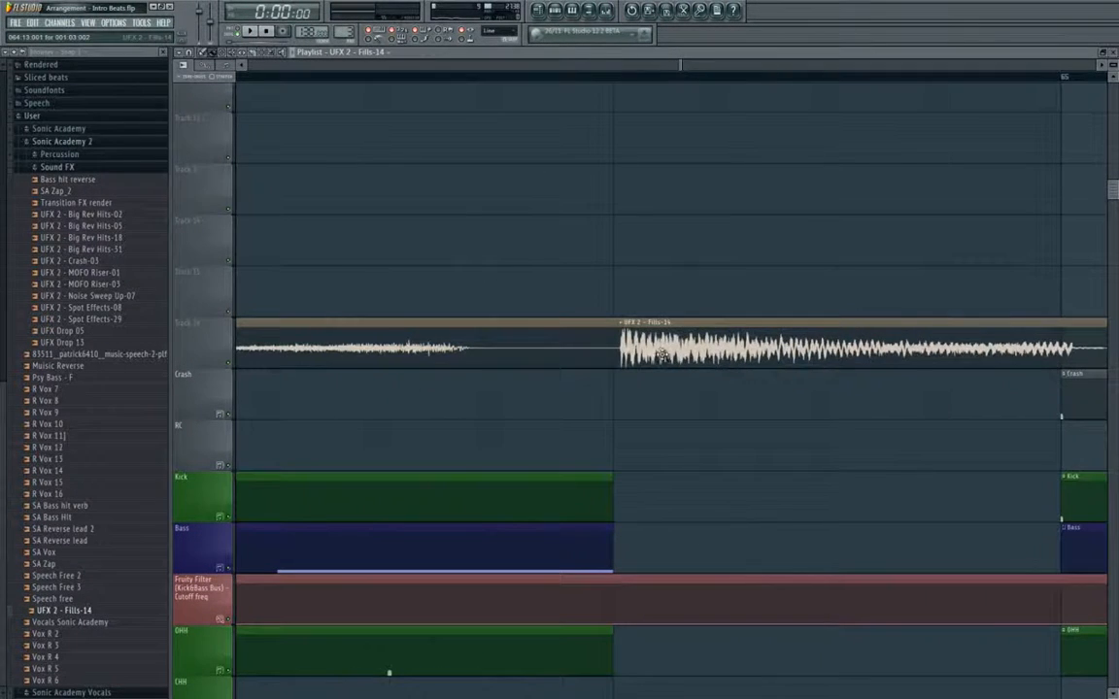
pyautogui.scroll(-4, 651, 350)
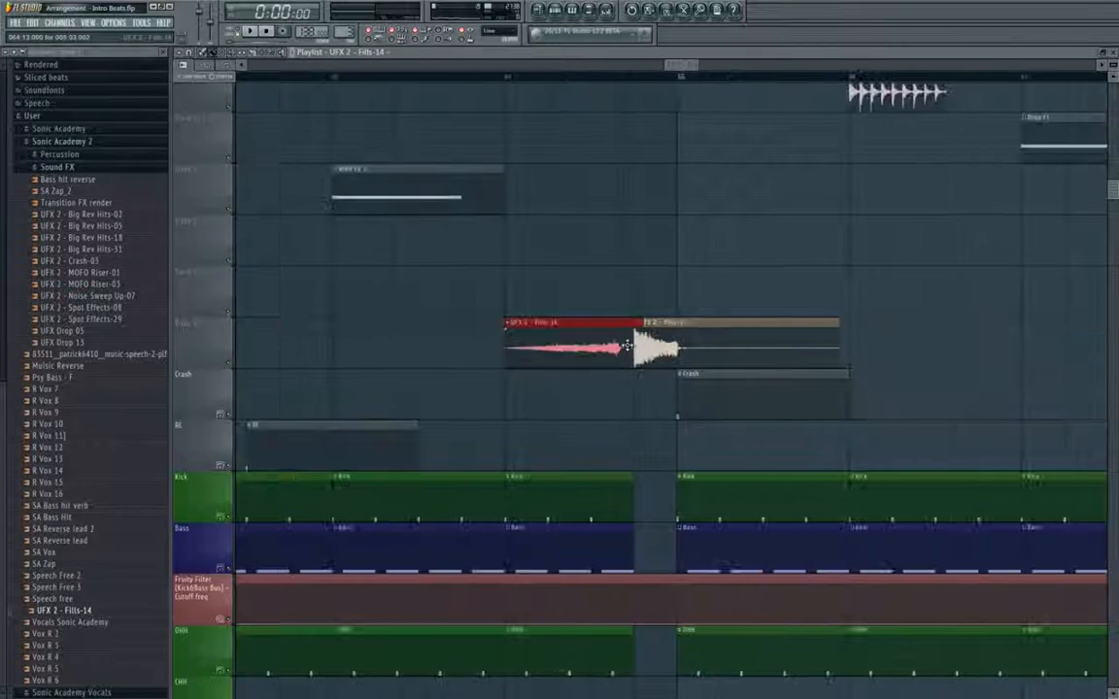
pyautogui.scroll(-4, 626, 342)
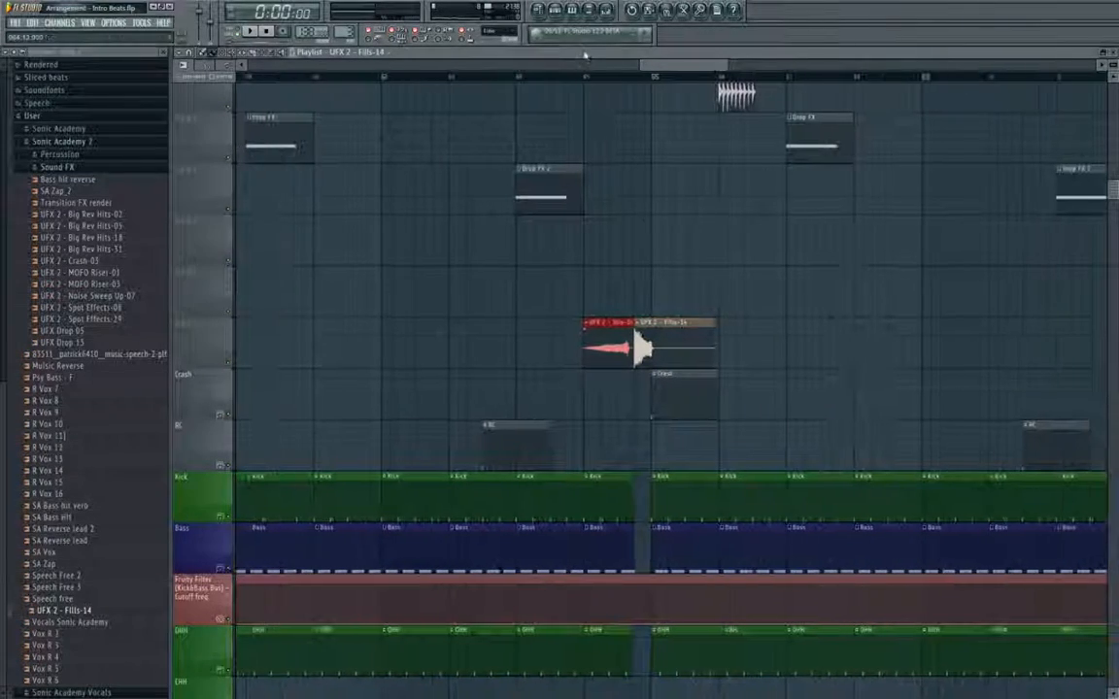
# Mark a playback range from bar 63 to mid-bar 65 and delete the Kick, Bass, OHH, Bass hits and Bass hit reverse clips at bar 64.
pyautogui.moveTo(517, 77); pyautogui.dragTo(683, 76)
pyautogui.scroll(-6, 719, 229)
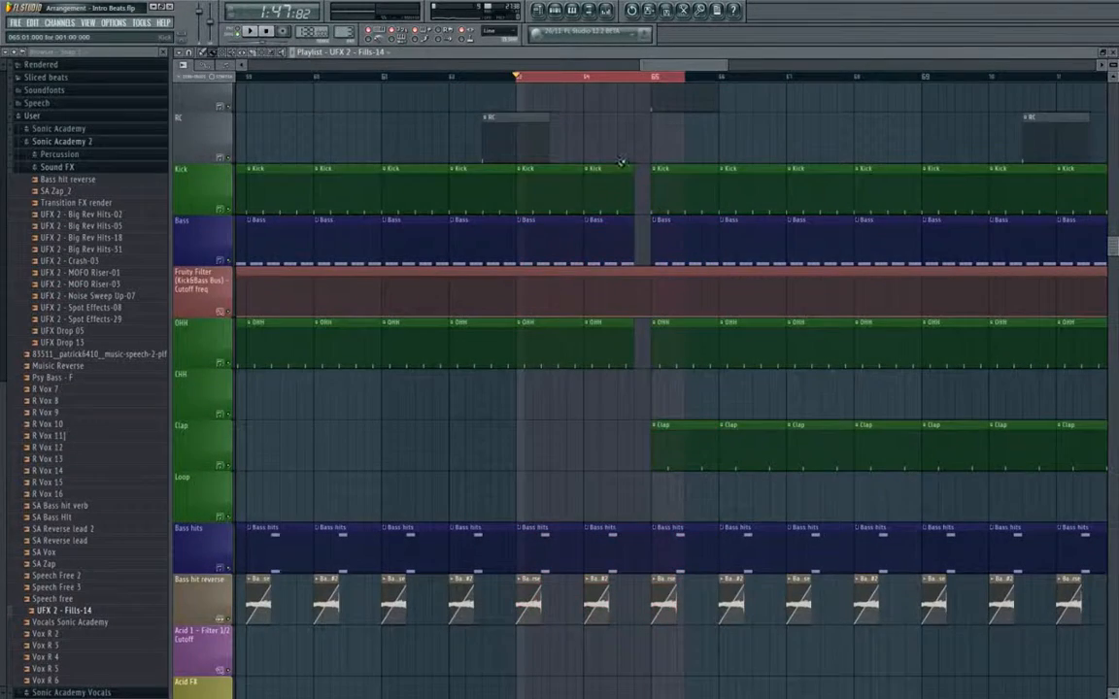
pyautogui.rightClick(622, 189)
pyautogui.rightClick(621, 241)
pyautogui.rightClick(619, 344)
pyautogui.rightClick(613, 529)
pyautogui.rightClick(595, 602)
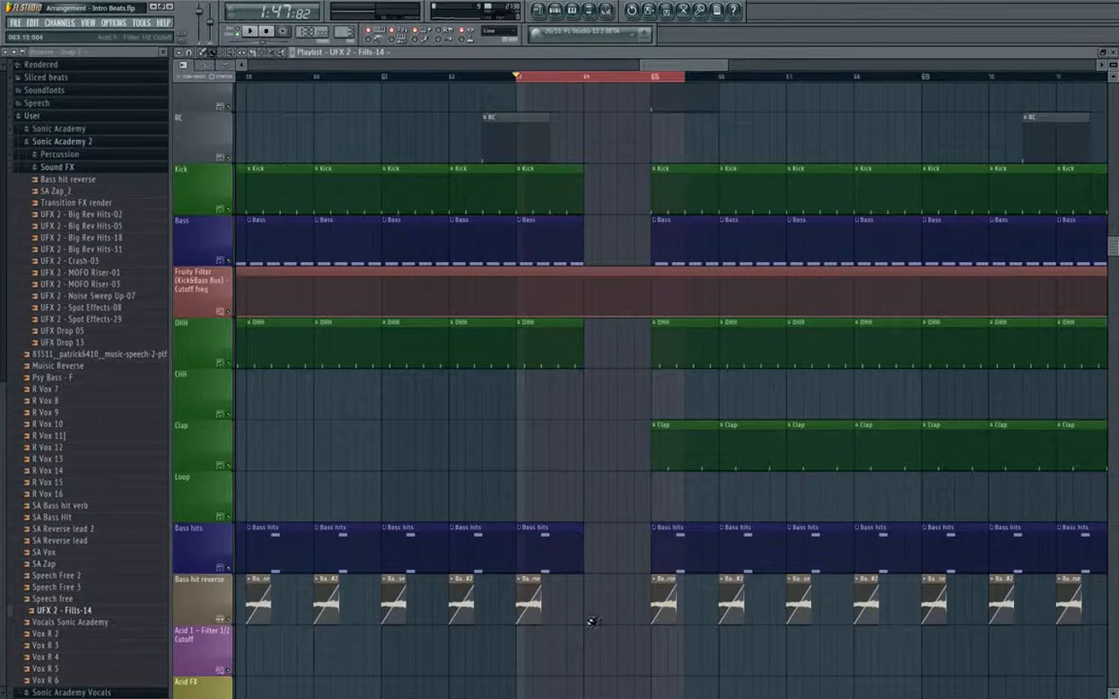
# Audition the fill while checking the mixer levels, and move the UFX 2 - Big Rev Hits-18 clip earlier to end at bar 64.
pyautogui.scroll(2, 583, 229)
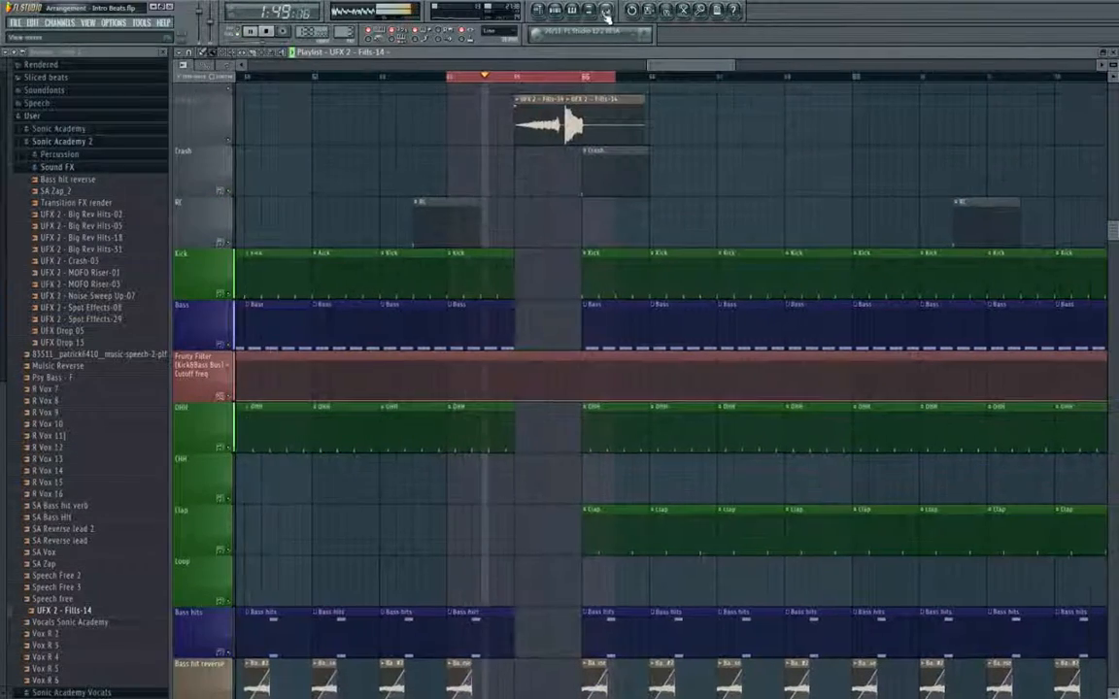
pyautogui.press('F9')
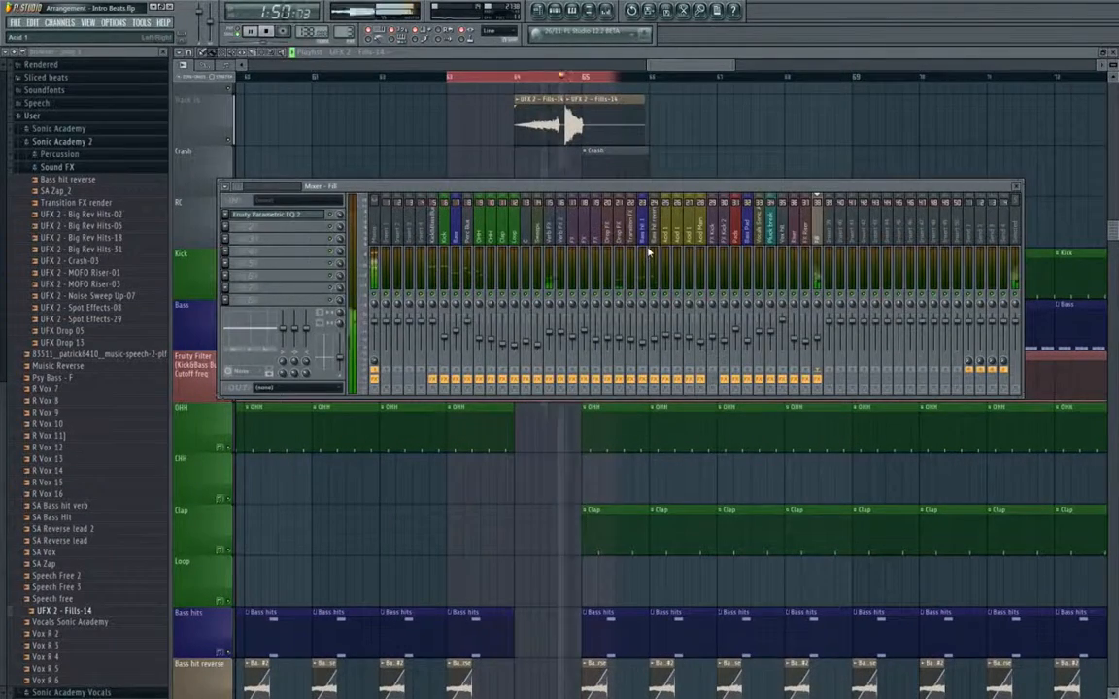
pyautogui.press('F9')
pyautogui.scroll(10, 533, 360)
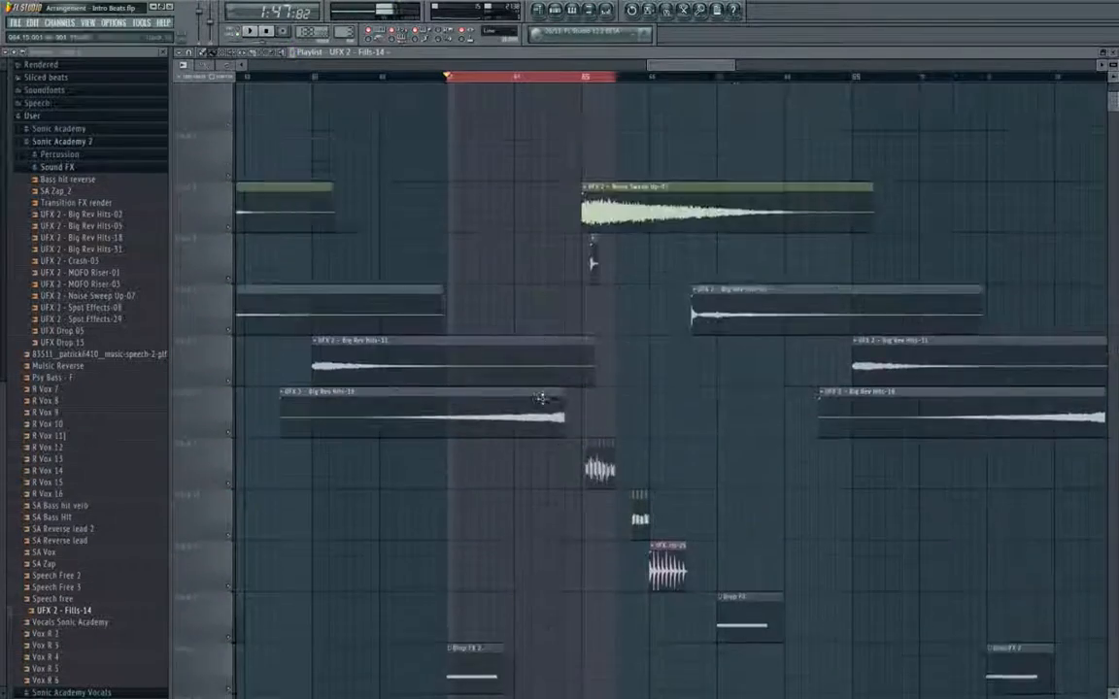
pyautogui.moveTo(529, 261); pyautogui.dragTo(480, 255)
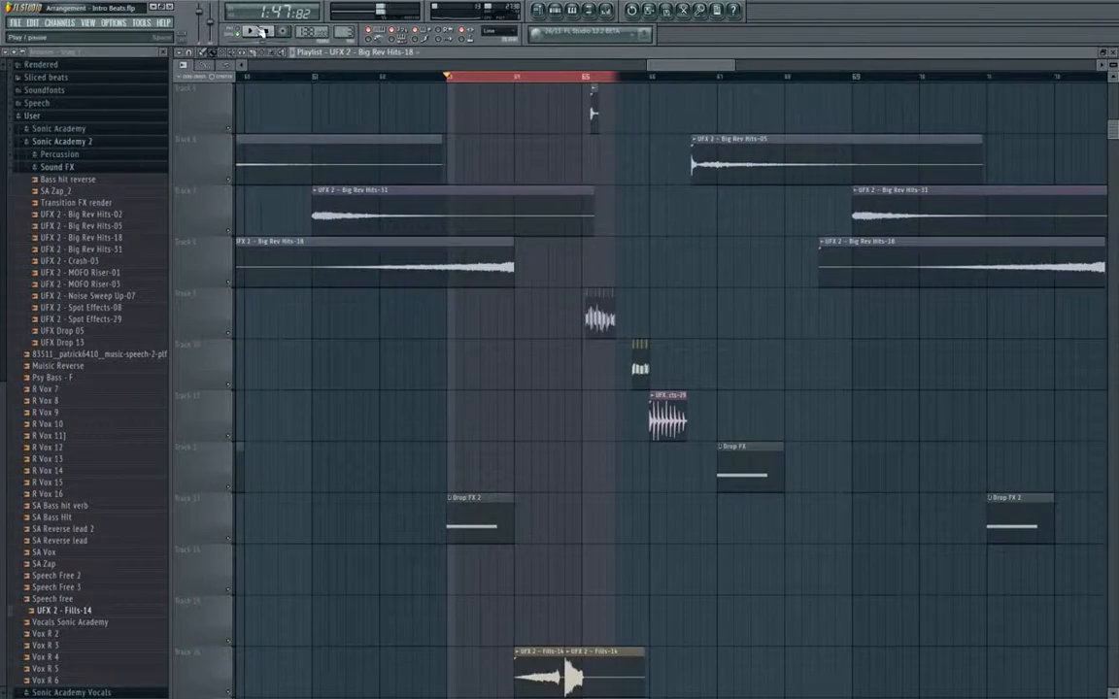
# Set the playback range to bar 64 only and load Gross Beat in the third effect slot of the Fill mixer track.
pyautogui.scroll(-5, 622, 422)
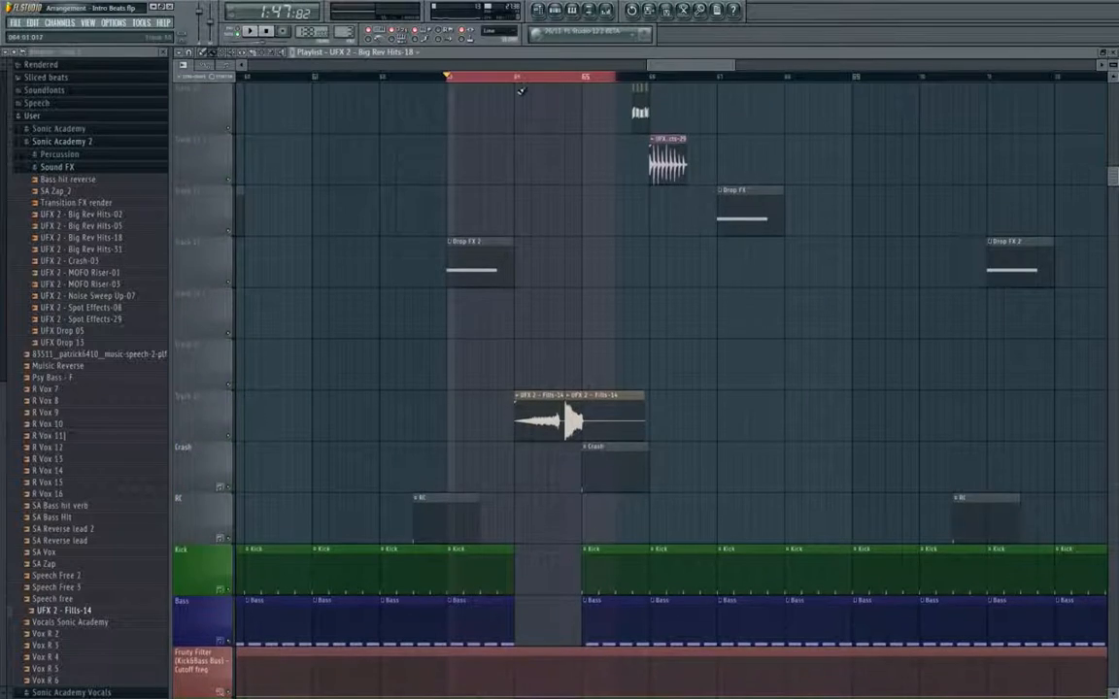
pyautogui.moveTo(592, 78); pyautogui.dragTo(517, 78)
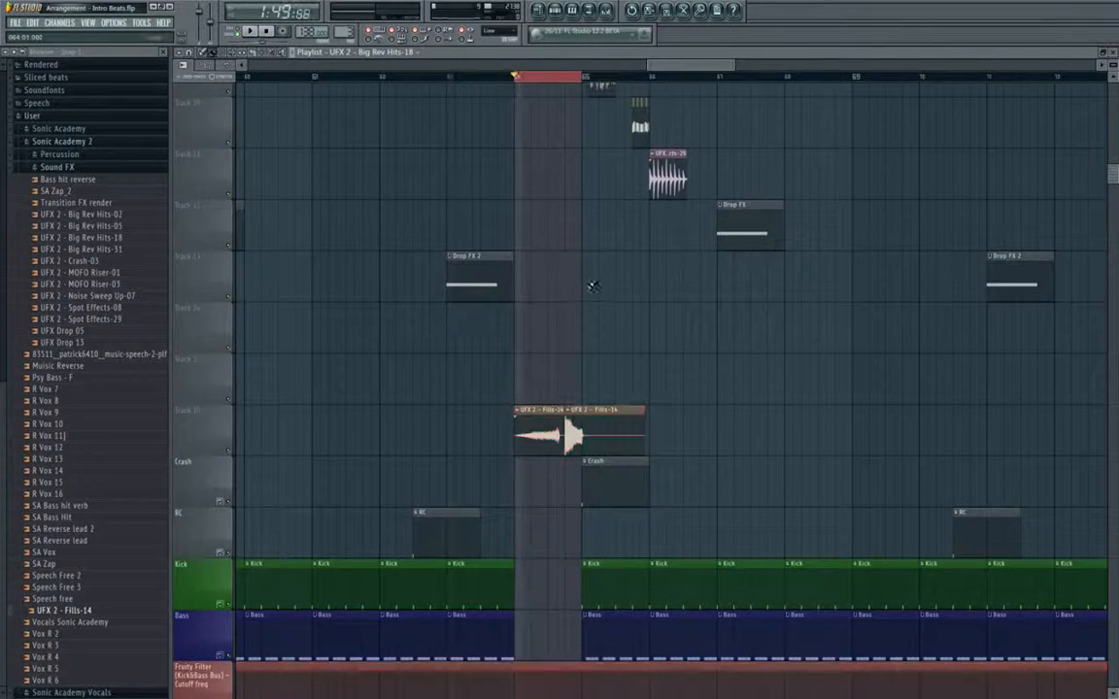
pyautogui.scroll(-5, 592, 286)
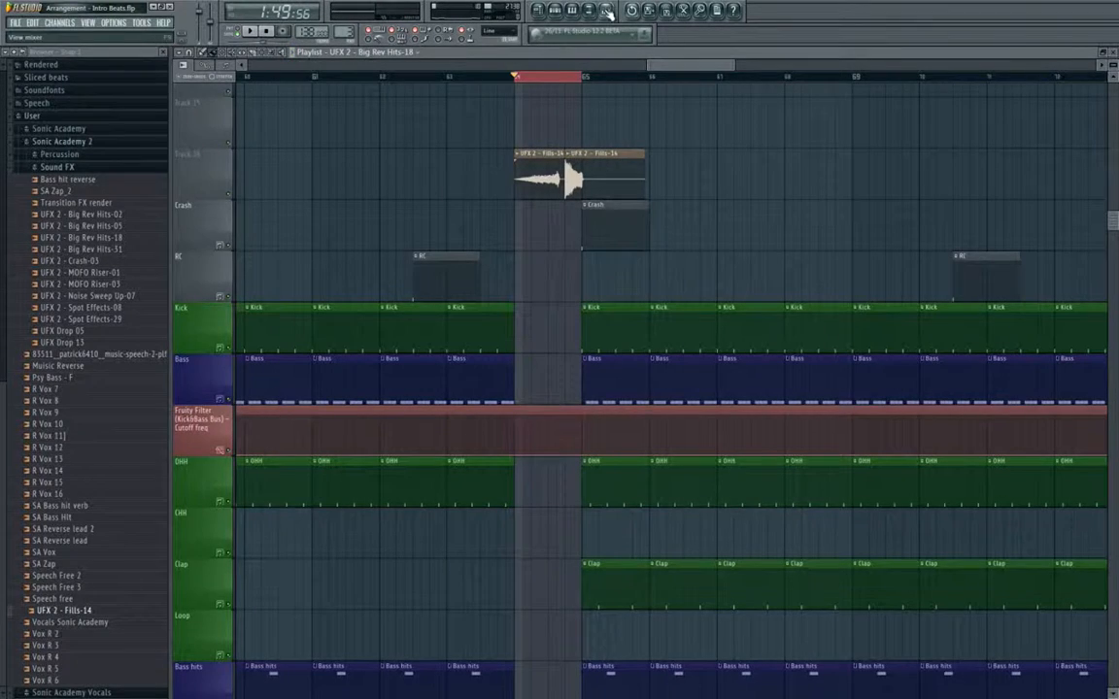
pyautogui.press('F9')
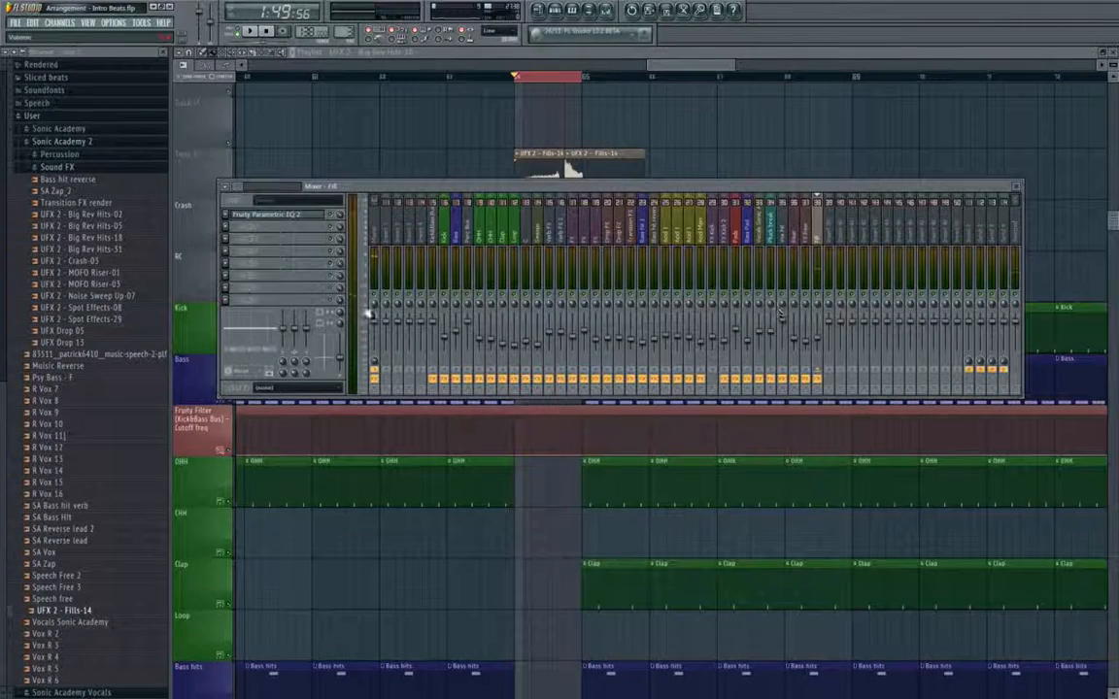
pyautogui.click(315, 301)
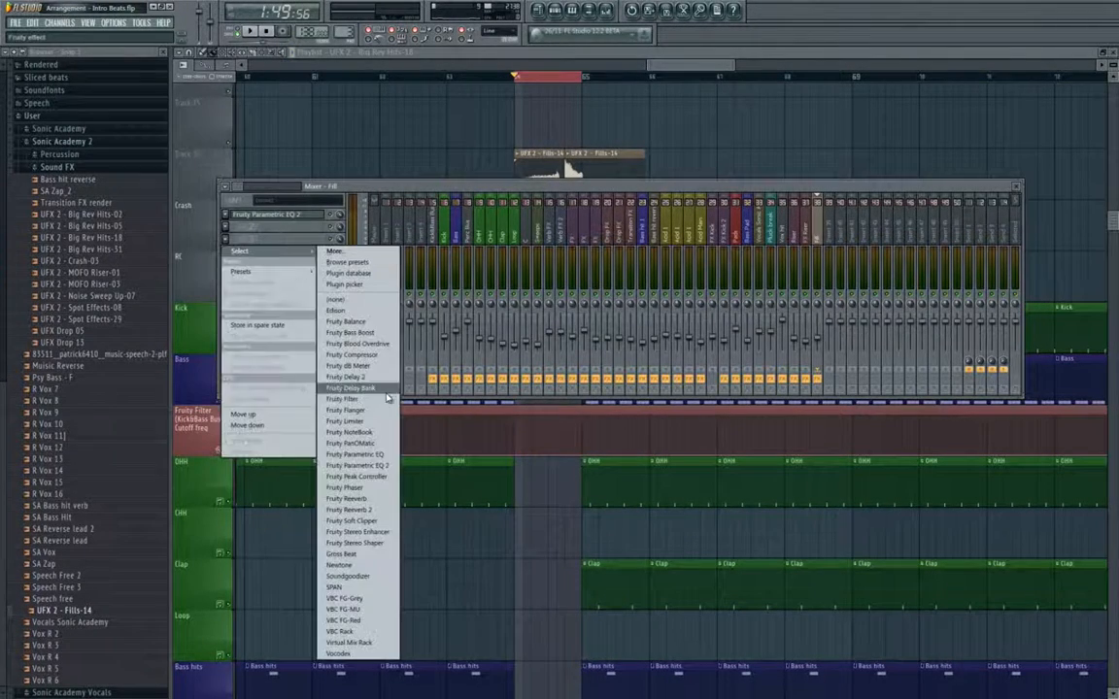
pyautogui.click(370, 554)
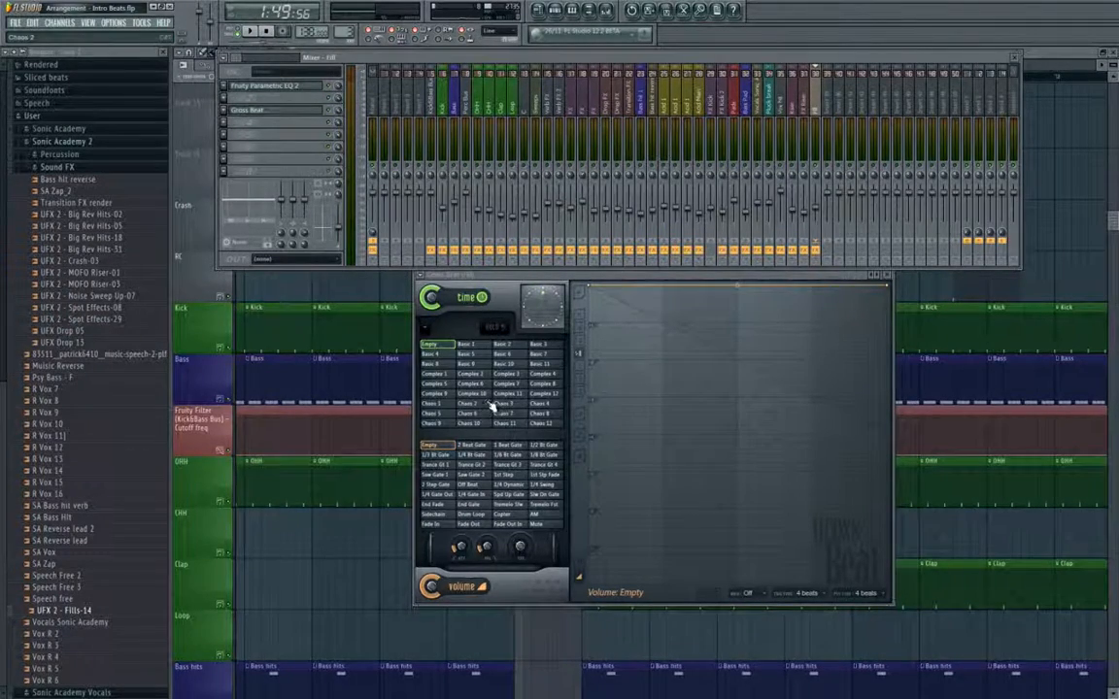
# Audition Gross Beat's Complex and Chaos time presets on the looping fill, and settle on Chaos 4.
pyautogui.click(472, 375)
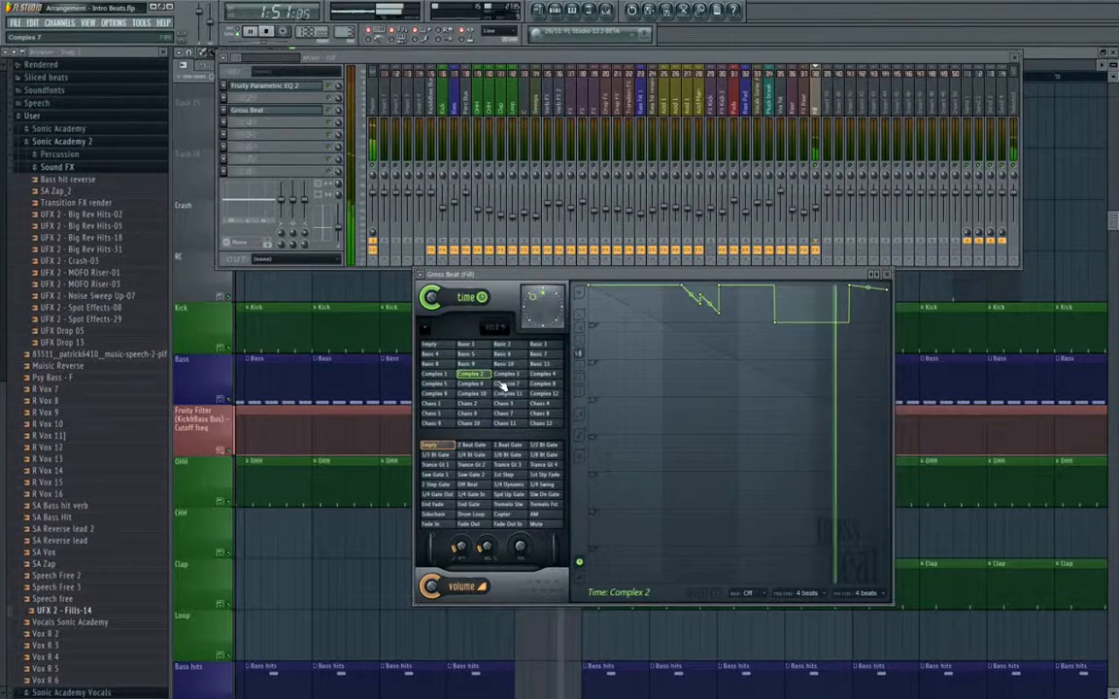
pyautogui.click(506, 386)
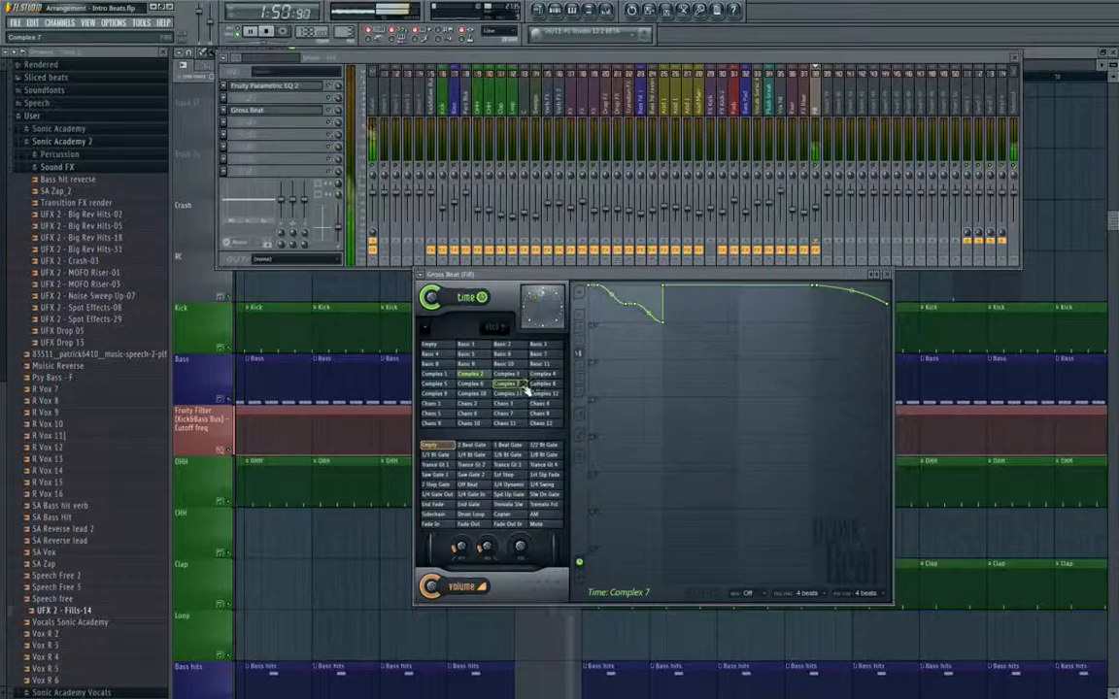
pyautogui.click(489, 396)
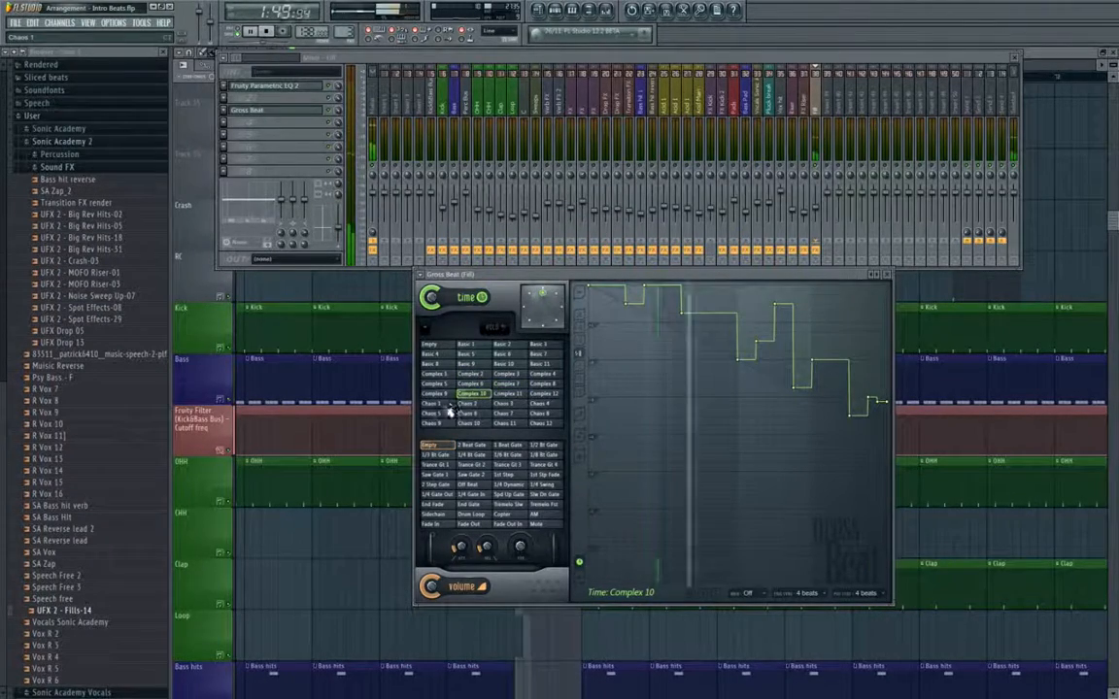
pyautogui.click(443, 406)
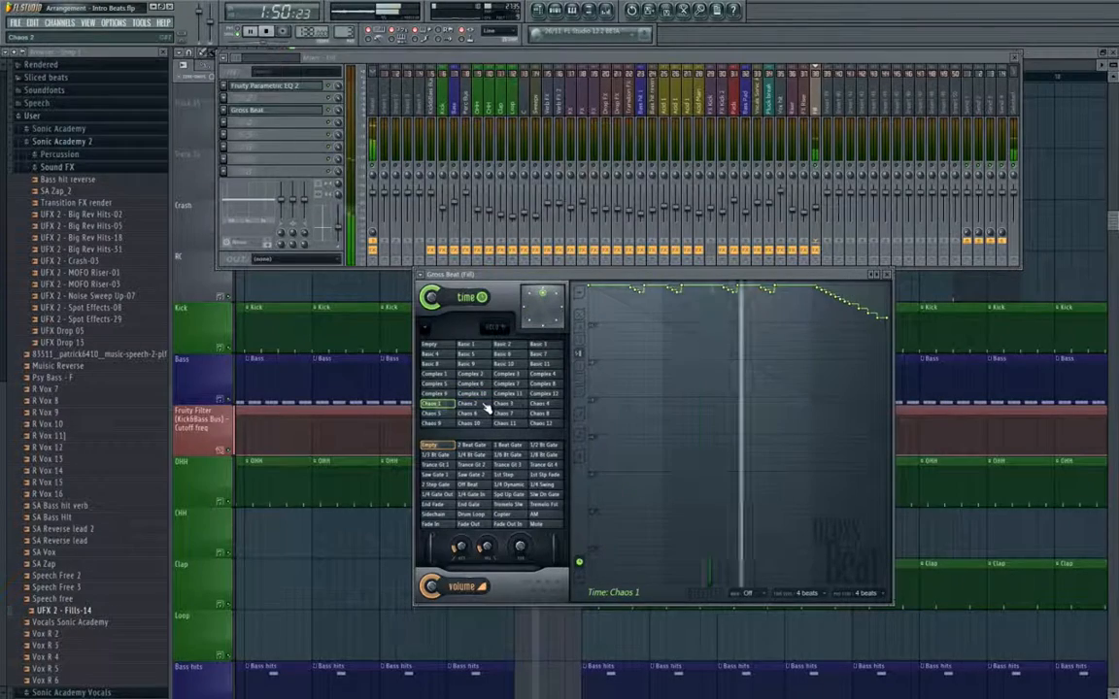
pyautogui.click(480, 404)
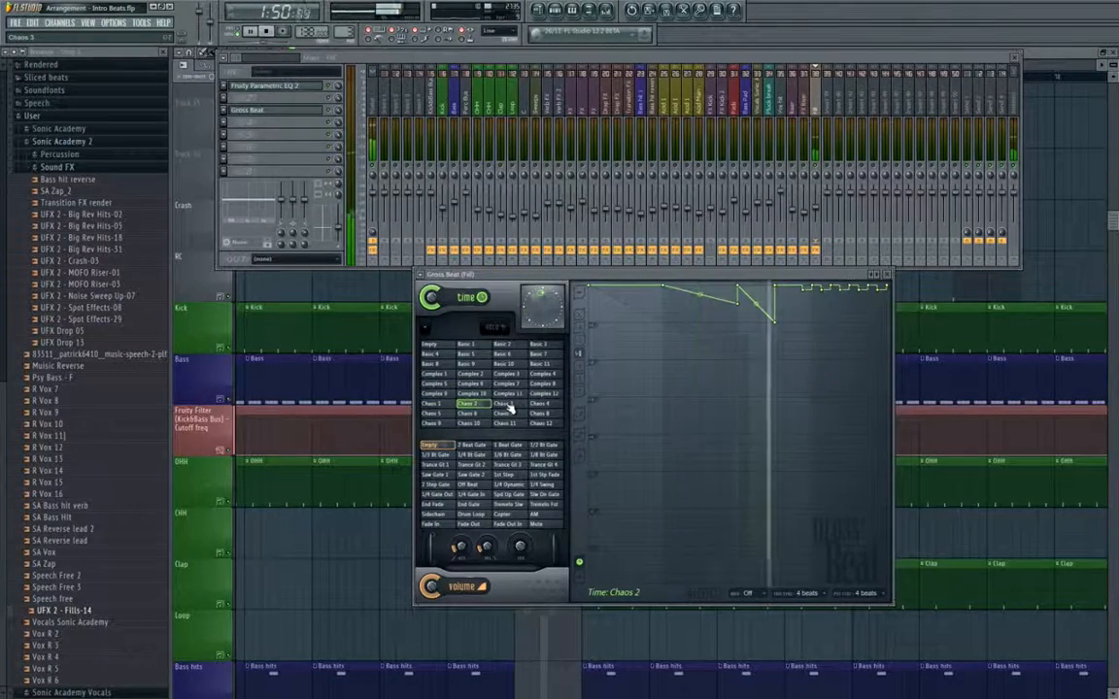
pyautogui.click(509, 406)
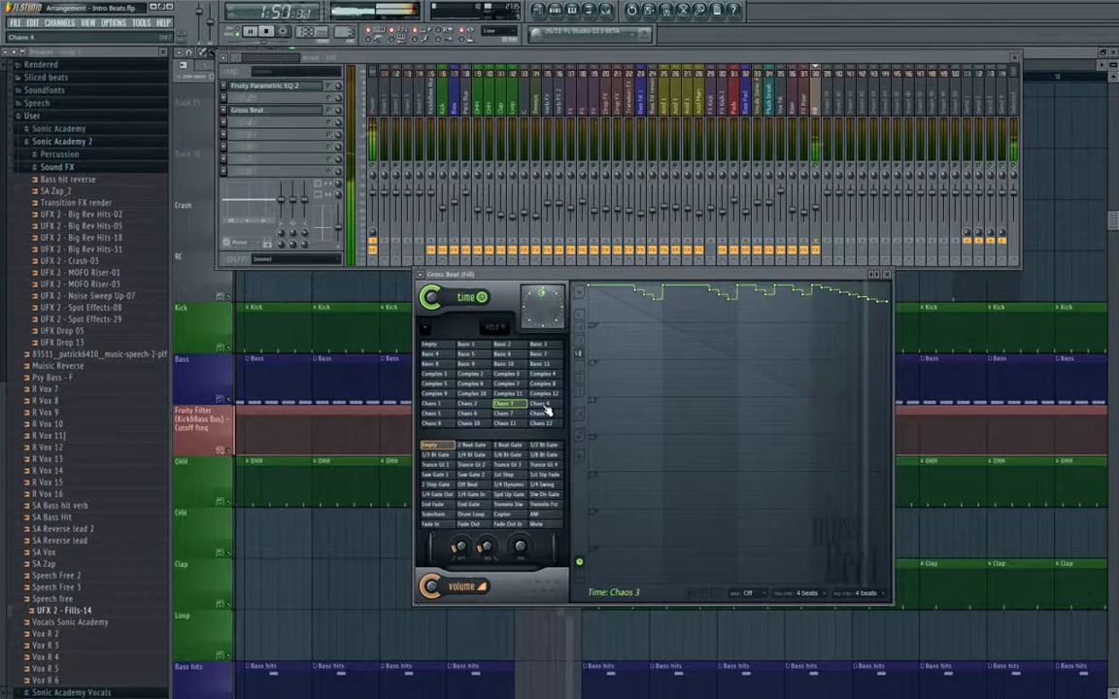
pyautogui.click(545, 410)
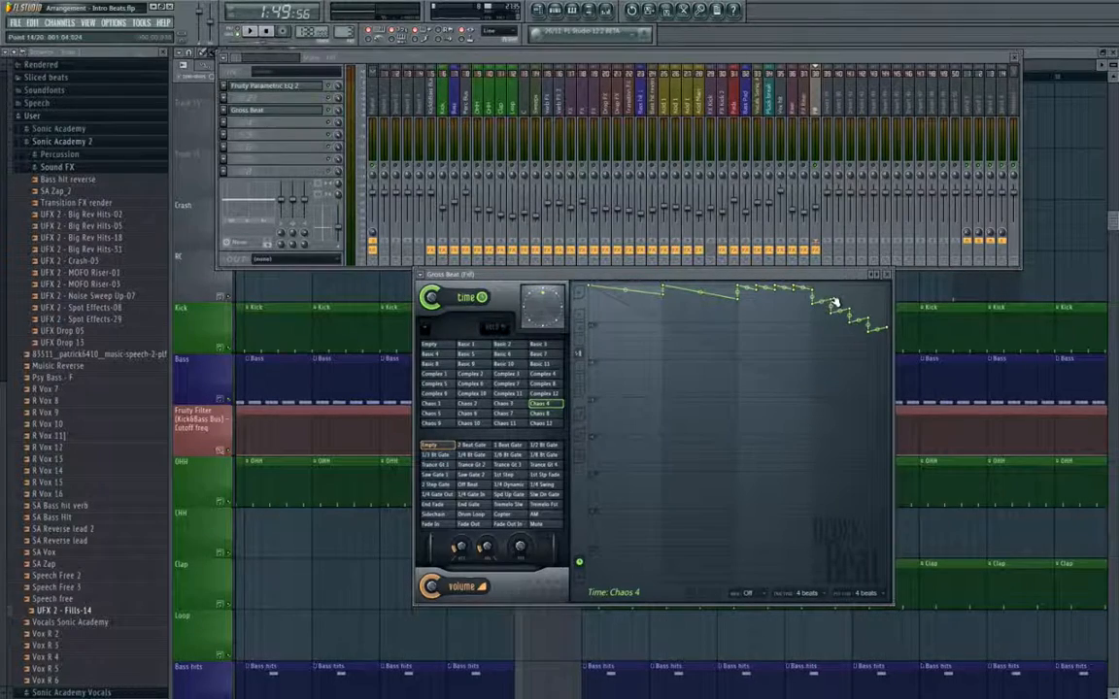
pyautogui.press('F12')
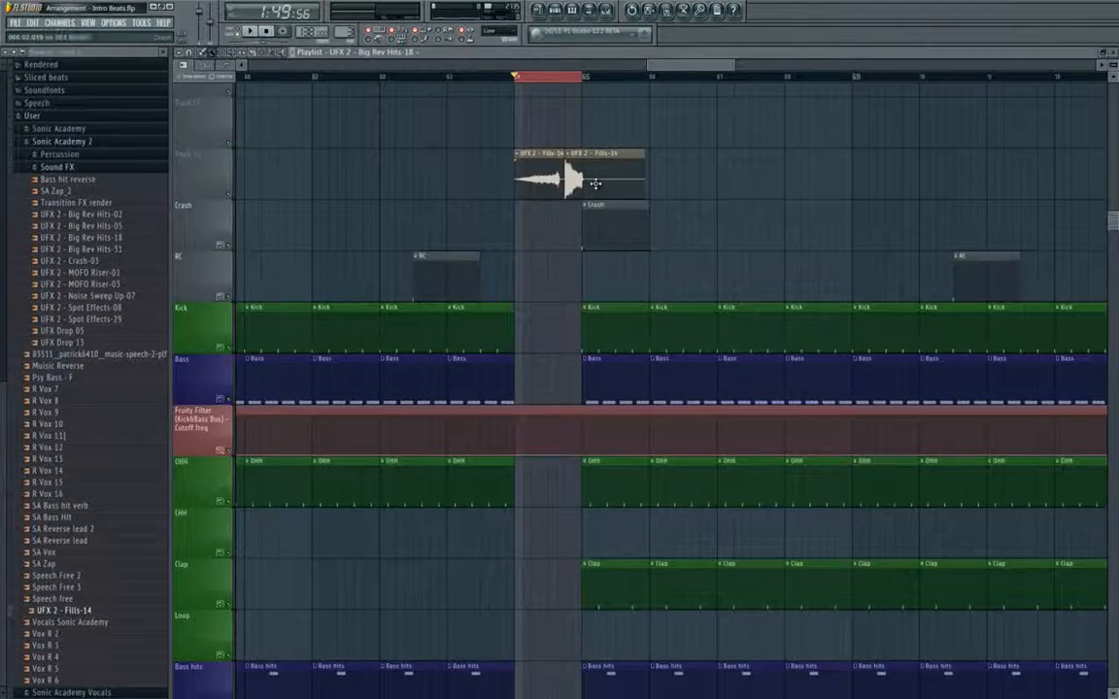
# Trim the end of the second Fills-14 piece so it stops exactly at bar 65.
pyautogui.moveTo(641, 165); pyautogui.dragTo(609, 178)
pyautogui.scroll(5, 579, 175)
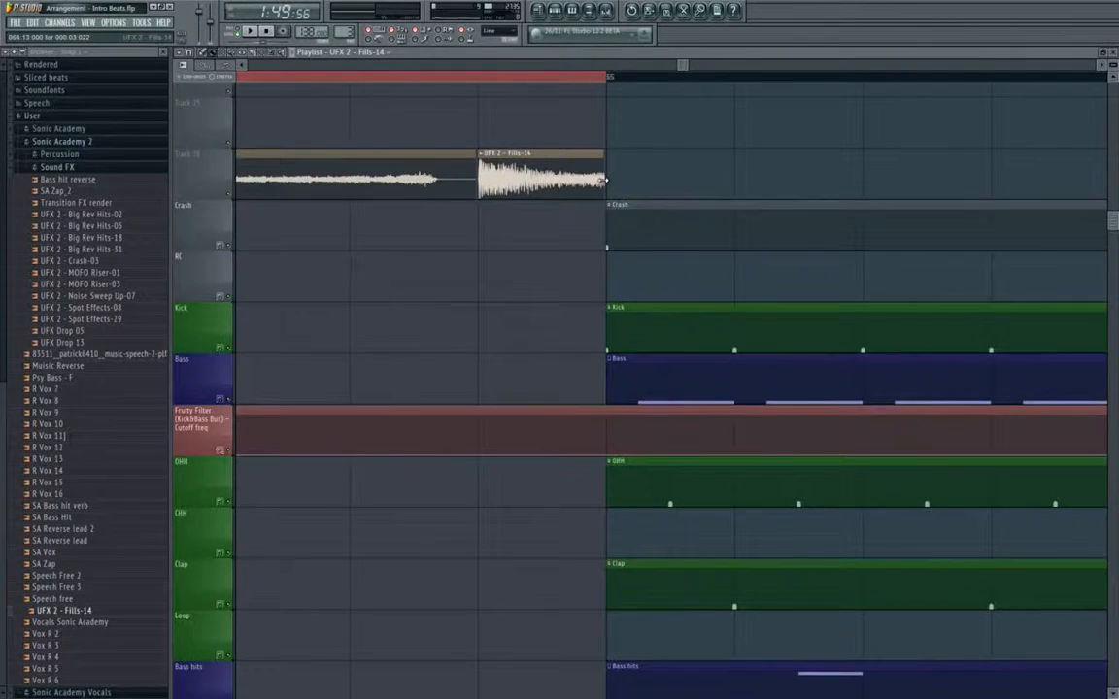
pyautogui.scroll(-4, 606, 180)
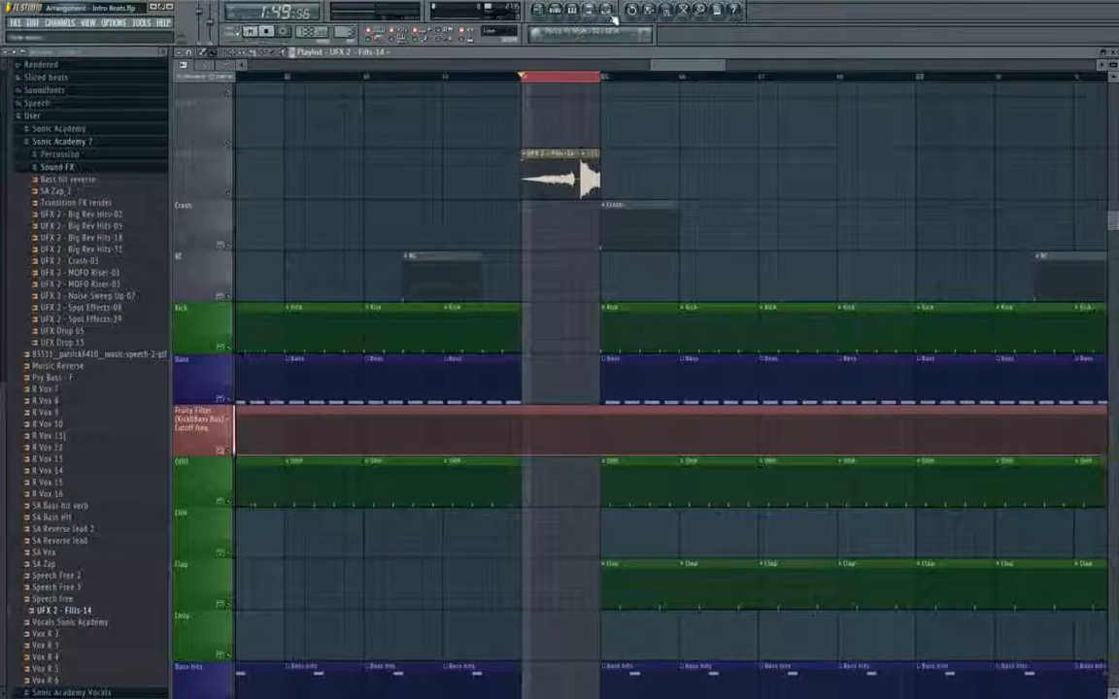
# Mark a playback range from bar 57 to about bar 82 and audition the section with the processed fill.
pyautogui.press('F9')
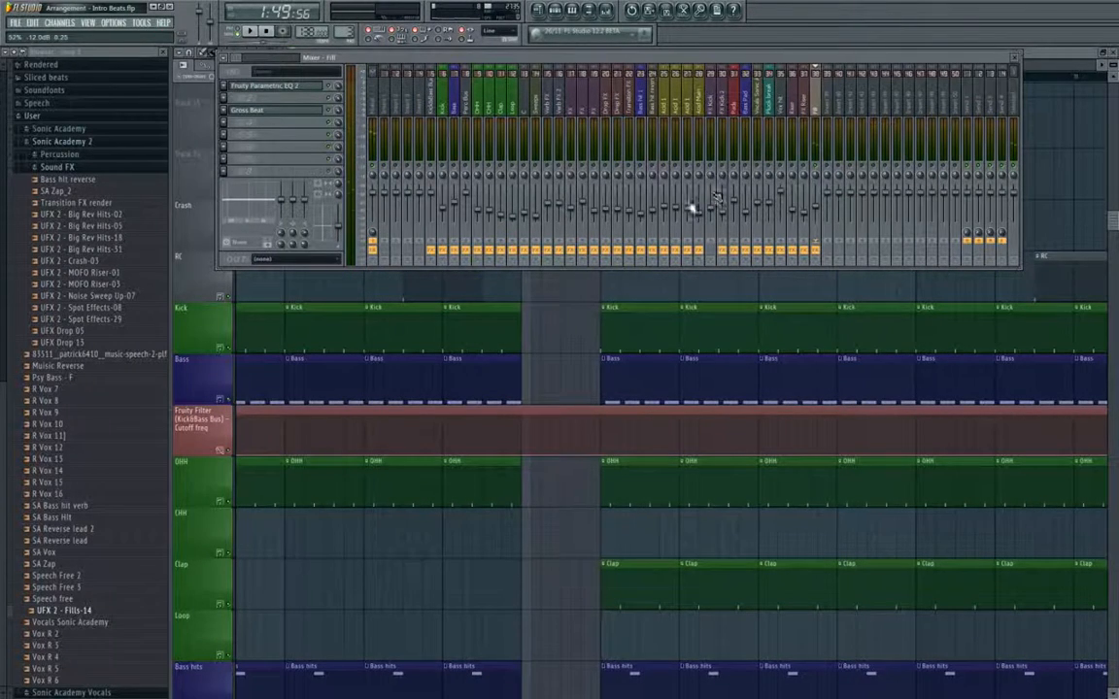
pyautogui.press('F9')
pyautogui.scroll(2, 555, 302)
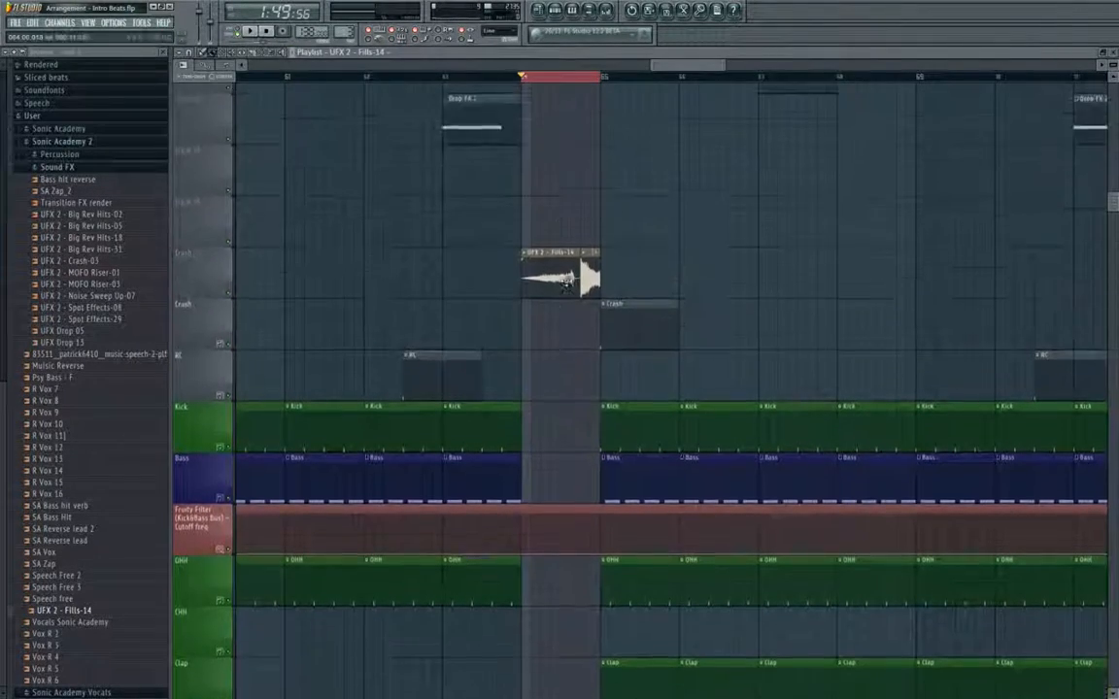
pyautogui.scroll(-3, 561, 252)
pyautogui.keyDown('ctrl'); pyautogui.click(498, 82); pyautogui.keyUp('ctrl')
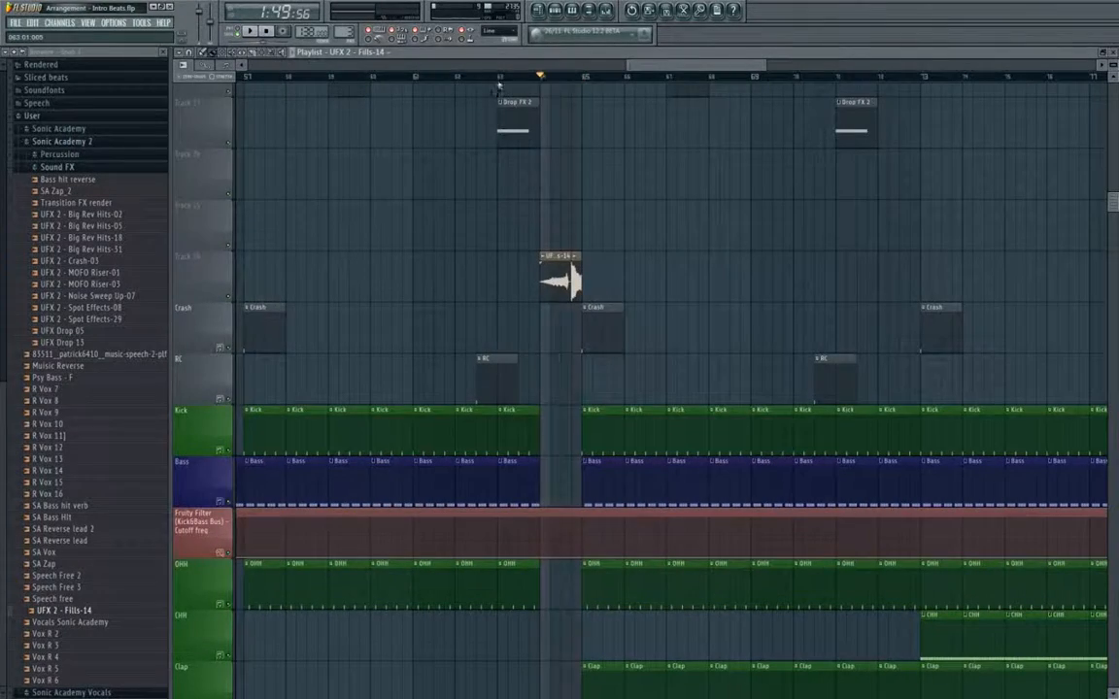
pyautogui.scroll(-4, 516, 136)
pyautogui.moveTo(429, 77); pyautogui.dragTo(785, 78)
pyautogui.press('F9')
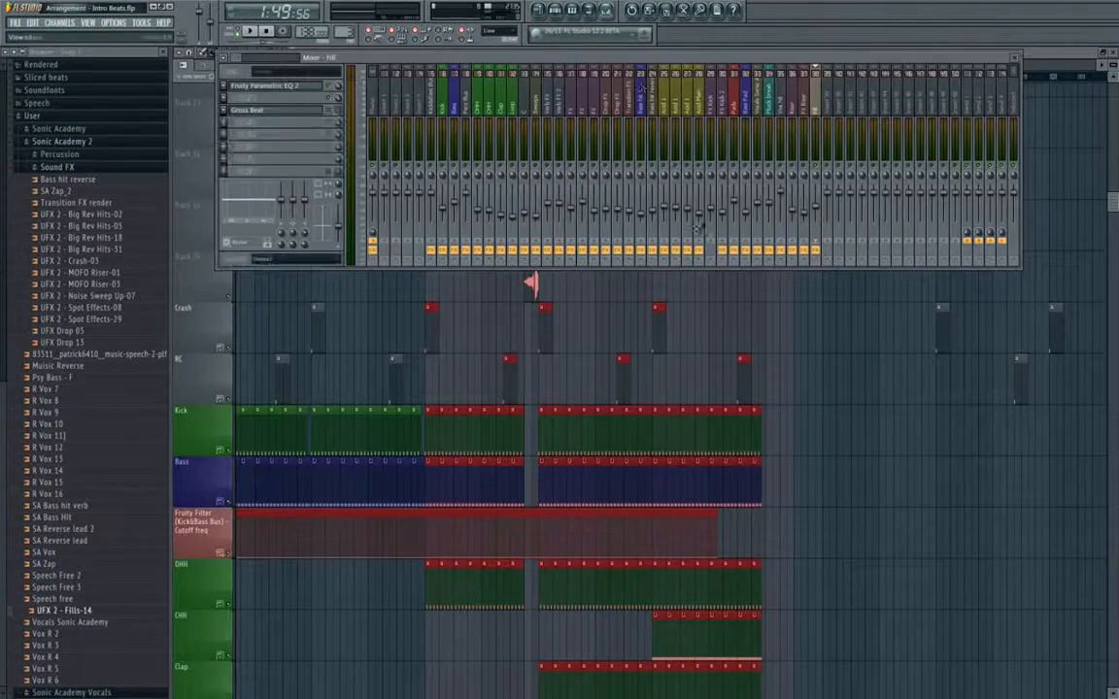
pyautogui.click(251, 33)
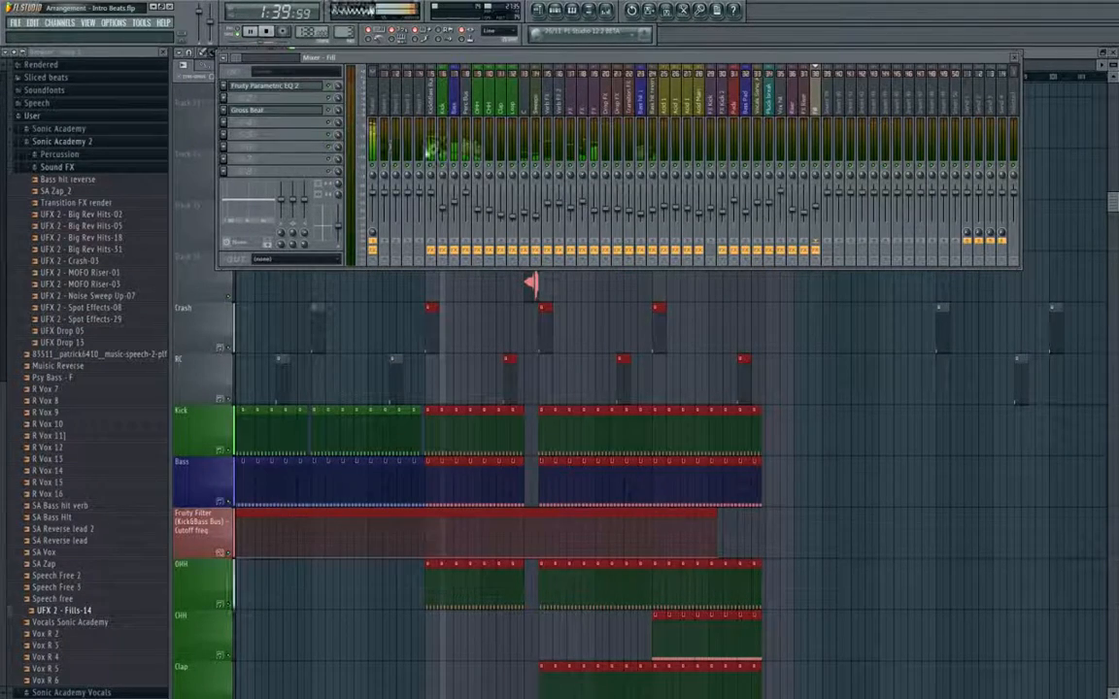
pyautogui.press('F9')
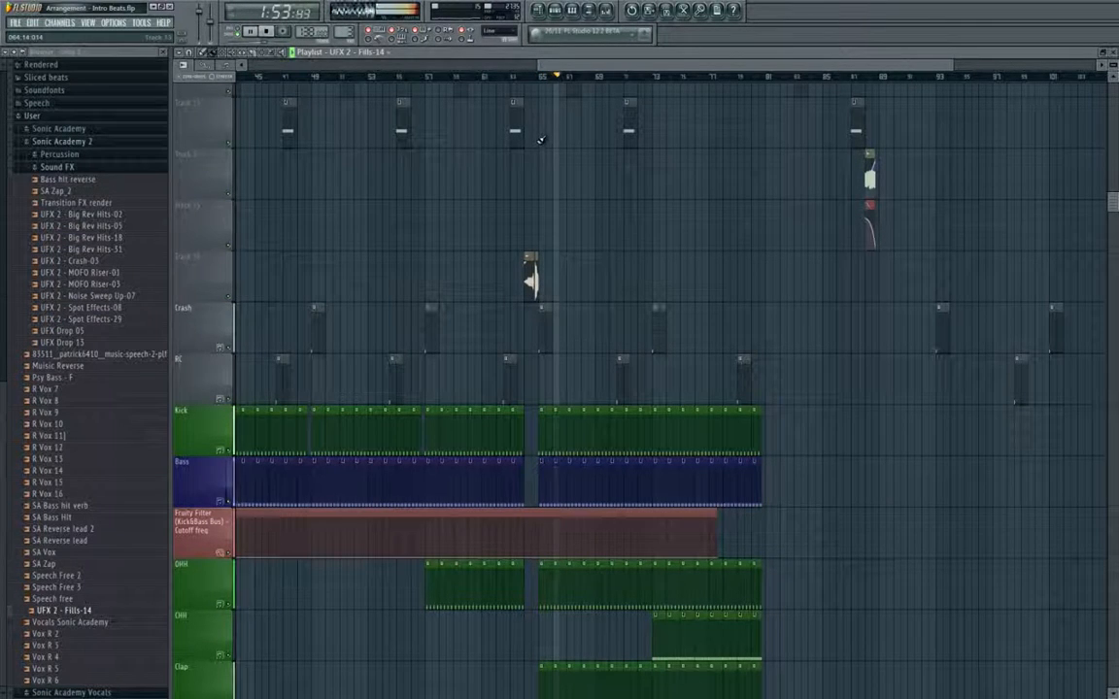
# Replay the transition from about bar 62 and lower the Fill mixer track's level to about -14.4 dB.
pyautogui.press('space')
pyautogui.click(511, 77)
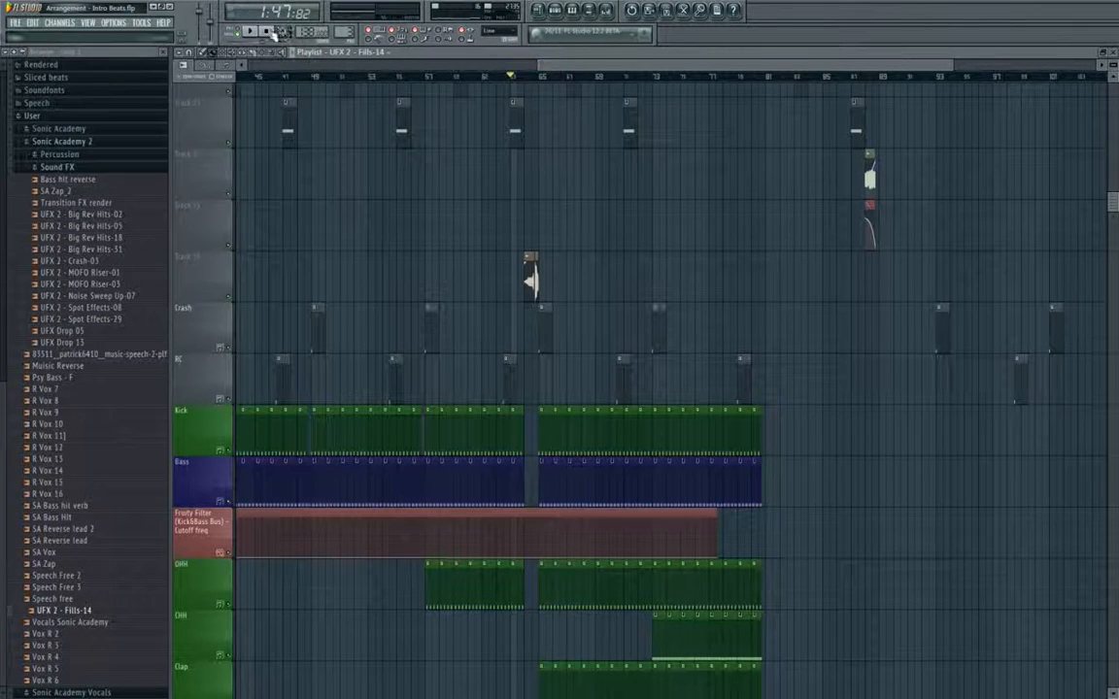
pyautogui.click(268, 31)
pyautogui.click(503, 77)
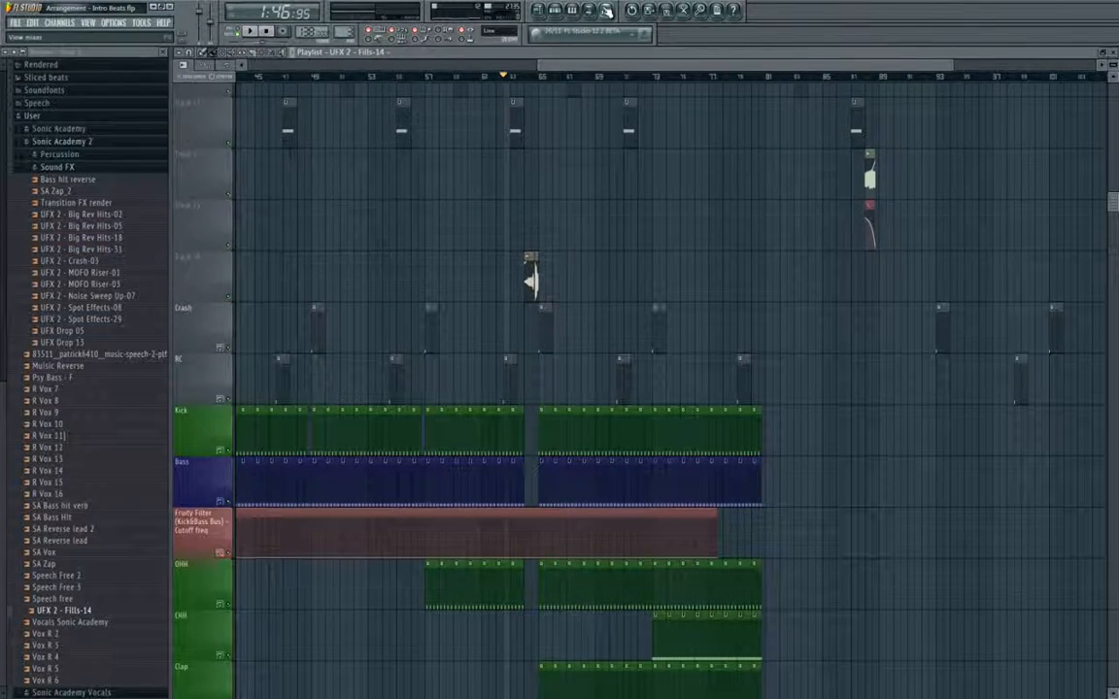
pyautogui.click(606, 10)
pyautogui.press('space')
pyautogui.moveTo(817, 215); pyautogui.dragTo(820, 211)
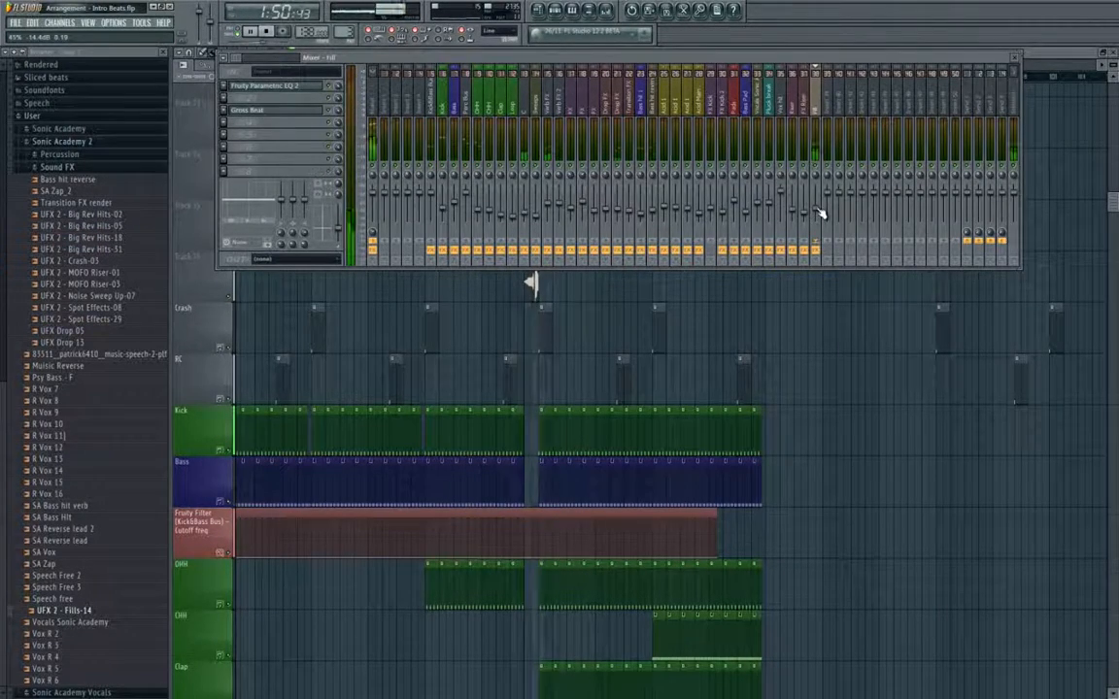
pyautogui.click(819, 320)
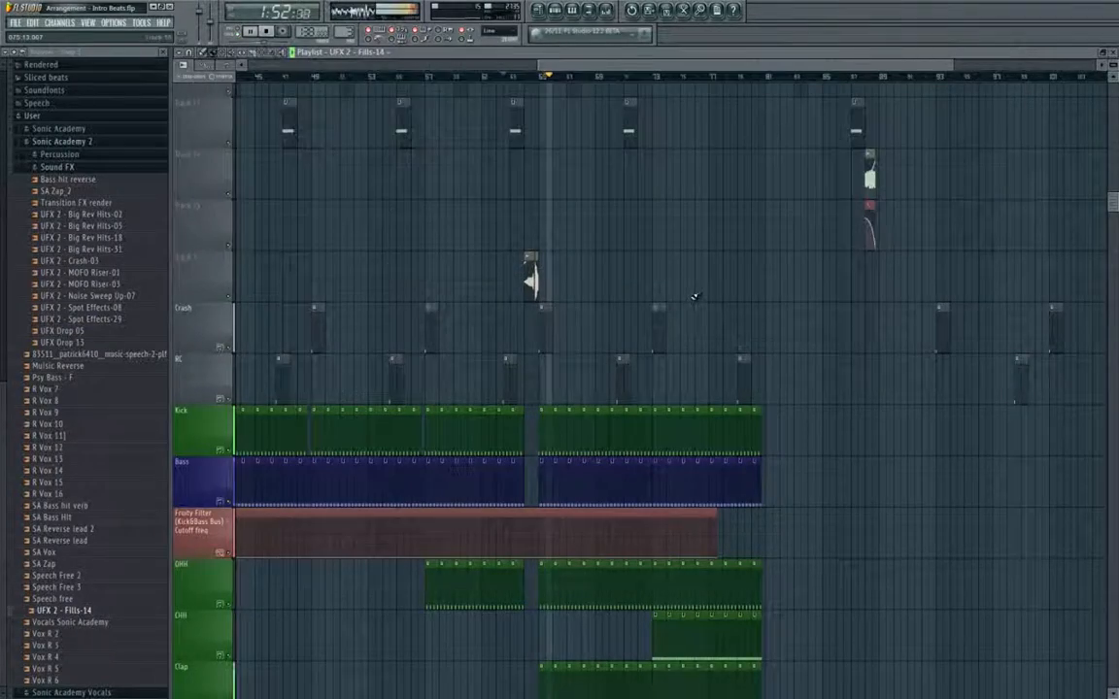
# Stop playback and copy the Kick and Bass clips of bars 65 to 80 so the copies start at bar 81.
pyautogui.moveTo(733, 559); pyautogui.dragTo(667, 307)
pyautogui.scroll(-3, 668, 306)
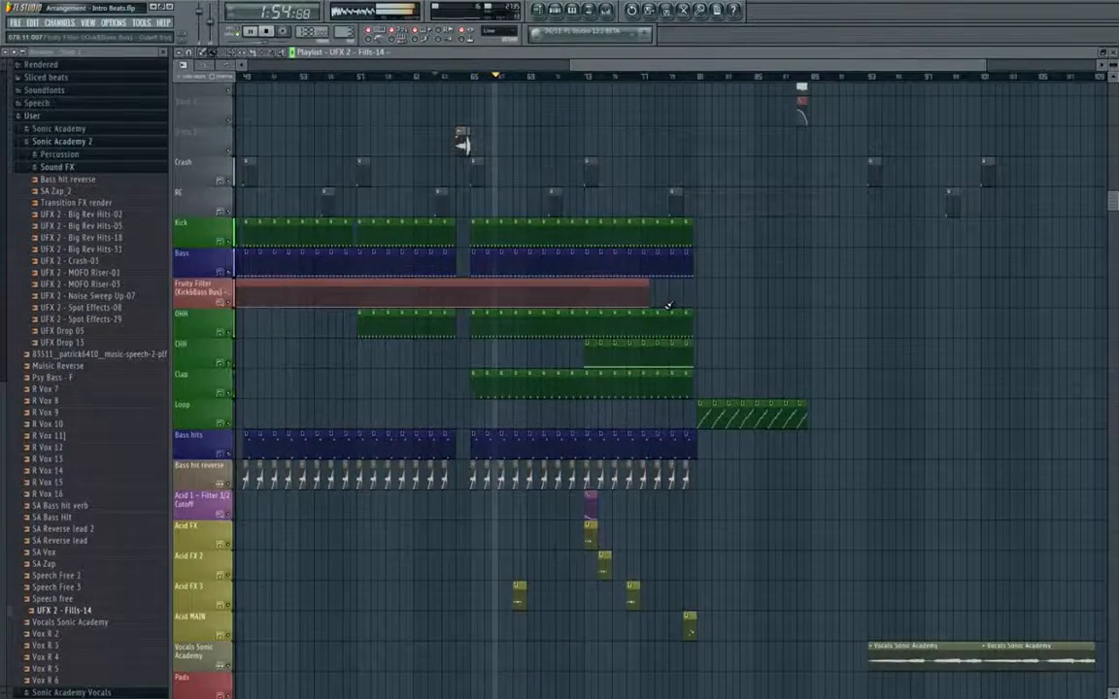
pyautogui.scroll(-3, 668, 307)
pyautogui.press('space')
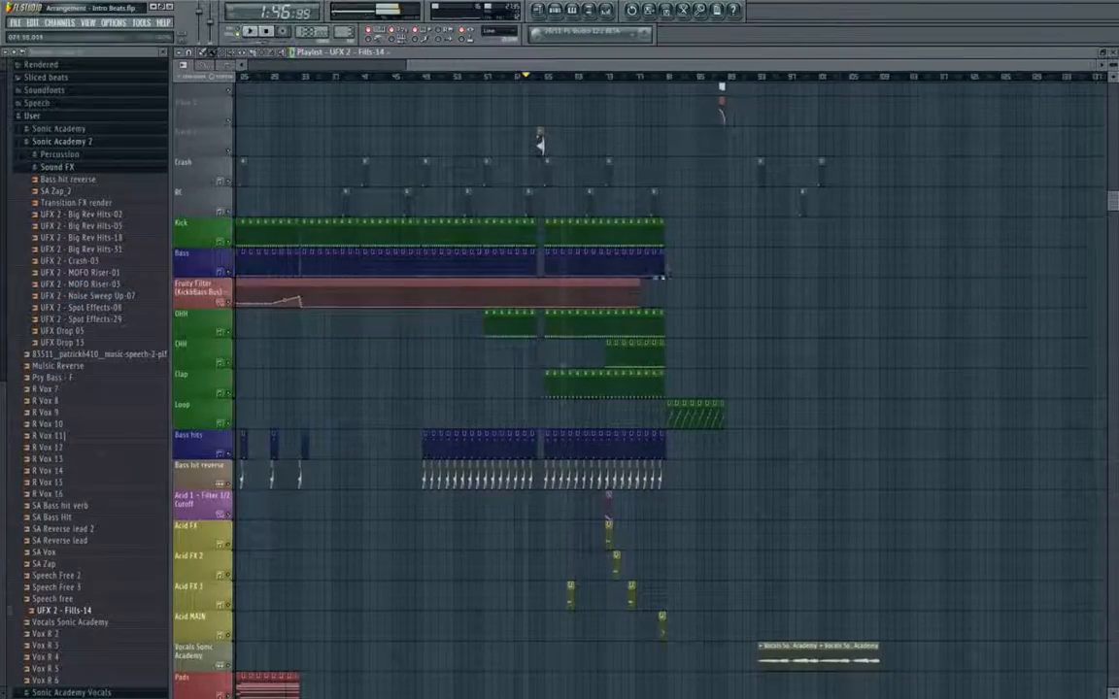
pyautogui.moveTo(662, 271); pyautogui.dragTo(587, 314)
pyautogui.scroll(2, 587, 314)
pyautogui.click(267, 31)
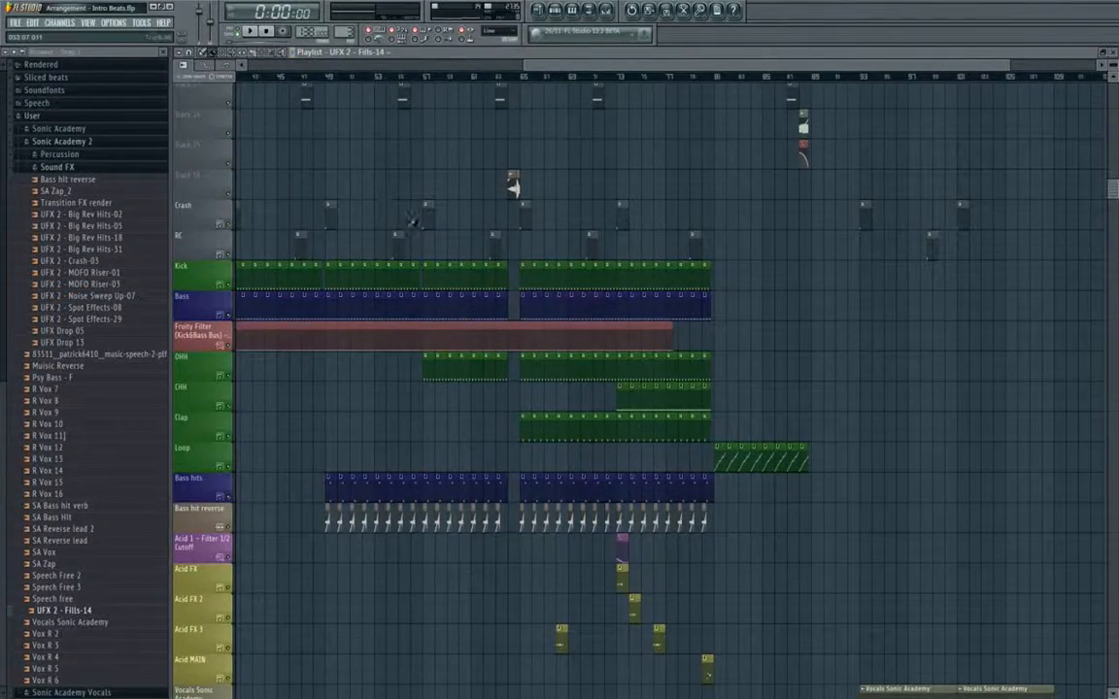
pyautogui.moveTo(753, 341); pyautogui.dragTo(701, 338)
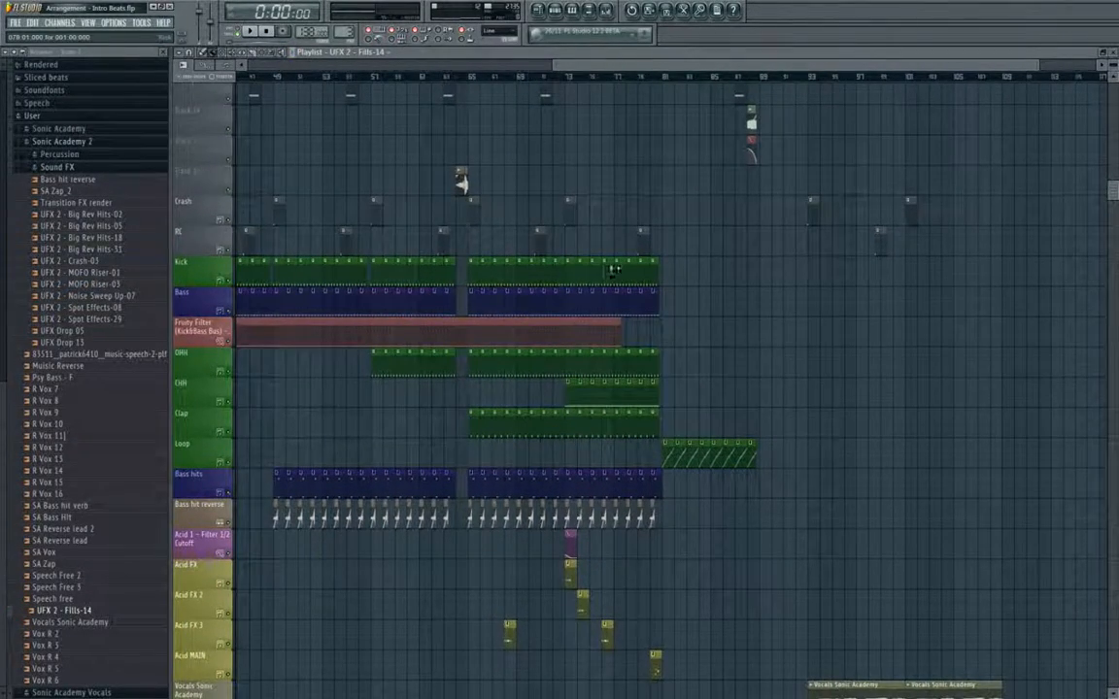
pyautogui.moveTo(472, 259); pyautogui.dragTo(658, 343)
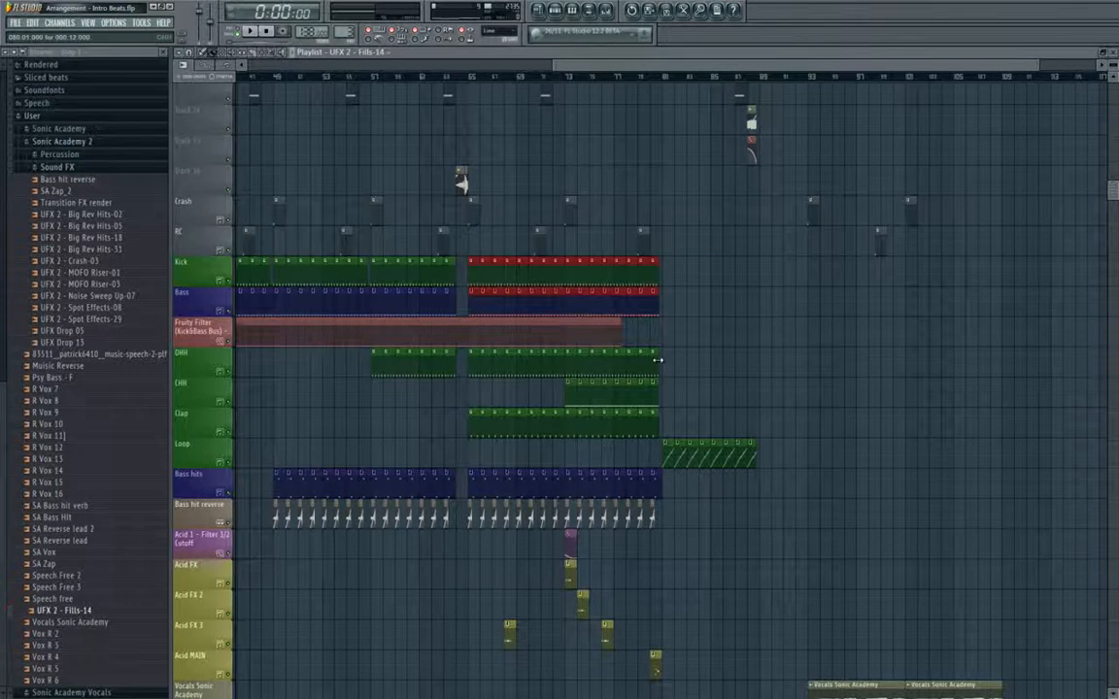
pyautogui.moveTo(832, 311); pyautogui.dragTo(760, 312)
# Copy the OHH, CHH and Clap clips of bars 73 to 80 so the copies start at bar 81.
pyautogui.moveTo(676, 352); pyautogui.dragTo(480, 439)
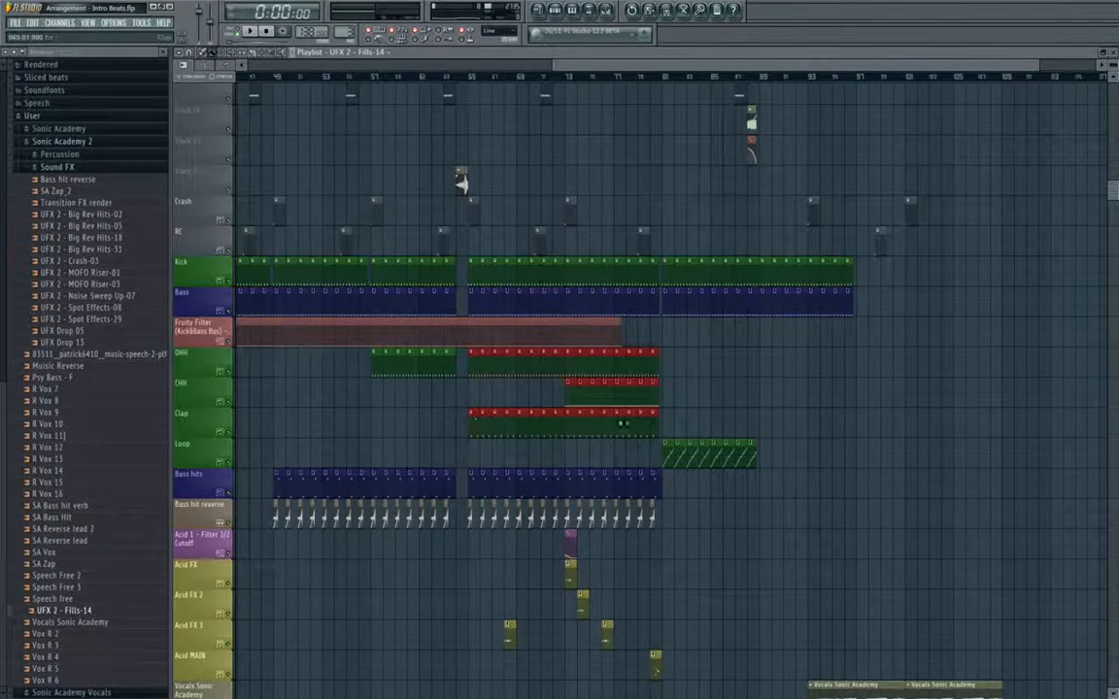
pyautogui.click(680, 368)
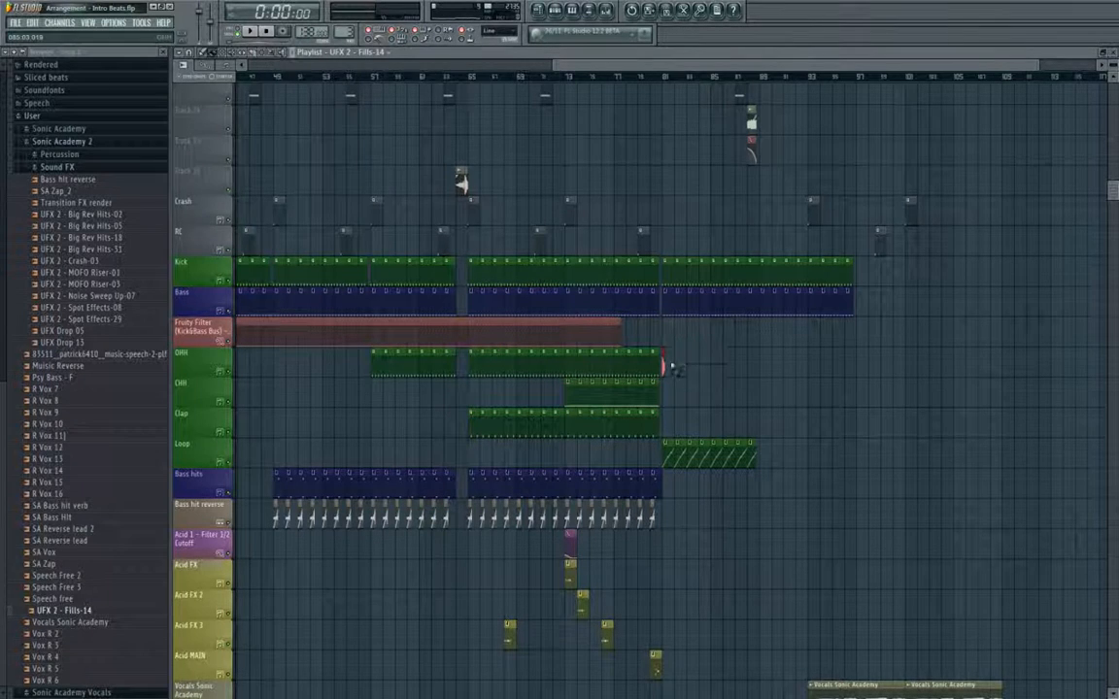
pyautogui.moveTo(668, 354); pyautogui.dragTo(689, 424)
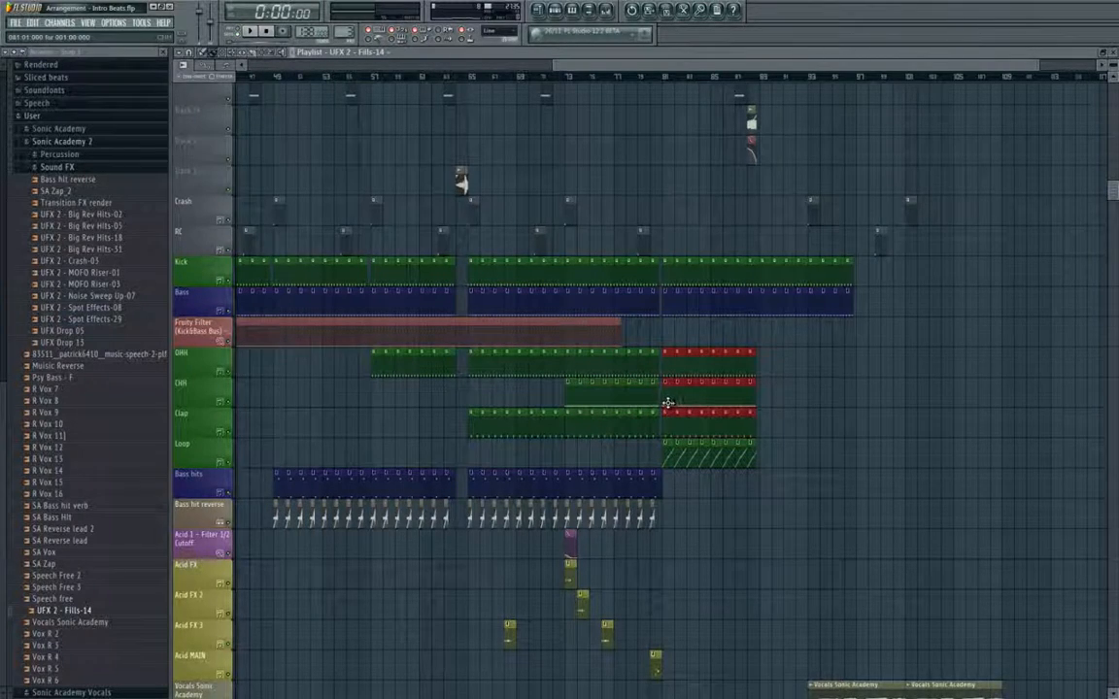
pyautogui.press('space')
# Copy the Bass hits, Bass hit reverse, Acid filter automation and acid clips from bars 73 to 80 eight bars later, starting at bar 81.
pyautogui.scroll(-3, 614, 316)
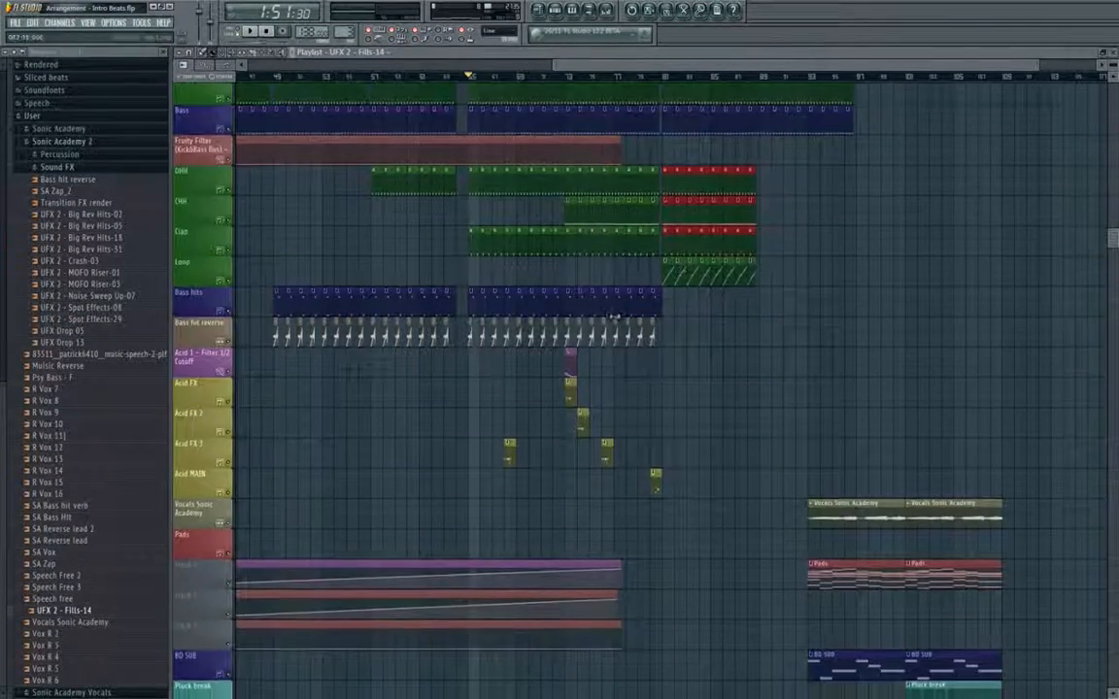
pyautogui.moveTo(574, 304); pyautogui.dragTo(664, 456)
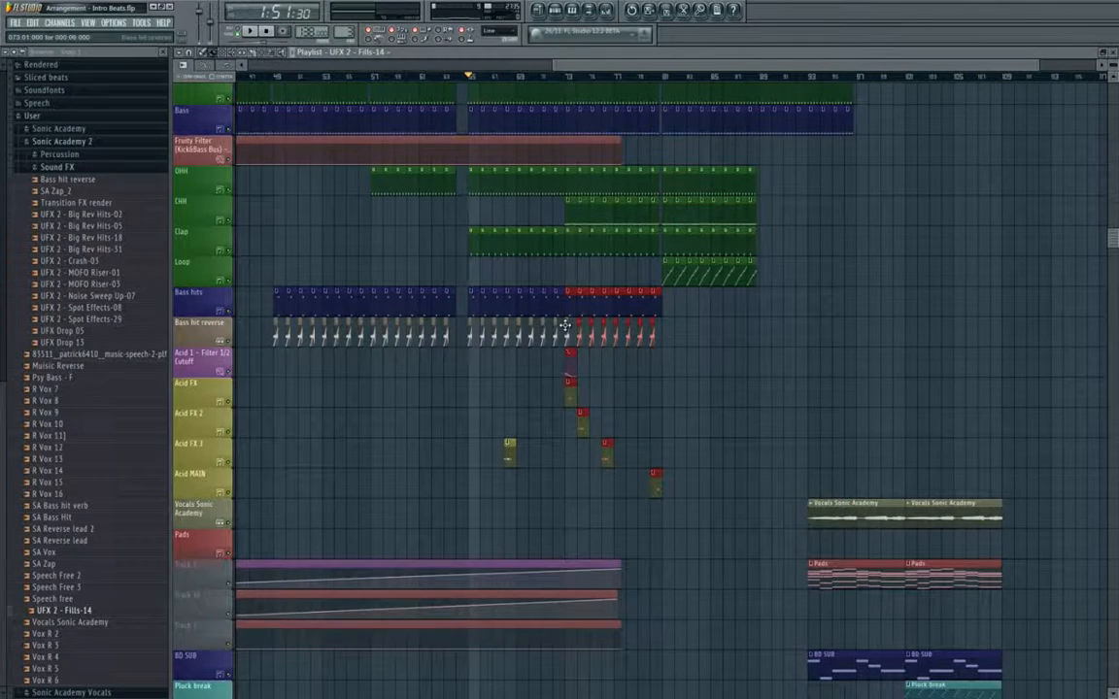
pyautogui.moveTo(576, 301); pyautogui.dragTo(669, 305)
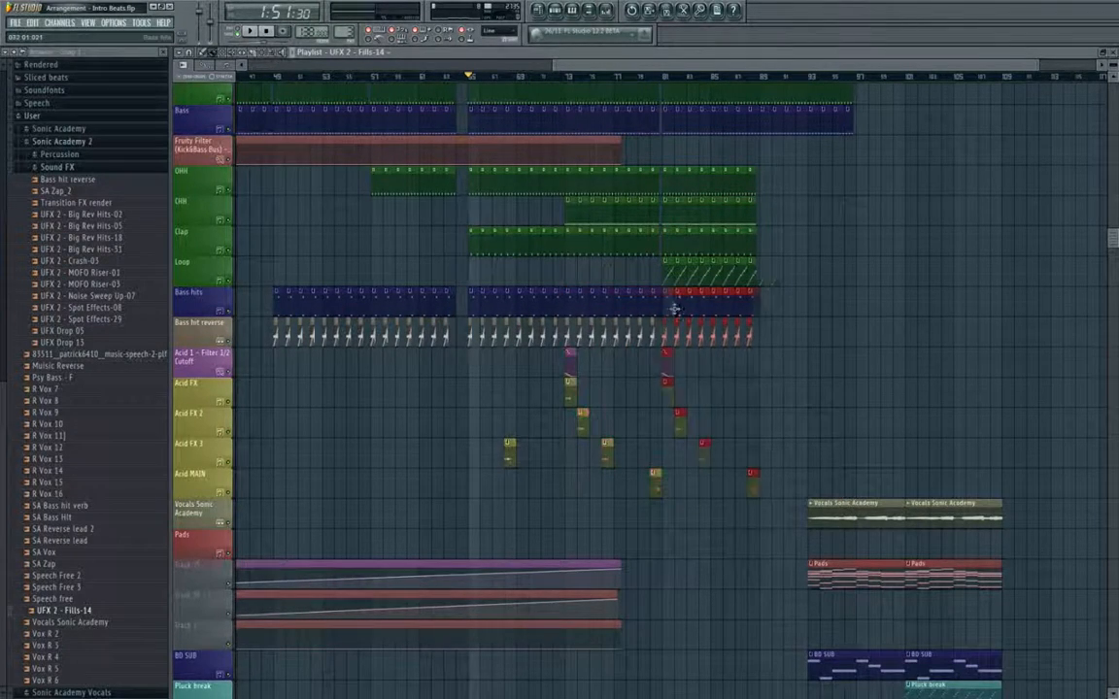
# Copy the short effect clips and the Big Rev Hits-05, -31 and -18 clips following bar 65 eight bars later, into the bar 73 section.
pyautogui.scroll(4, 667, 320)
pyautogui.scroll(6, 669, 326)
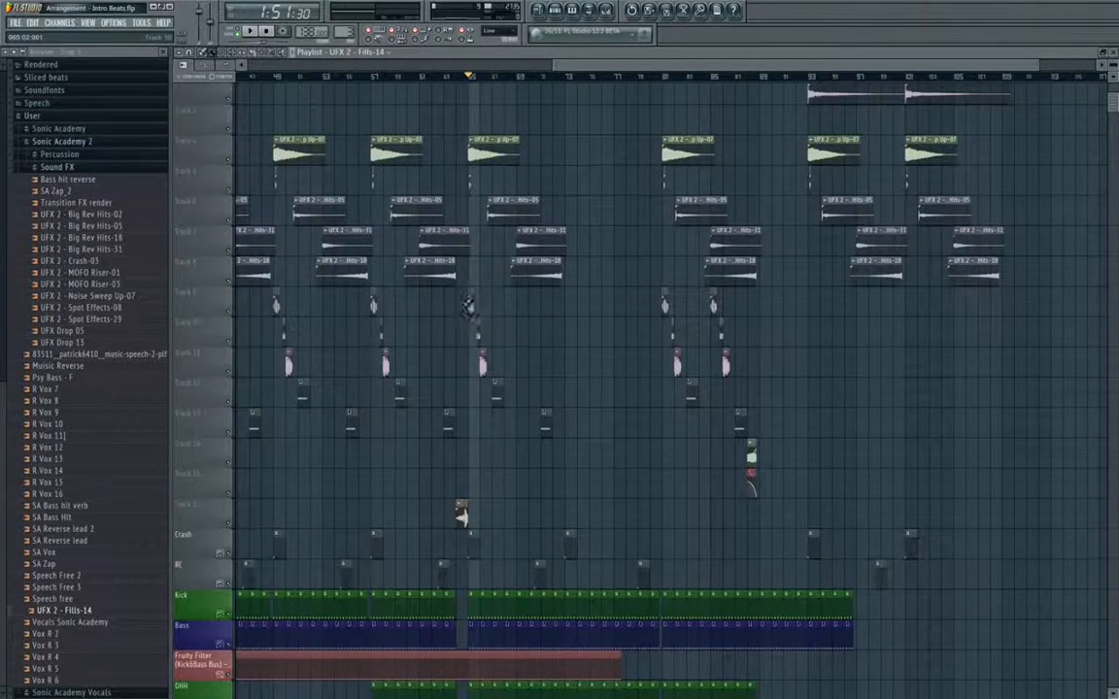
pyautogui.moveTo(468, 306); pyautogui.dragTo(690, 424)
pyautogui.rightClick(545, 420)
pyautogui.press('Escape')
pyautogui.scroll(1, 690, 423)
pyautogui.moveTo(558, 321); pyautogui.dragTo(604, 253)
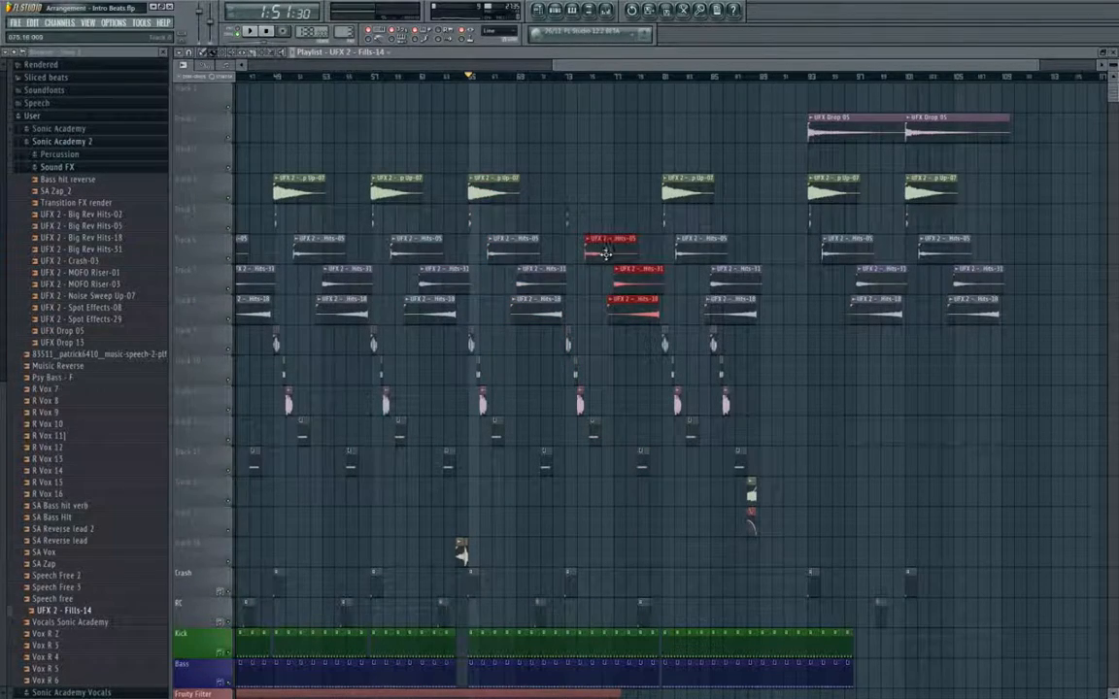
# Copy the RC clip before bar 73 and the Crash clip at bar 73 eight bars later, placing the Crash at bar 81.
pyautogui.scroll(-6, 691, 343)
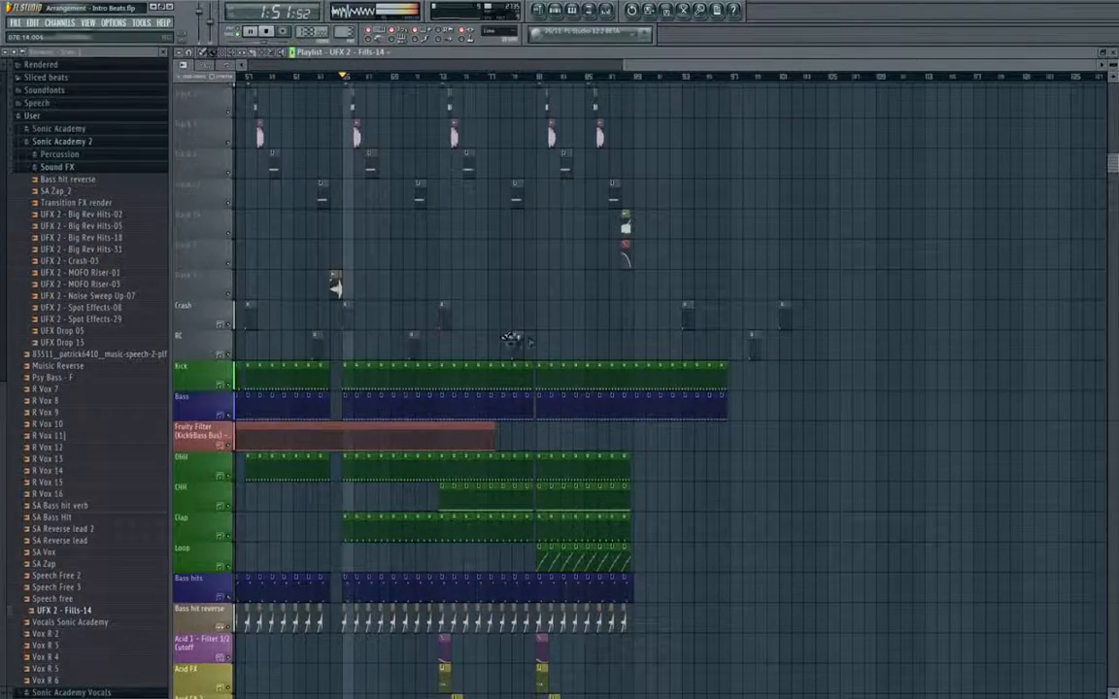
pyautogui.moveTo(443, 322); pyautogui.dragTo(542, 325)
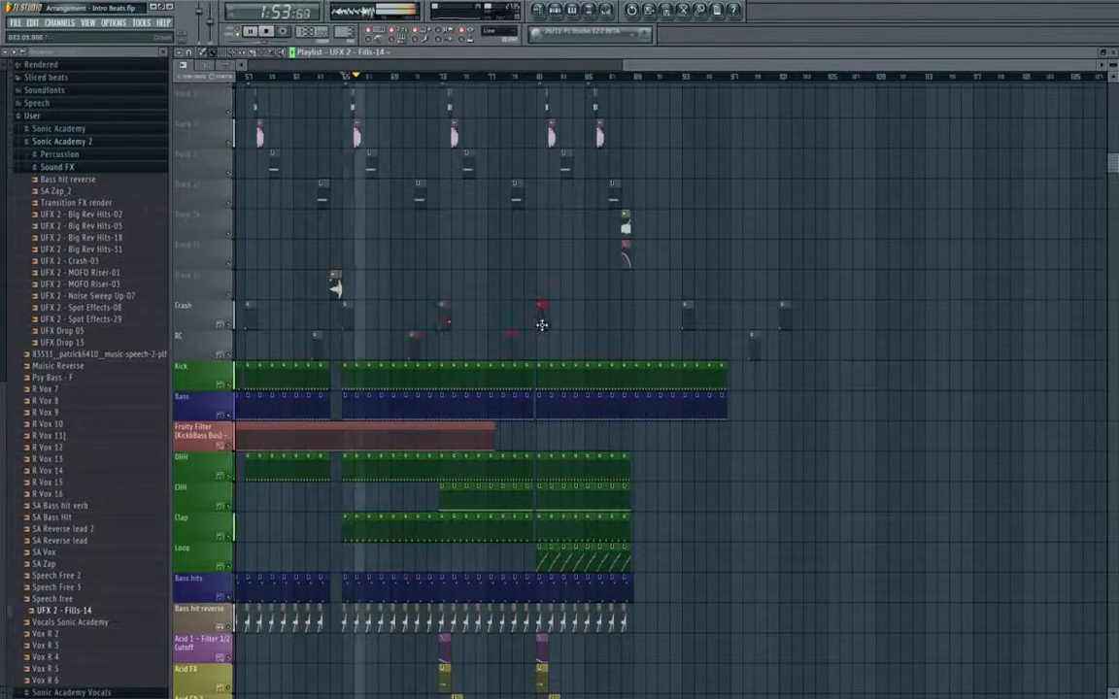
# Extend the Fruity Filter (Kick&Bass Bus) cutoff automation clip to about bar 92.
pyautogui.scroll(3, 533, 310)
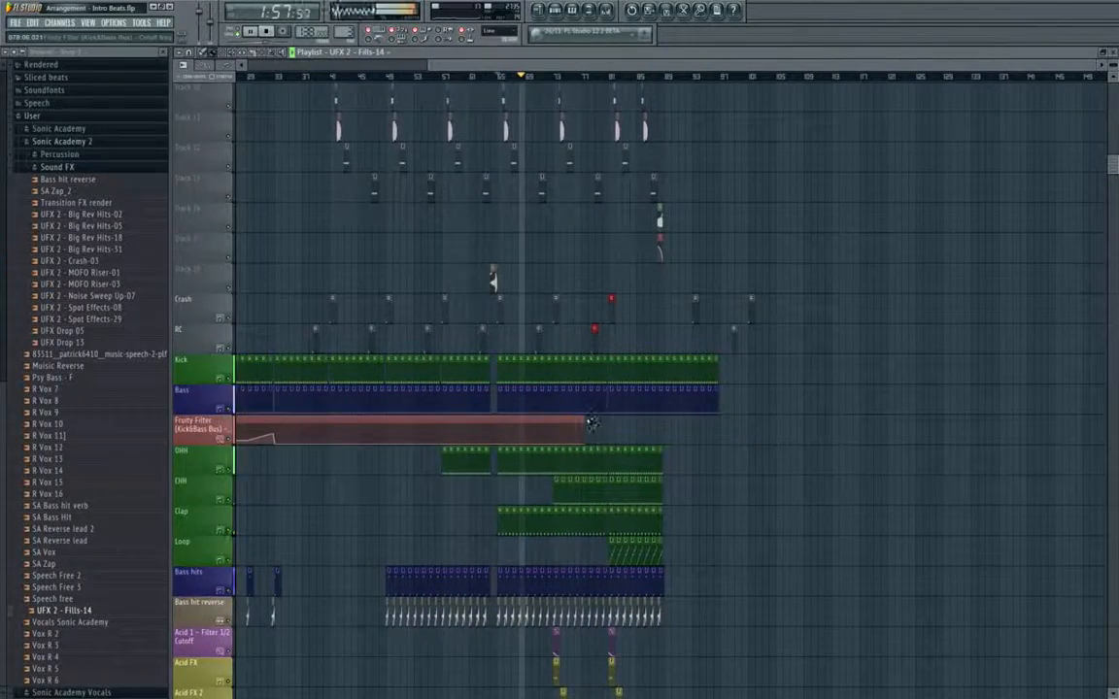
pyautogui.moveTo(590, 424); pyautogui.dragTo(680, 421)
# Move the selected effect, Crash, RC, vocal and pad clips from bar 93 onward twelve bars later, starting at bar 105.
pyautogui.scroll(2, 604, 389)
pyautogui.scroll(1, 599, 393)
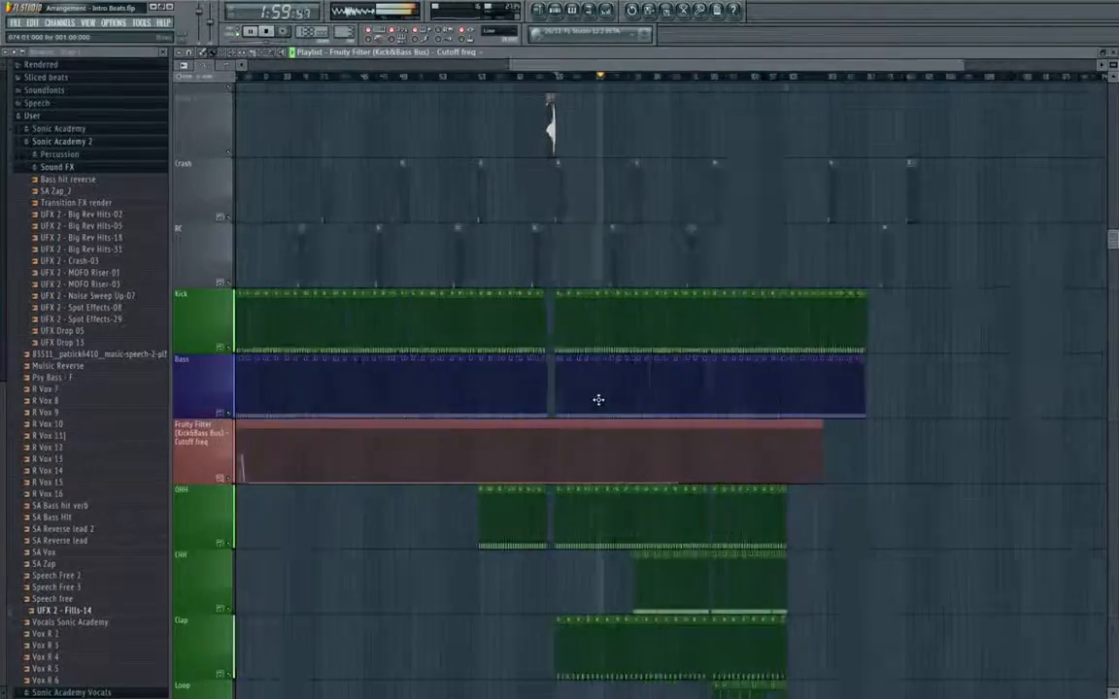
pyautogui.scroll(-10, 598, 399)
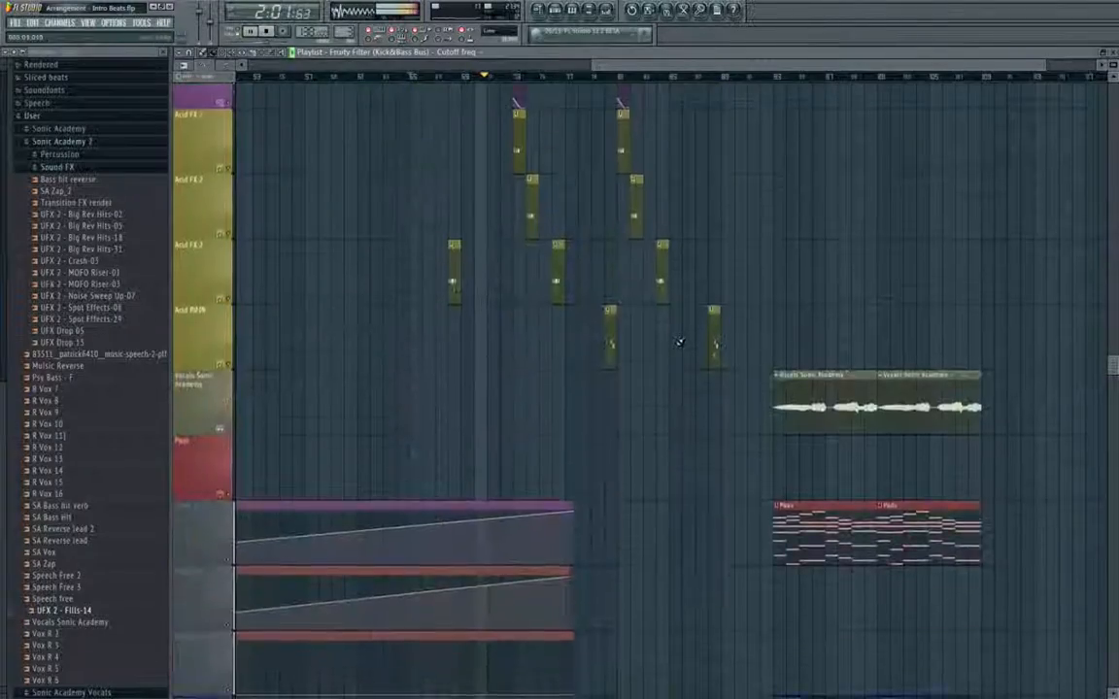
pyautogui.scroll(-4, 679, 342)
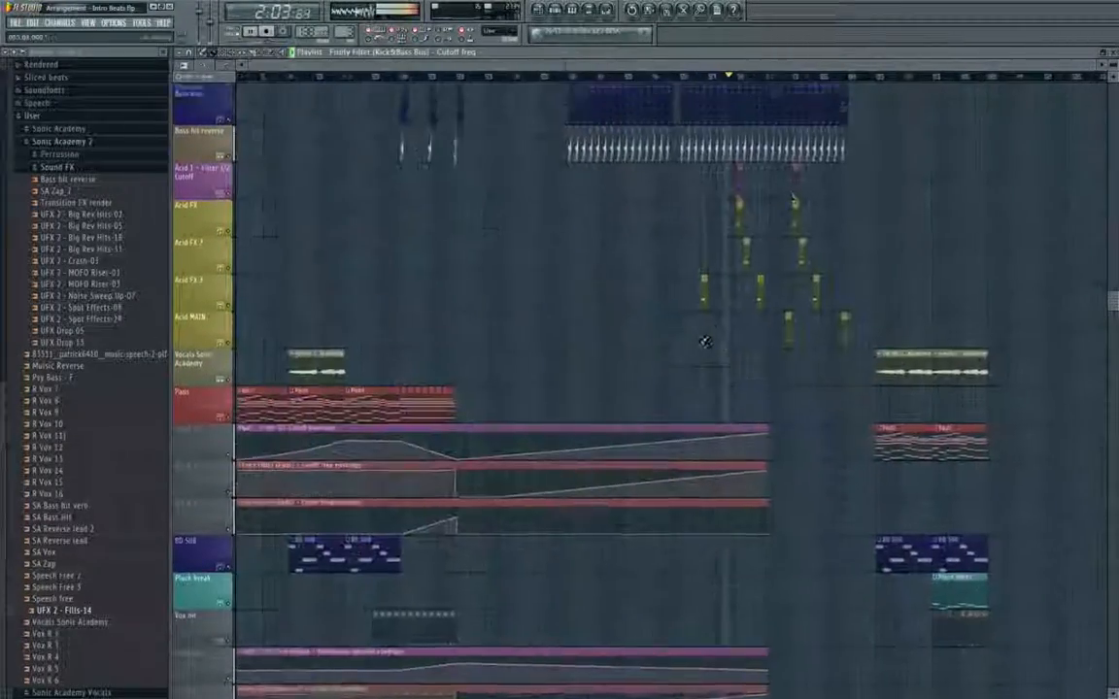
pyautogui.scroll(5, 777, 467)
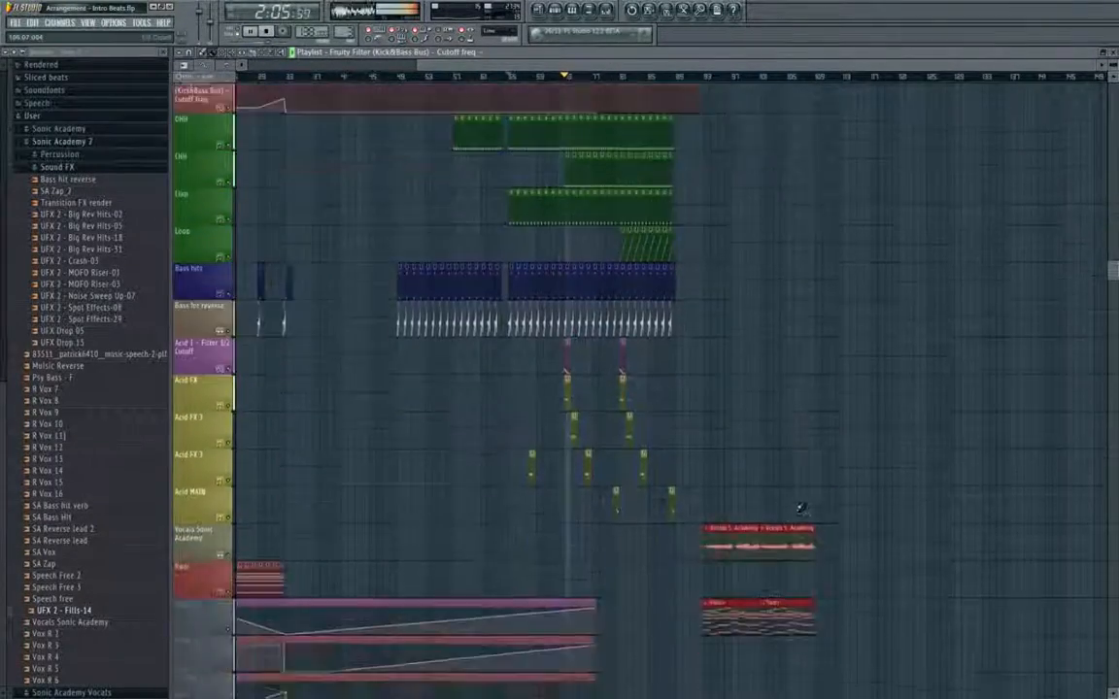
pyautogui.scroll(8, 792, 508)
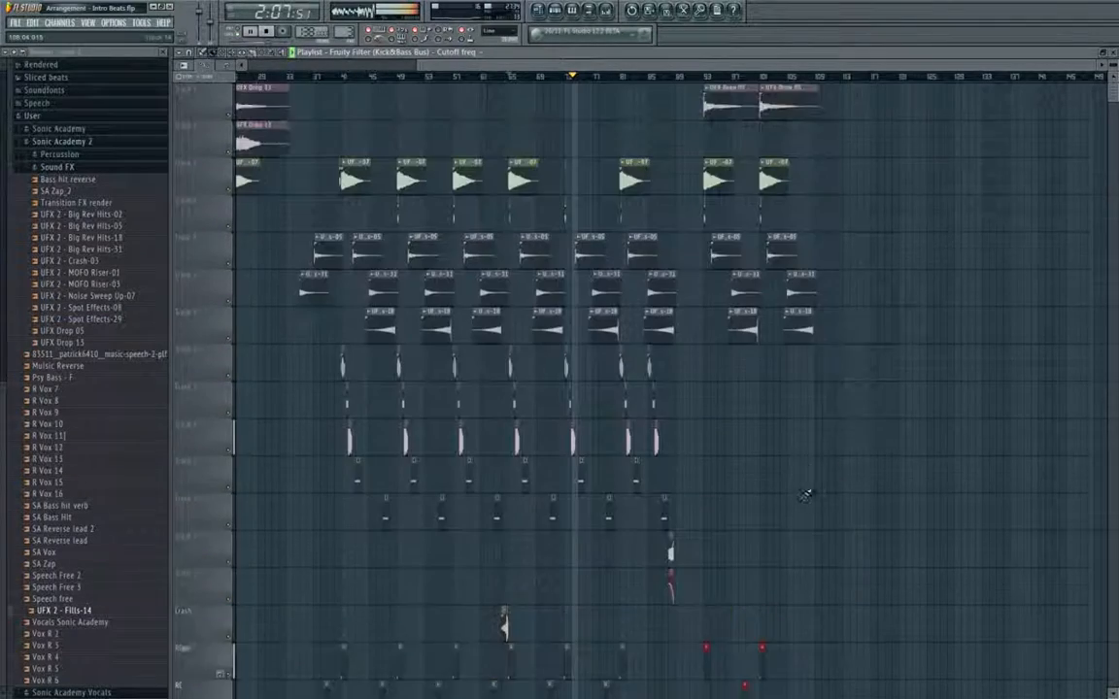
pyautogui.scroll(1, 805, 496)
pyautogui.moveTo(805, 495); pyautogui.dragTo(697, 115)
pyautogui.moveTo(762, 162); pyautogui.dragTo(811, 145)
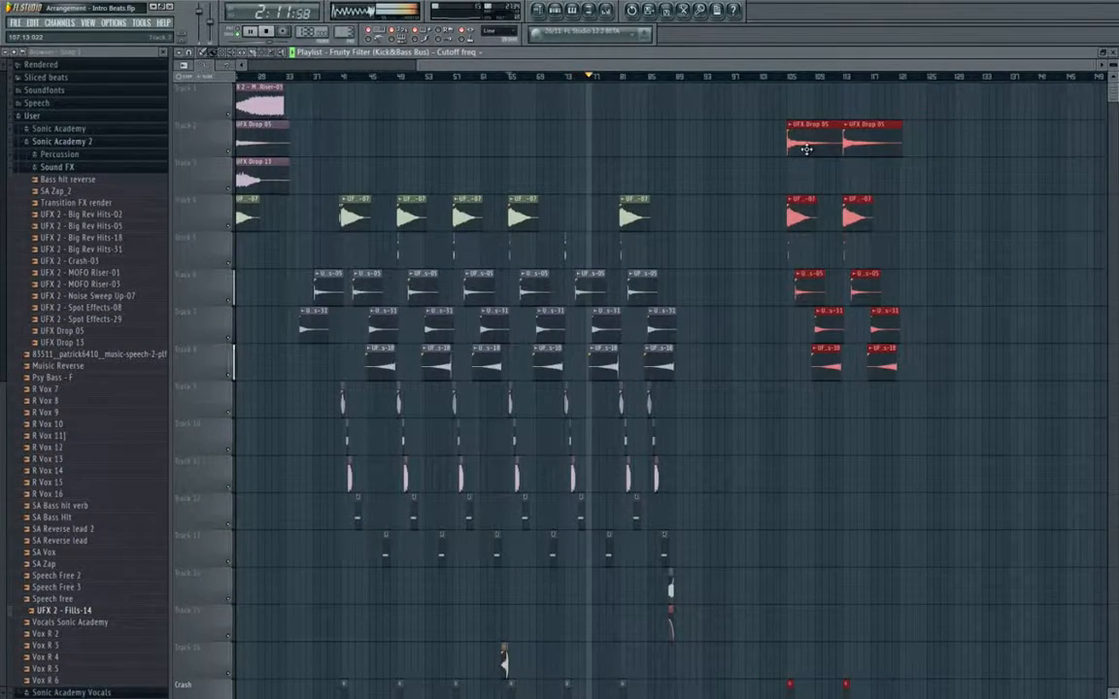
# Review the drum, bass, effect and acid tracks around bars 69 to 89 during playback and stop playback.
pyautogui.scroll(-6, 694, 224)
pyautogui.scroll(-10, 693, 224)
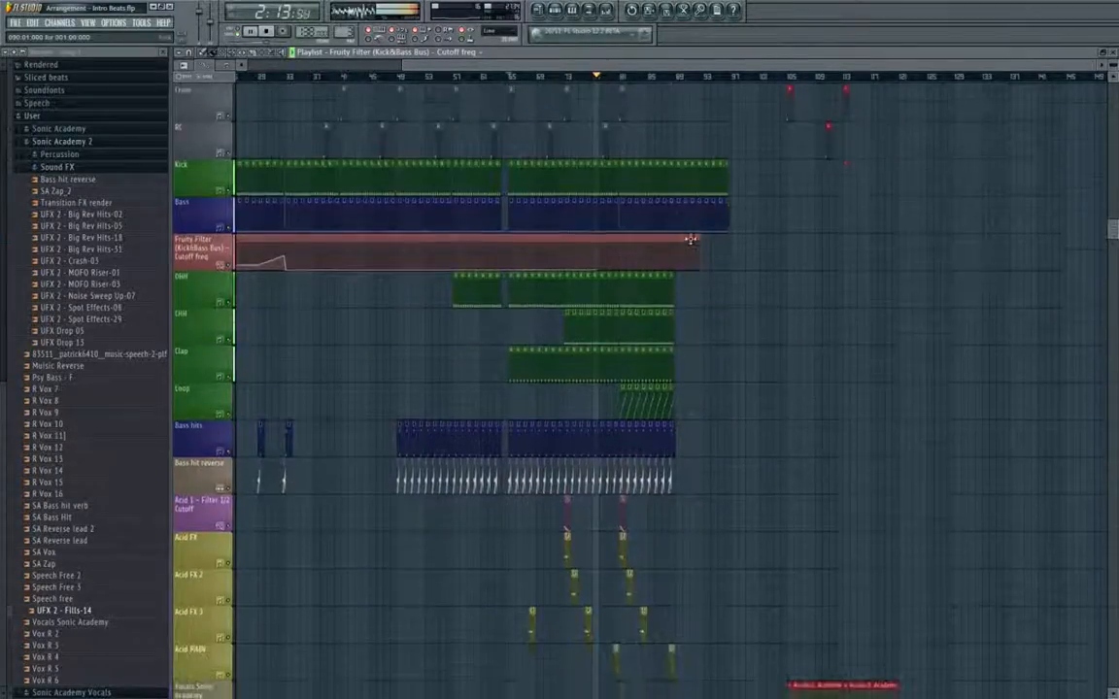
pyautogui.scroll(7, 689, 248)
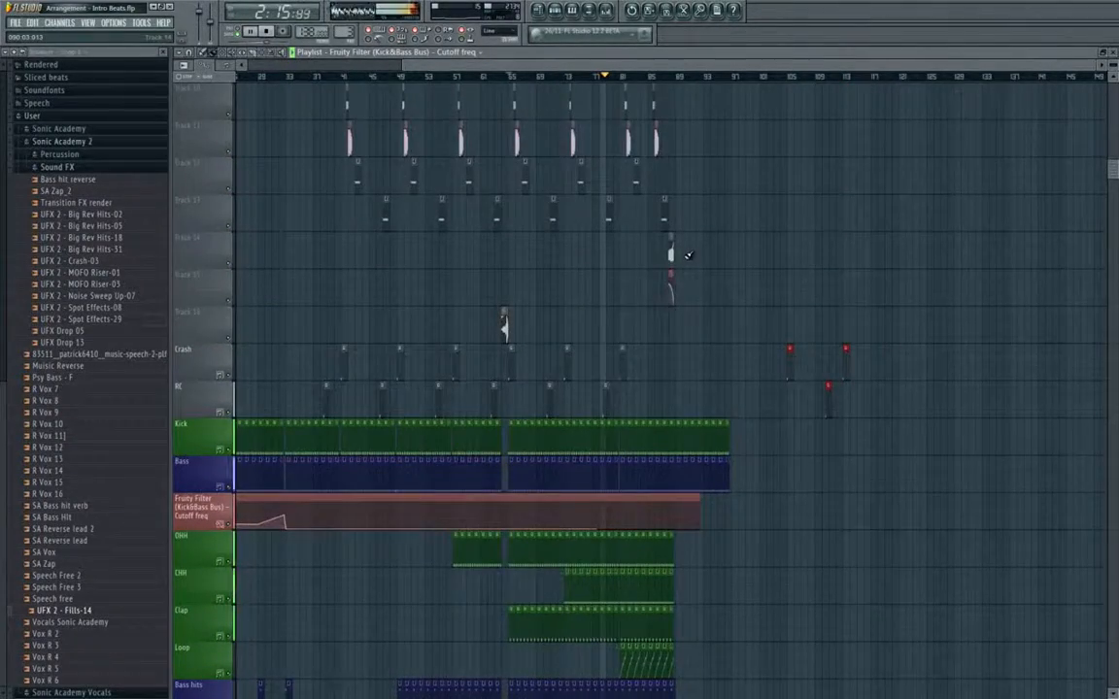
pyautogui.scroll(3, 661, 324)
pyautogui.scroll(-8, 655, 324)
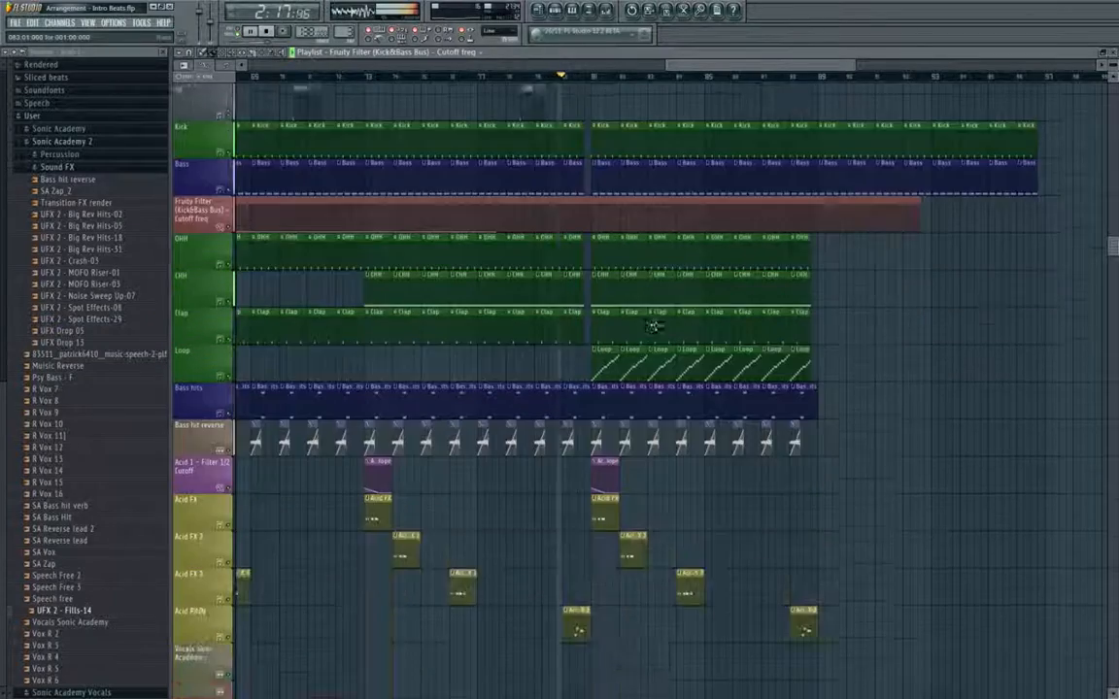
pyautogui.scroll(-1, 655, 327)
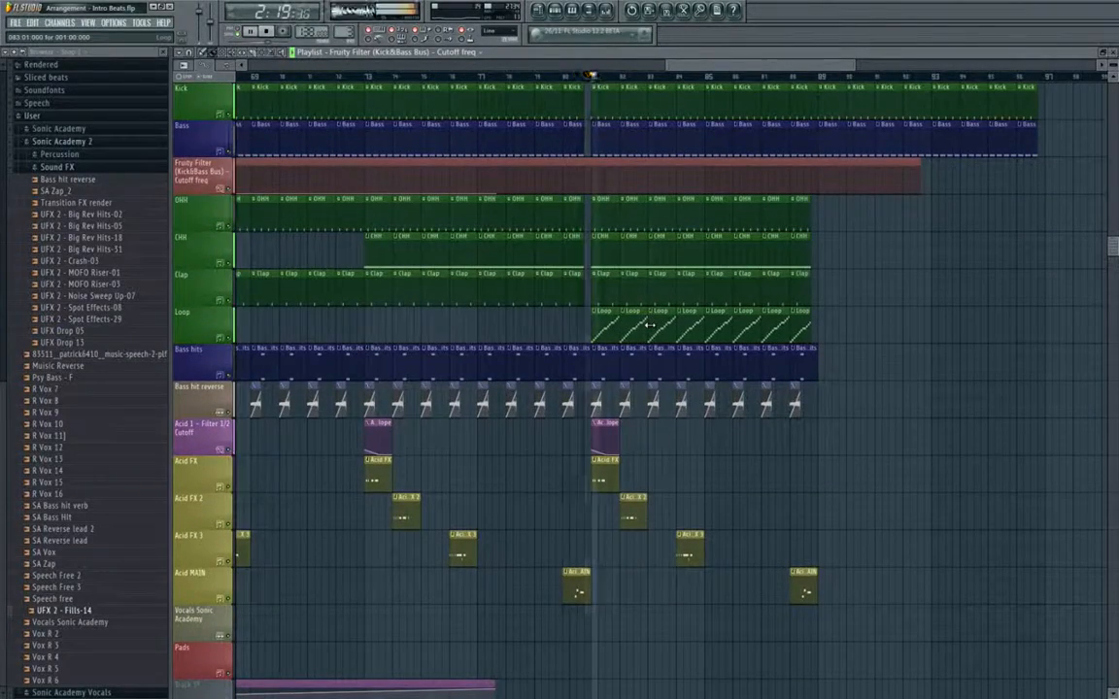
pyautogui.scroll(-8, 649, 326)
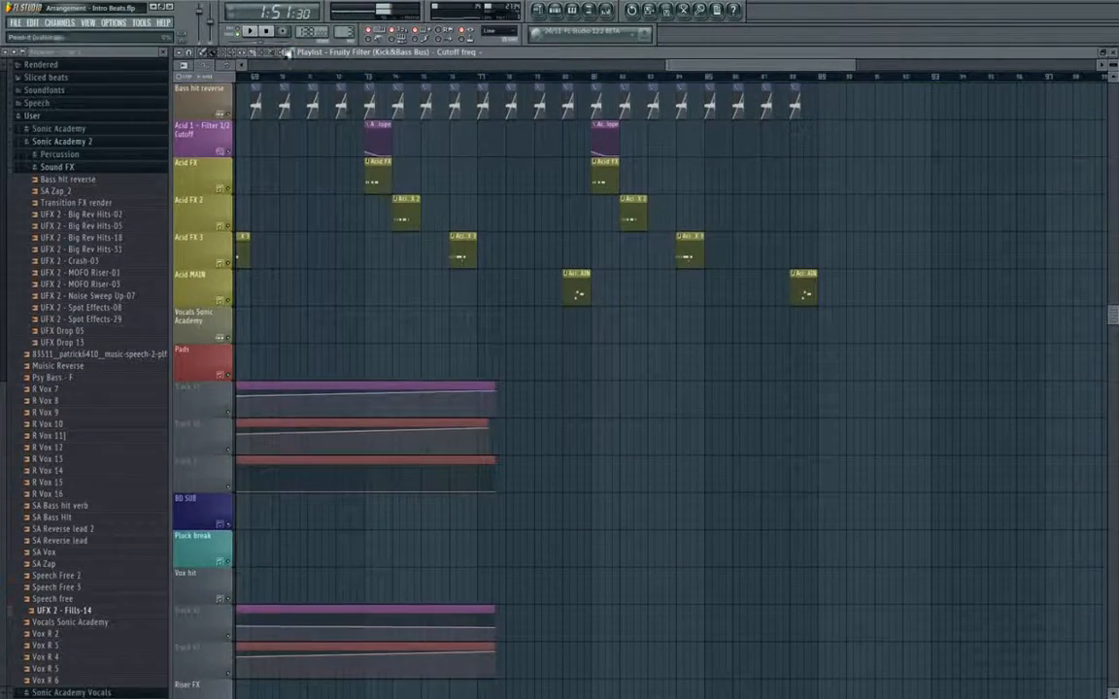
pyautogui.press('space')
# Copy the UFX 2 - MOFO Riser-03 clip before bar 33 to about bar 79 on the same track.
pyautogui.scroll(4, 534, 342)
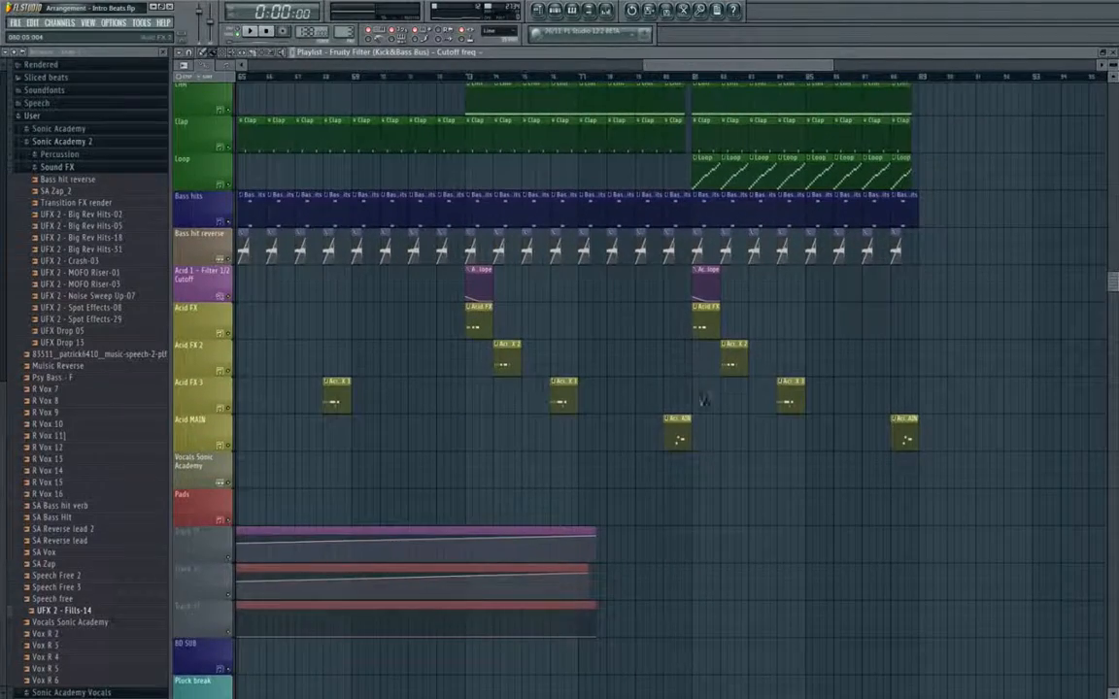
pyautogui.scroll(-15, 683, 432)
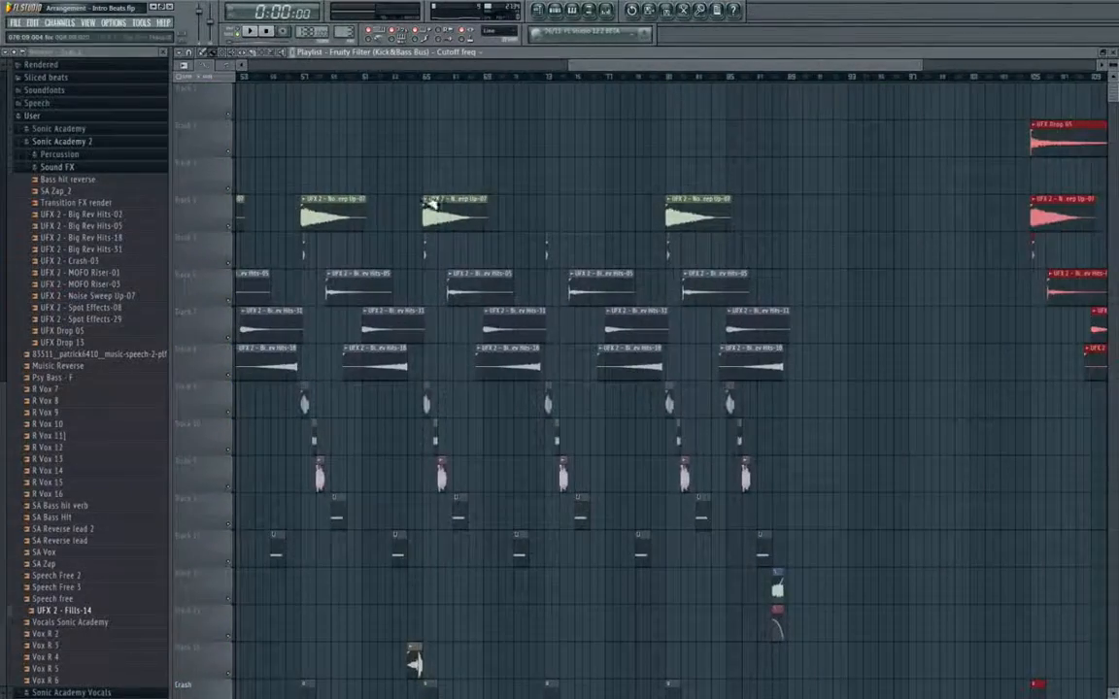
pyautogui.hscroll(-3, 470, 229)
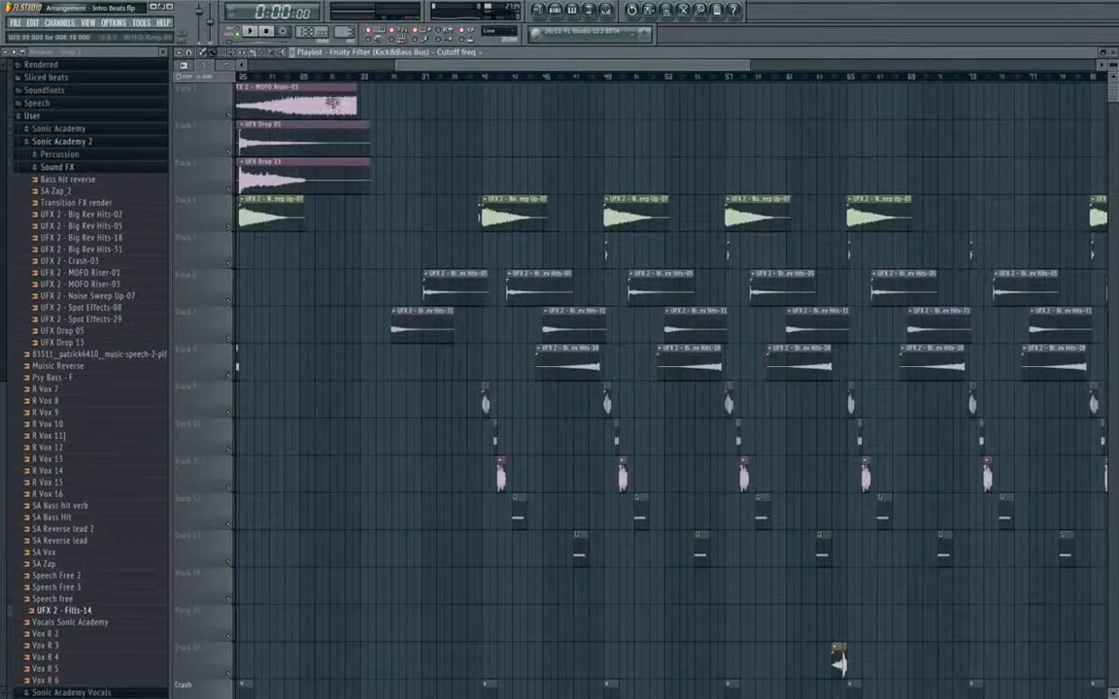
pyautogui.moveTo(331, 101); pyautogui.dragTo(549, 118)
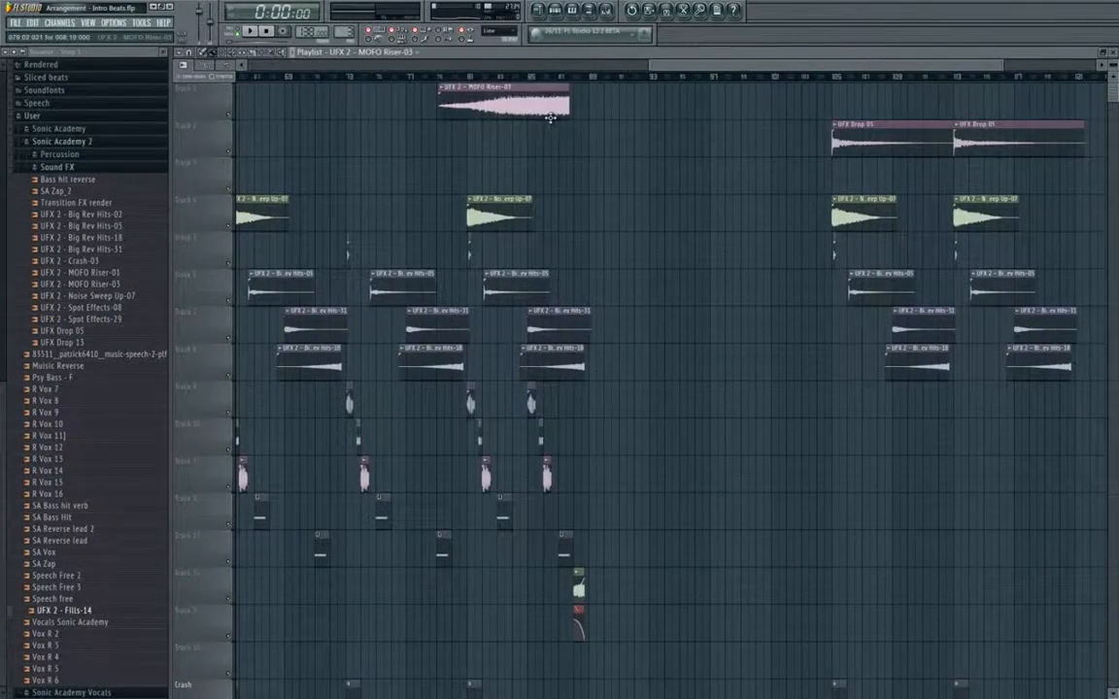
pyautogui.scroll(-5, 575, 362)
pyautogui.scroll(5, 537, 349)
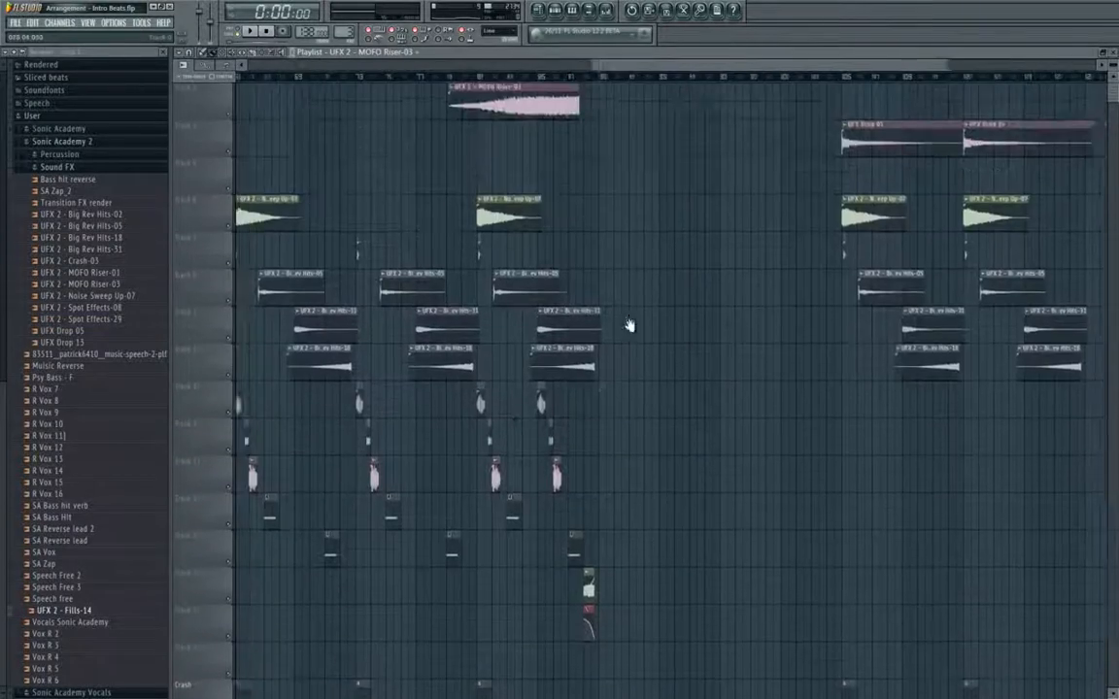
# Shift the copied MOFO Riser-03 clip earlier so it ends exactly at bar 81, where the Noise Sweep Up-07 clip starts.
pyautogui.hscroll(-3, 628, 325)
pyautogui.moveTo(774, 107); pyautogui.dragTo(734, 114)
pyautogui.scroll(2, 695, 105)
pyautogui.scroll(2, 694, 105)
pyautogui.scroll(1, 721, 117)
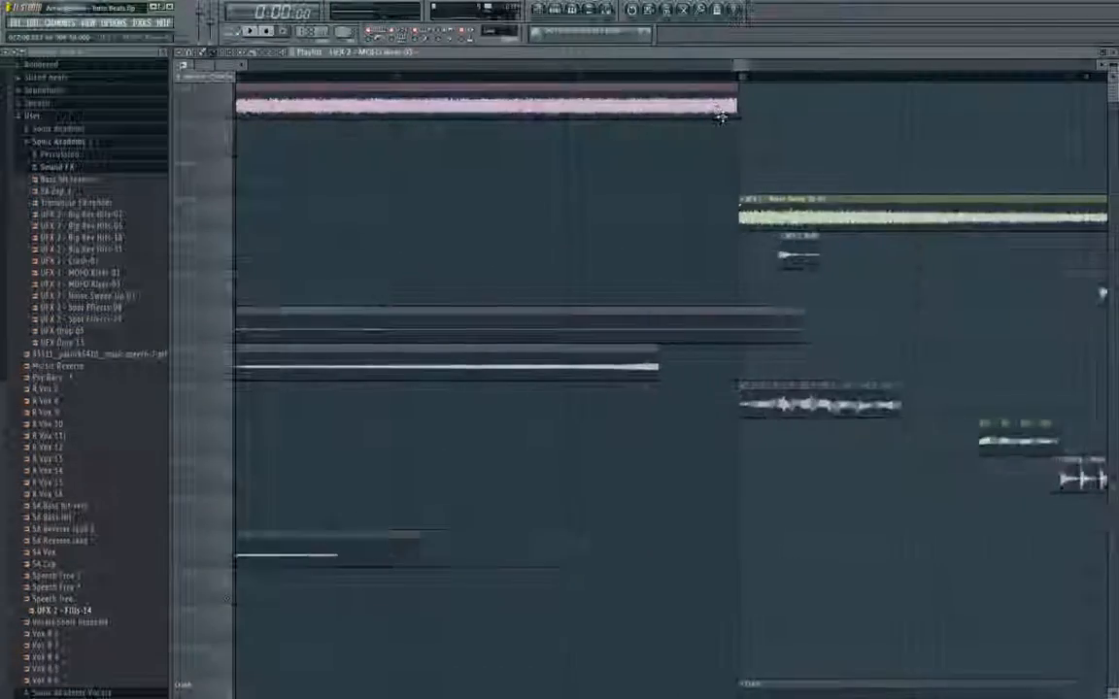
pyautogui.scroll(-1, 625, 97)
# Play back the end of the copied riser before bar 81 to check its transition, and stop playback.
pyautogui.press('space')
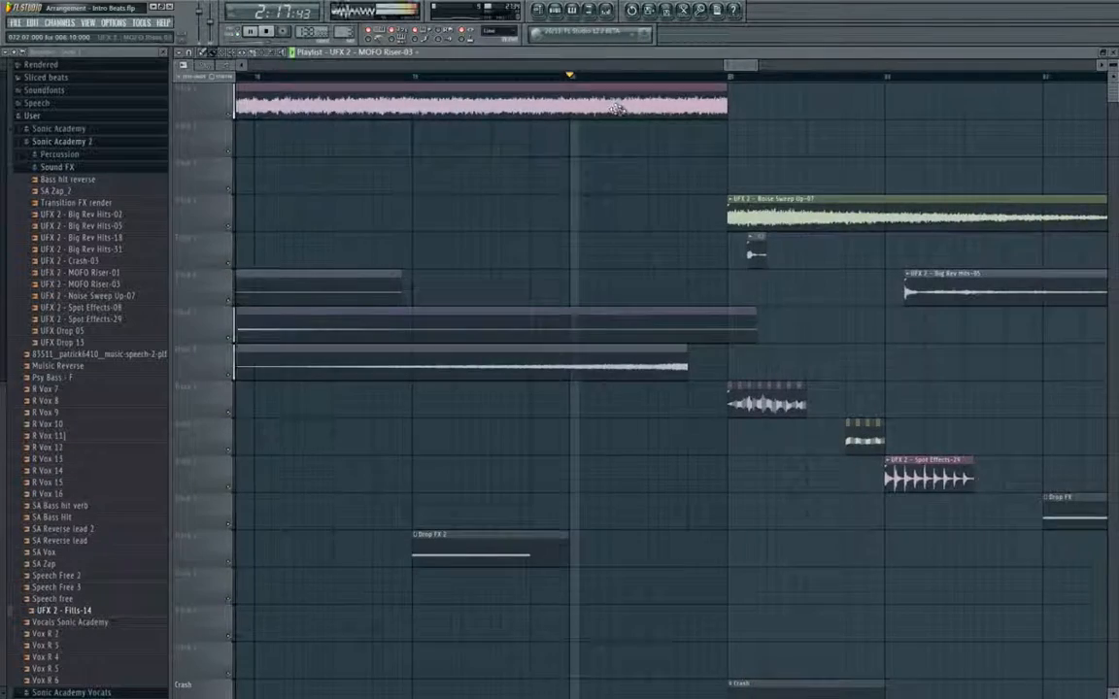
pyautogui.scroll(-3, 616, 109)
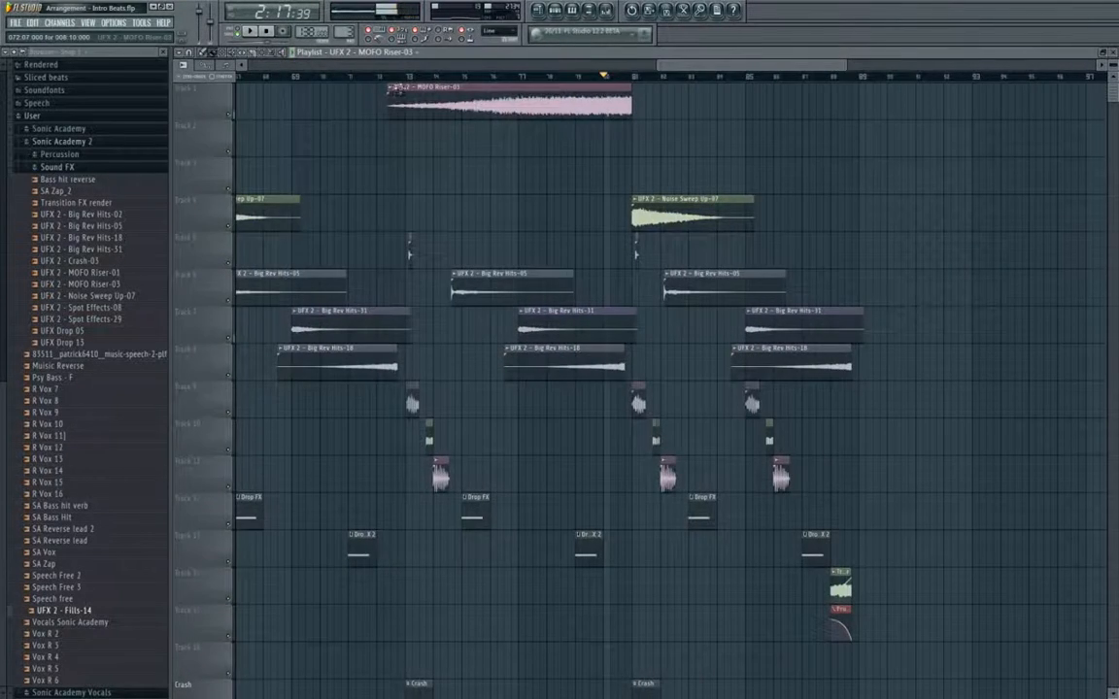
pyautogui.click(394, 87)
pyautogui.press('space')
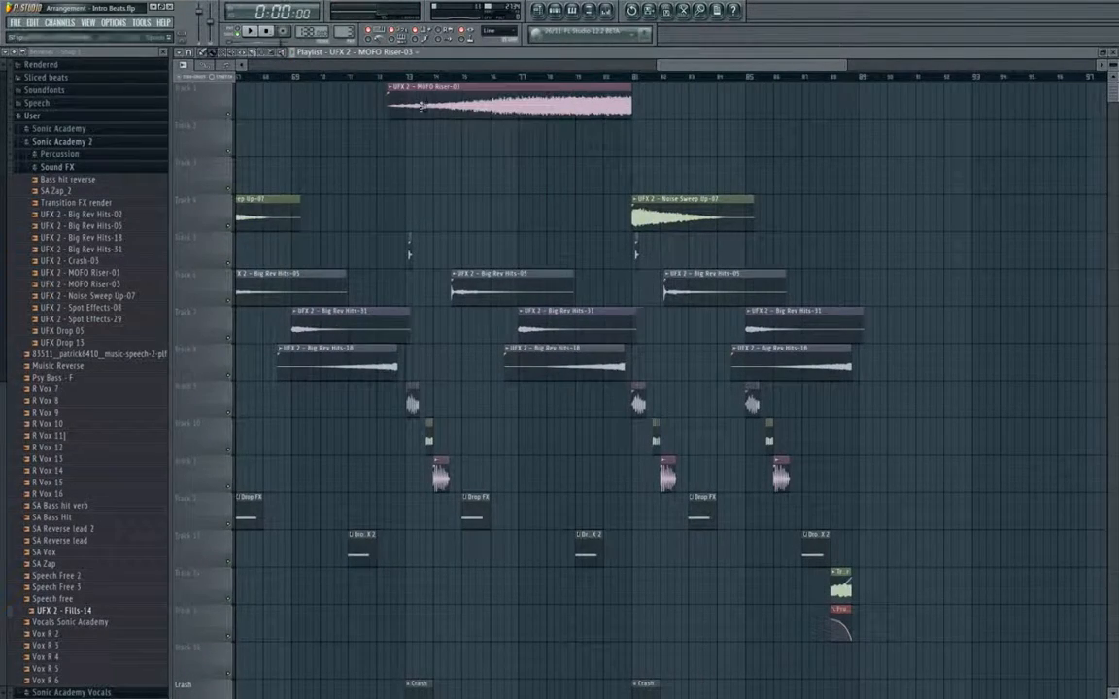
# Make the copied MOFO Riser-03 clip before bar 81 unique and close its channel settings.
pyautogui.click(393, 87)
pyautogui.click(419, 146)
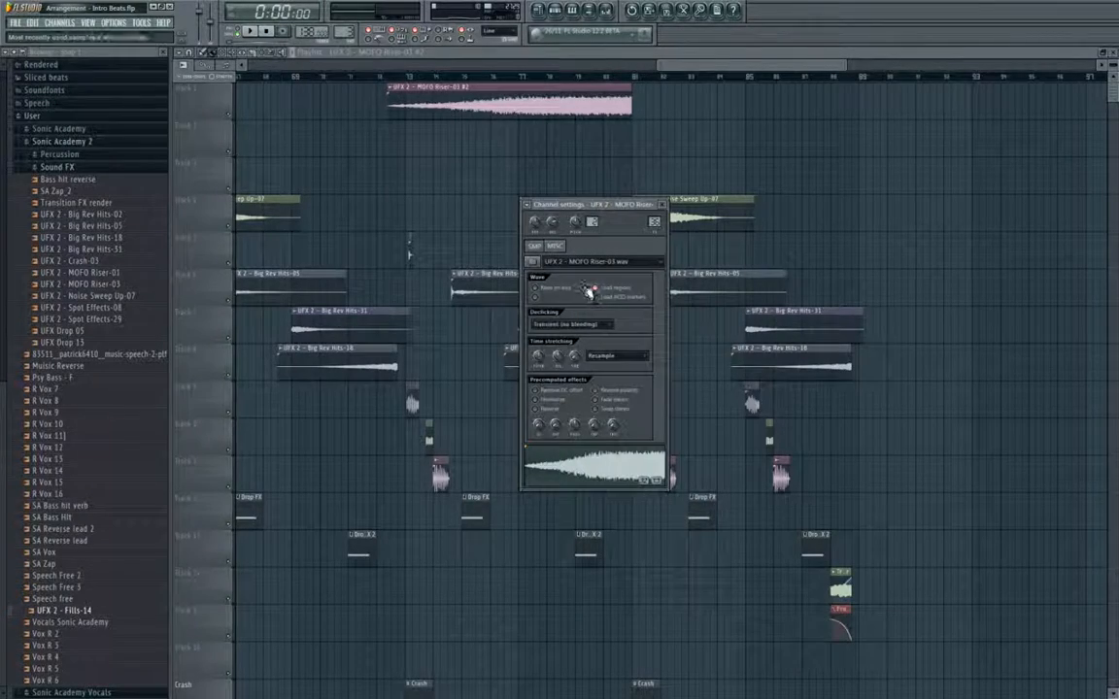
pyautogui.press('Escape')
# Lower the channel volume of the unique MOFO Riser-03 copy to about 48% while it plays, and close its settings.
pyautogui.scroll(-6, 385, 82)
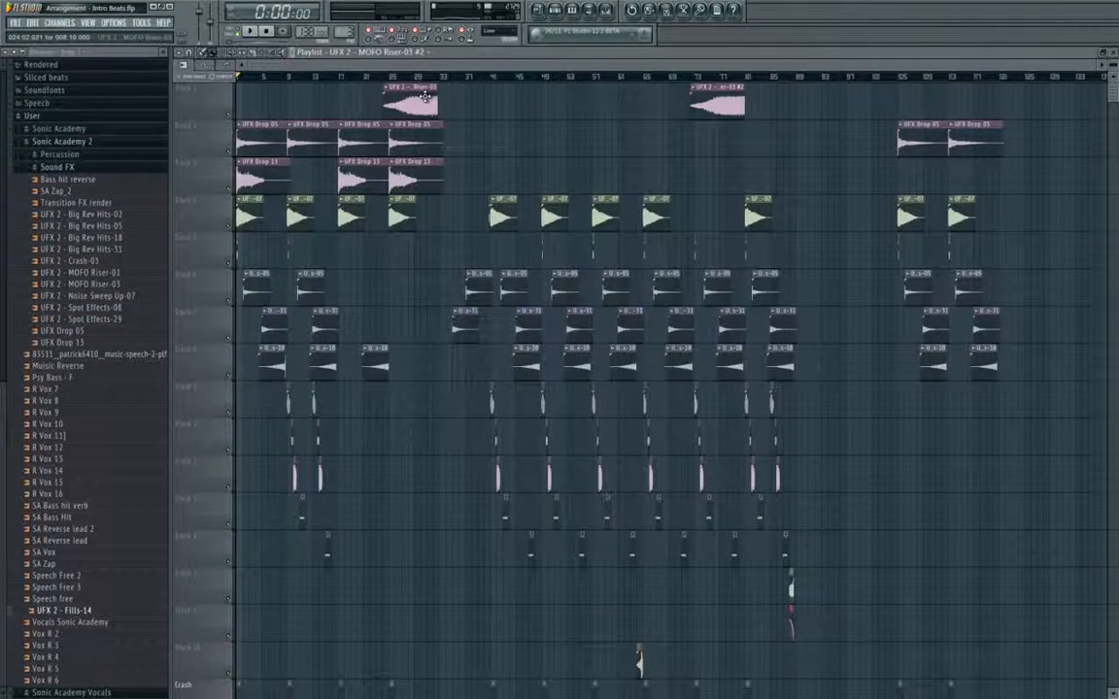
pyautogui.scroll(6, 735, 132)
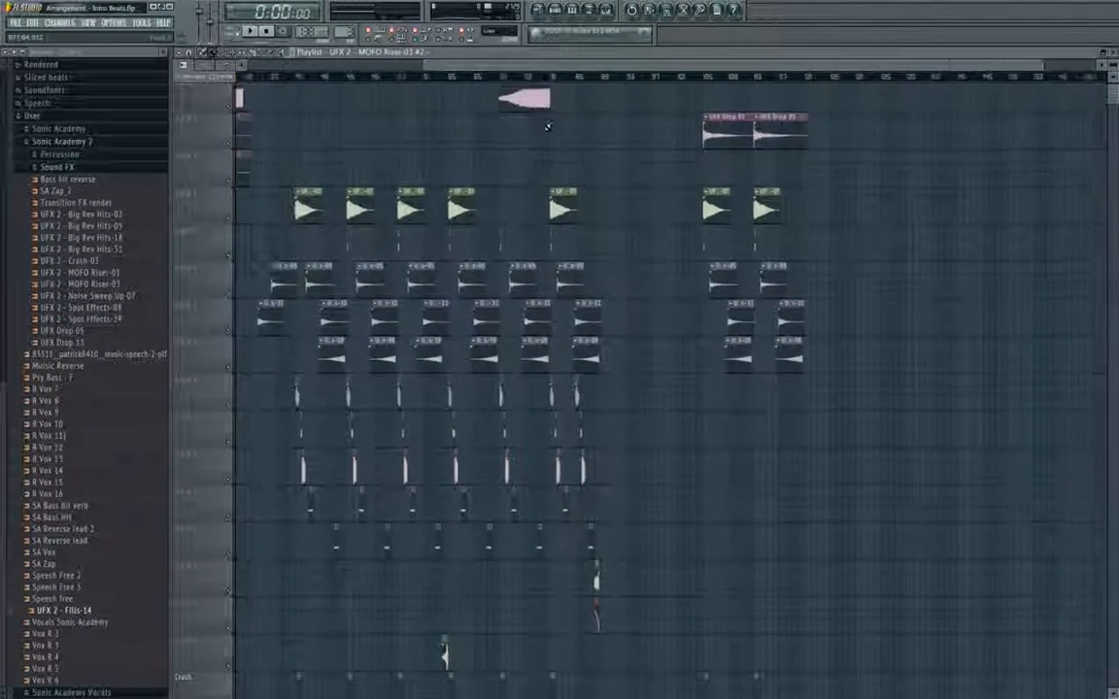
pyautogui.press('space')
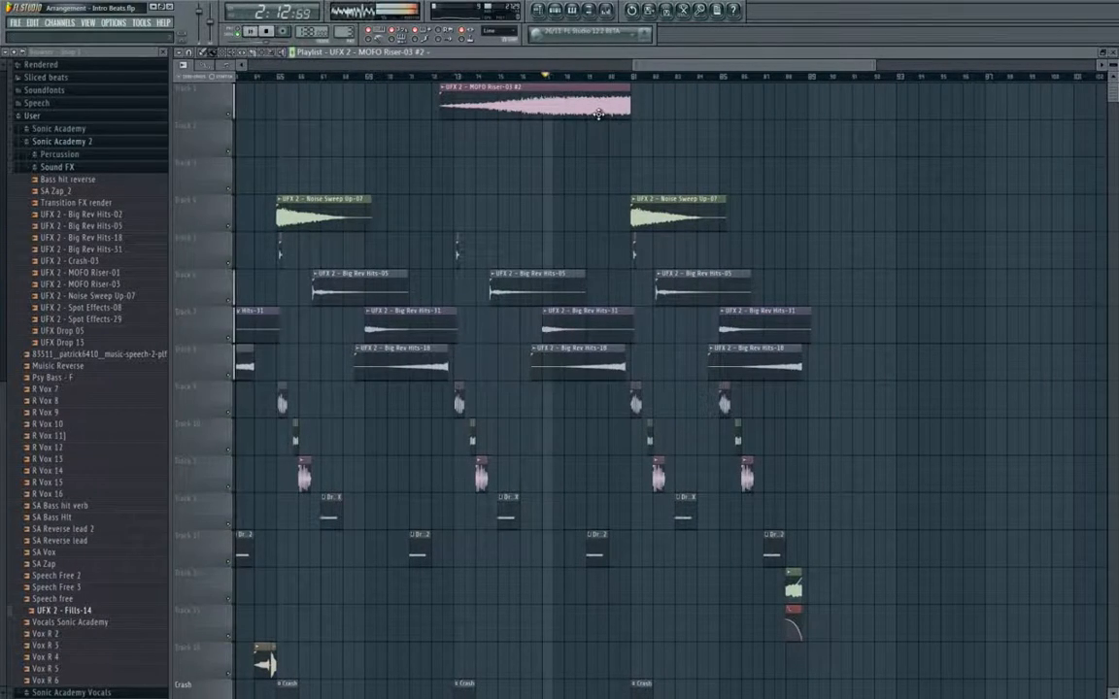
pyautogui.doubleClick(599, 110)
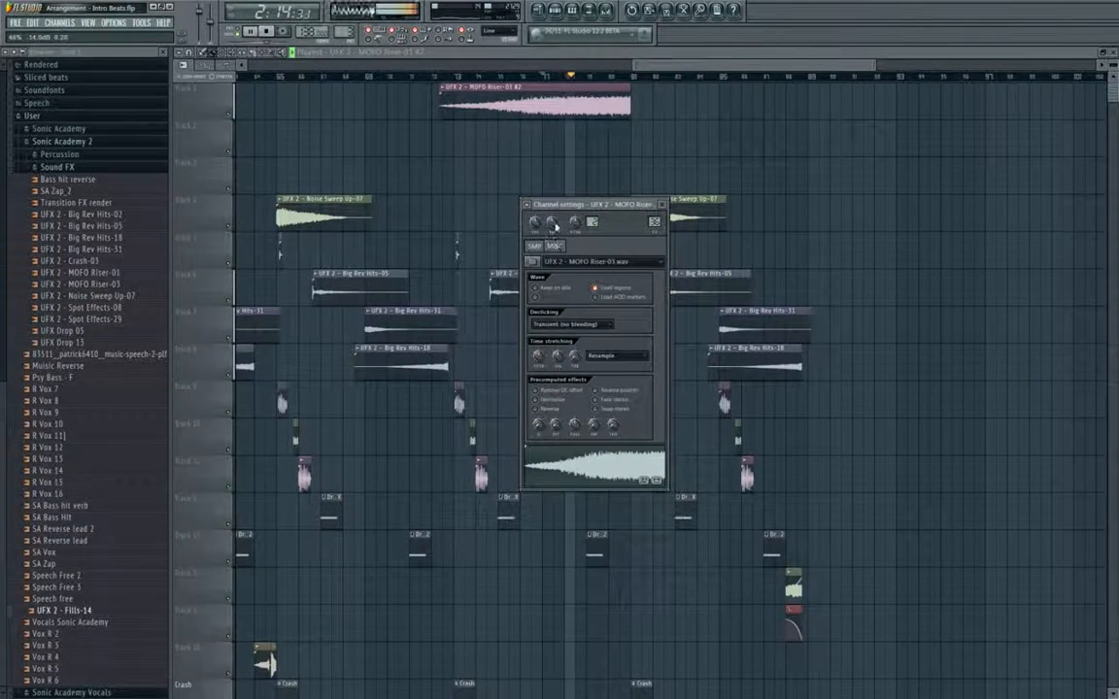
pyautogui.click(572, 146)
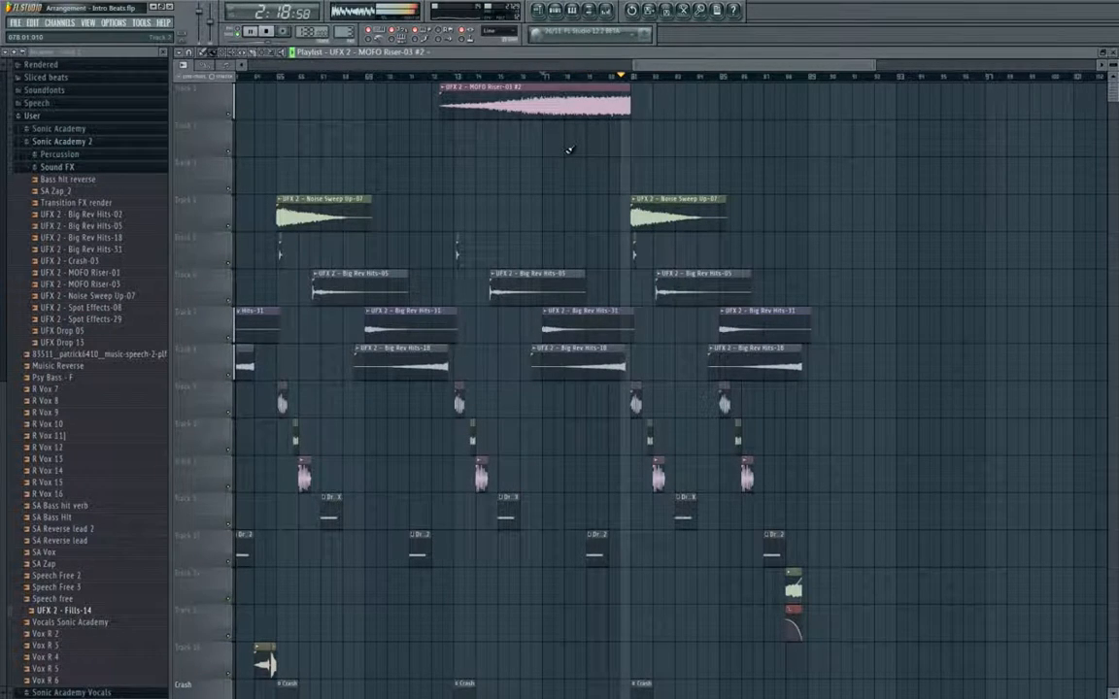
# Stop playback and layer UFX 2 - MOFO Riser-01 on Track 2 so it ends at bar 81, aligned with the Track 1 riser.
pyautogui.click(267, 31)
pyautogui.click(268, 32)
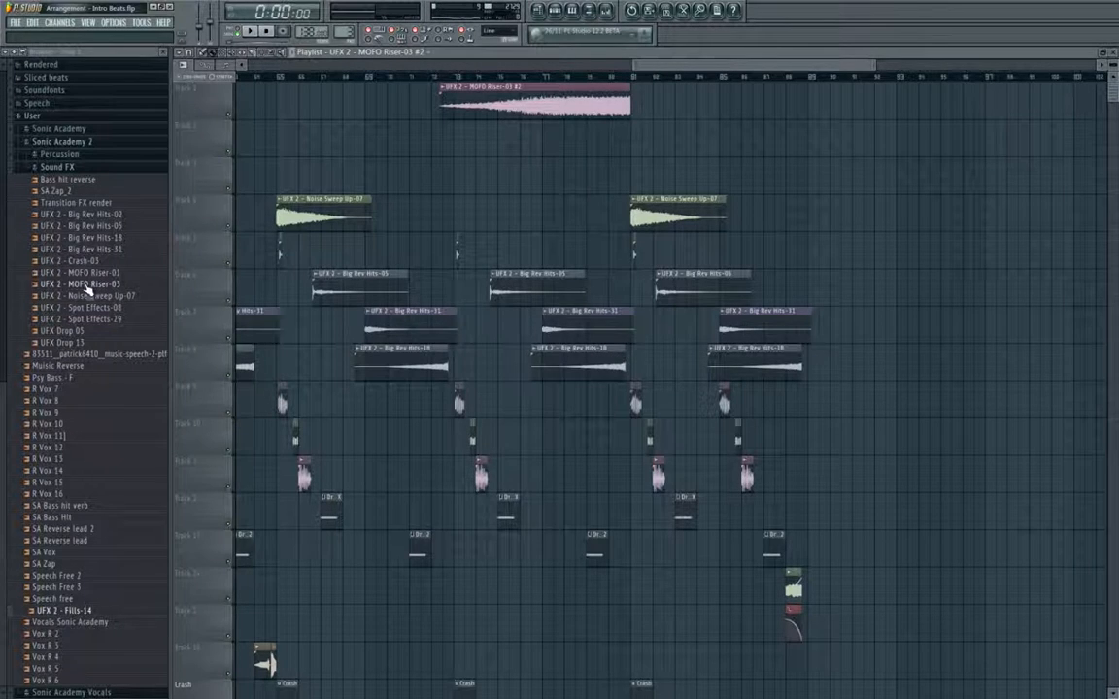
pyautogui.moveTo(85, 289); pyautogui.dragTo(550, 149)
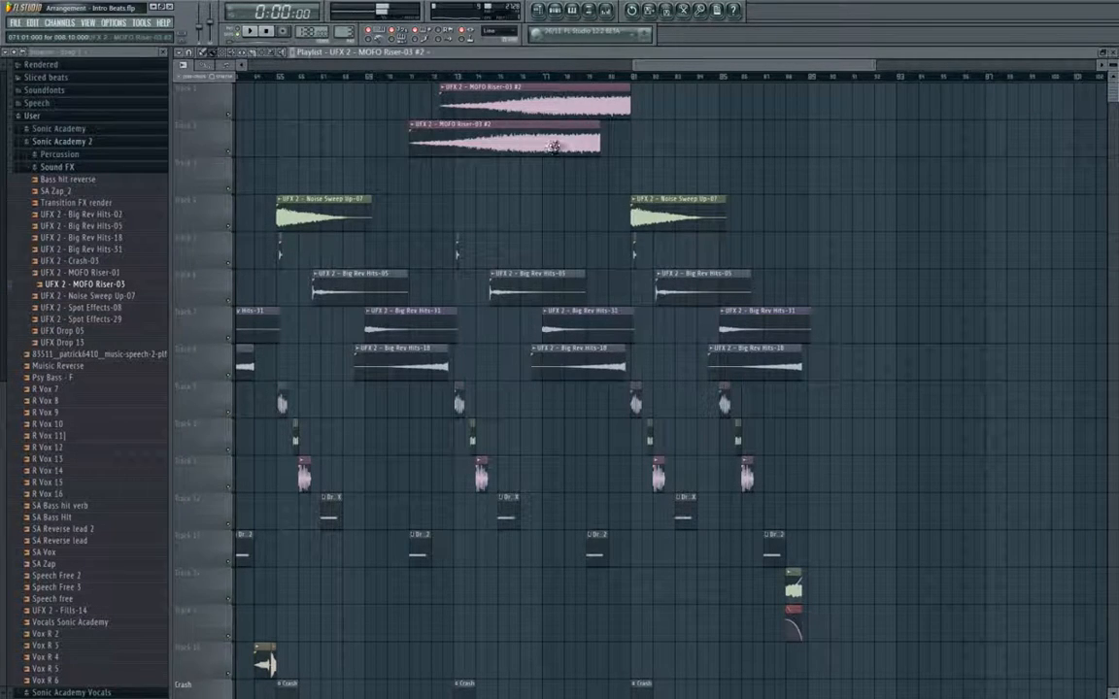
pyautogui.rightClick(552, 146)
pyautogui.moveTo(102, 273); pyautogui.dragTo(473, 137)
pyautogui.scroll(6, 622, 155)
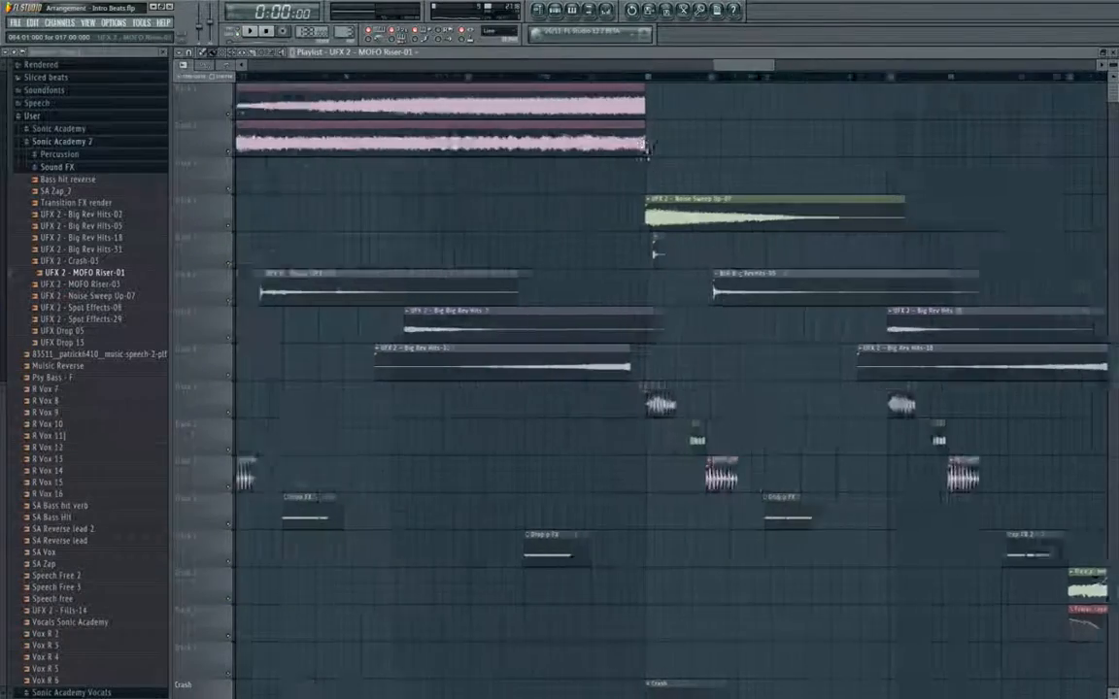
pyautogui.scroll(-6, 619, 158)
# Check the channel settings and mixer tracks of the MOFO Riser-01 and MOFO Riser-03 samples.
pyautogui.doubleClick(582, 149)
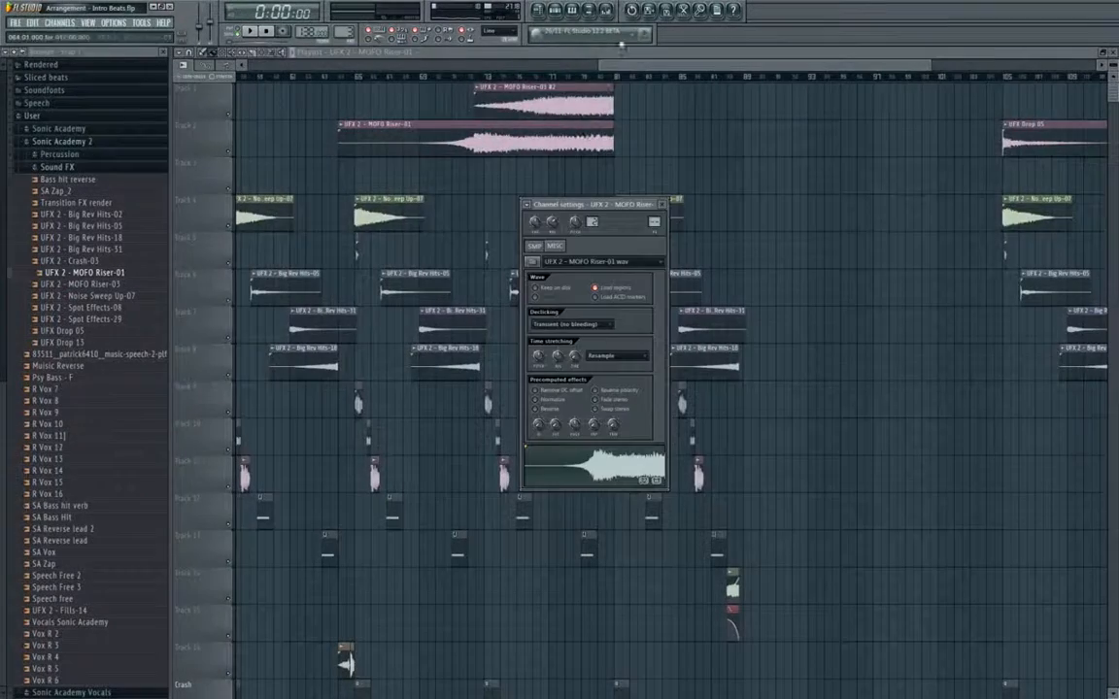
pyautogui.click(606, 10)
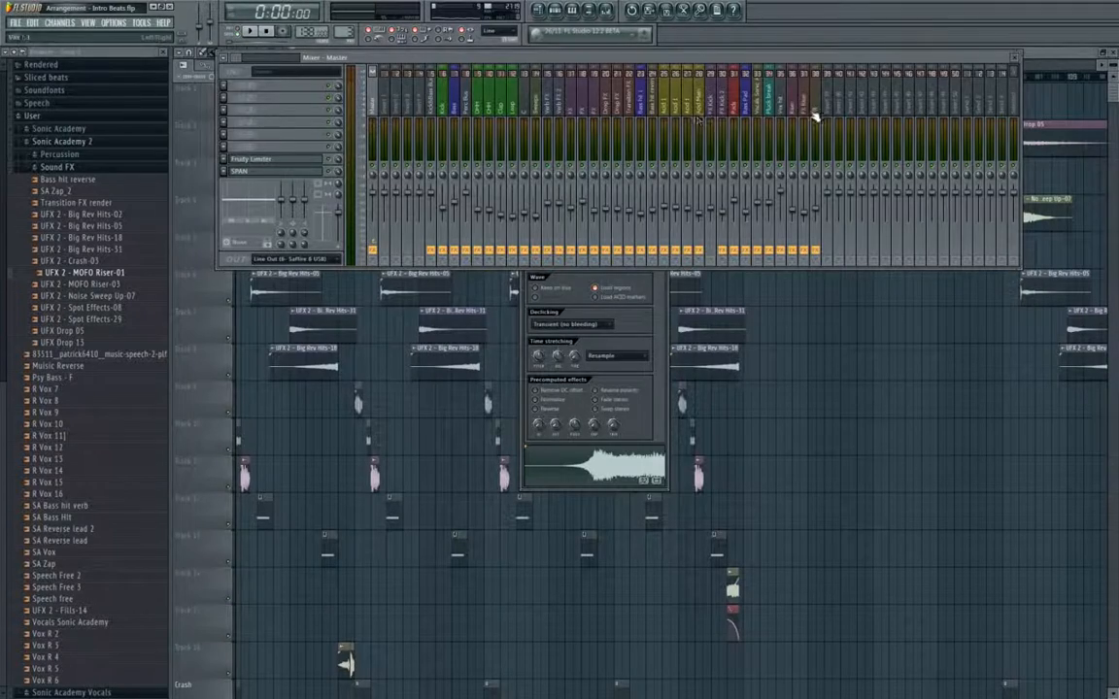
pyautogui.rightClick(711, 275)
pyautogui.doubleClick(556, 99)
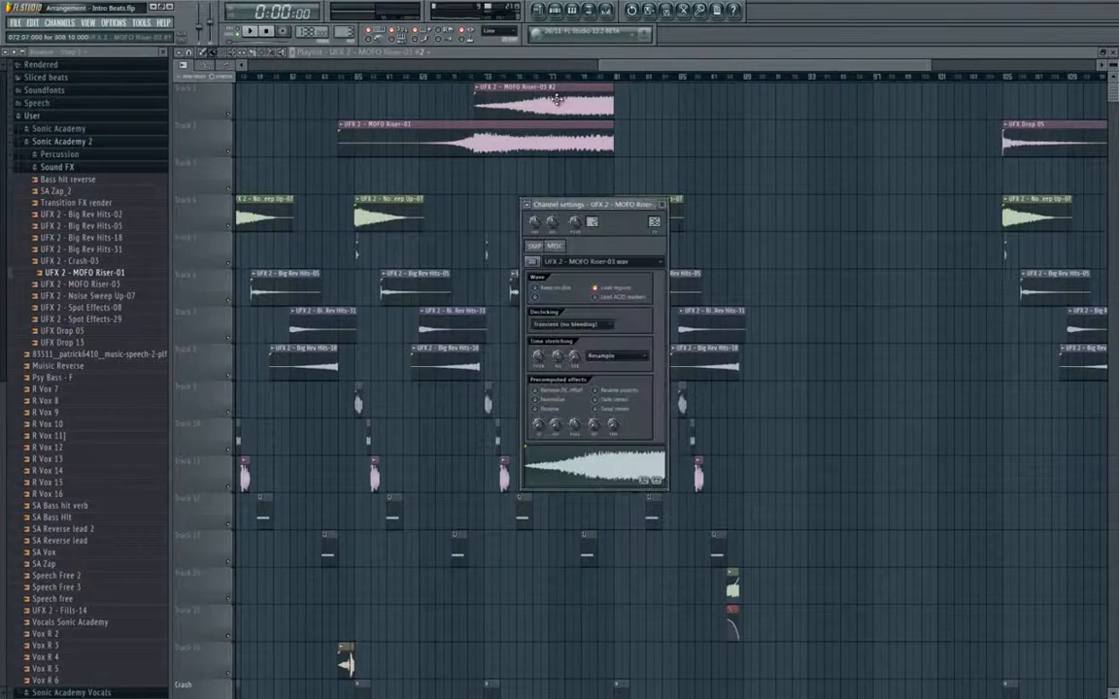
pyautogui.doubleClick(592, 151)
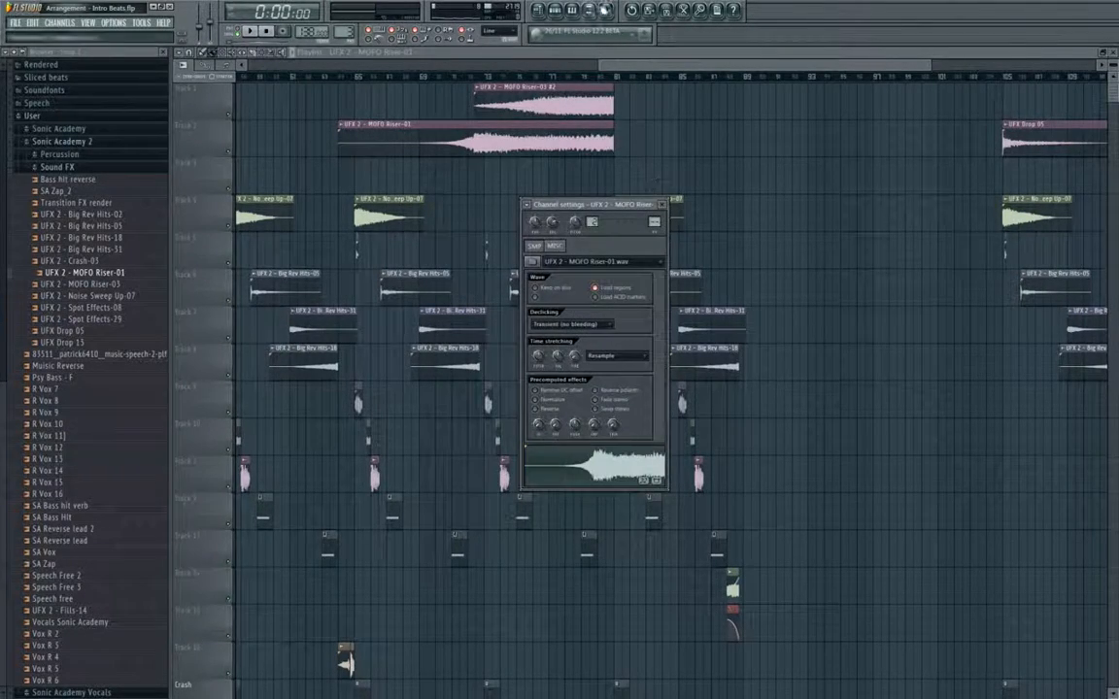
pyautogui.click(606, 10)
pyautogui.rightClick(793, 108)
pyautogui.moveTo(914, 108)
pyautogui.click(956, 108)
pyautogui.rightClick(930, 477)
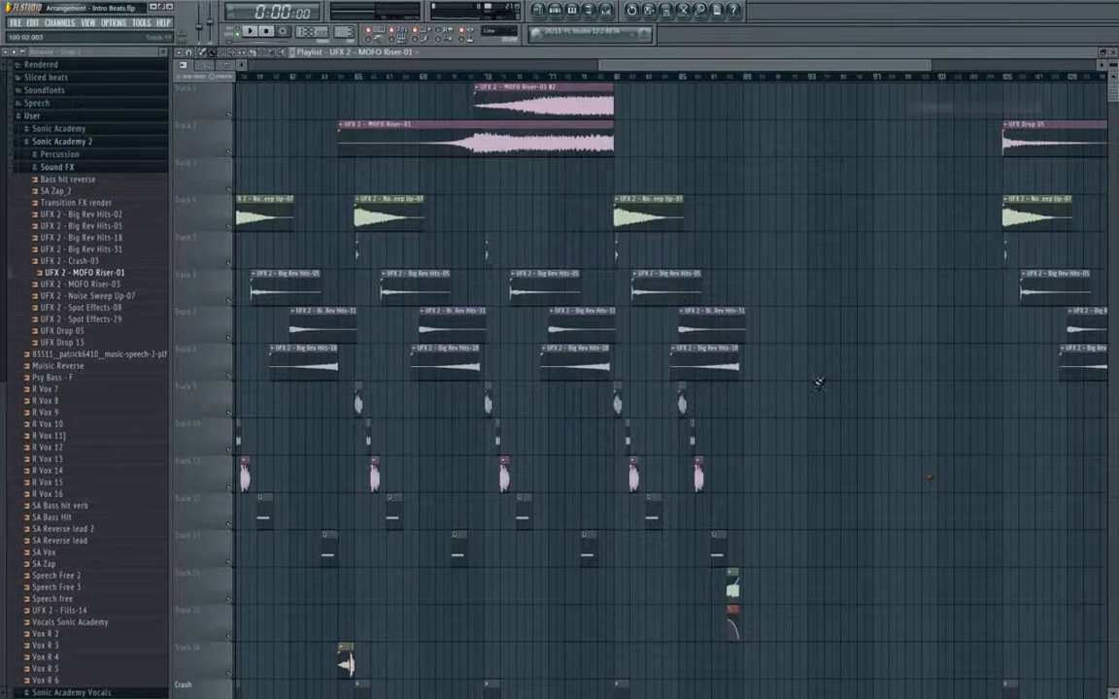
# Play back the two layered risers into the bar 81 drop, checking the MOFO Riser-01 channel settings.
pyautogui.click(540, 76)
pyautogui.press('space')
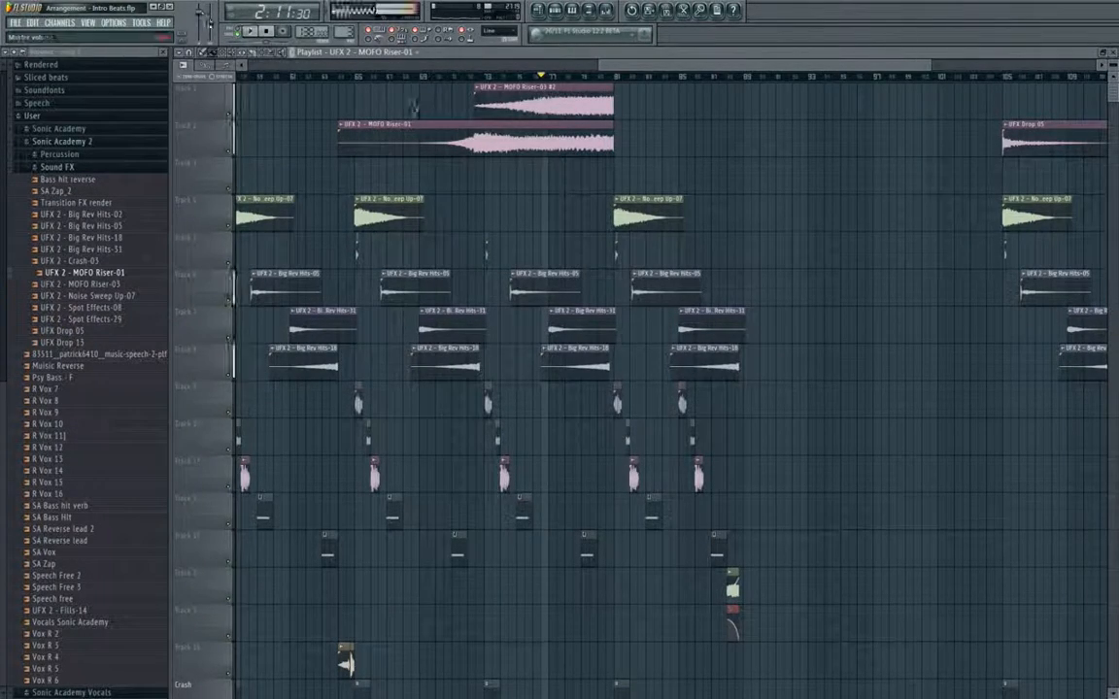
pyautogui.doubleClick(596, 145)
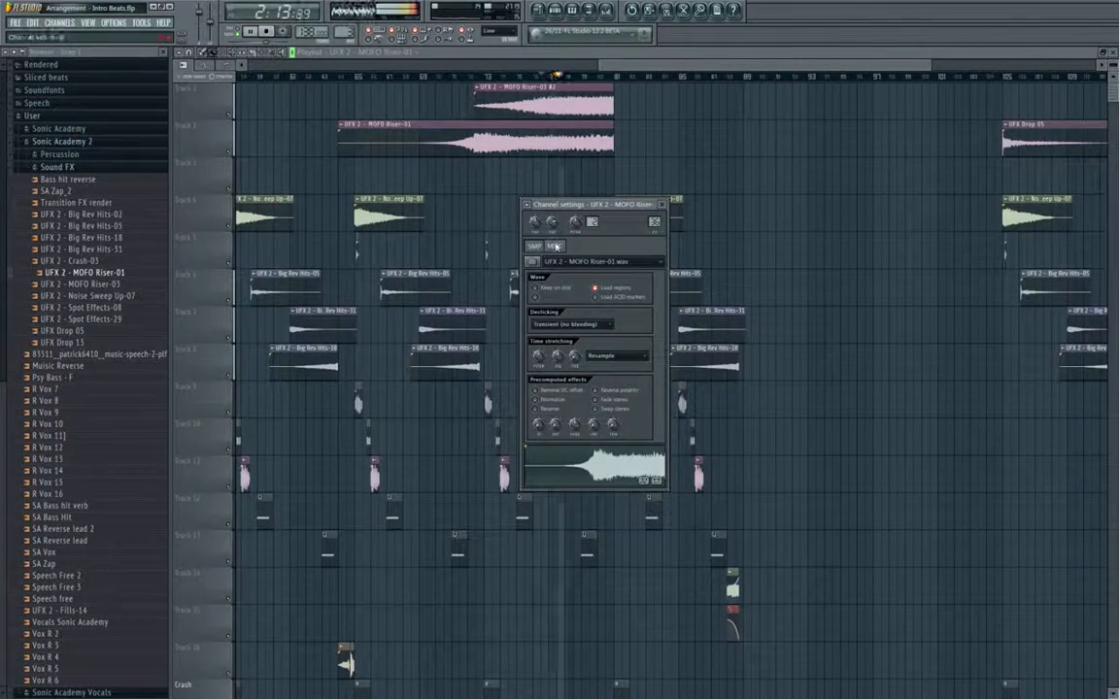
pyautogui.click(591, 176)
pyautogui.scroll(4, 591, 177)
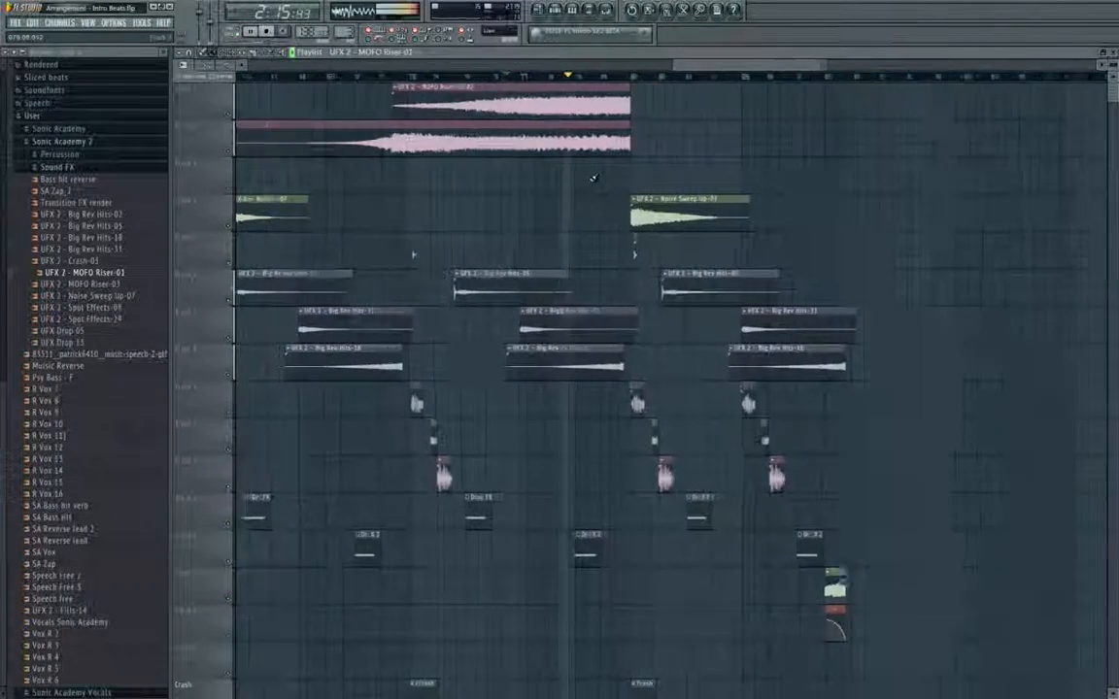
pyautogui.scroll(-3, 586, 191)
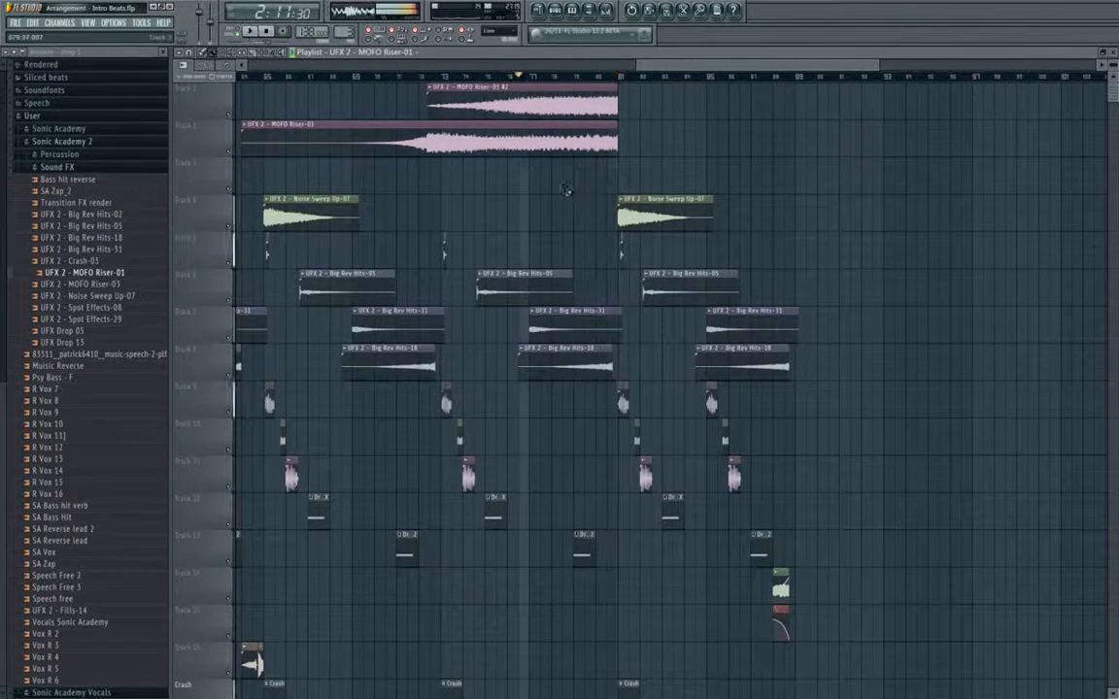
pyautogui.click(269, 32)
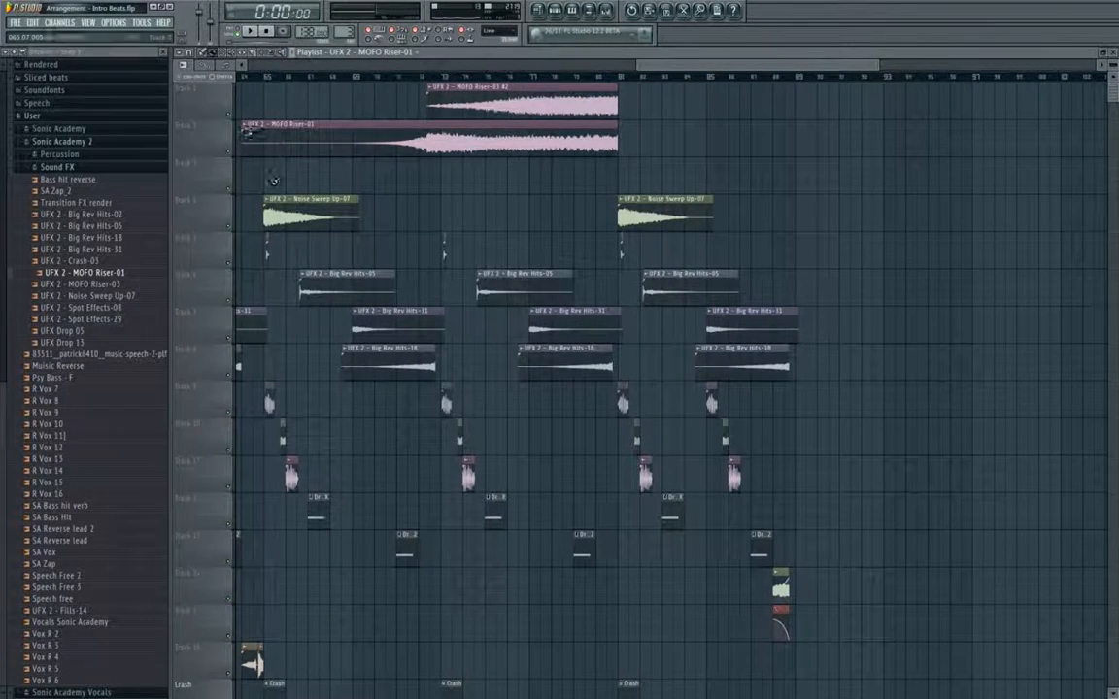
# Set a finer playlist snap and slice MOFO Riser-01 over the last beat before bar 81, muting alternate slices for a stutter.
pyautogui.scroll(5, 580, 163)
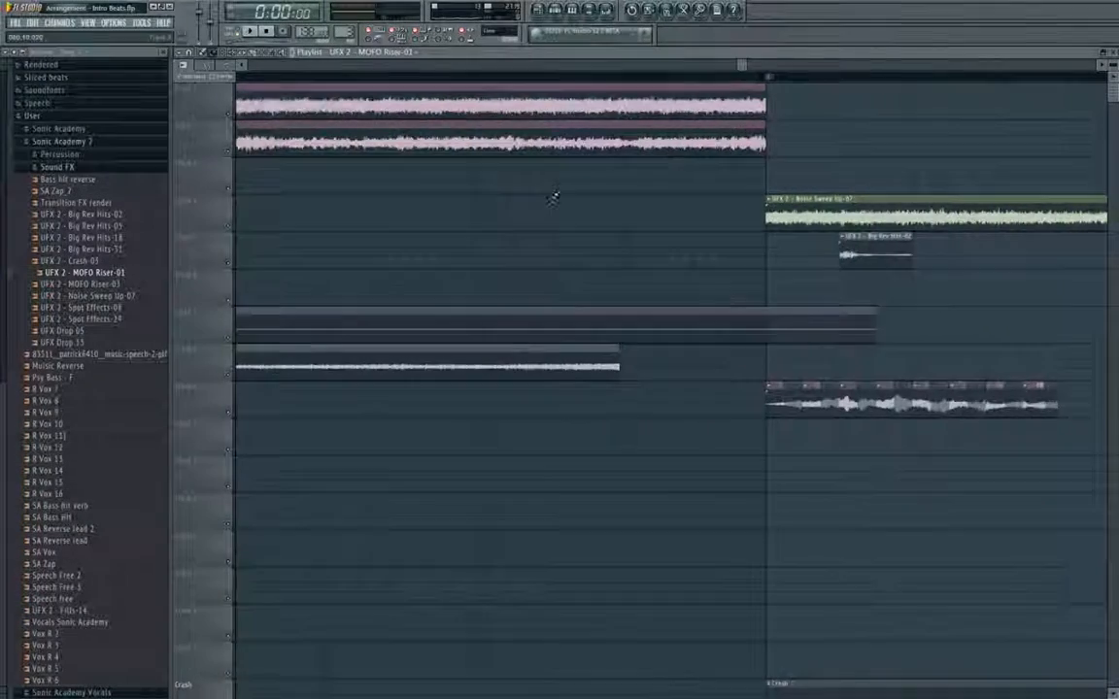
pyautogui.scroll(4, 547, 205)
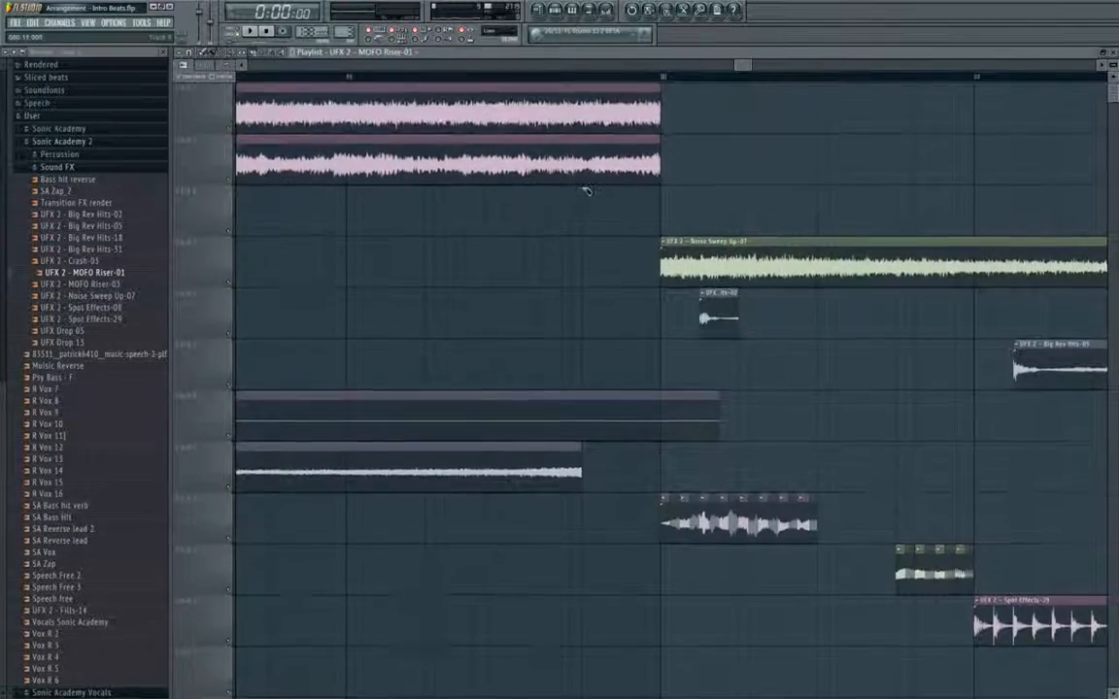
pyautogui.click(185, 55)
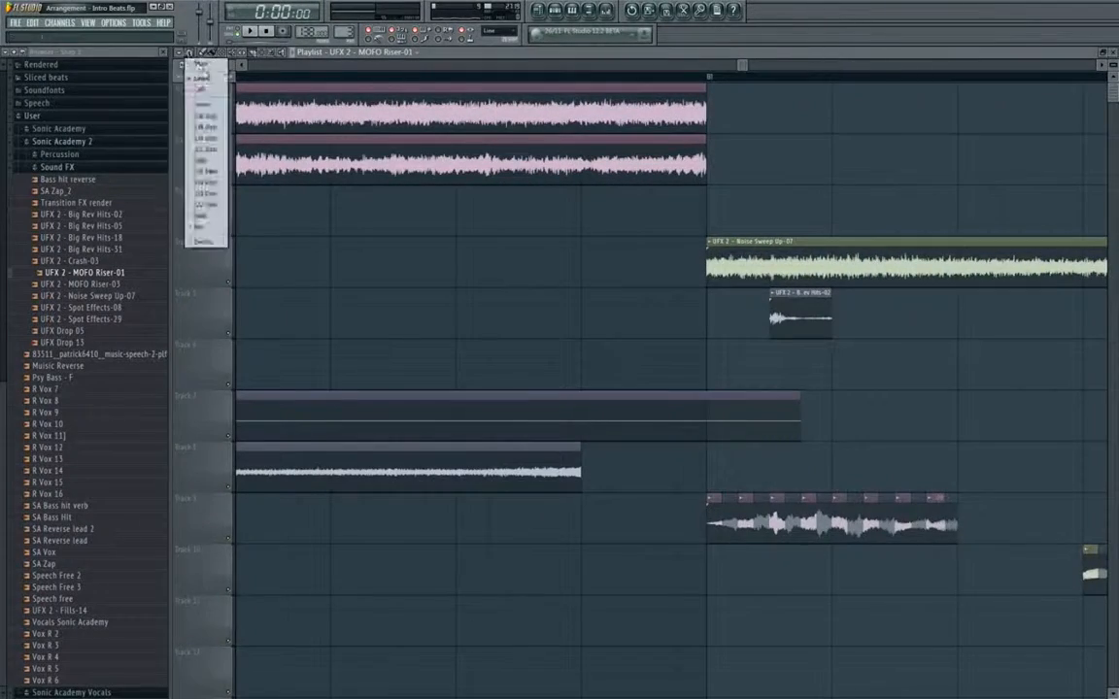
pyautogui.click(215, 150)
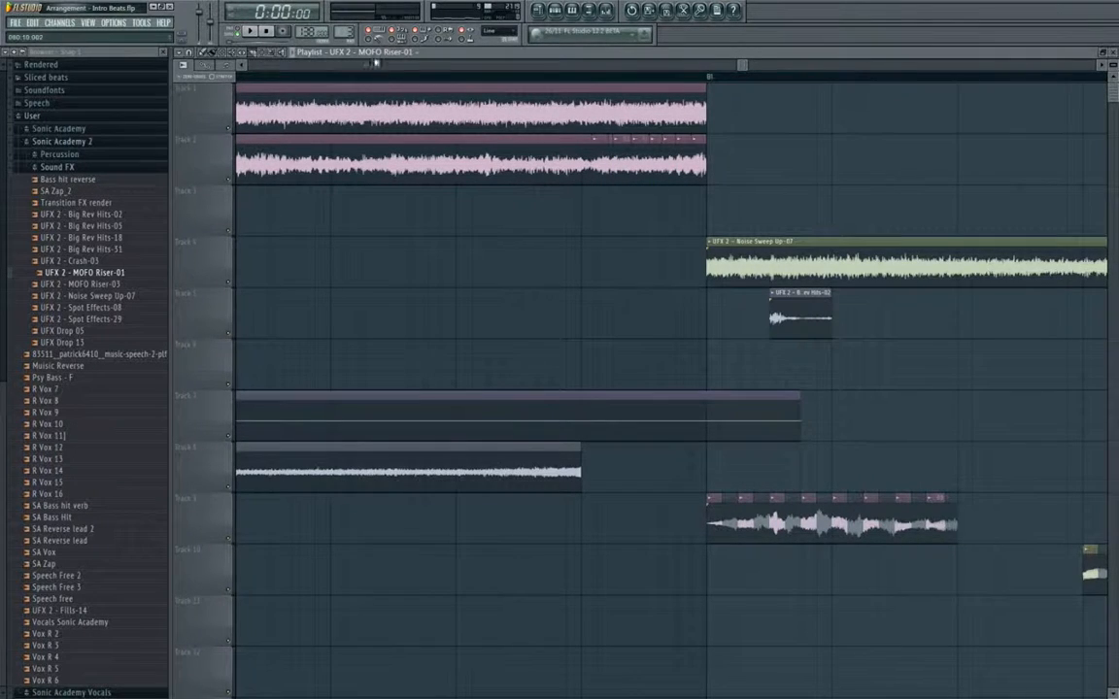
pyautogui.click(212, 53)
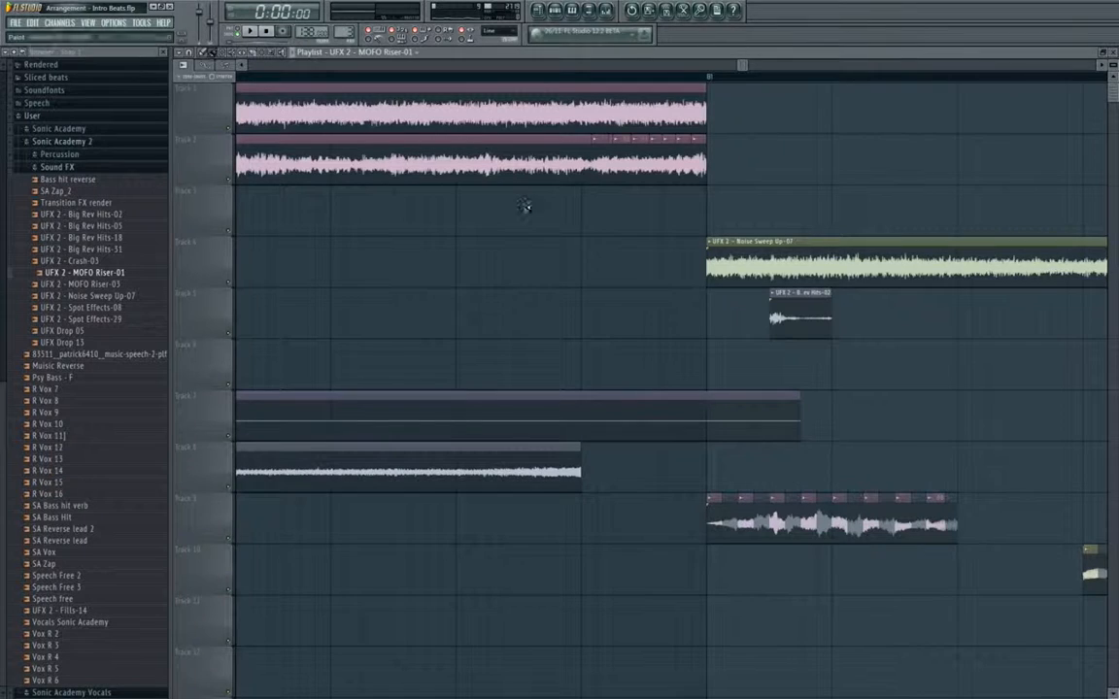
pyautogui.click(587, 163)
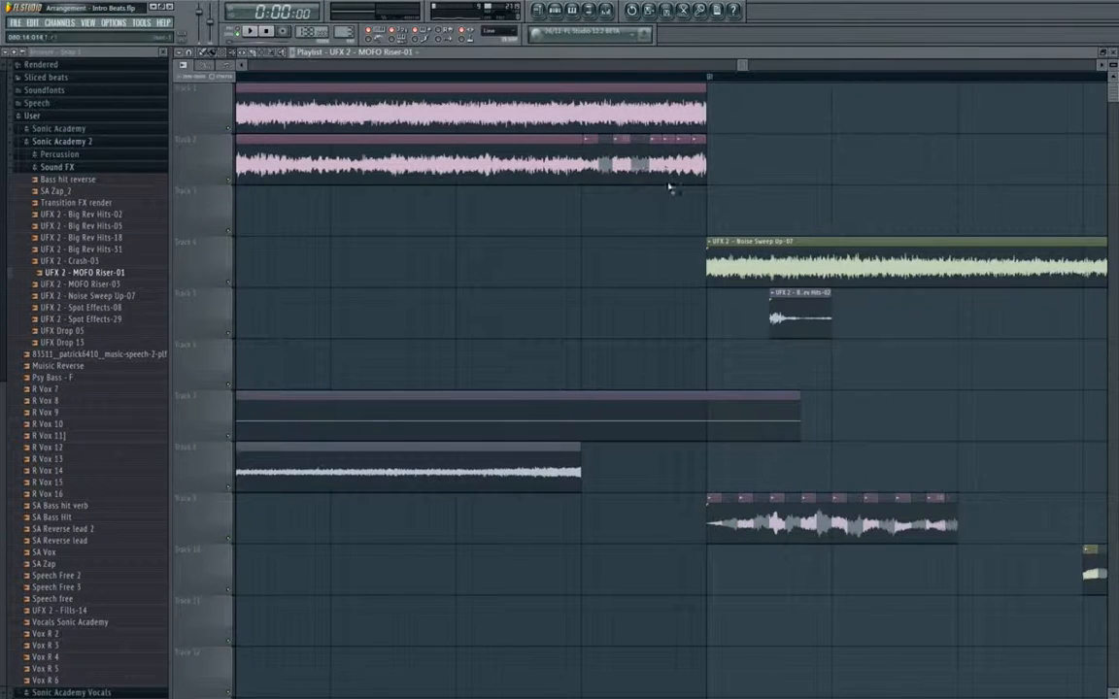
# Play back the stuttered end of MOFO Riser-01 leading into bar 81.
pyautogui.press('space')
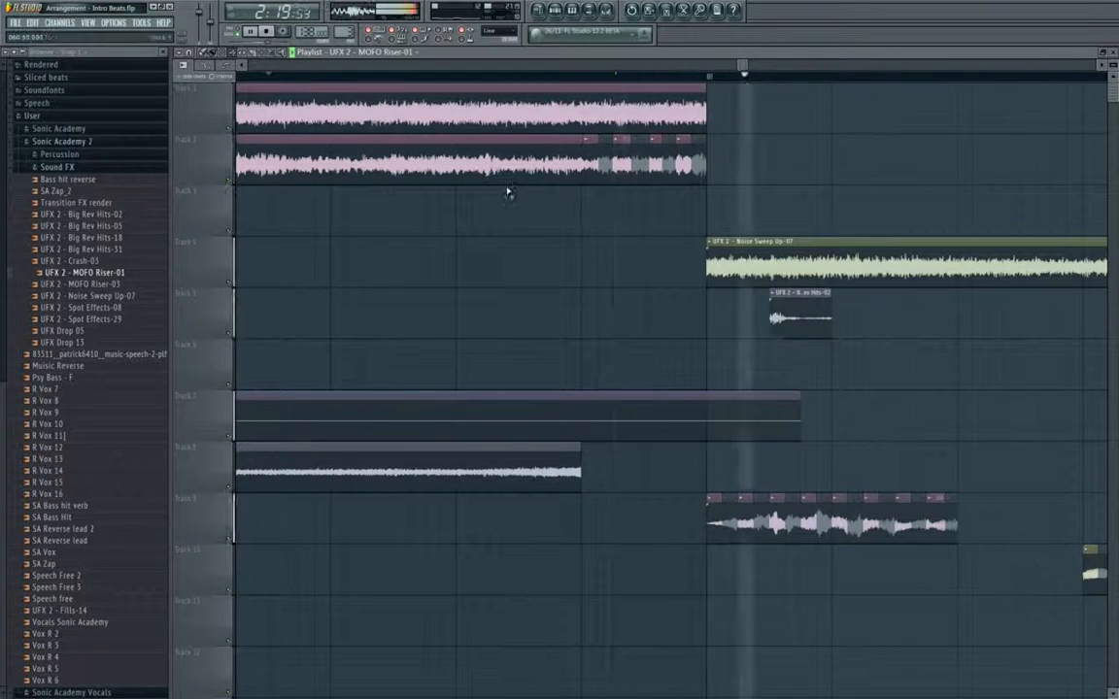
pyautogui.click(344, 76)
pyautogui.press('space')
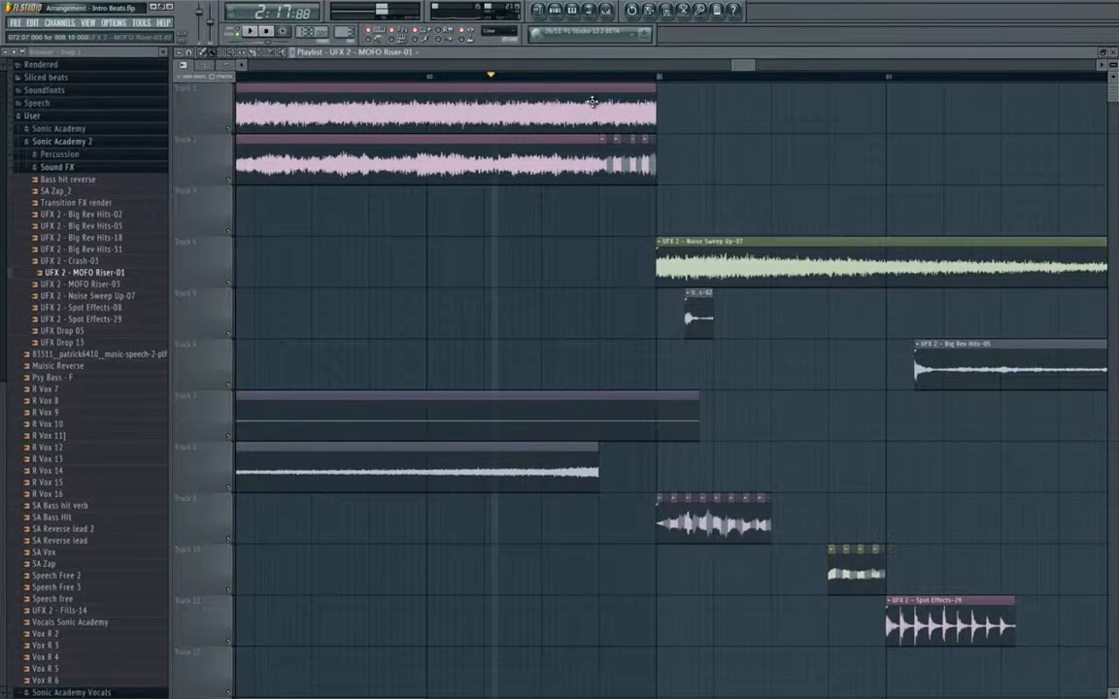
# Move MOFO Riser-03 to end at bar 80 and delete the bar 80 kick, bass, OHH, CHH, clap, bass hits and bass hit reverse clips.
pyautogui.moveTo(447, 97); pyautogui.dragTo(379, 108)
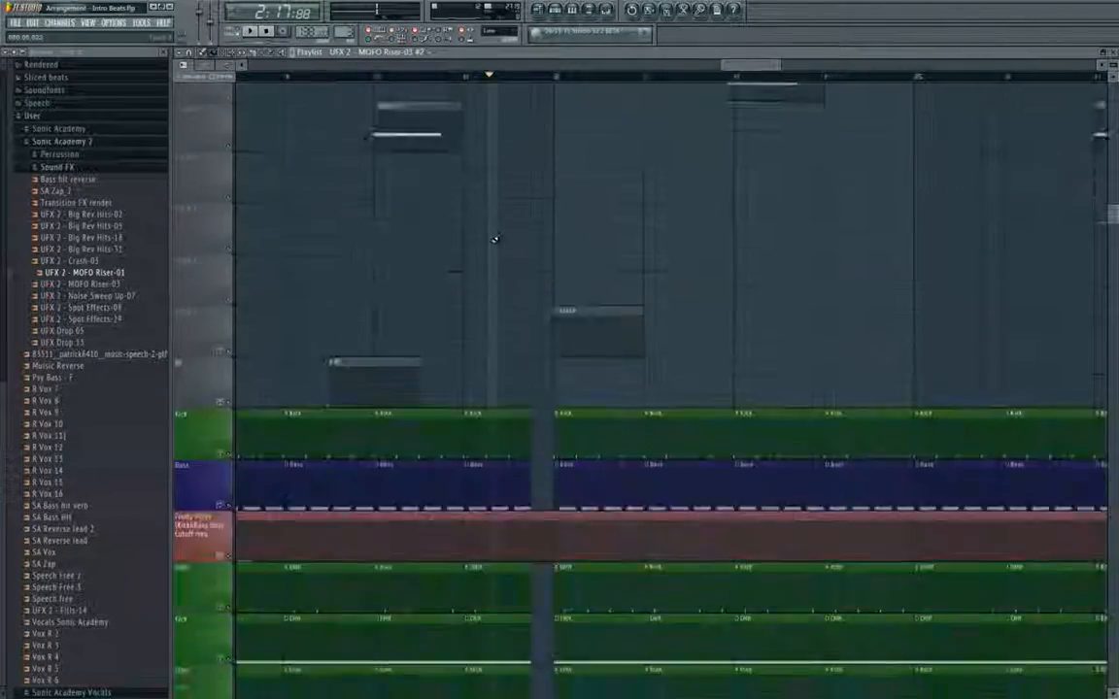
pyautogui.scroll(-6, 495, 239)
pyautogui.scroll(2, 509, 178)
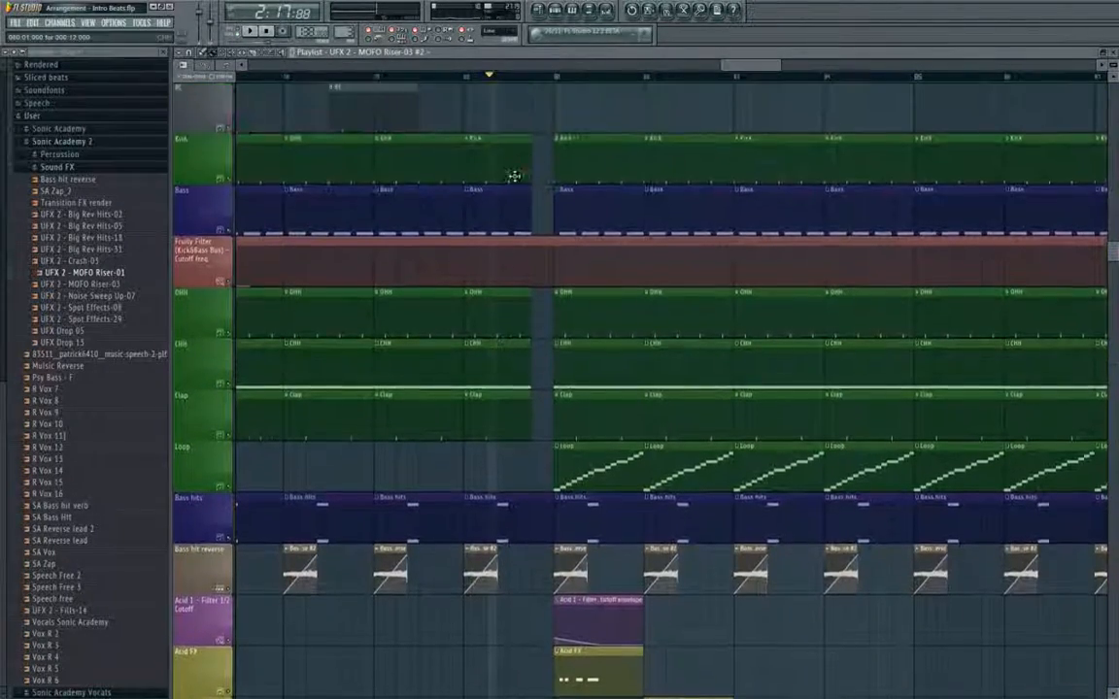
pyautogui.rightClick(513, 171)
pyautogui.rightClick(511, 212)
pyautogui.rightClick(509, 318)
pyautogui.rightClick(507, 365)
pyautogui.rightClick(502, 413)
pyautogui.scroll(-5, 499, 393)
pyautogui.rightClick(485, 264)
pyautogui.rightClick(481, 313)
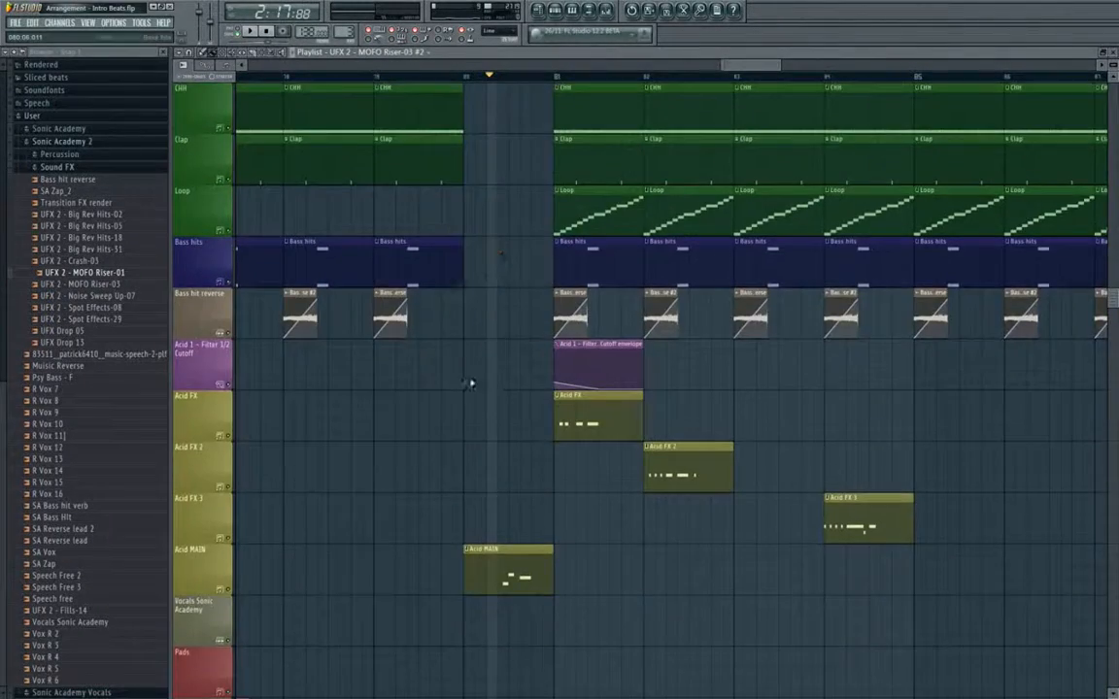
# Move the Big Rev Hits-18 clip on Track 8 earlier so it ends at the start of bar 80.
pyautogui.scroll(4, 483, 351)
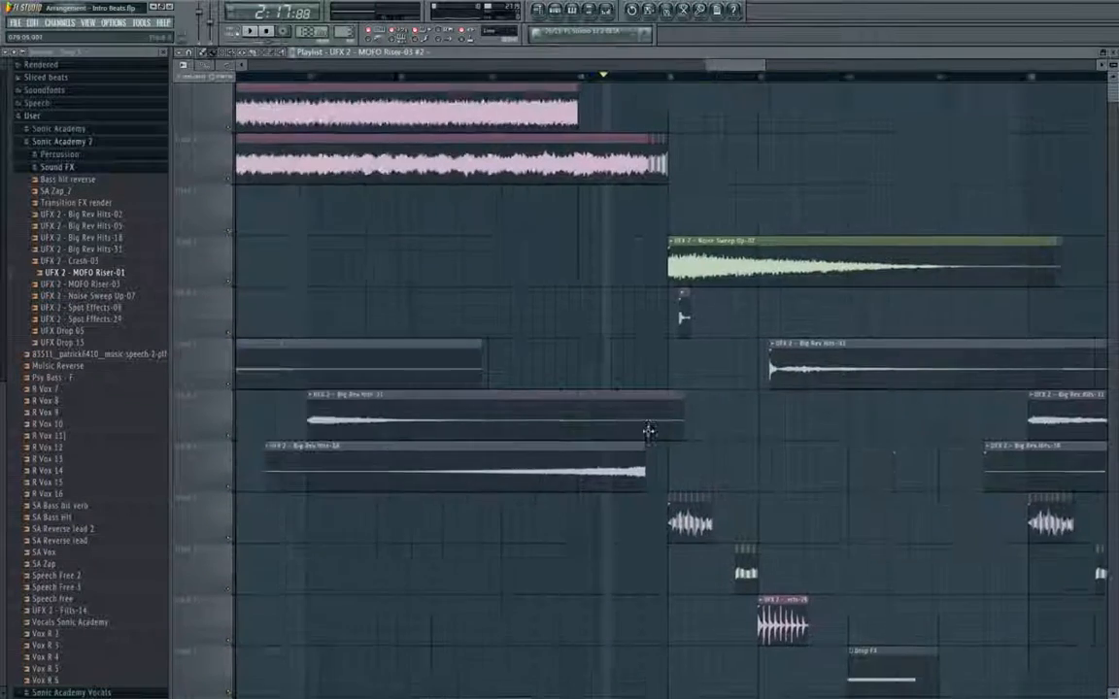
pyautogui.hscroll(-2, 642, 408)
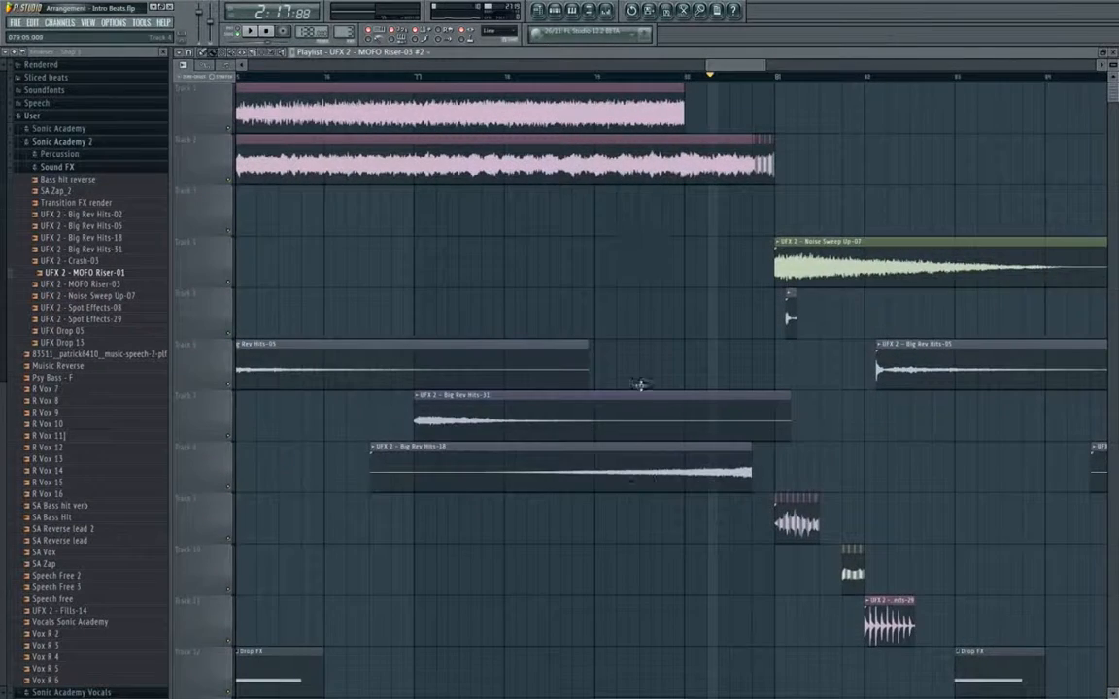
pyautogui.moveTo(632, 480); pyautogui.dragTo(618, 481)
# Play back the emptied bar 80 break, starting from bar 79.
pyautogui.click(598, 76)
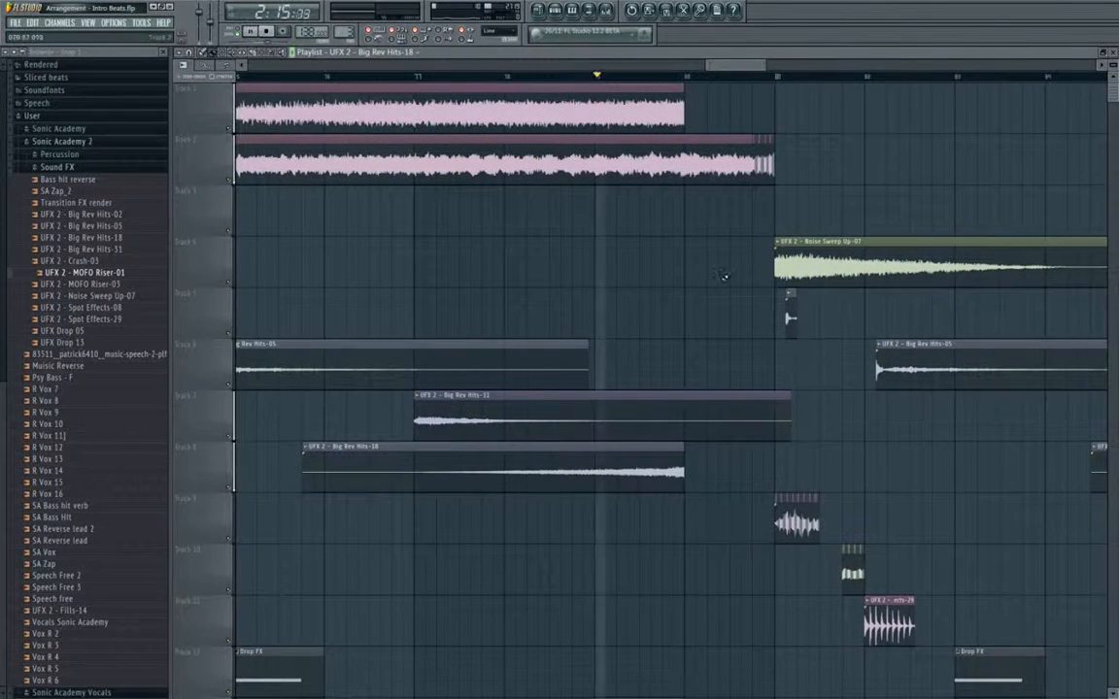
pyautogui.press('space')
pyautogui.moveTo(726, 272); pyautogui.dragTo(555, 323)
pyautogui.scroll(2, 622, 270)
pyautogui.scroll(2, 643, 258)
pyautogui.press('space')
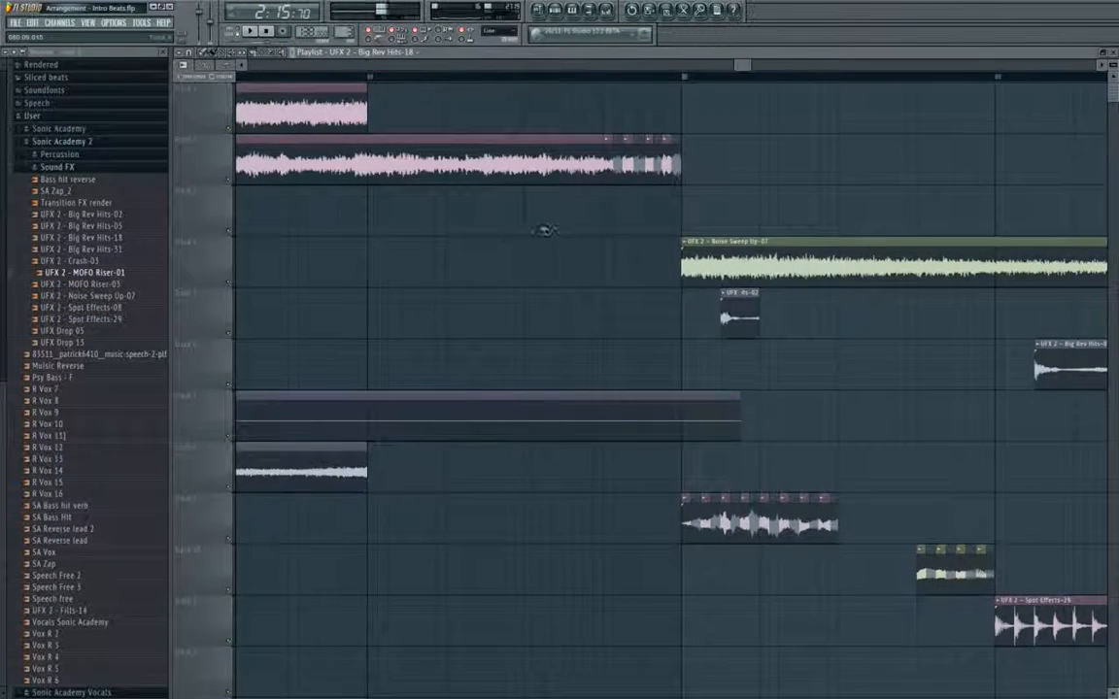
# Slice MOFO Riser-01 further across the last two beats before bar 81 and mute slices to extend the stutter.
pyautogui.scroll(1, 545, 230)
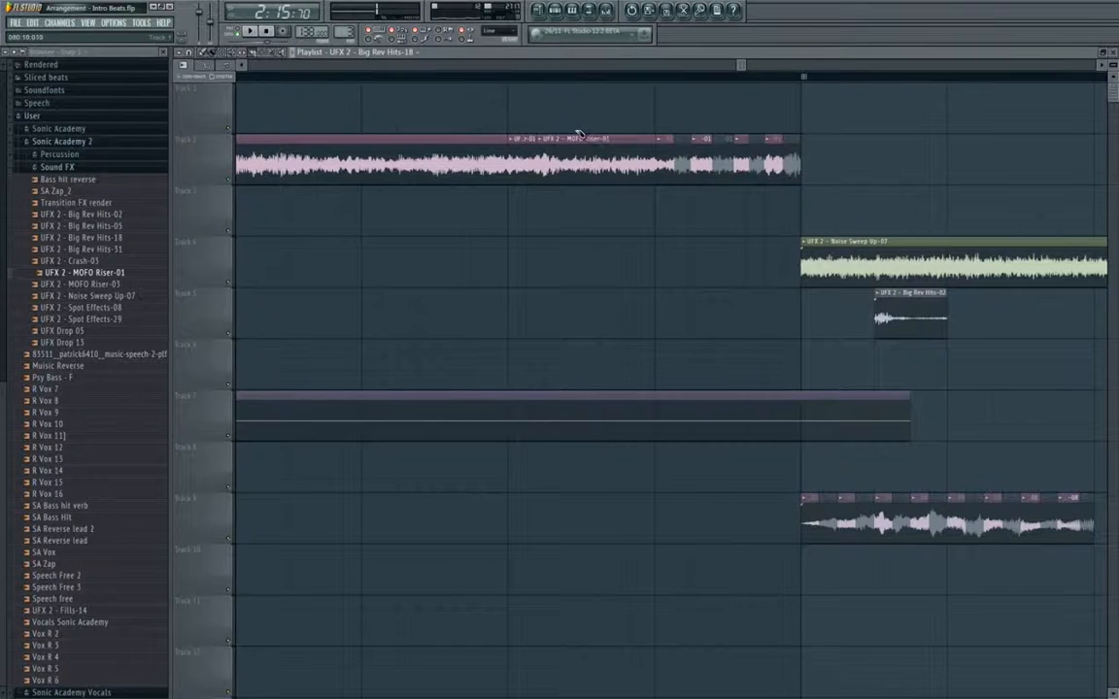
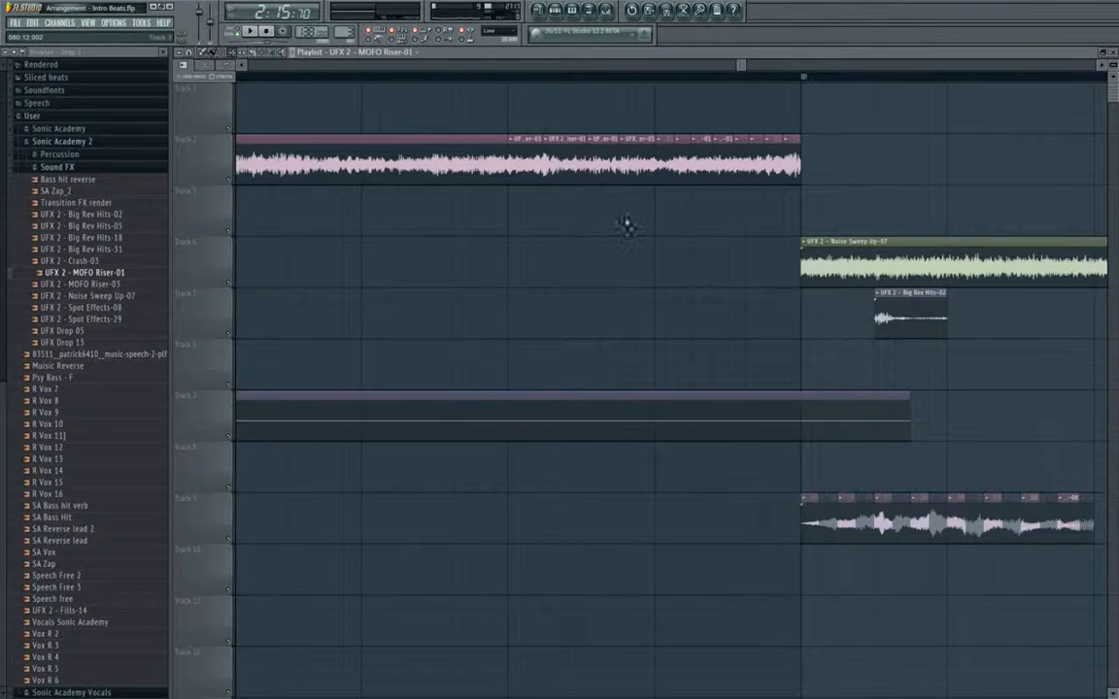
pyautogui.moveTo(544, 165)
pyautogui.mouseDown()
pyautogui.moveTo(756, 175)
pyautogui.moveTo(864, 154)
pyautogui.mouseUp()
pyautogui.scroll(-3, 335, 88)
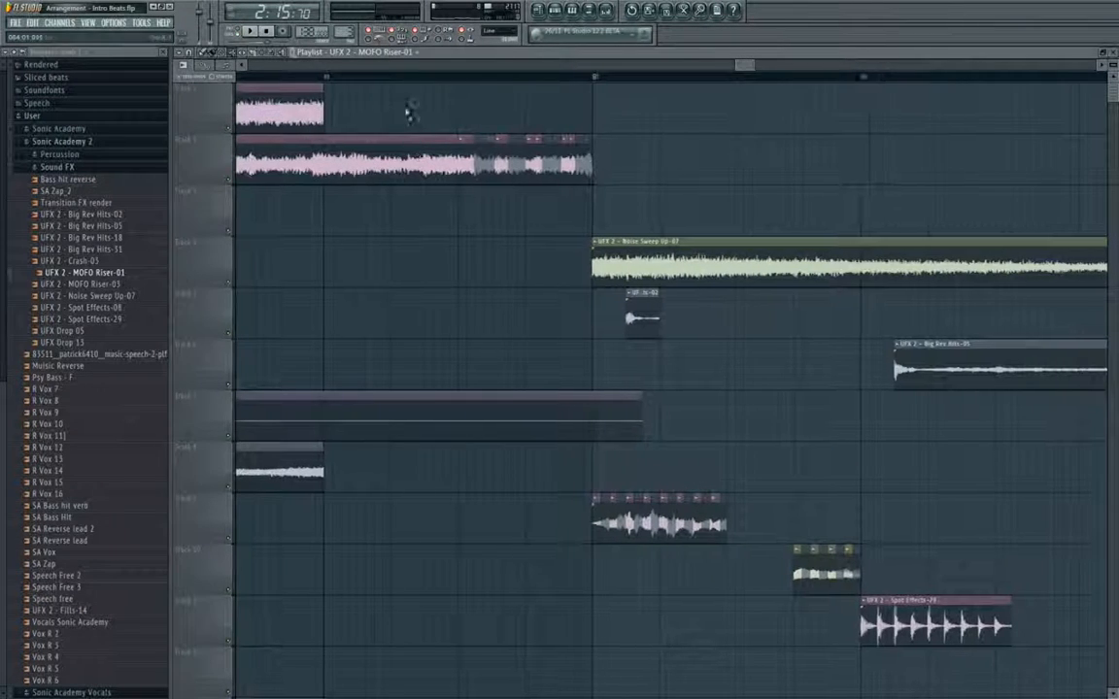
# Play back the extended riser stutter from bar 80 and stop playback.
pyautogui.press('space')
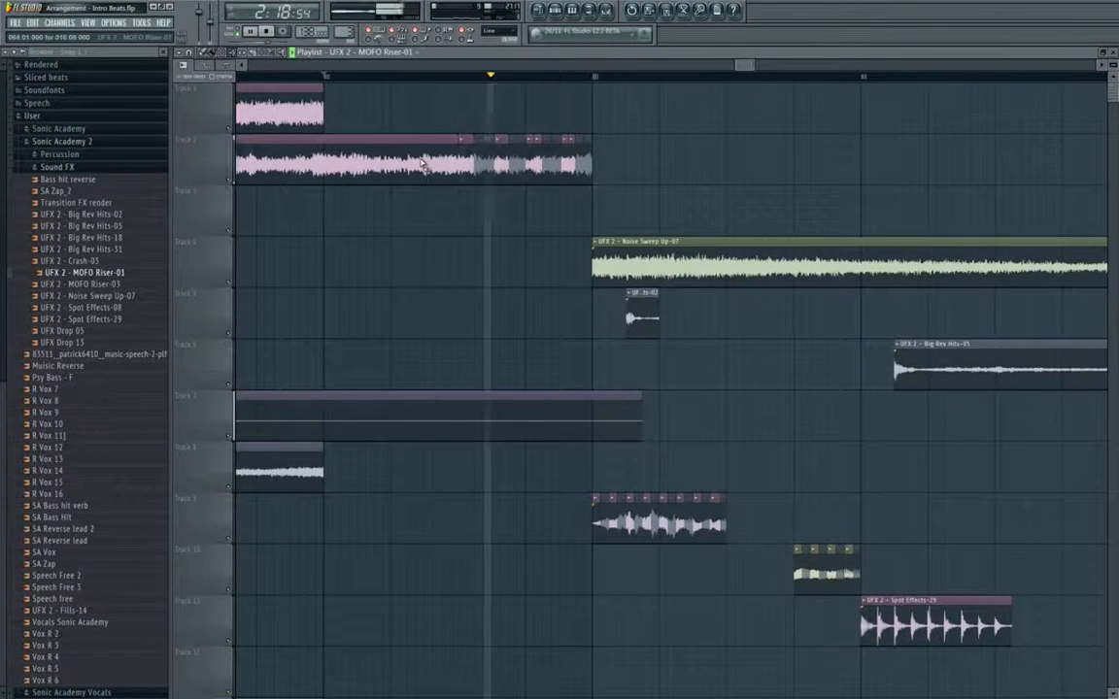
pyautogui.scroll(2, 457, 207)
pyautogui.scroll(-4, 544, 300)
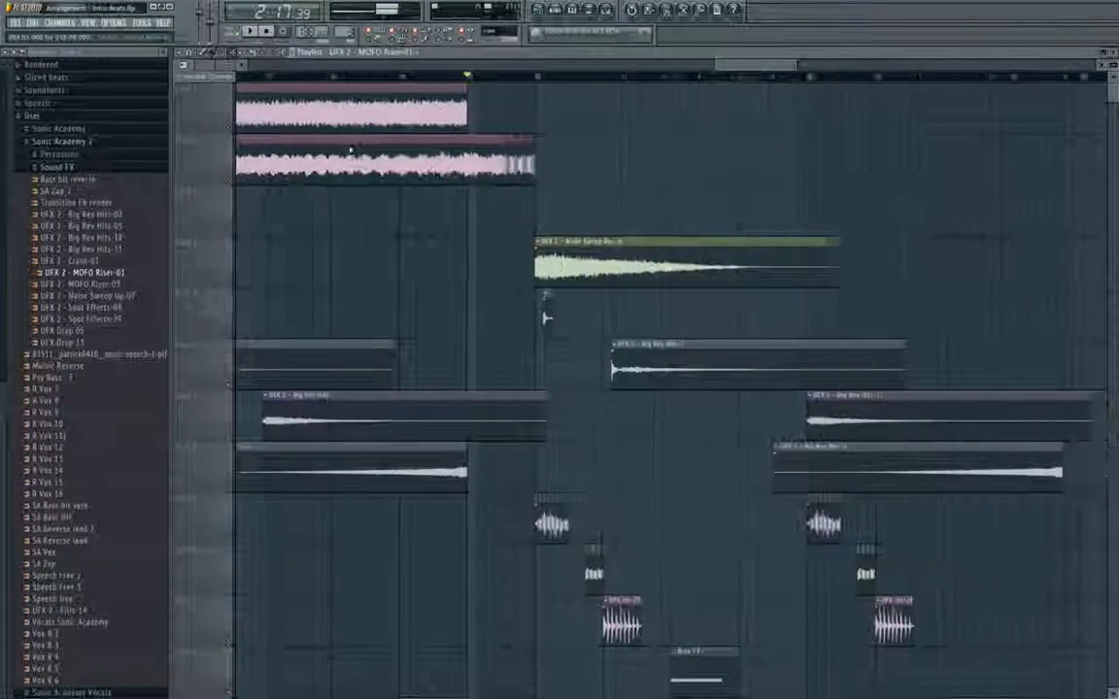
pyautogui.press('space')
pyautogui.click(269, 31)
# Create a panning automation clip for the MOFO Riser-01 clip on Track 2.
pyautogui.scroll(3, 387, 159)
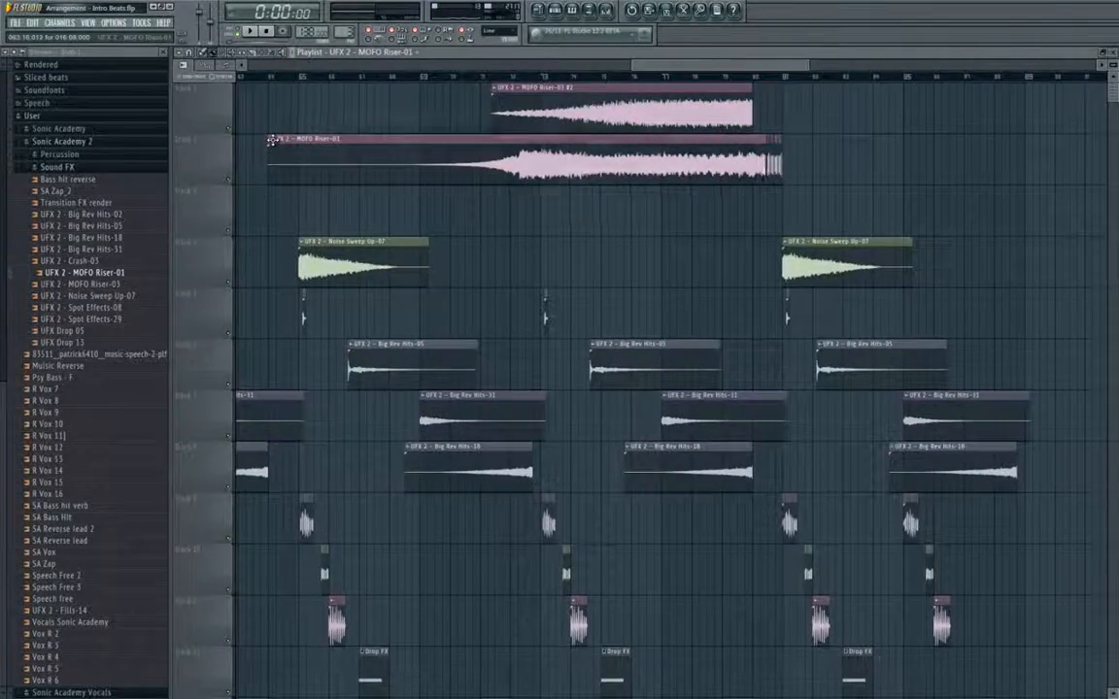
pyautogui.click(274, 141)
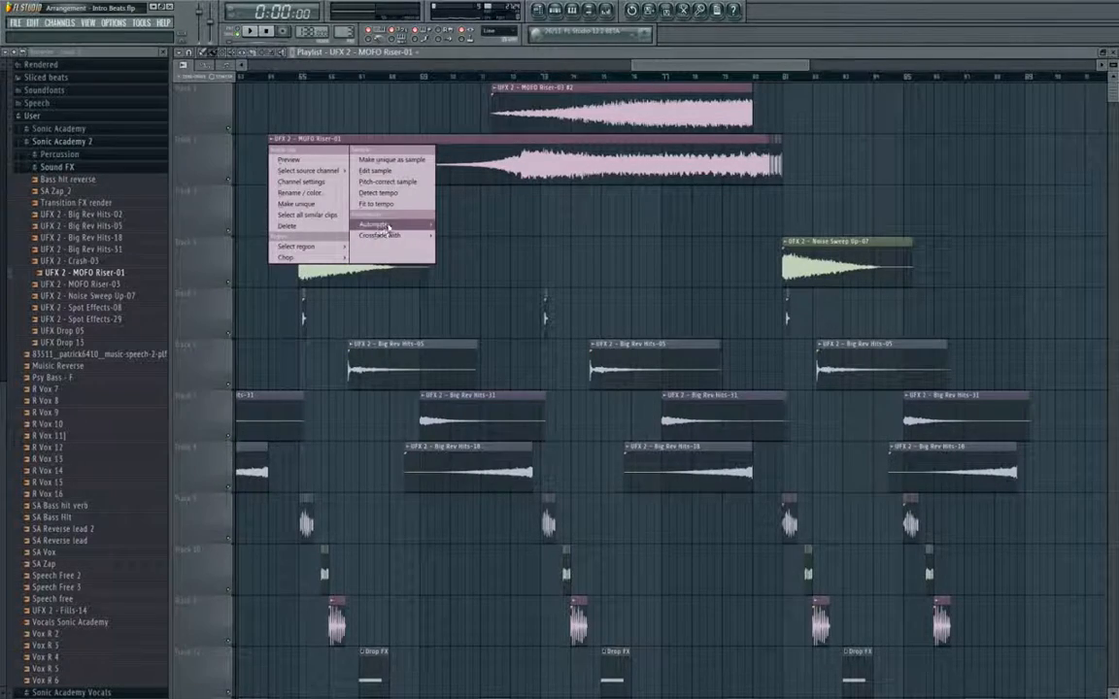
pyautogui.click(457, 227)
pyautogui.hscroll(3, 581, 189)
pyautogui.scroll(3, 581, 190)
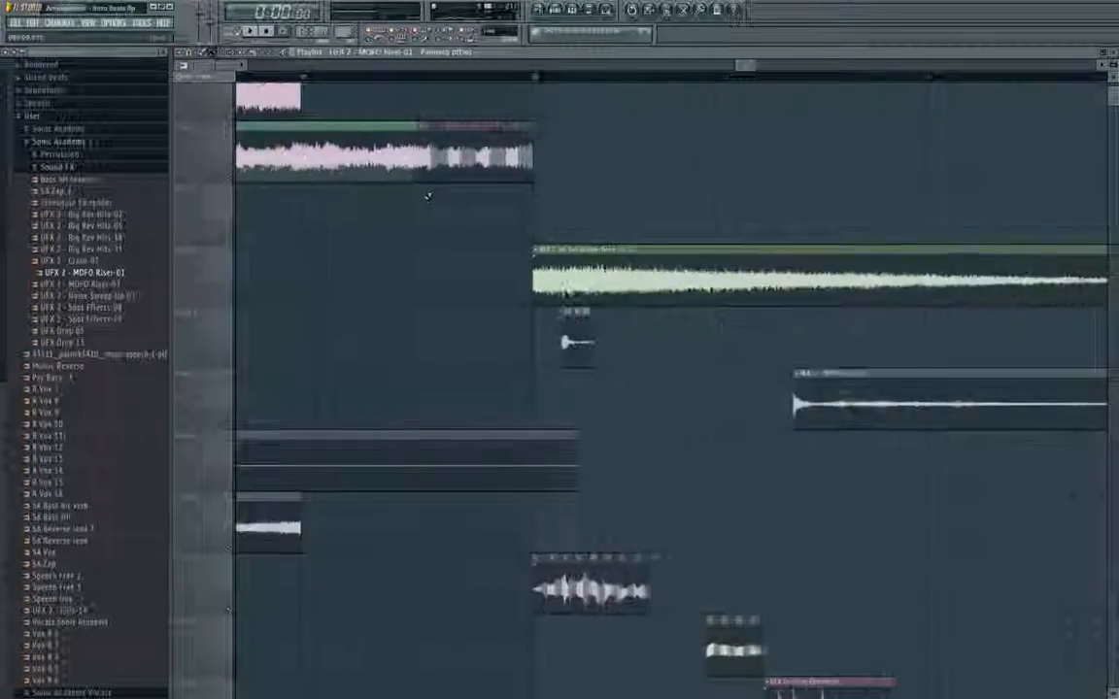
# Draw square panning steps alternating between the two extremes across the stuttered slices at the end of MOFO Riser-01.
pyautogui.moveTo(427, 131); pyautogui.dragTo(497, 181)
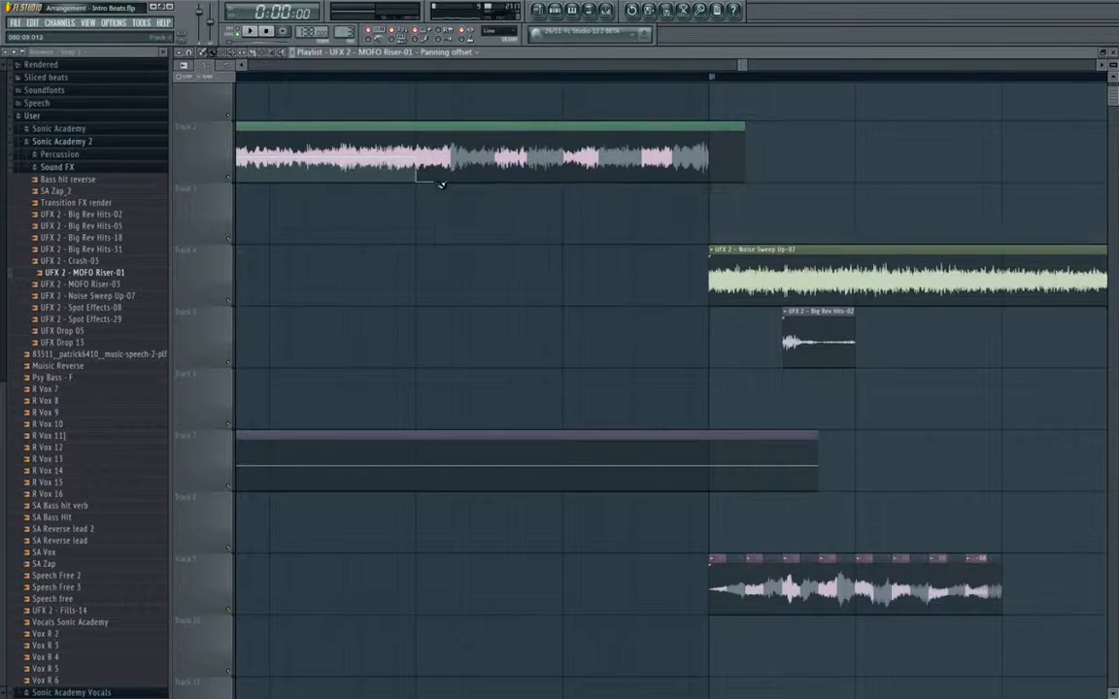
pyautogui.click(473, 153)
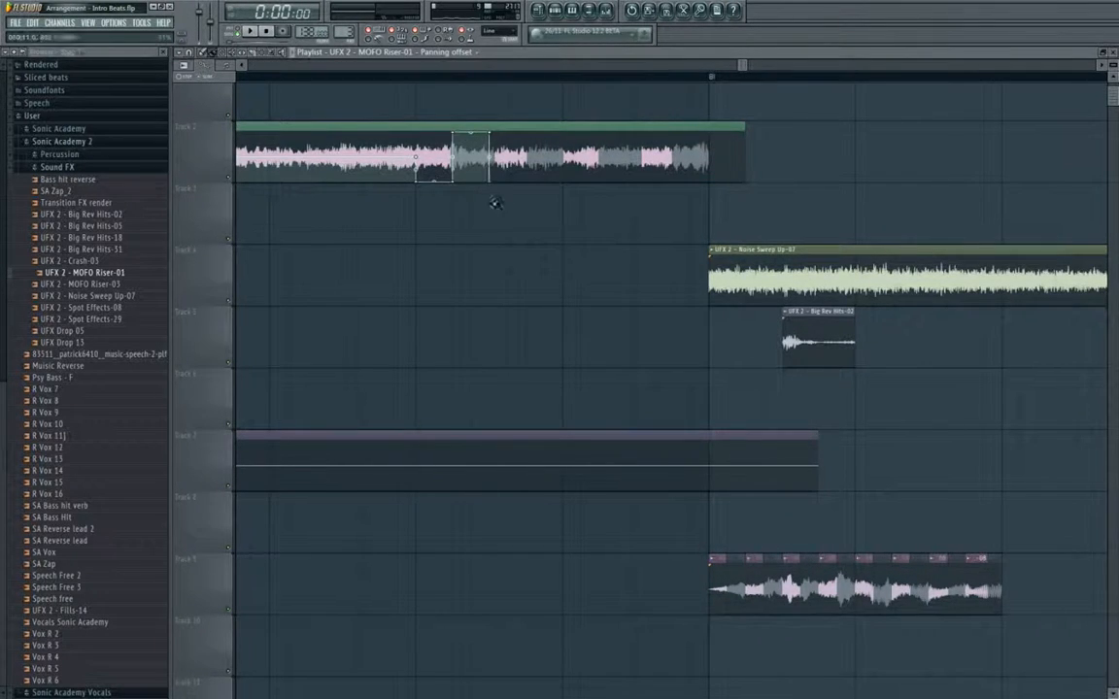
pyautogui.click(564, 123)
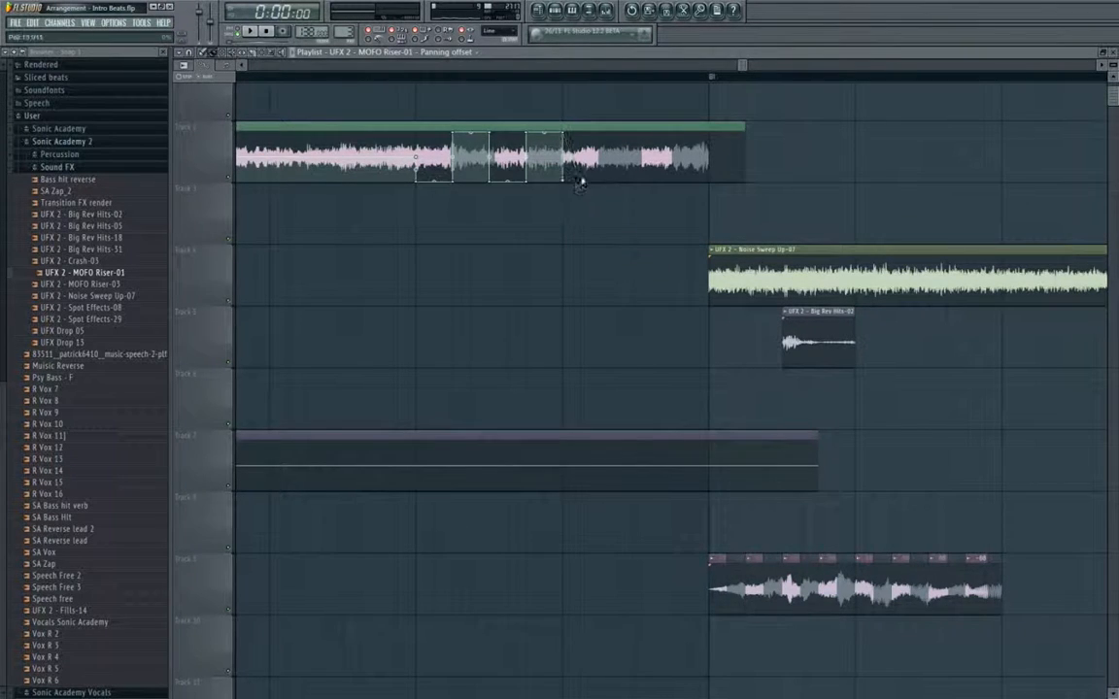
pyautogui.click(637, 151)
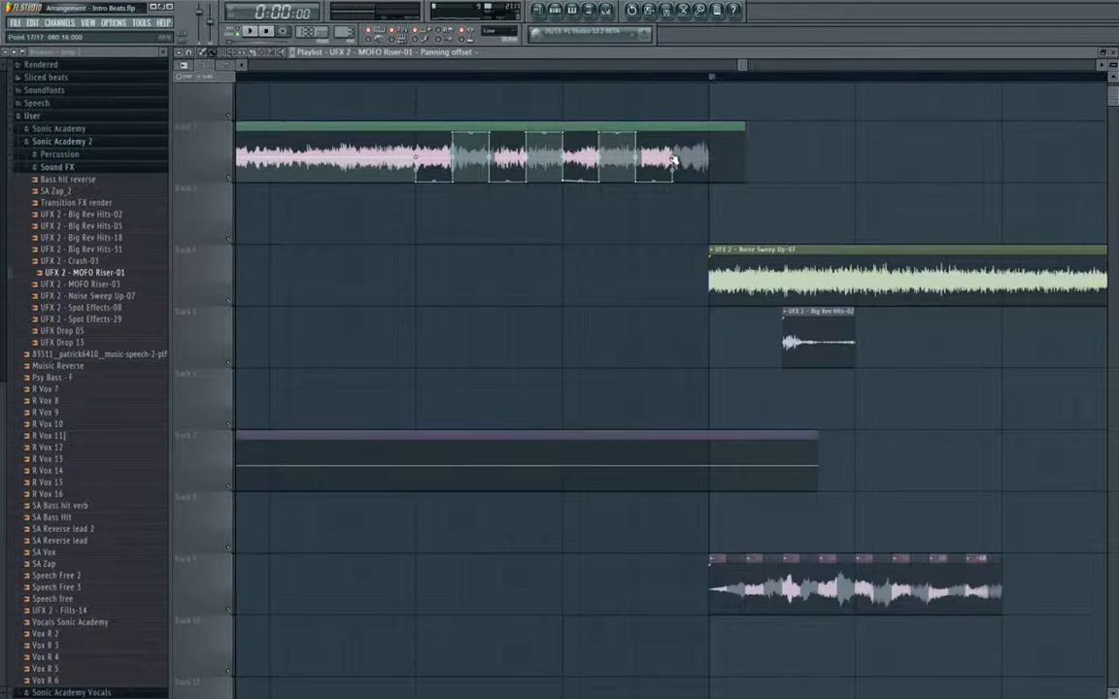
# Place the panning automation clip on Track 3 below the riser and set the grid snap back to Main.
pyautogui.scroll(-4, 639, 159)
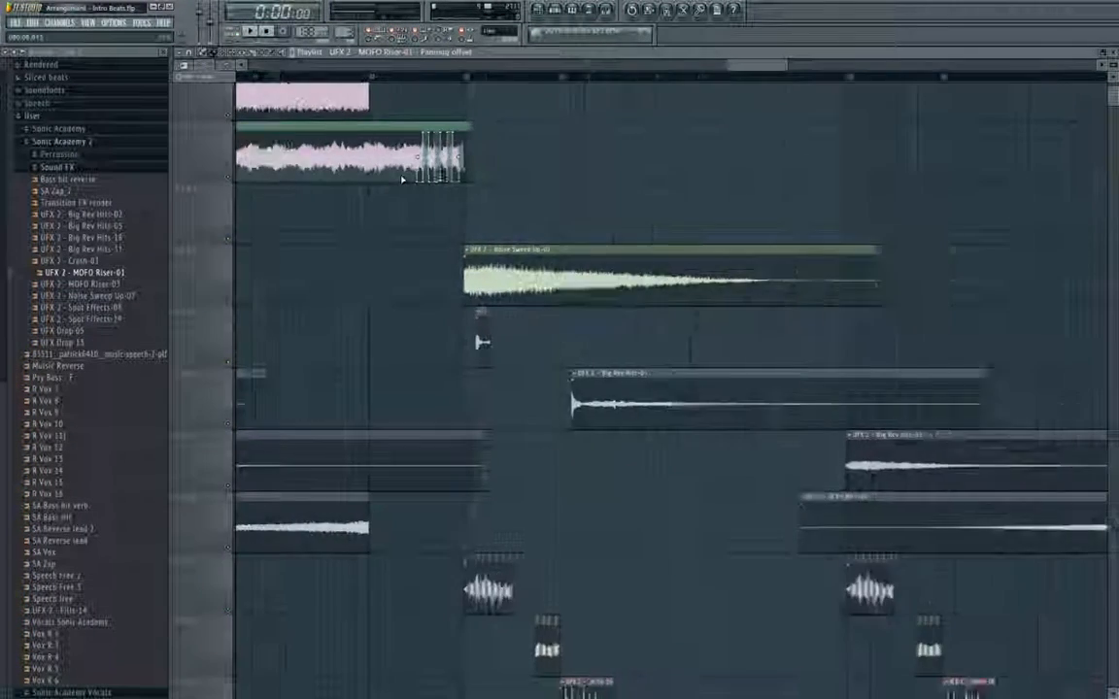
pyautogui.scroll(-4, 571, 225)
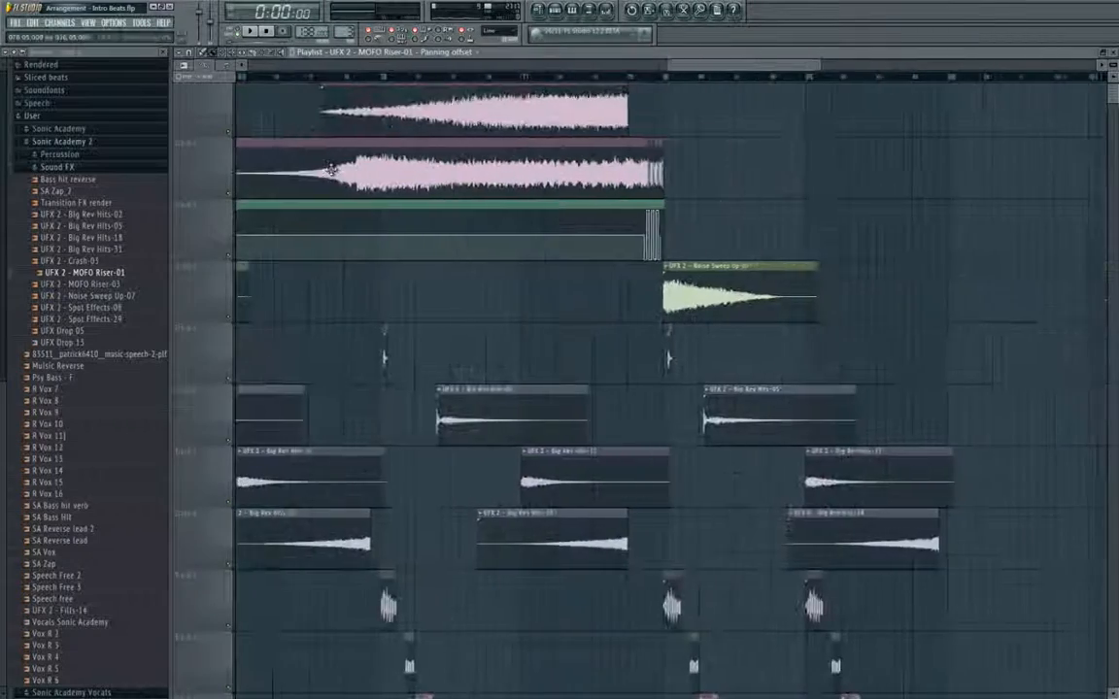
pyautogui.click(201, 54)
pyautogui.click(201, 77)
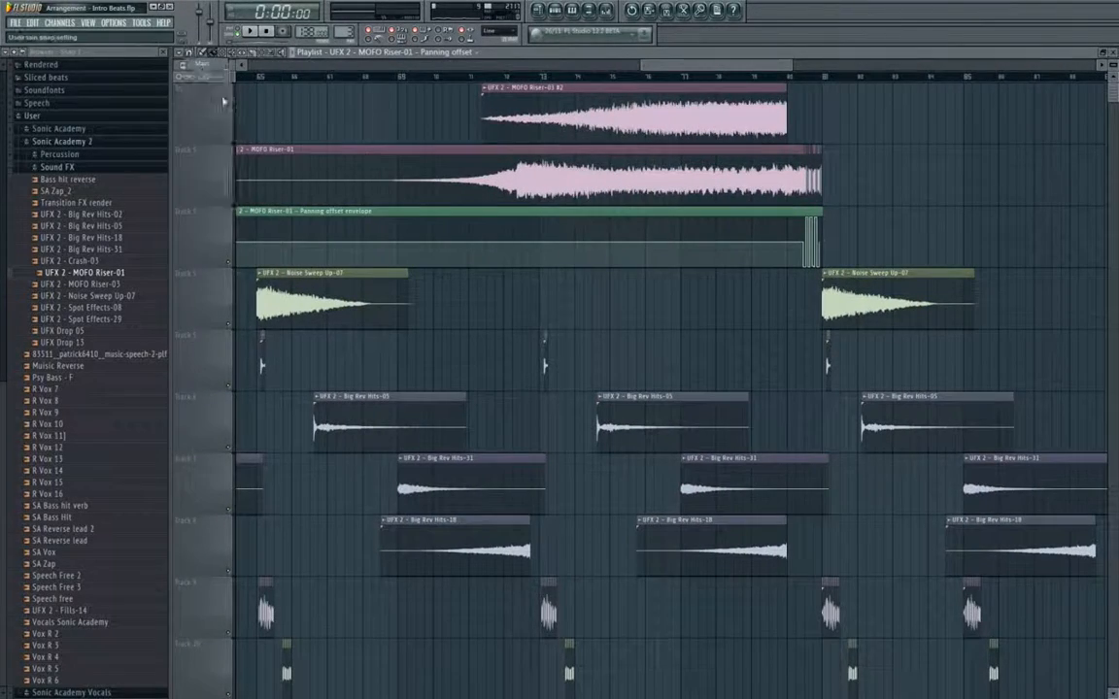
# Create a volume automation clip for MOFO Riser-01 and add a low point around bar 72 where the volume starts rising.
pyautogui.hscroll(-2, 375, 179)
pyautogui.click(304, 139)
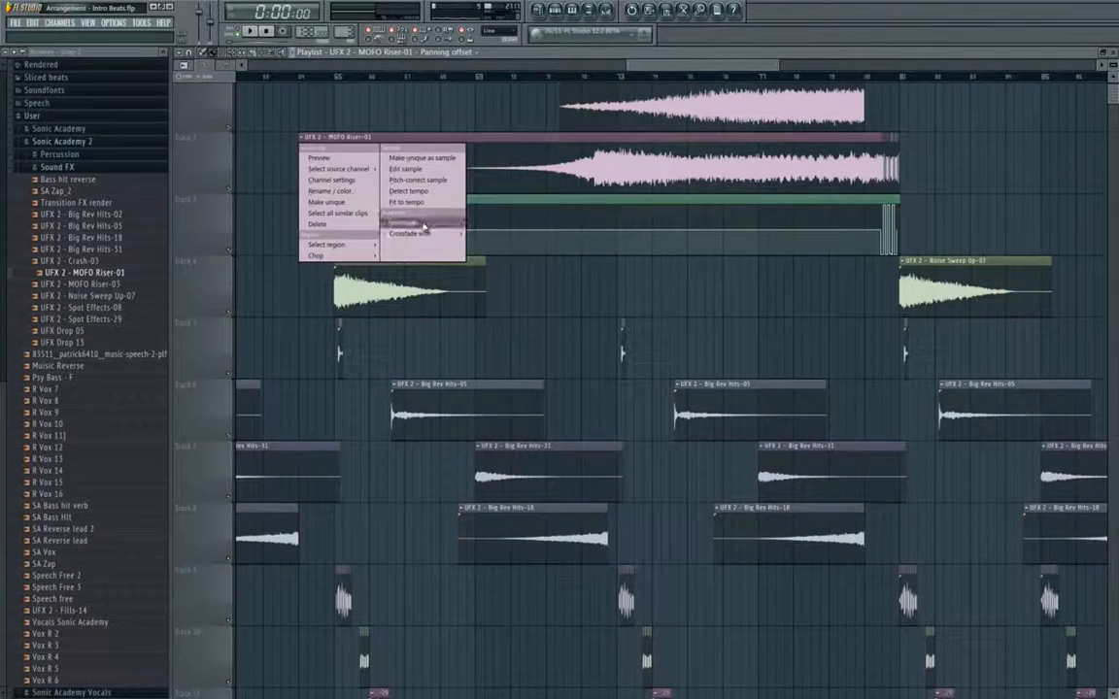
pyautogui.moveTo(403, 222)
pyautogui.click(481, 222)
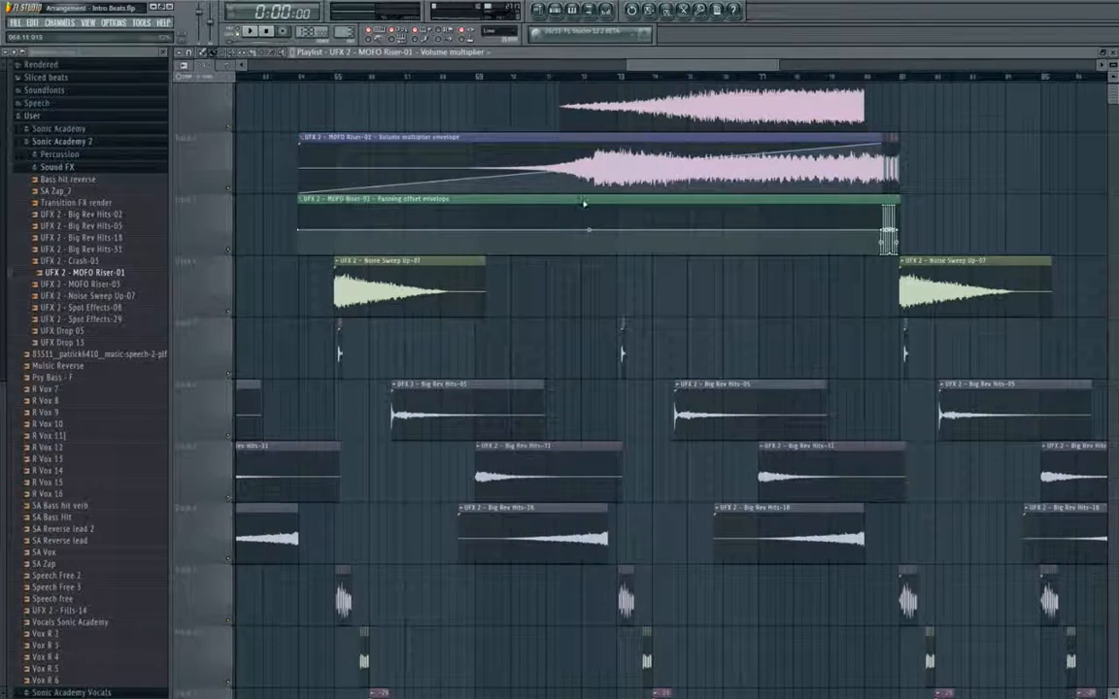
pyautogui.hscroll(3, 369, 175)
pyautogui.moveTo(437, 178); pyautogui.dragTo(433, 211)
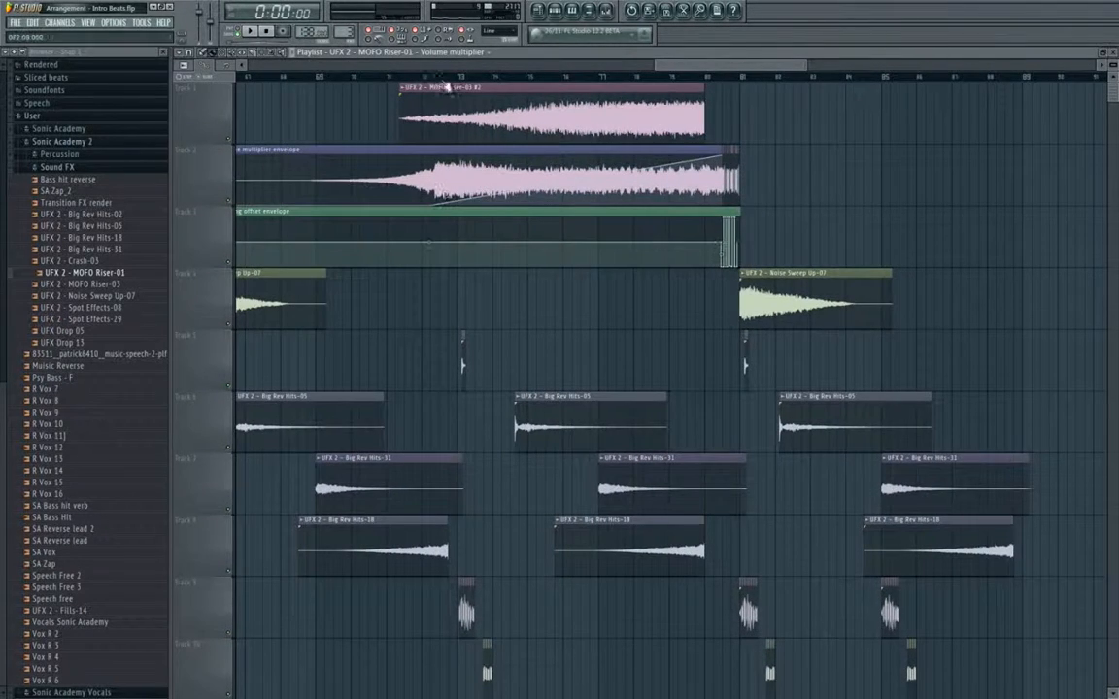
# Play back the riser with its volume and panning automation from around bar 72, and again from the bar 80 break.
pyautogui.press('space')
pyautogui.scroll(-3, 505, 145)
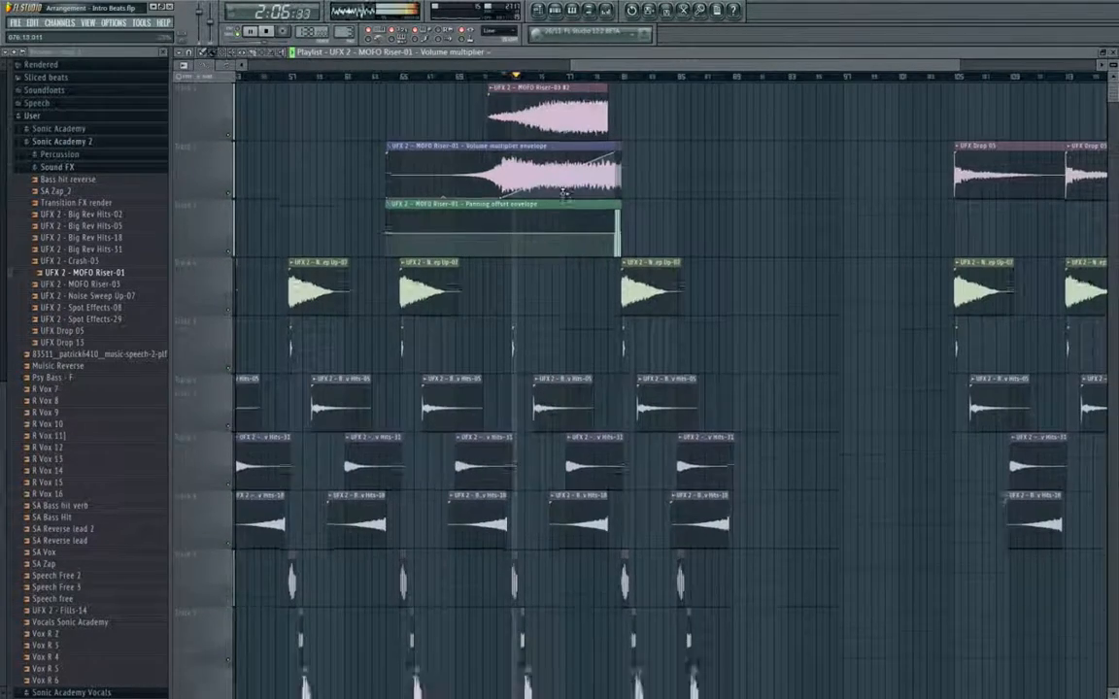
pyautogui.scroll(-2, 564, 192)
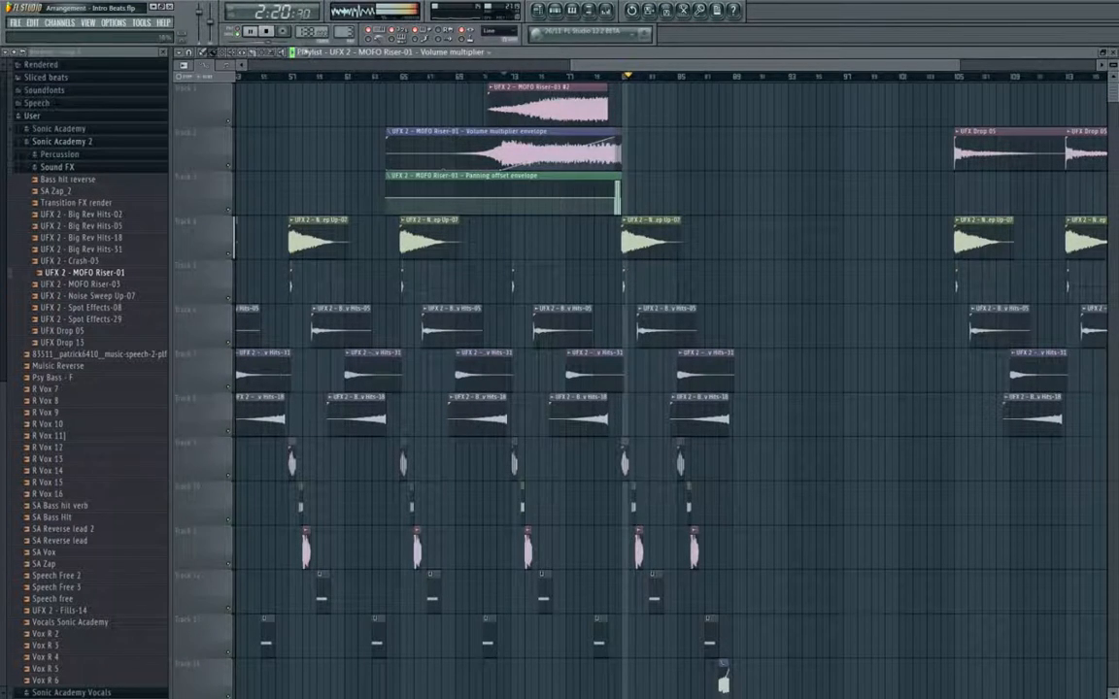
pyautogui.press('space')
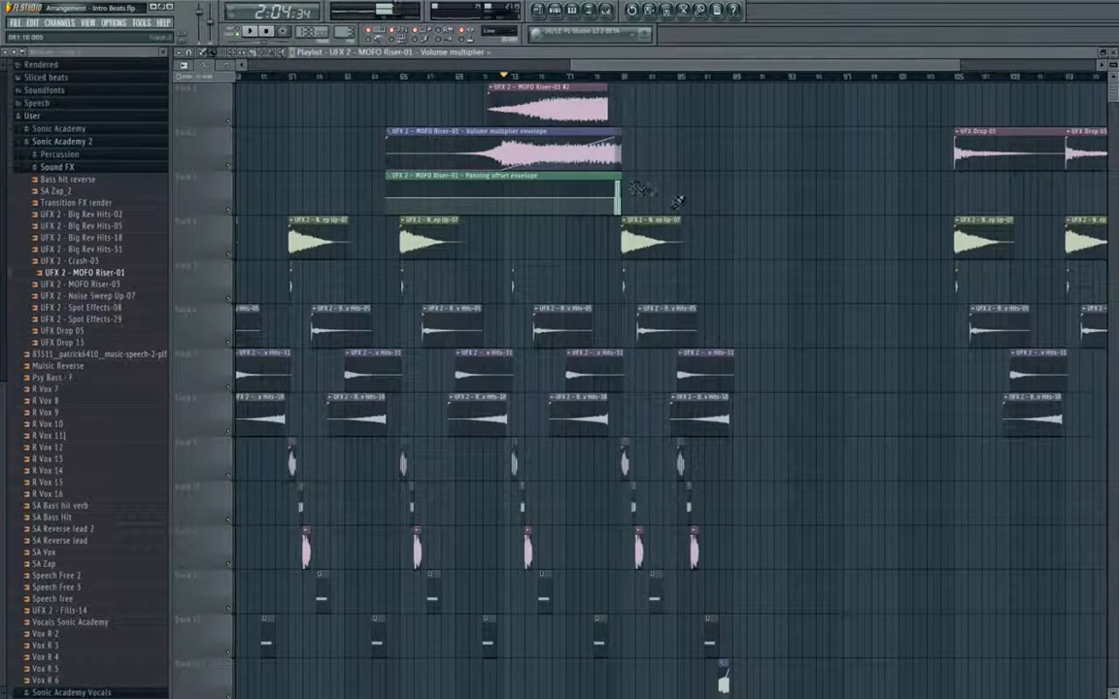
pyautogui.scroll(6, 636, 190)
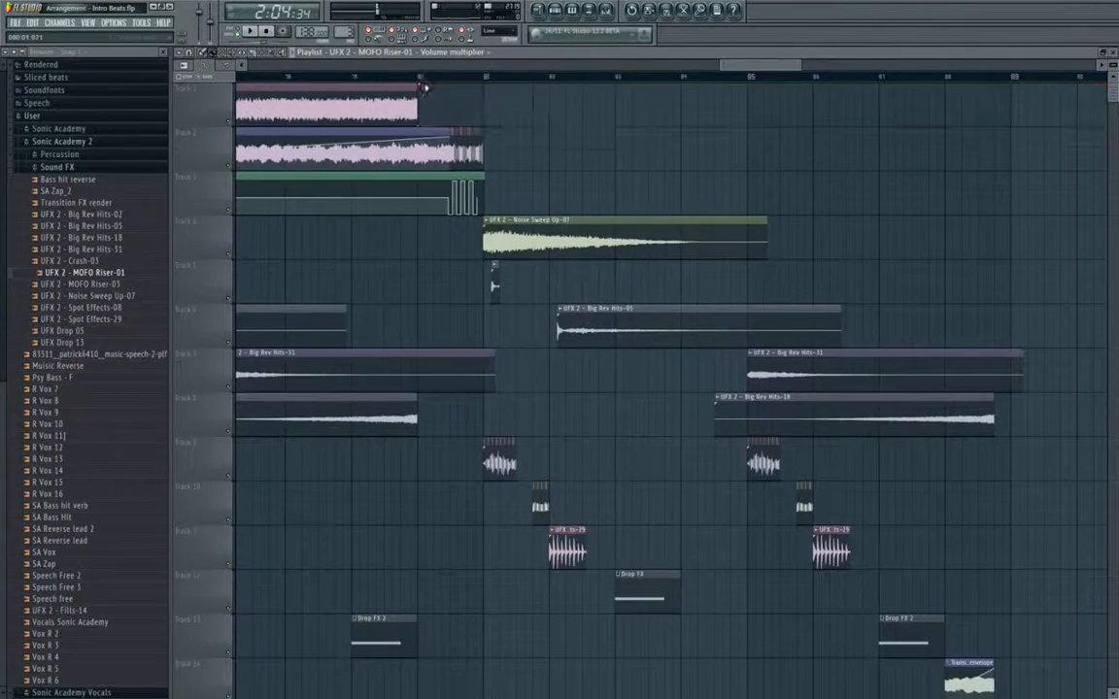
pyautogui.press('space')
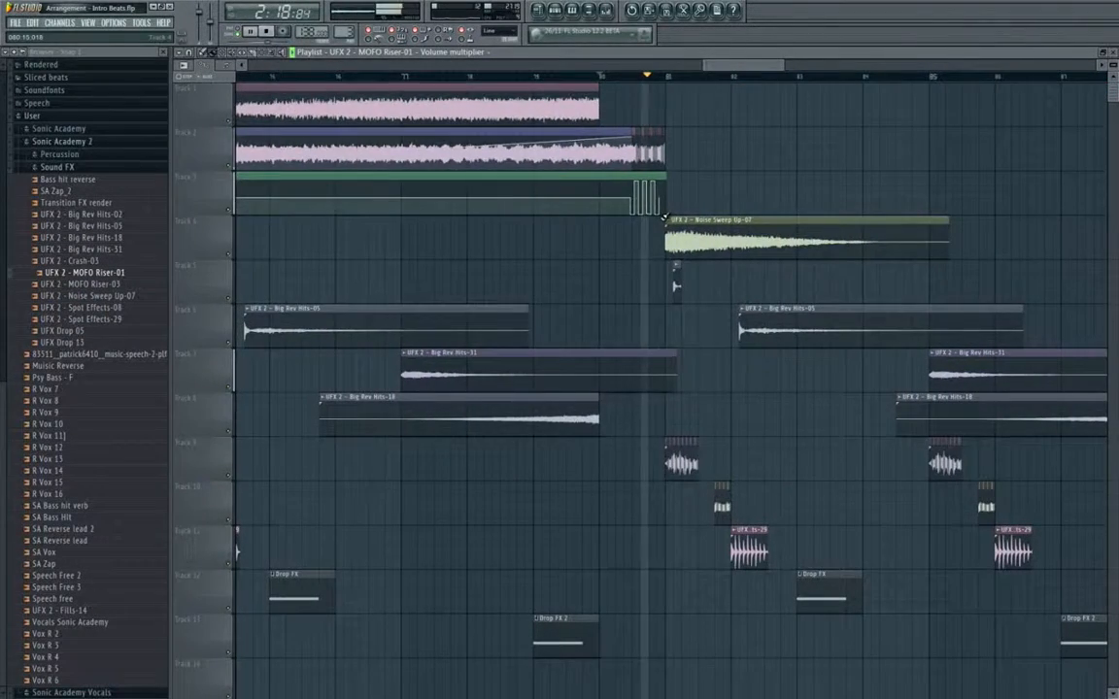
# Shift the square panning steps slightly forward with a finer grid snap so they start on the first stutter slice, then restore the snap.
pyautogui.scroll(5, 644, 223)
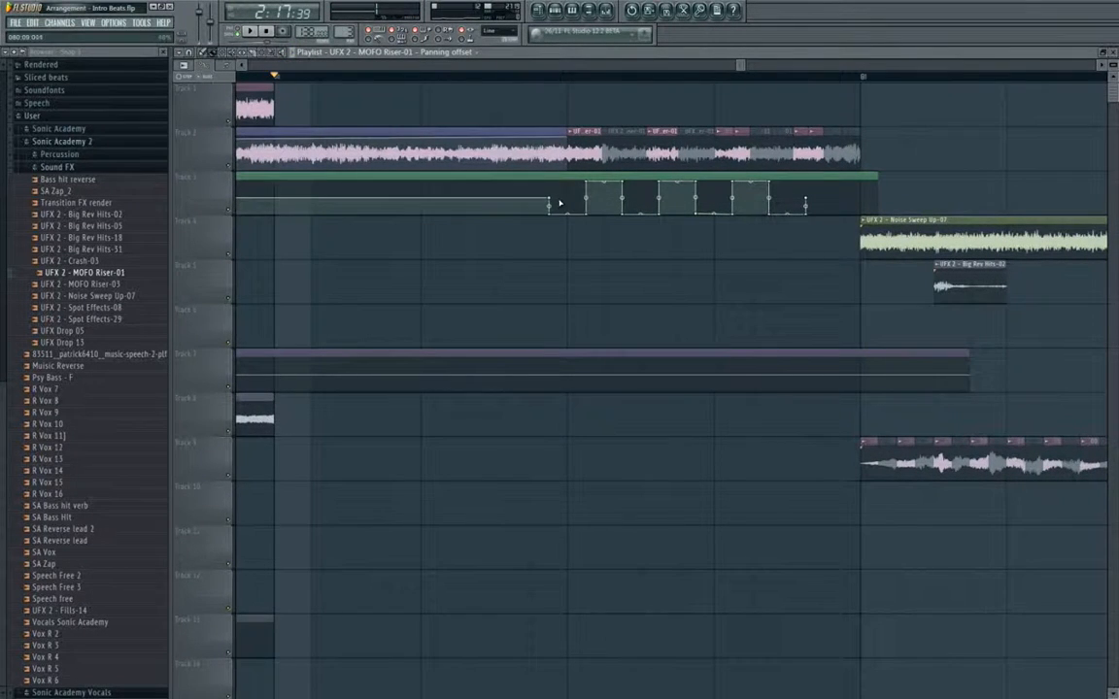
pyautogui.click(215, 67)
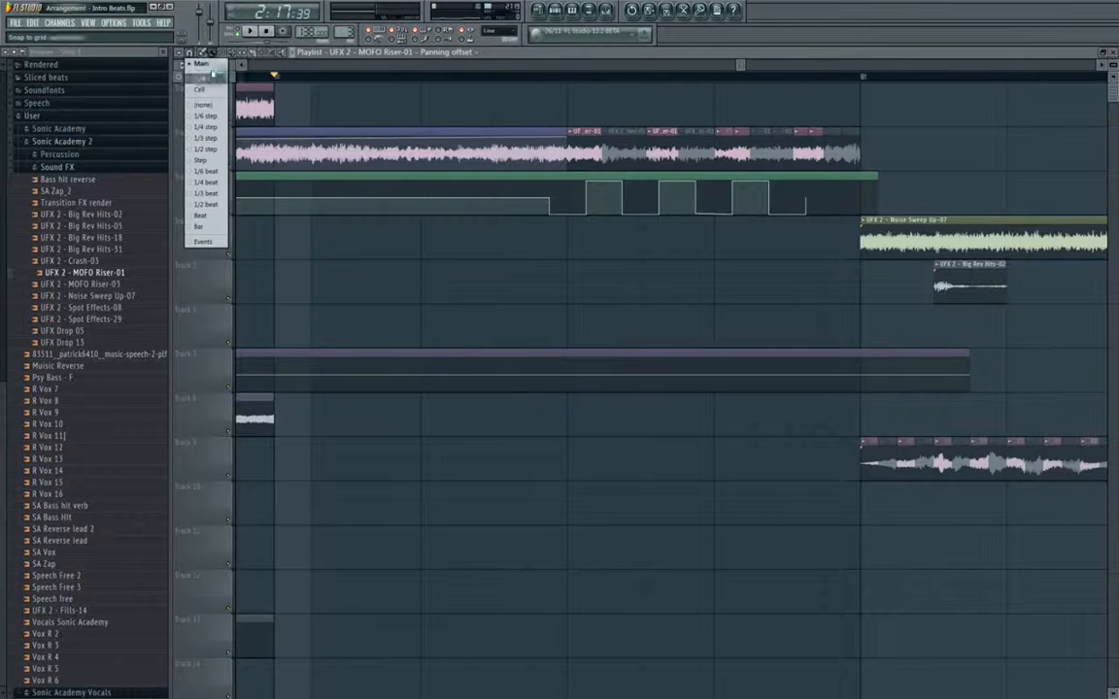
pyautogui.click(202, 137)
pyautogui.moveTo(545, 202); pyautogui.dragTo(563, 202)
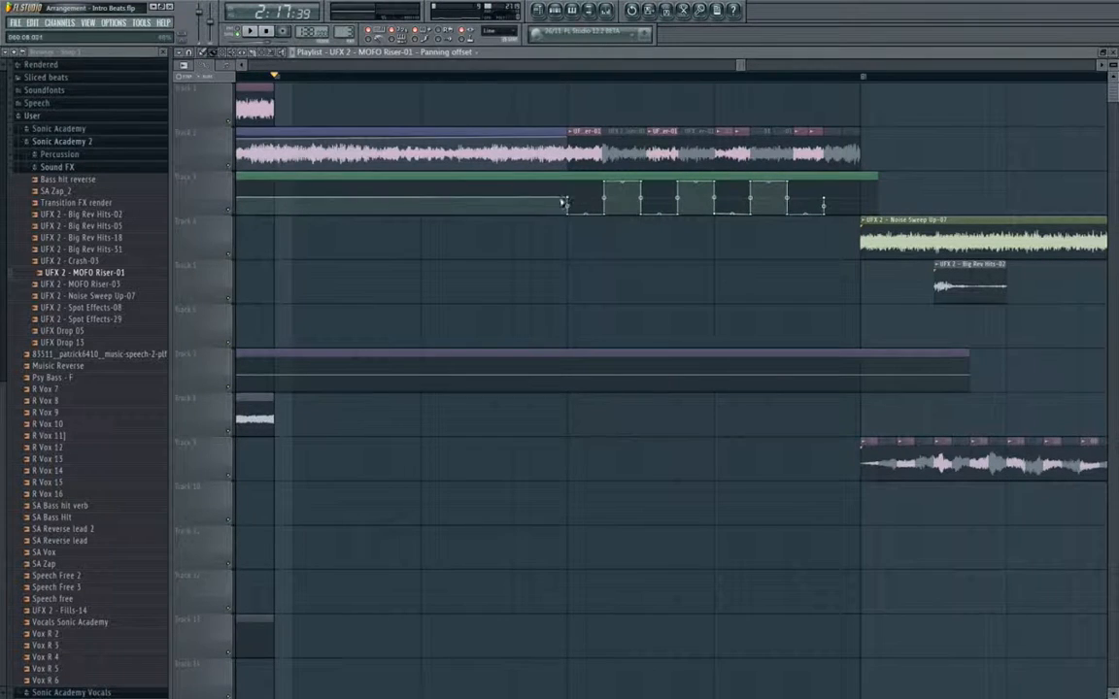
pyautogui.click(199, 65)
pyautogui.click(190, 74)
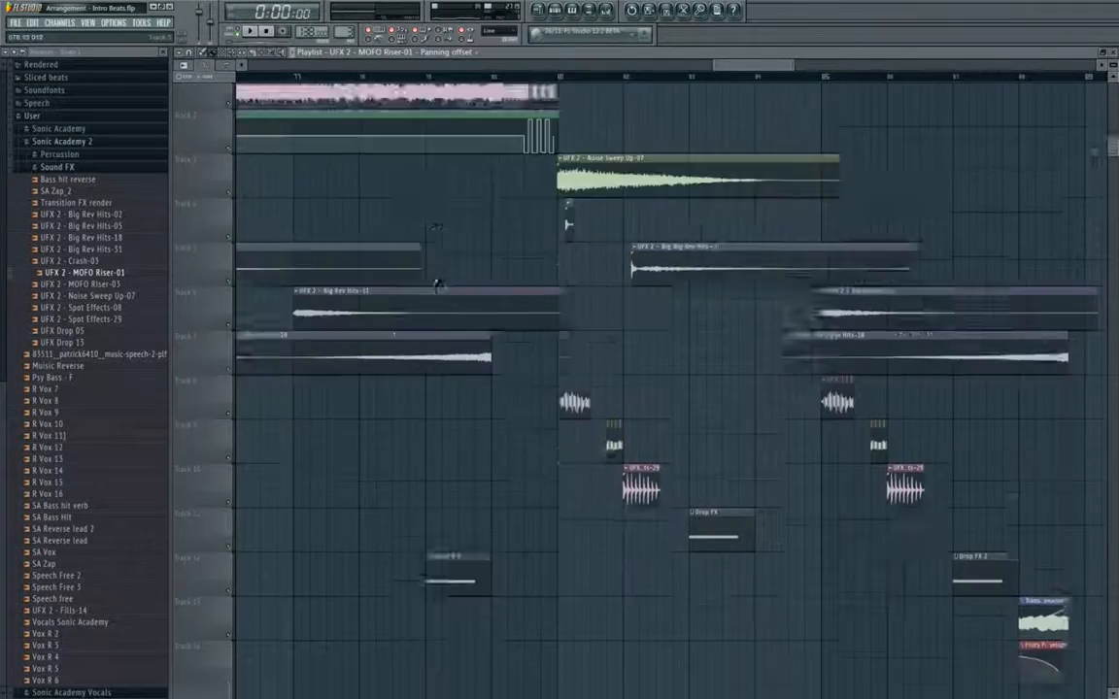
# Review the tracks around the bar 80 break and play back the transition from around bar 78.
pyautogui.scroll(-2, 435, 277)
pyautogui.scroll(3, 433, 270)
pyautogui.scroll(-6, 435, 268)
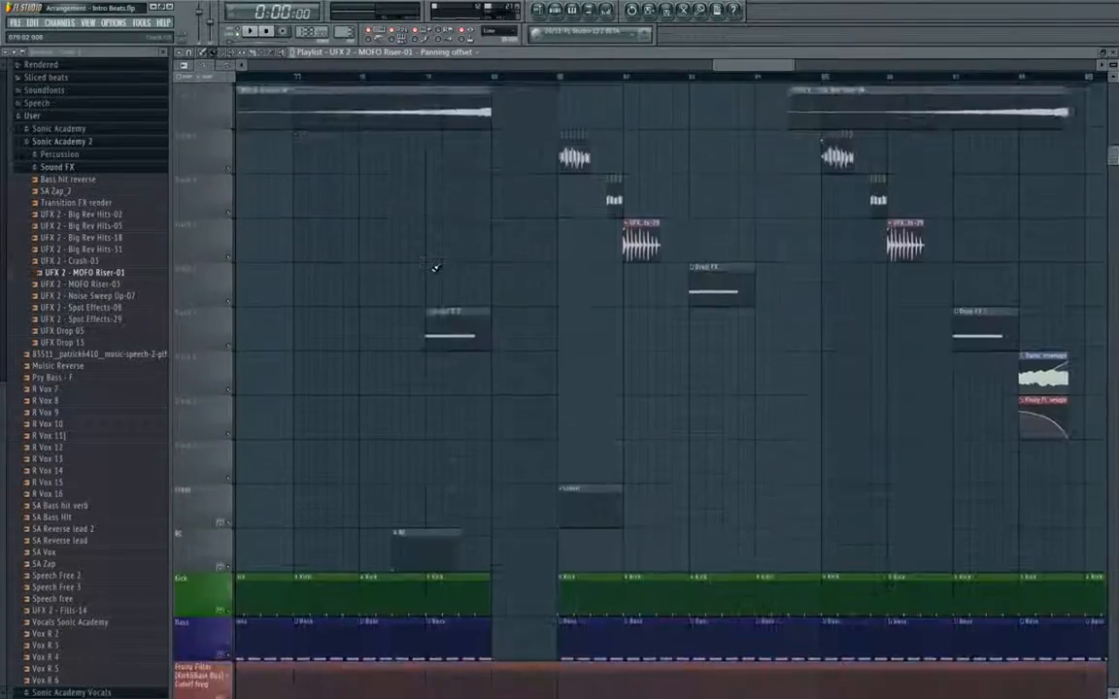
pyautogui.scroll(-15, 435, 268)
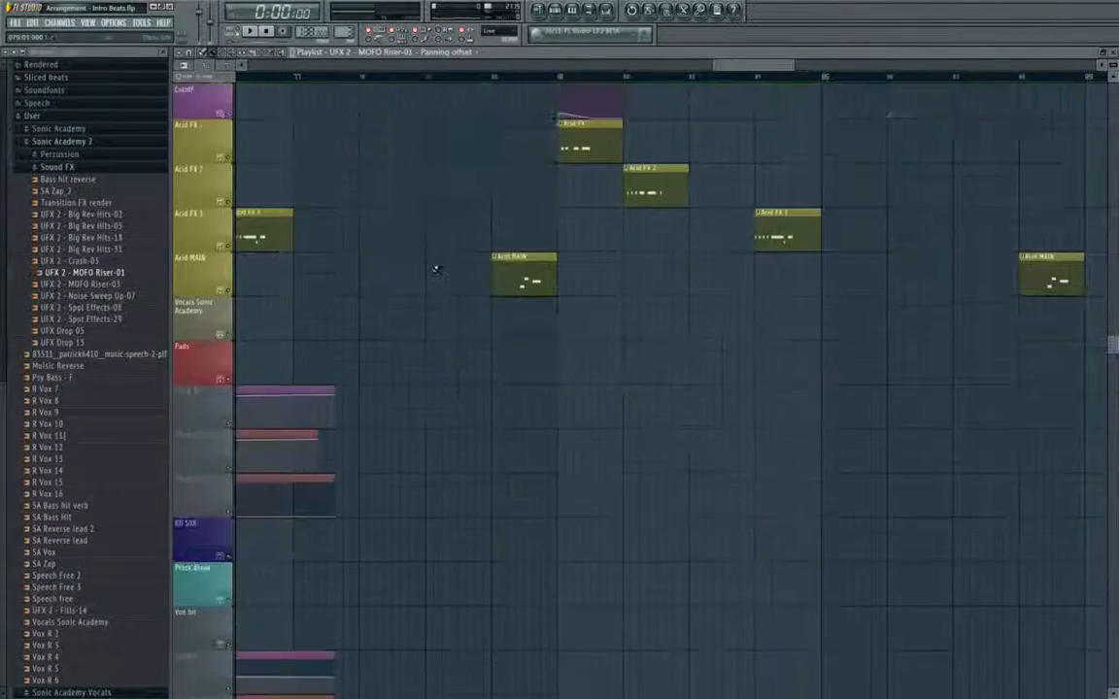
pyautogui.scroll(-1, 435, 268)
pyautogui.scroll(15, 436, 268)
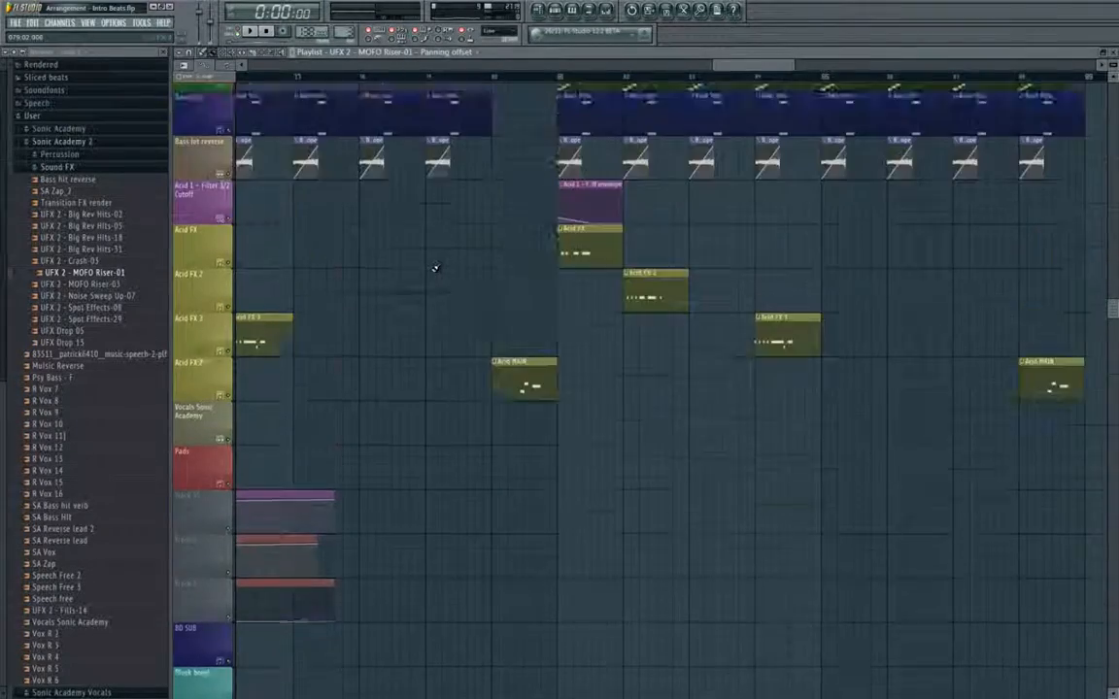
pyautogui.scroll(7, 486, 264)
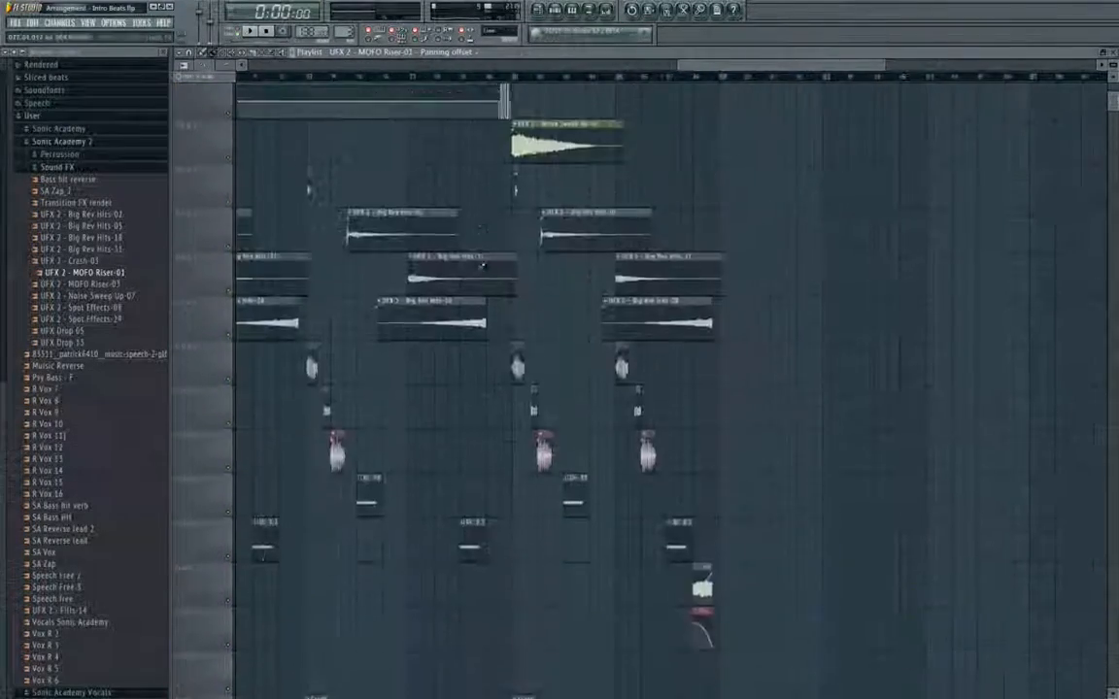
pyautogui.click(447, 76)
pyautogui.scroll(-20, 536, 335)
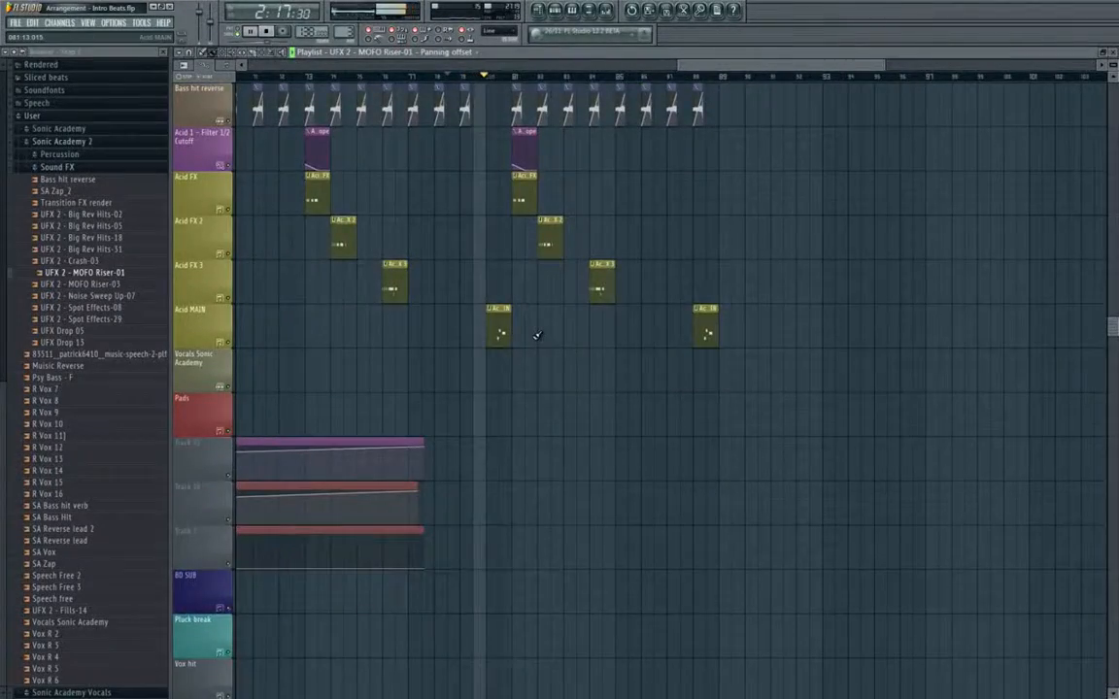
pyautogui.scroll(10, 537, 335)
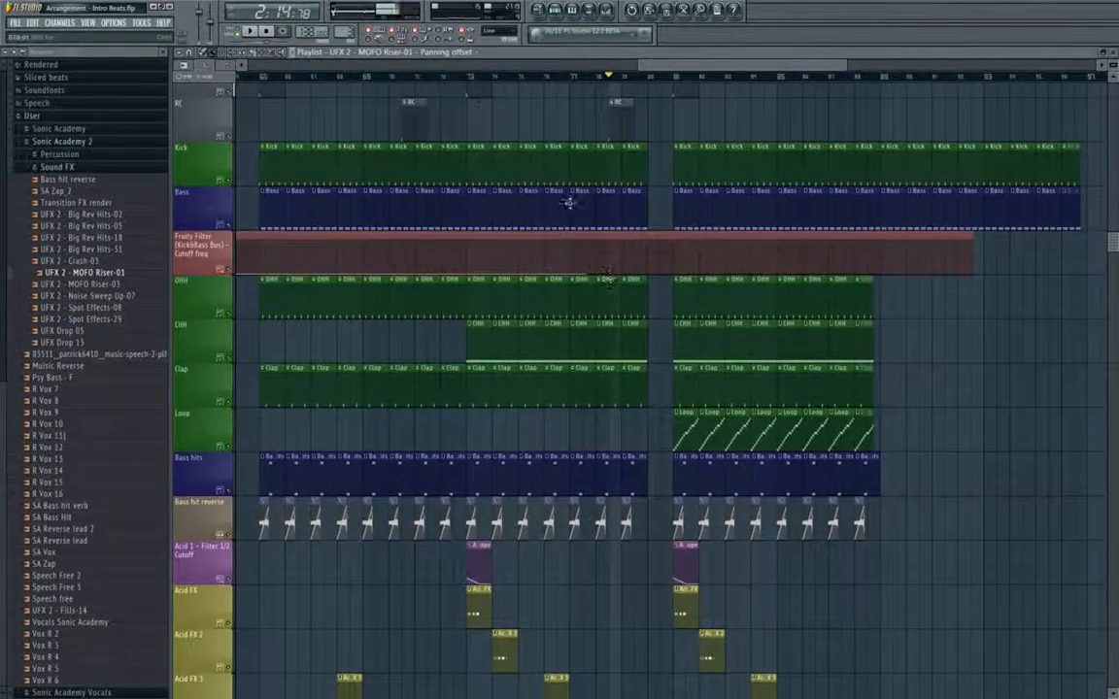
# Draw a ramp in the Kick&Bass Bus filter cutoff automation, rising from bar 76 to bar 80 and dropping back at bar 81.
pyautogui.moveTo(658, 279); pyautogui.dragTo(572, 318)
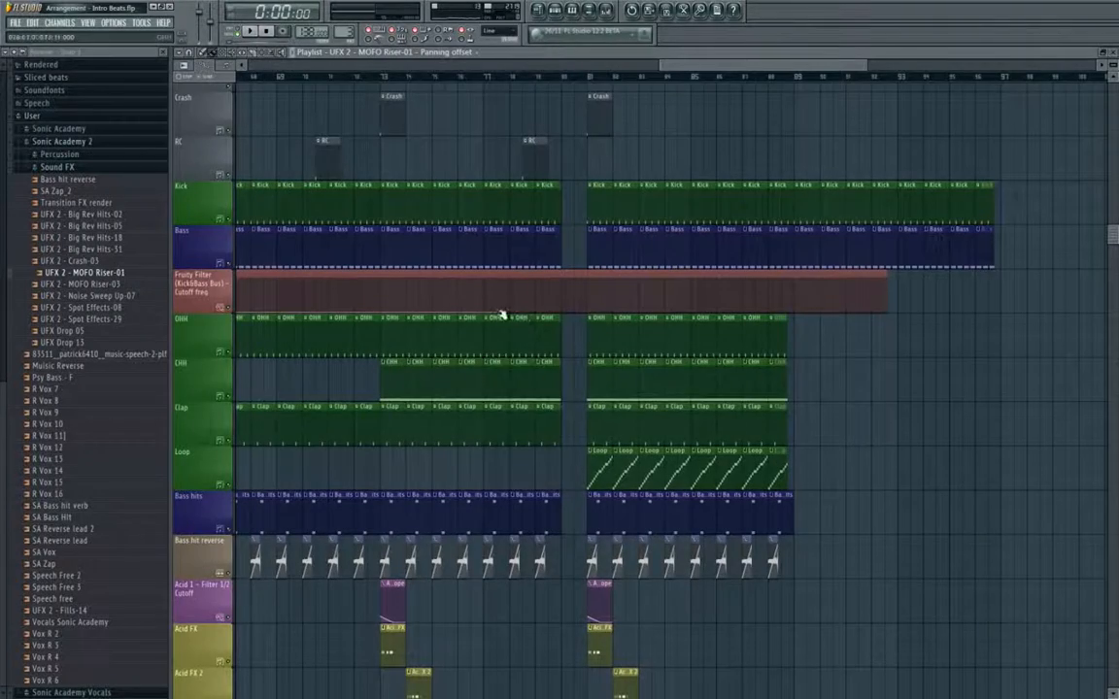
pyautogui.rightClick(501, 315)
pyautogui.click(520, 331)
pyautogui.moveTo(484, 309); pyautogui.dragTo(677, 371)
pyautogui.scroll(3, 618, 375)
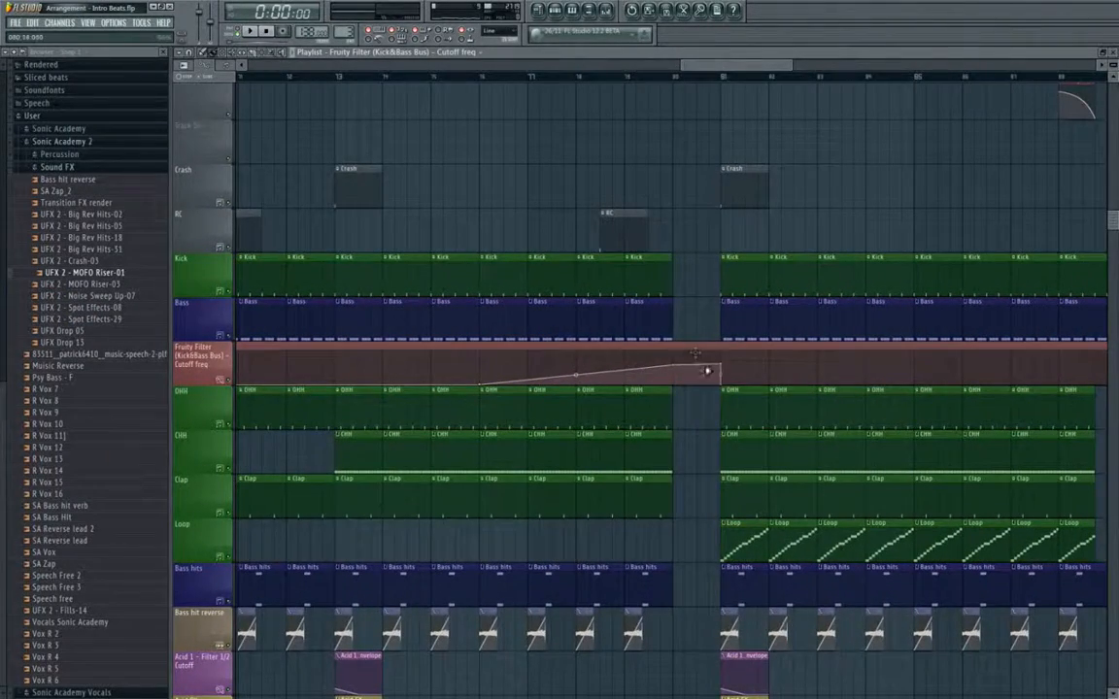
# Insert an empty playlist track between the Loop and Bass hits tracks.
pyautogui.scroll(-6, 823, 393)
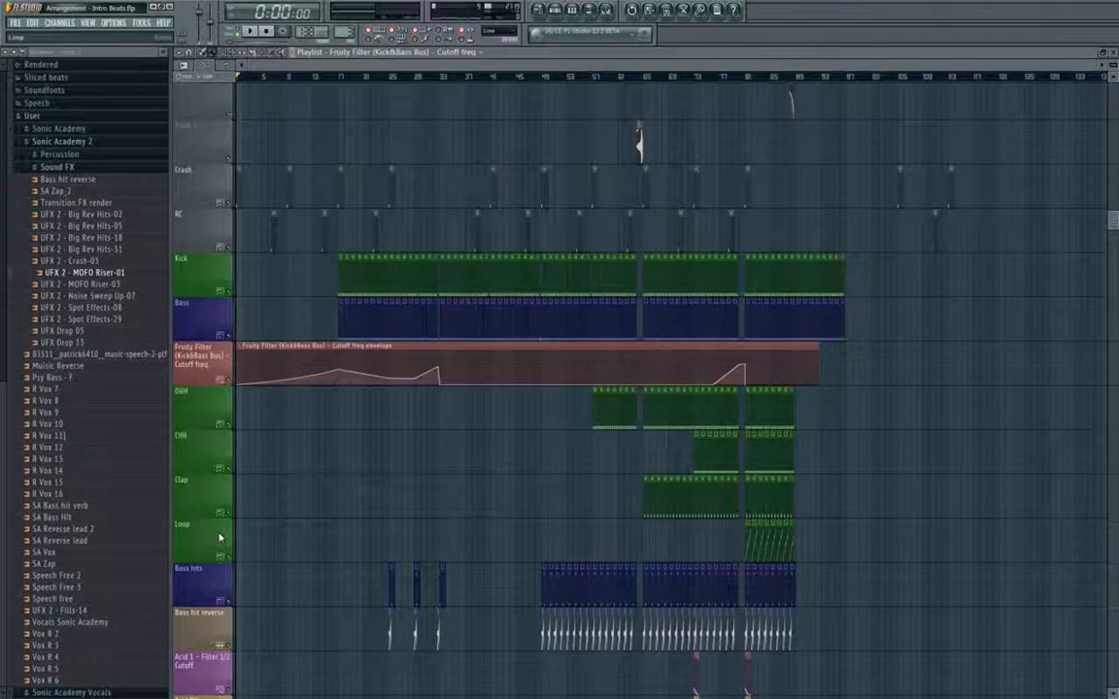
pyautogui.rightClick(209, 573)
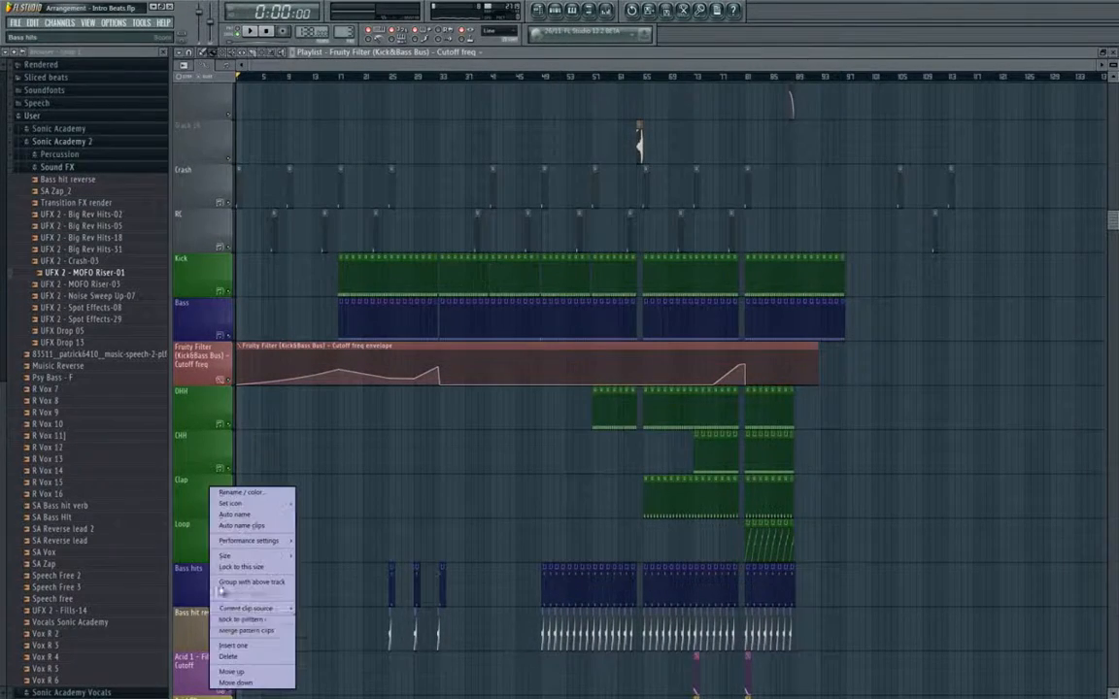
pyautogui.click(264, 647)
# Add a Fruity Filter to the third effect slot of the Perc Bus mixer track.
pyautogui.scroll(4, 801, 594)
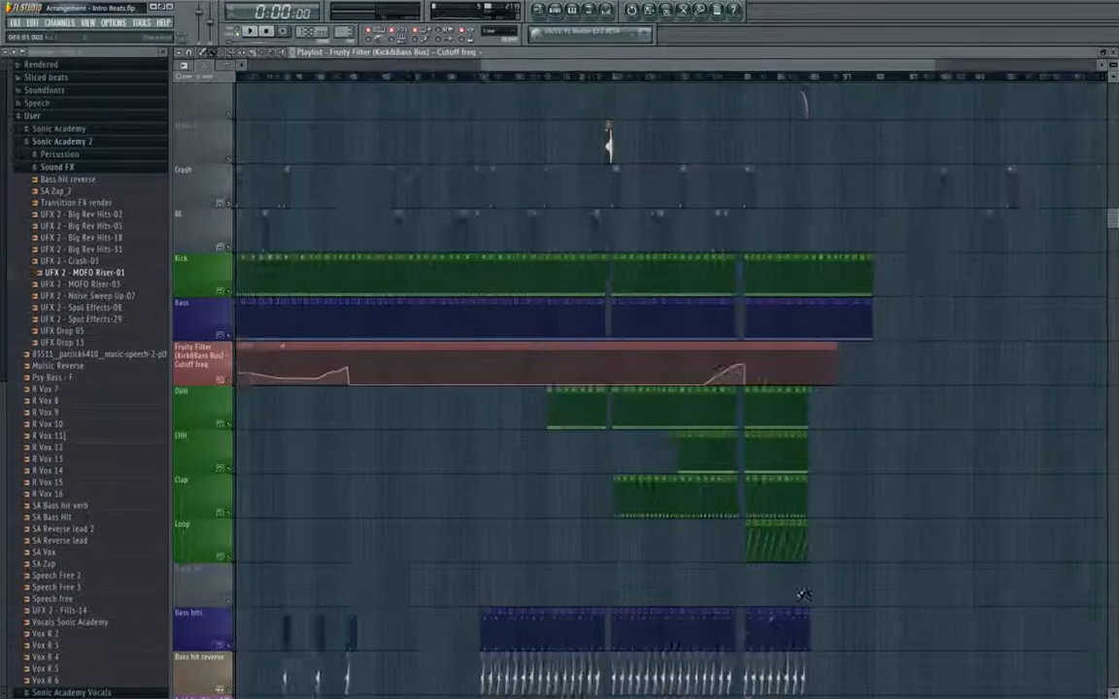
pyautogui.scroll(-3, 801, 594)
pyautogui.click(610, 12)
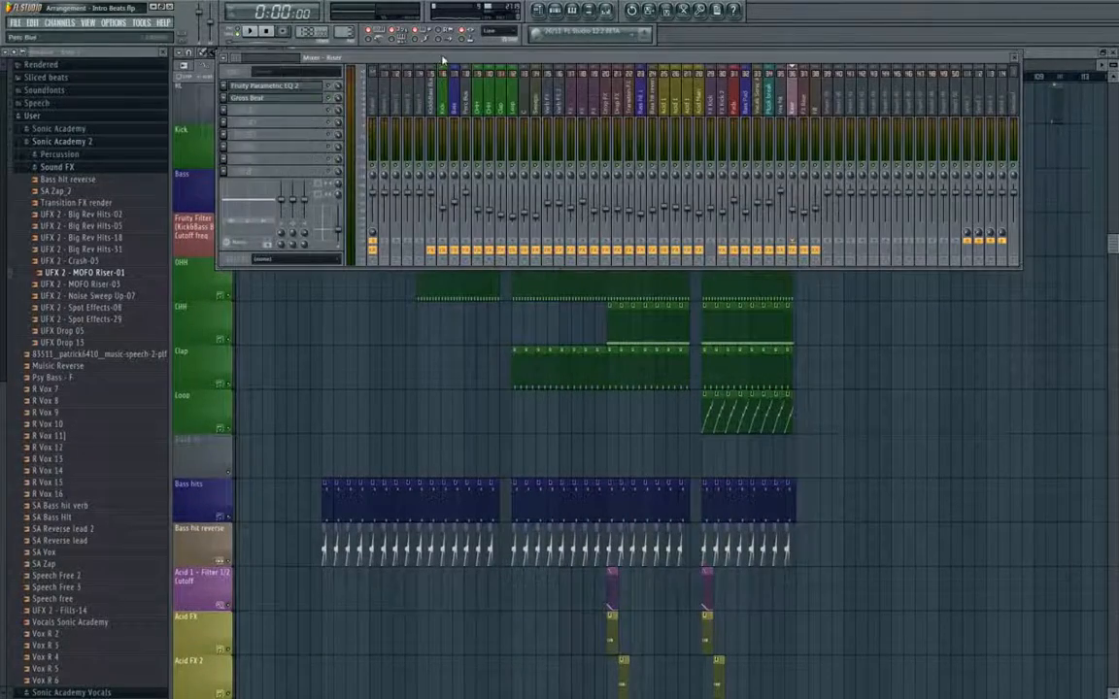
pyautogui.click(467, 107)
pyautogui.click(243, 109)
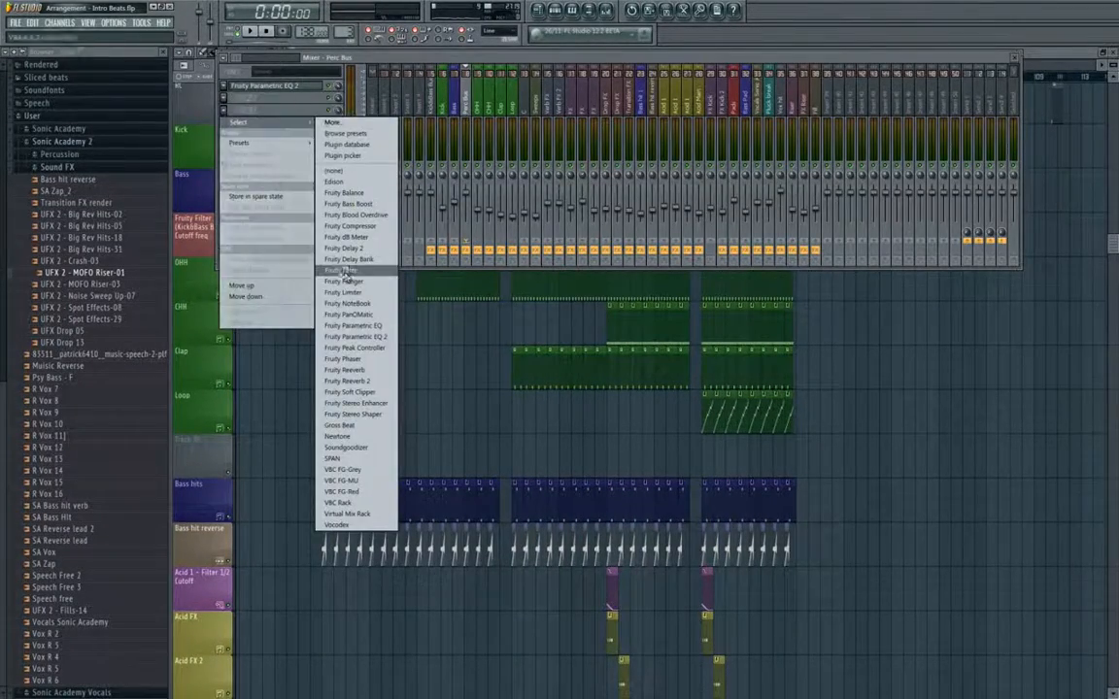
pyautogui.click(352, 229)
# Create an automation clip for the Perc Bus filter's cutoff frequency and auto-name its playlist track below Loop.
pyautogui.rightClick(280, 210)
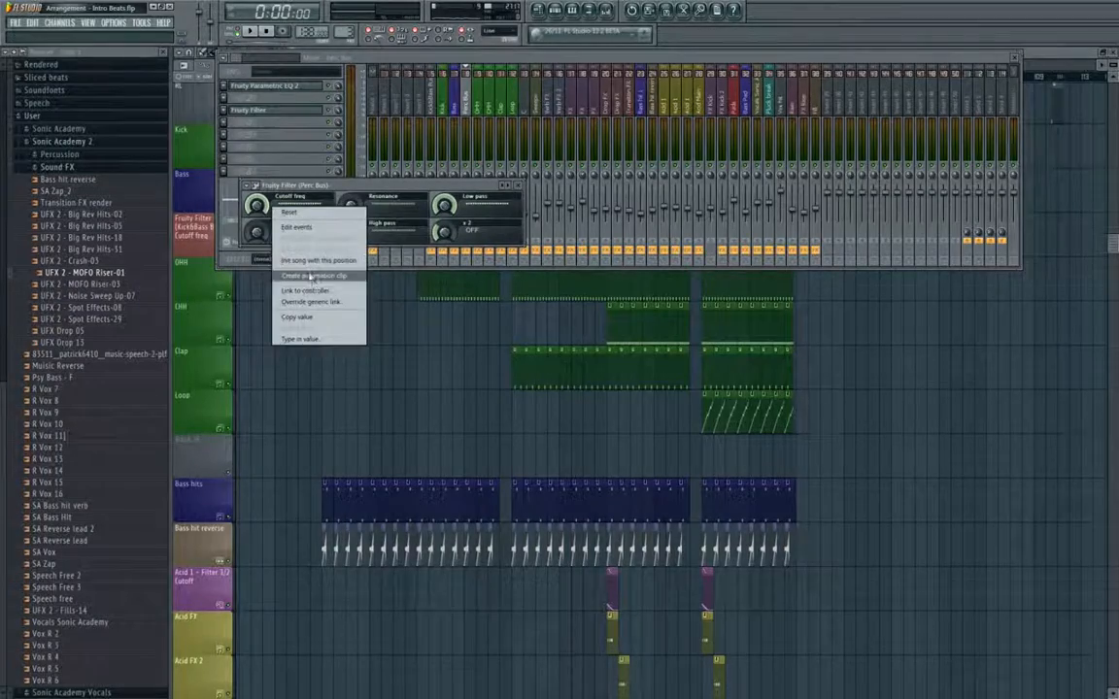
pyautogui.click(301, 254)
pyautogui.rightClick(218, 442)
pyautogui.click(241, 462)
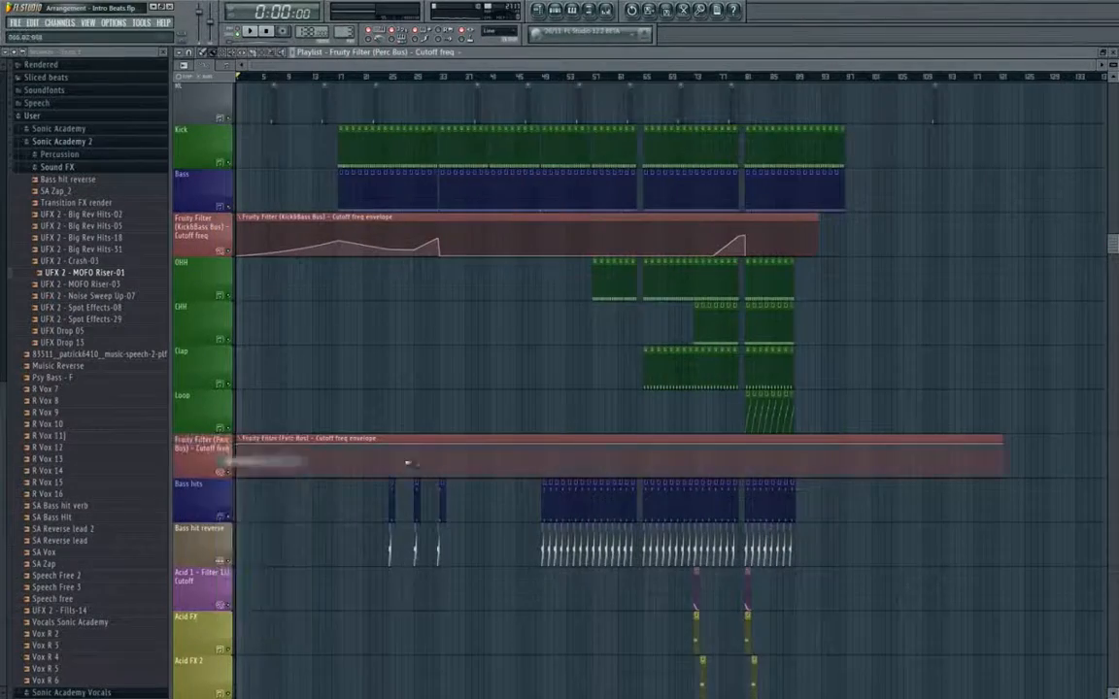
# Draw a curved dip in the Perc Bus cutoff automation, falling from bar 78 to bar 80 and returning just before bar 81.
pyautogui.scroll(6, 759, 472)
pyautogui.moveTo(525, 456); pyautogui.dragTo(633, 469)
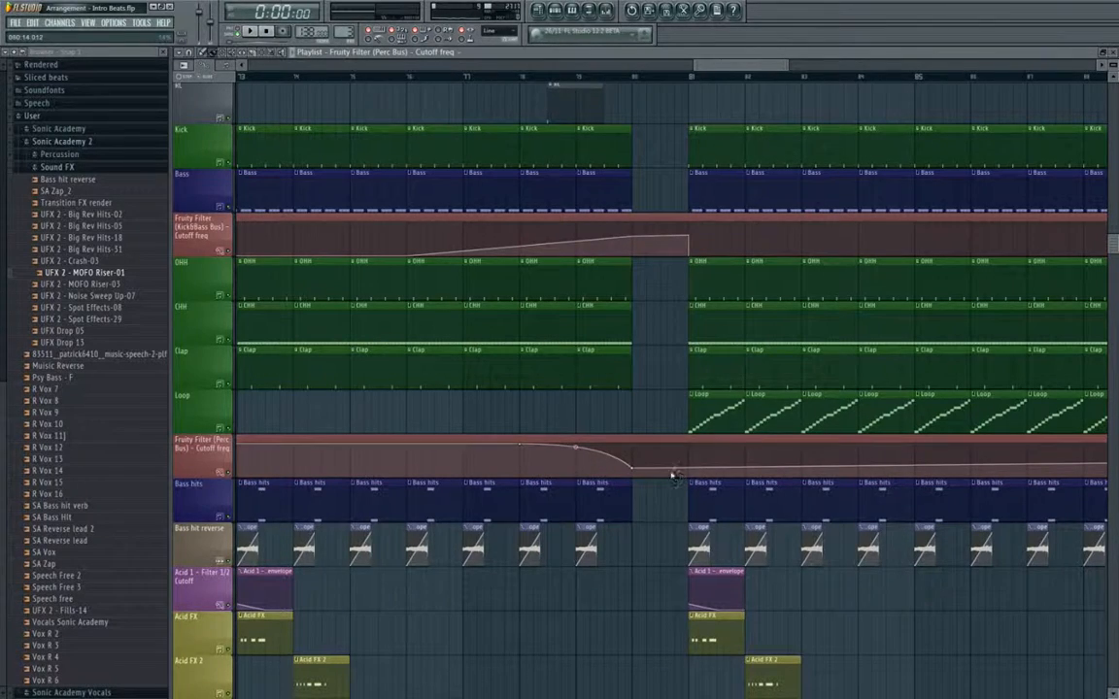
pyautogui.rightClick(672, 473)
pyautogui.rightClick(679, 446)
pyautogui.scroll(-5, 662, 400)
# Play back the transition from around bar 75 and bend the Kick&Bass Bus cutoff ramp into a smooth curve.
pyautogui.click(532, 76)
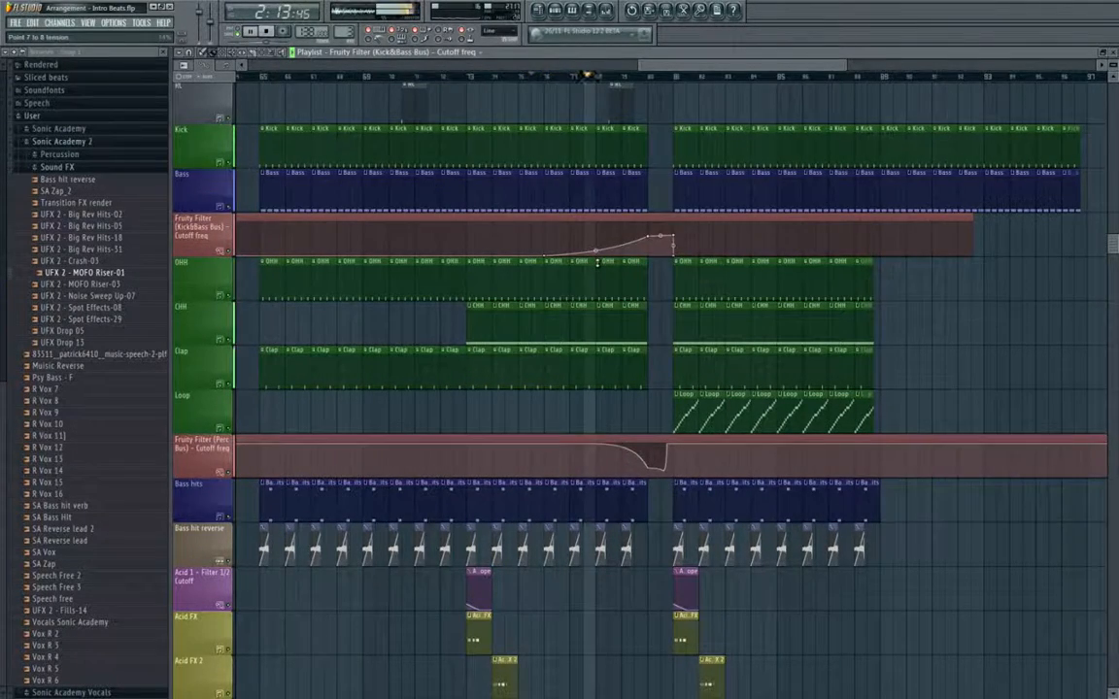
pyautogui.moveTo(641, 305); pyautogui.dragTo(599, 299)
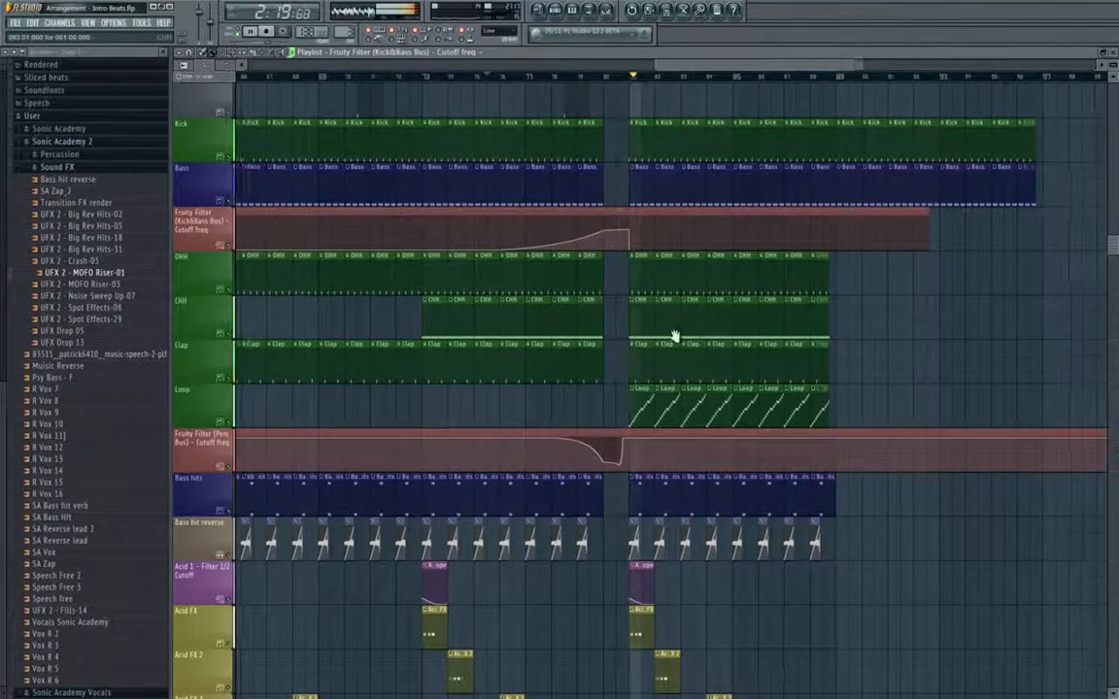
pyautogui.scroll(-10, 675, 336)
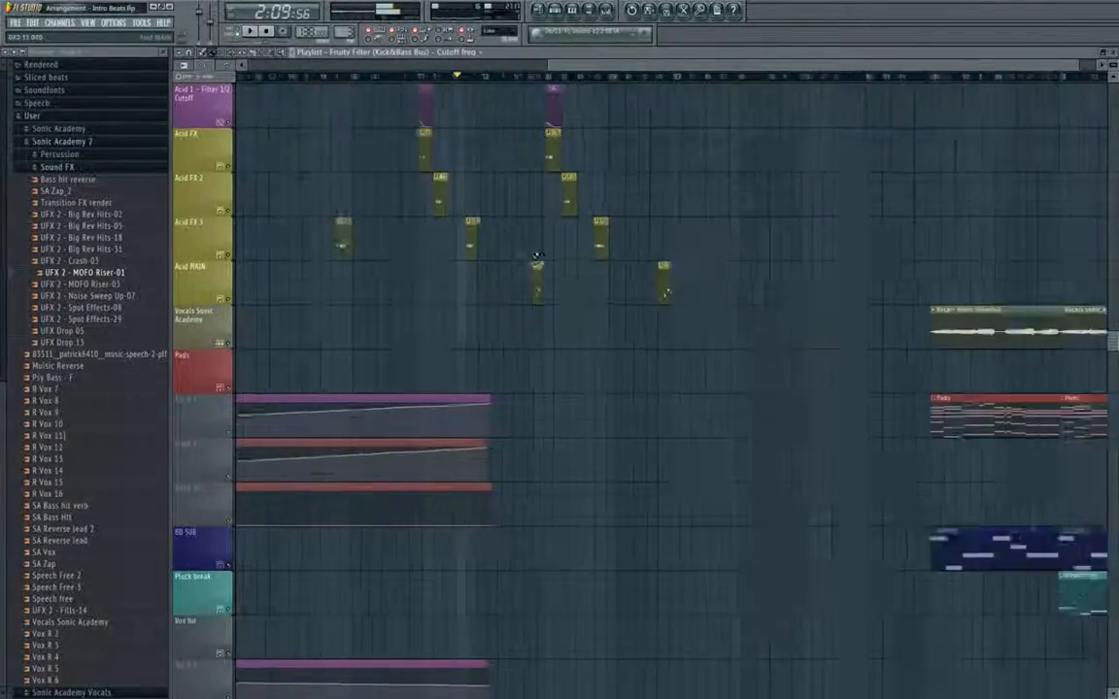
pyautogui.scroll(-3, 537, 259)
pyautogui.click(267, 31)
# Insert an empty playlist track between the Acid MAIN and Vocals Sonic Academy tracks.
pyautogui.scroll(3, 670, 397)
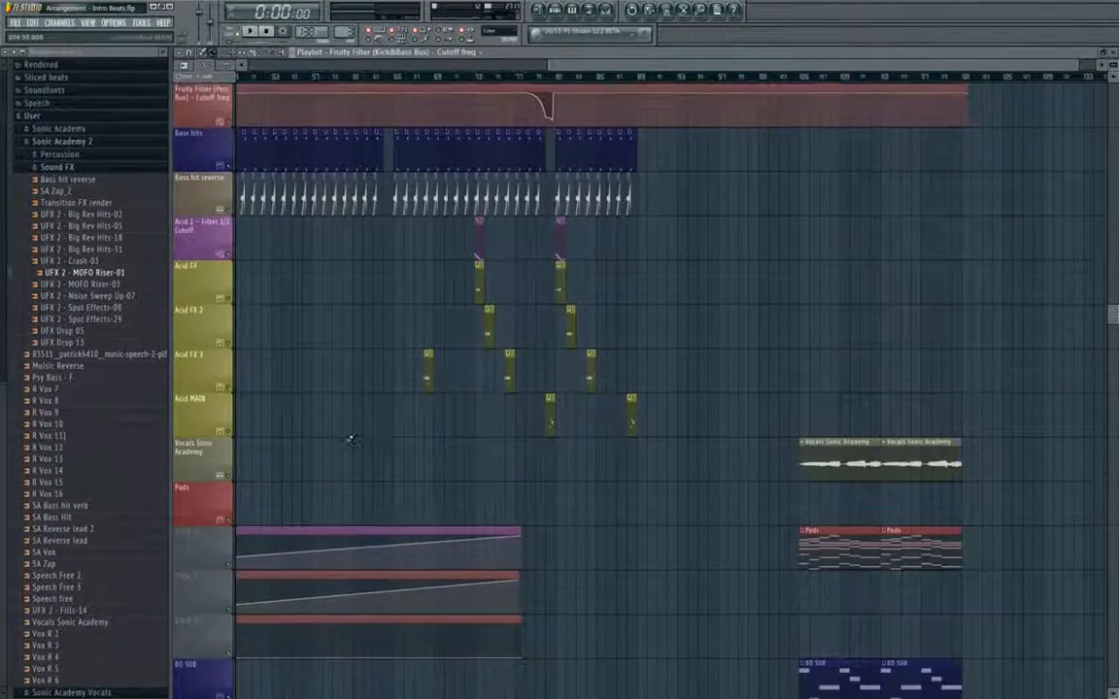
pyautogui.rightClick(220, 440)
pyautogui.click(281, 587)
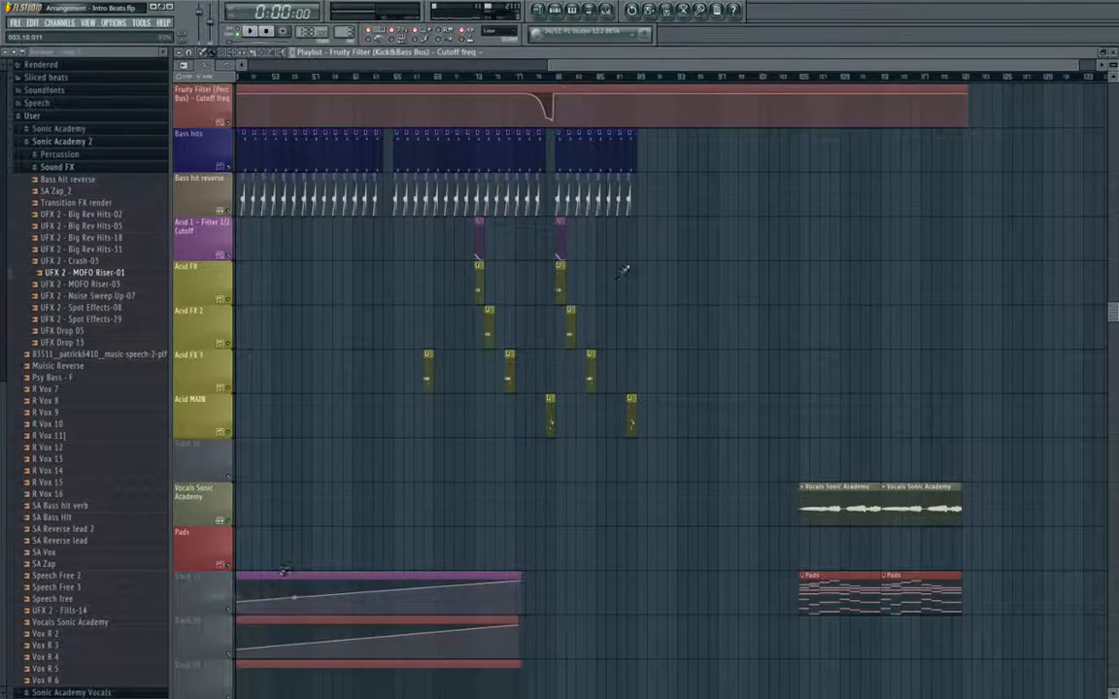
# Delete the Acid MAIN clip at bar 88, place one at bar 81 on the new track and make it unique.
pyautogui.scroll(5, 624, 272)
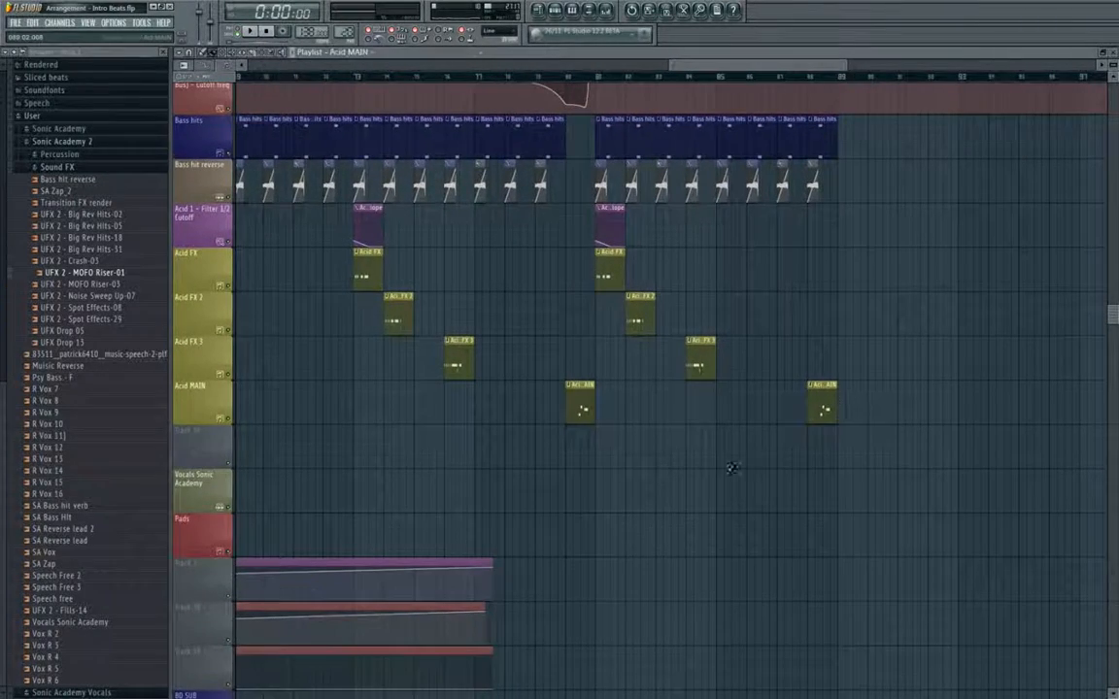
pyautogui.rightClick(826, 409)
pyautogui.click(603, 439)
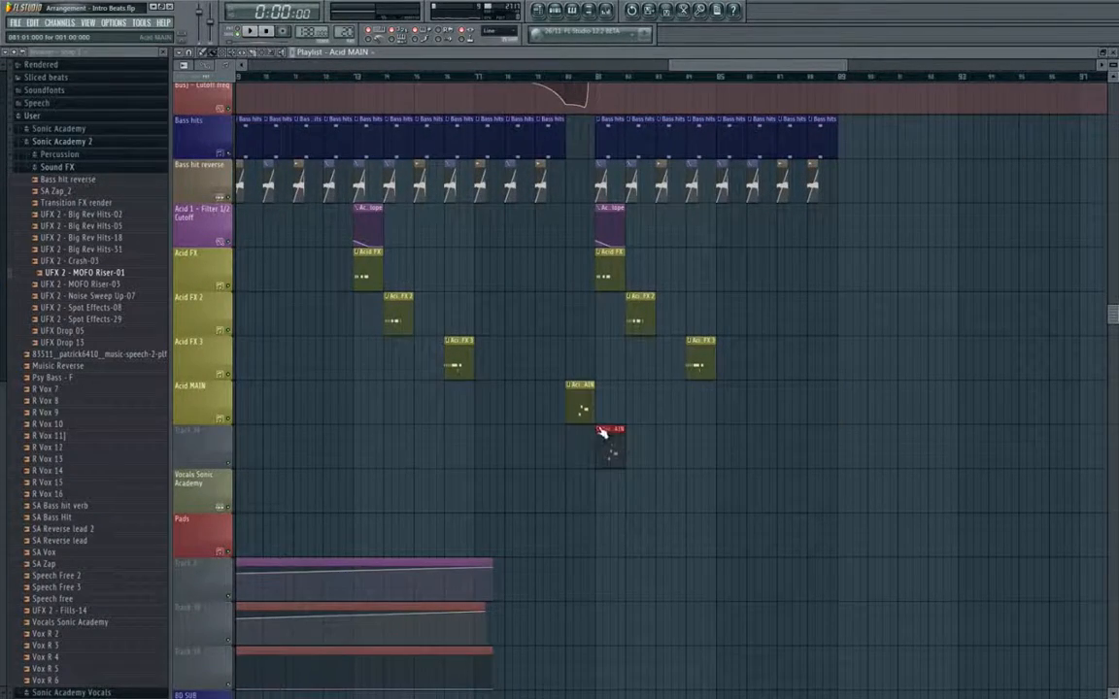
pyautogui.click(601, 430)
pyautogui.click(636, 495)
pyautogui.doubleClick(609, 450)
pyautogui.press('Escape')
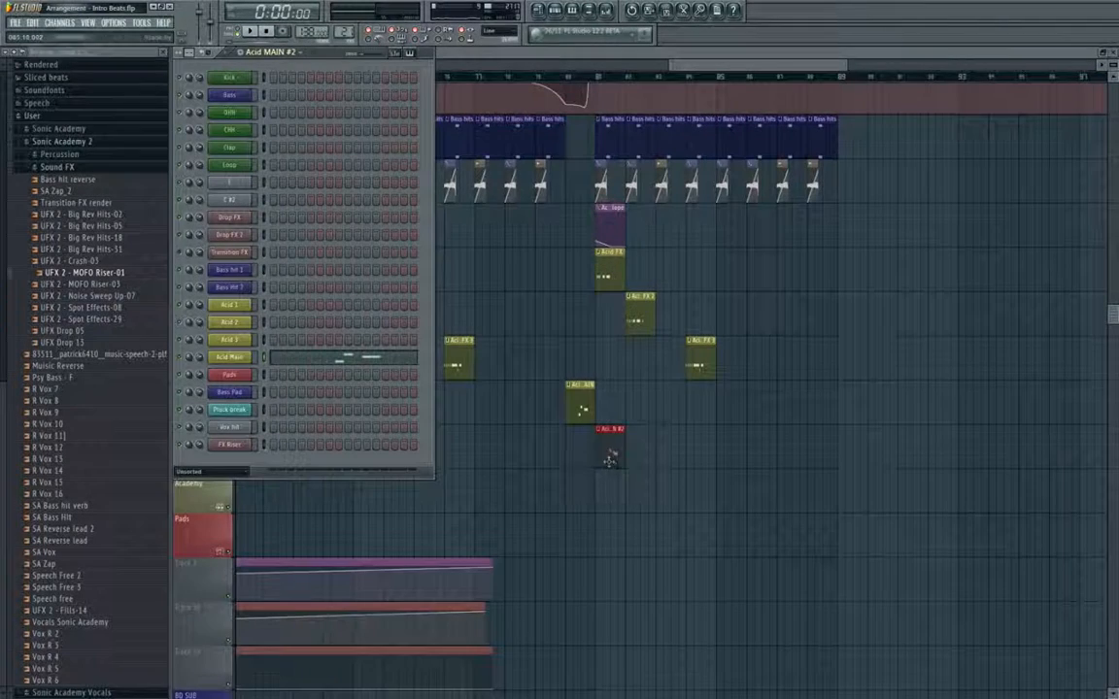
# Rename the unique acid pattern as Acid Main INTRO.
pyautogui.click(600, 430)
pyautogui.click(646, 491)
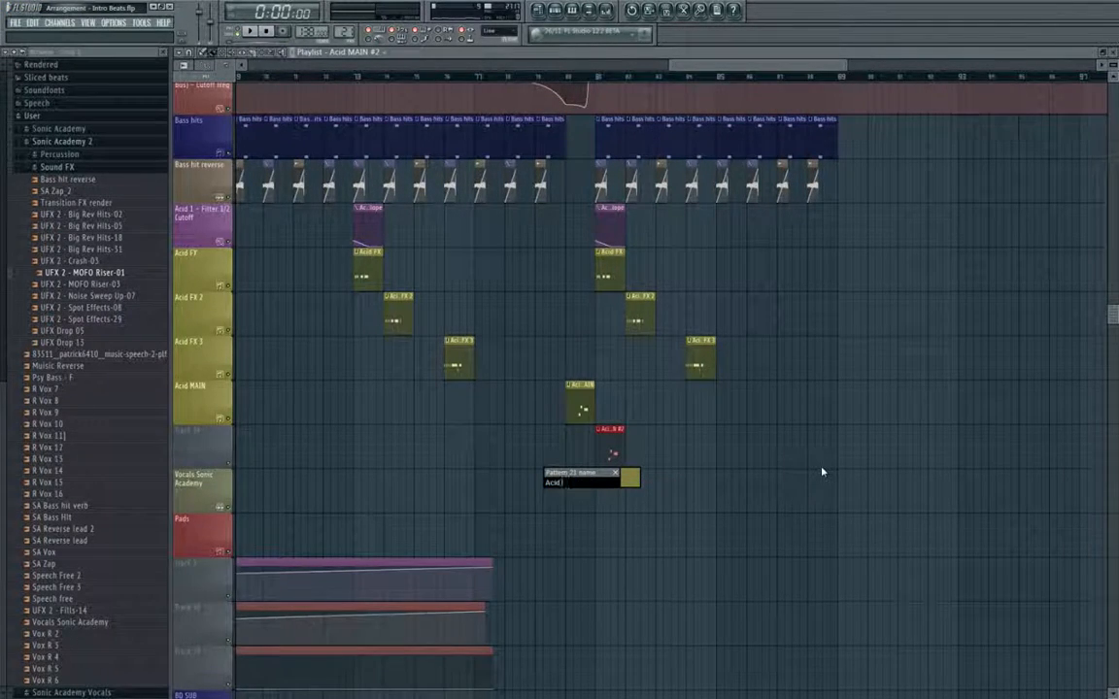
pyautogui.write('Acid Main INTRO')
pyautogui.press('Return')
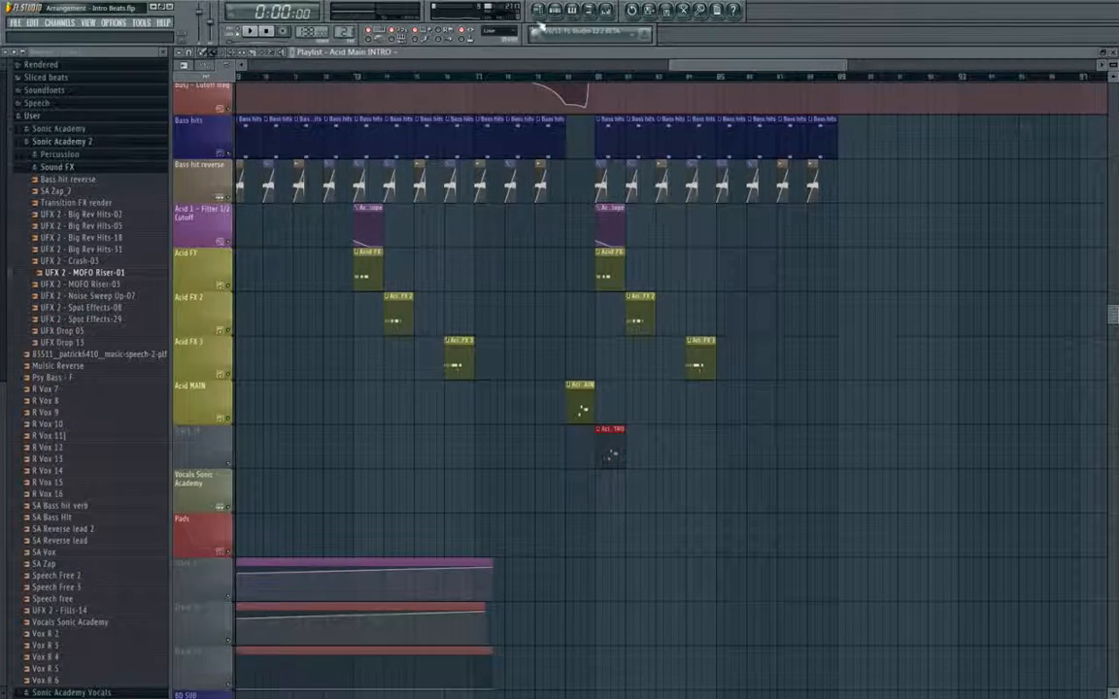
# Clone the Acid Main channel.
pyautogui.press('F6')
pyautogui.rightClick(255, 356)
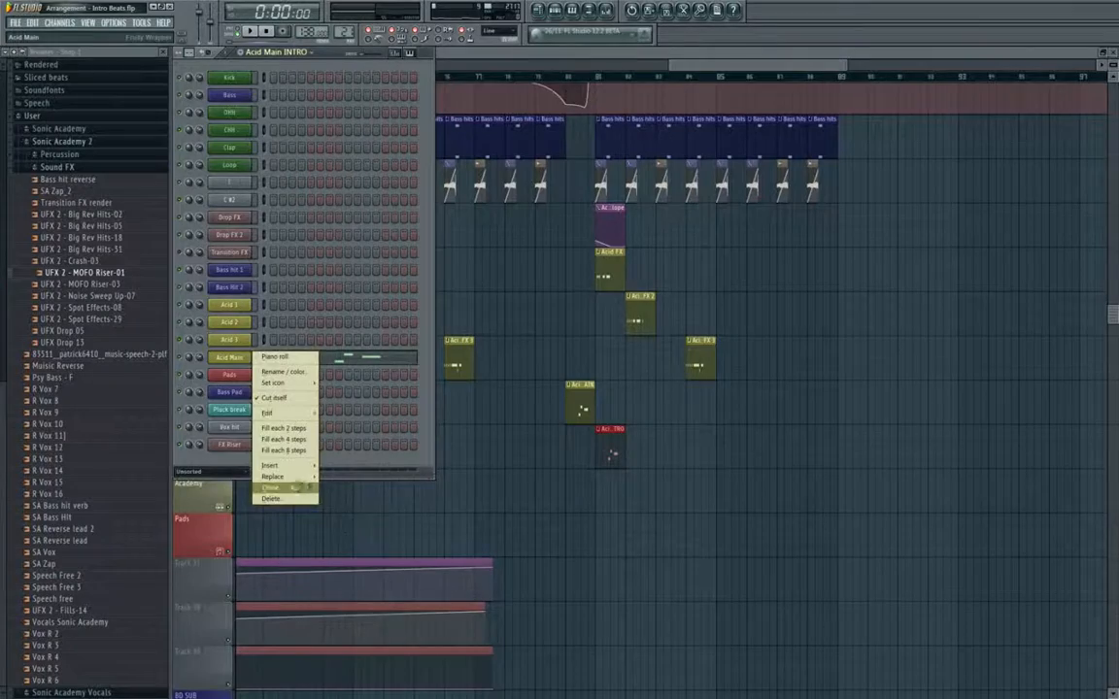
pyautogui.click(276, 493)
# Cut all notes of the original Acid Main channel from the Acid Main INTRO pattern.
pyautogui.click(353, 359)
pyautogui.hotkey('ctrl', 'a')
pyautogui.hotkey('ctrl', 'x')
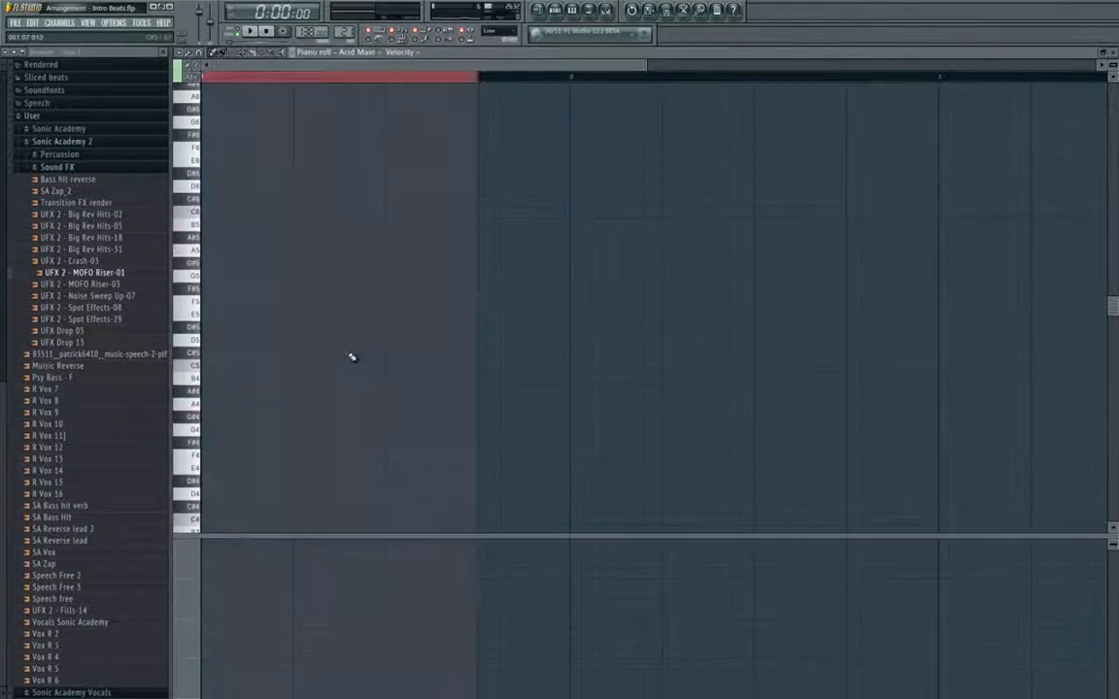
pyautogui.press('Escape')
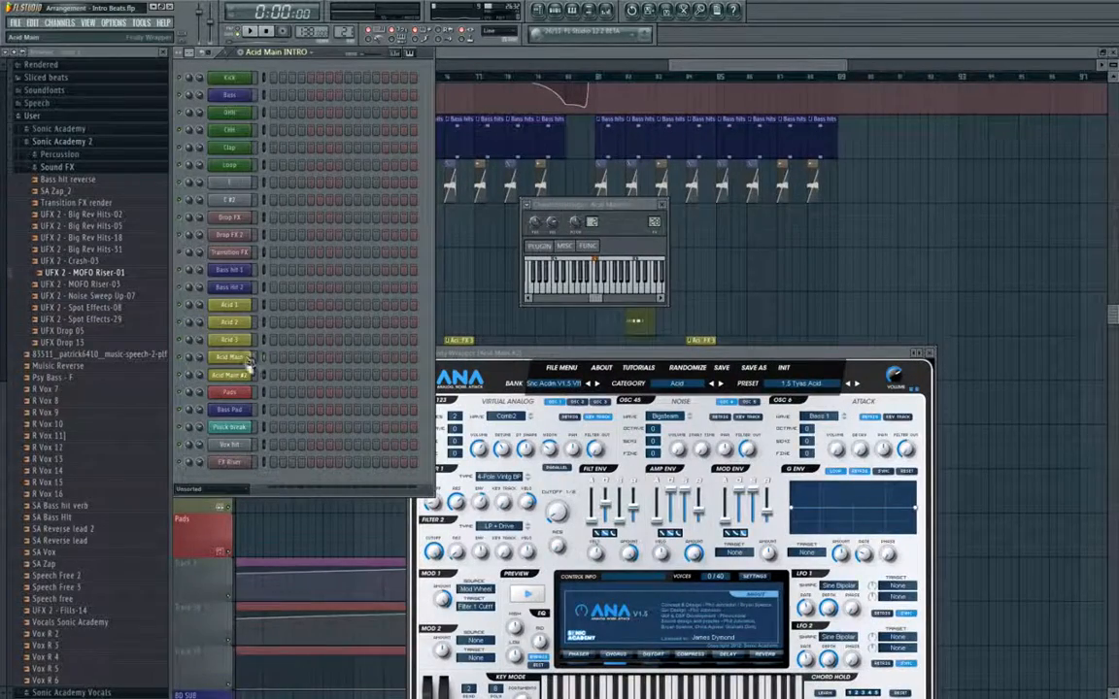
# Open the Acid Main #2 channel's synth and move the empty mixer insert 40 to directly after the Acid Main mixer track.
pyautogui.click(247, 375)
pyautogui.click(248, 375)
pyautogui.moveTo(504, 354); pyautogui.dragTo(478, 195)
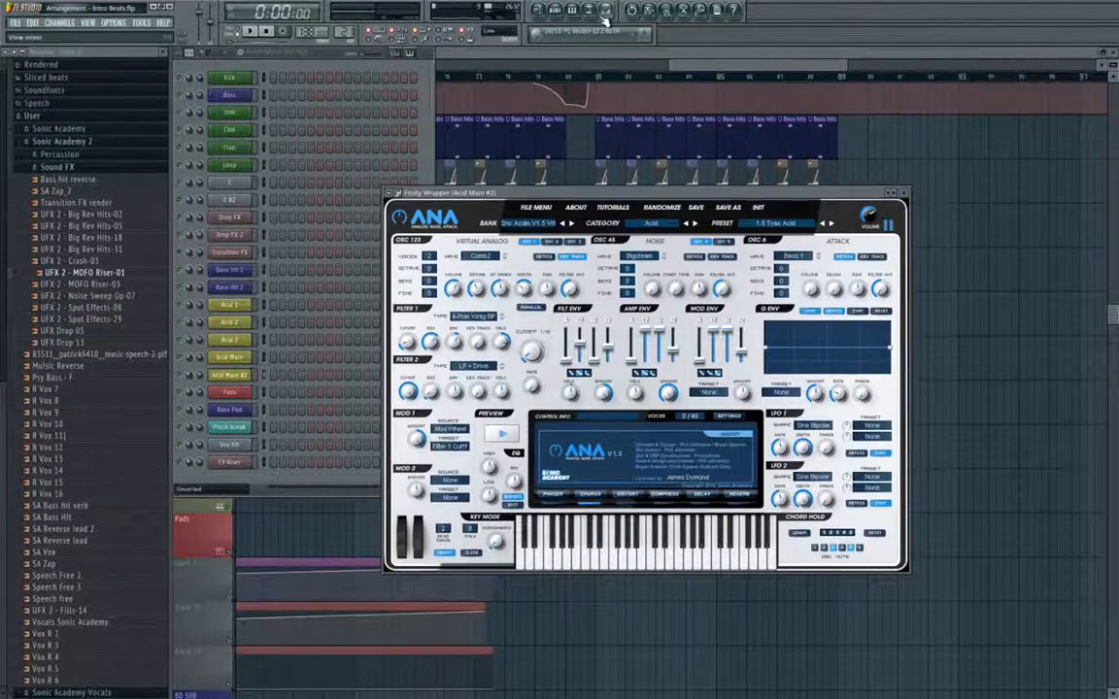
pyautogui.click(604, 19)
pyautogui.click(843, 117)
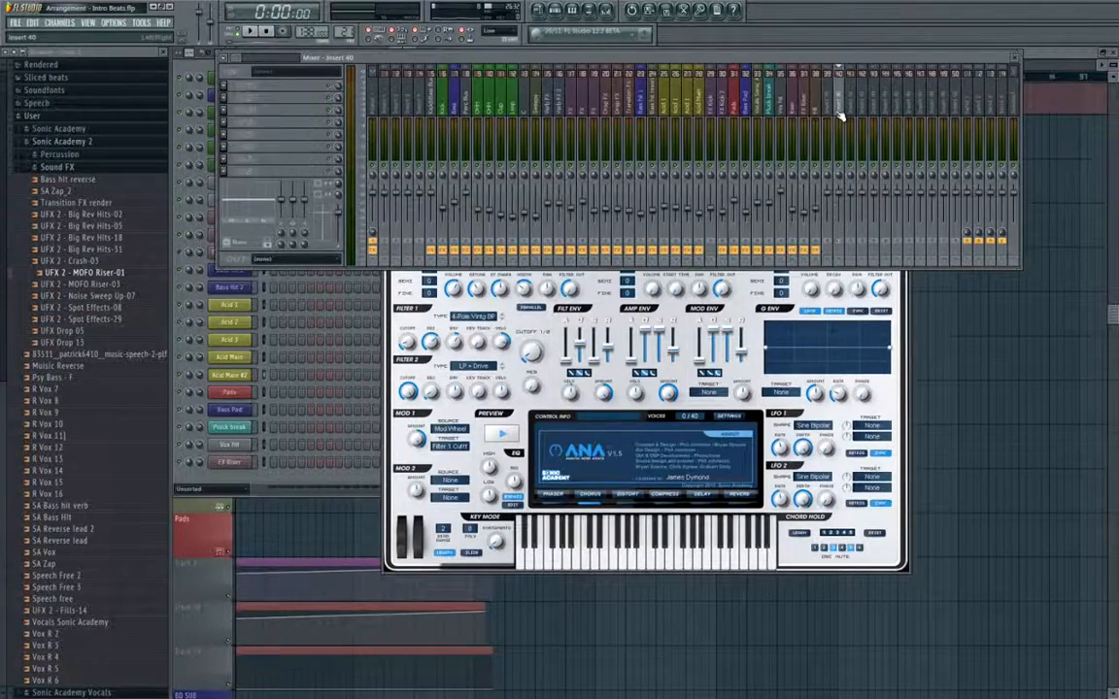
pyautogui.hotkey('alt', 'Left')
pyautogui.hotkey('alt', 'Left')
pyautogui.hotkey('alt', 'Left')
pyautogui.hotkey('alt', 'Left')
pyautogui.hotkey('alt', 'Left')
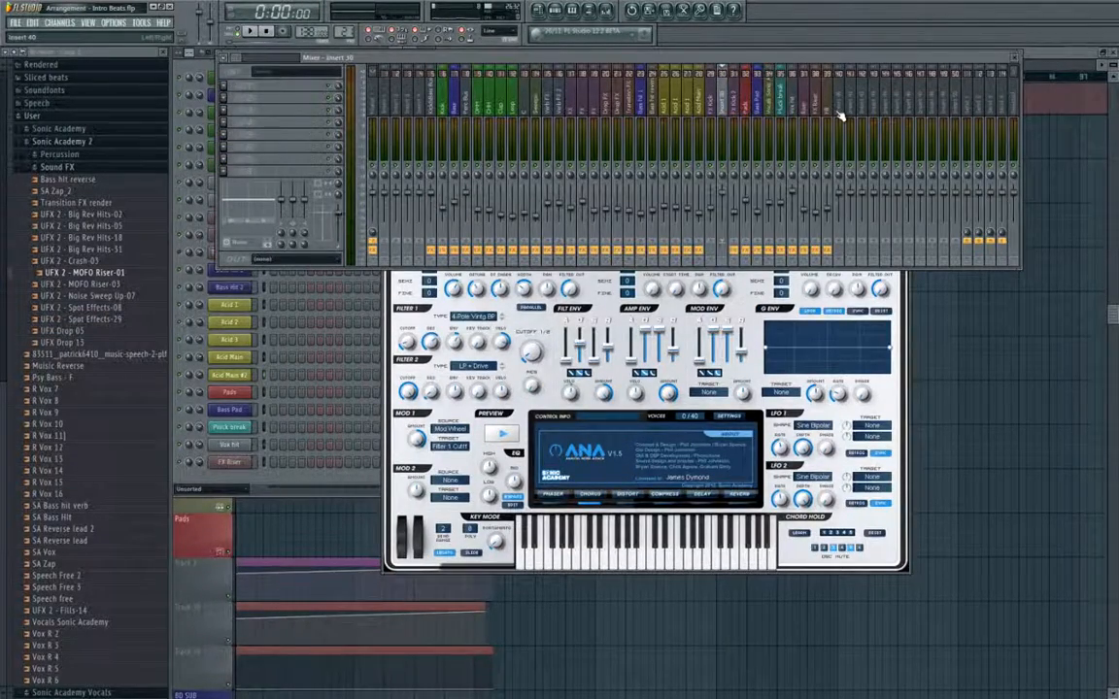
# Link the Acid Main #2 channel to the empty mixer insert beside Acid Main.
pyautogui.click(703, 101)
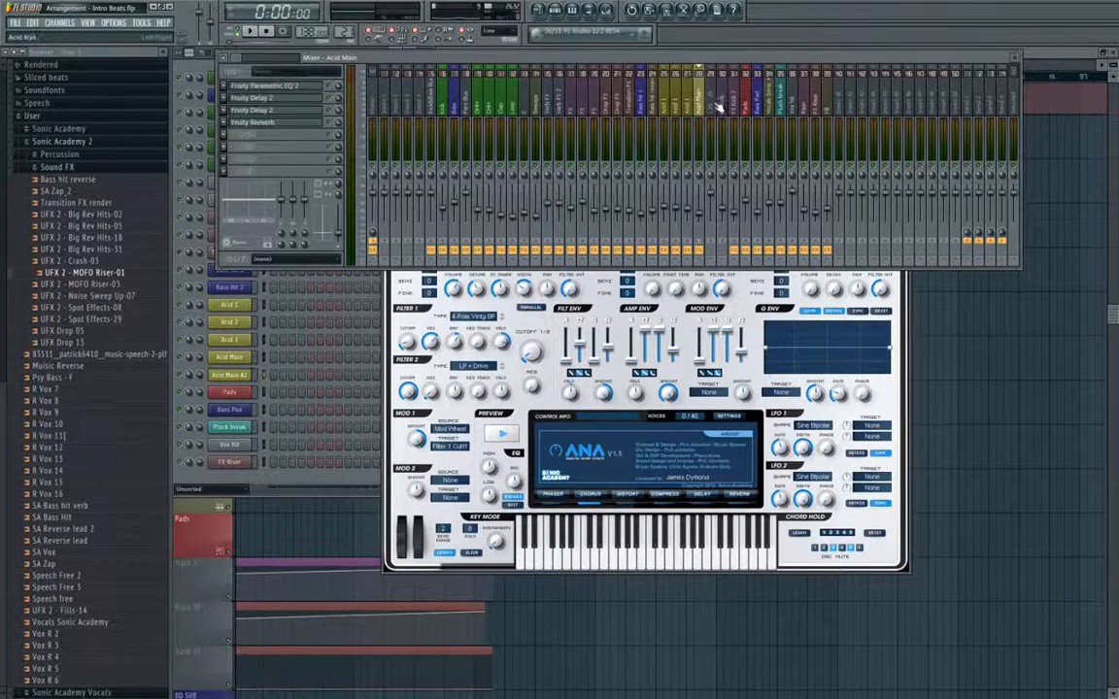
pyautogui.rightClick(715, 105)
pyautogui.moveTo(762, 105)
pyautogui.click(878, 108)
# Copy the Fruity Parametric EQ 2 and its settings from the Acid Main mixer track to Acid Main #2.
pyautogui.click(268, 86)
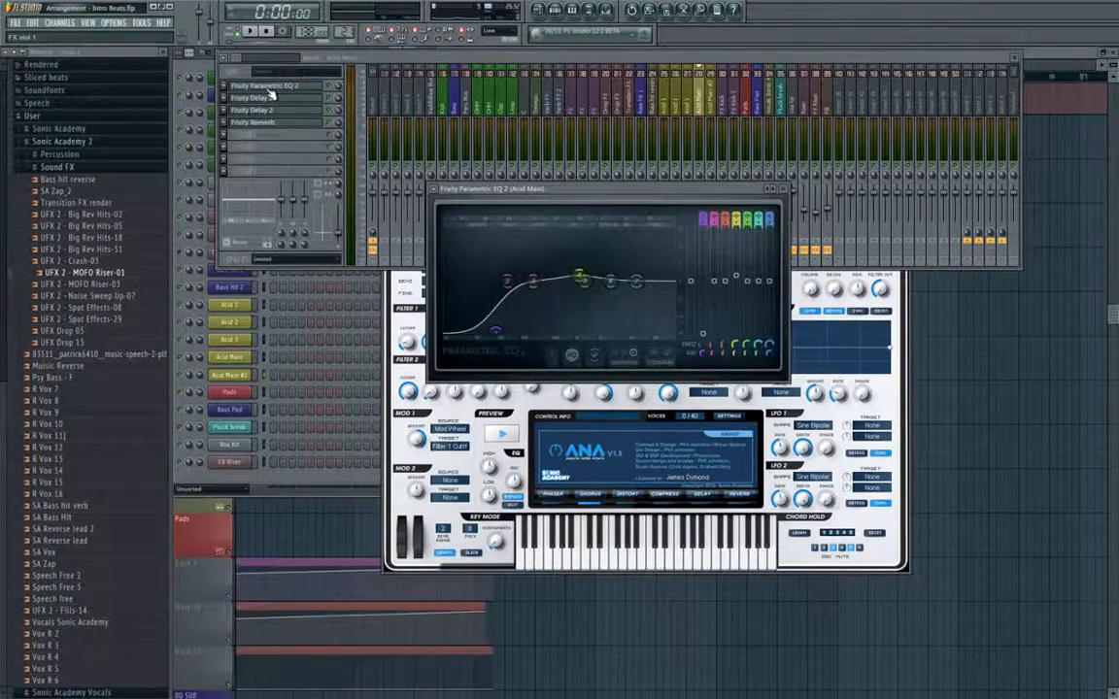
pyautogui.click(434, 190)
pyautogui.moveTo(458, 242); pyautogui.dragTo(713, 106)
pyautogui.press('F12')
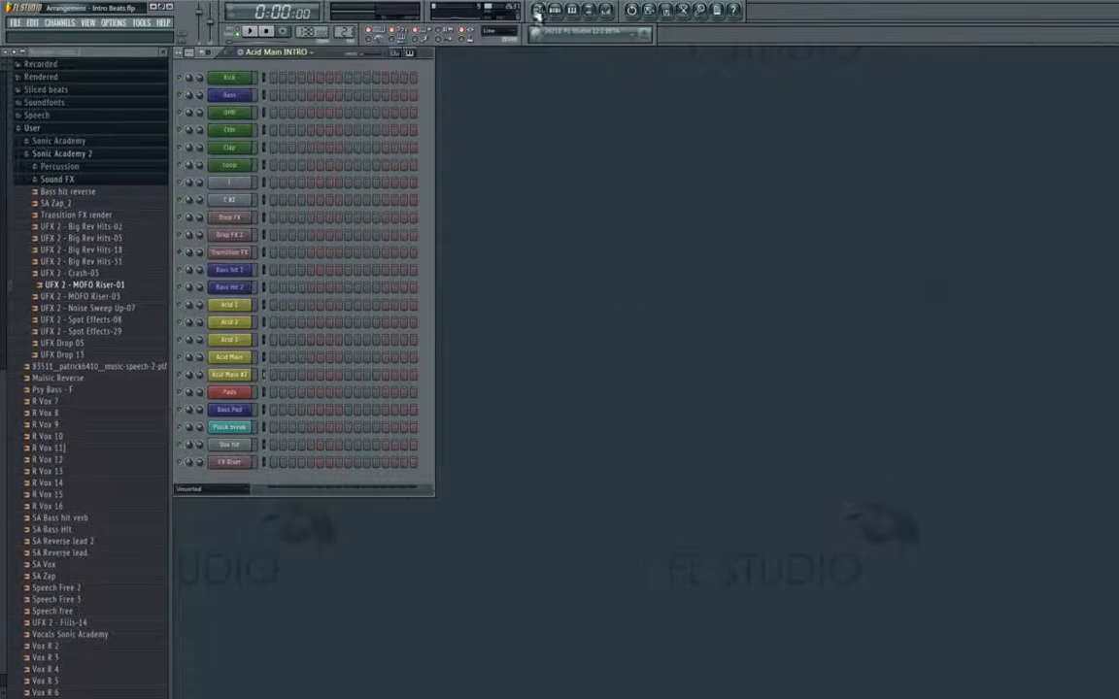
# Load the acid score from the Sonic Academy 2 folder into the Acid Main #2 piano roll.
pyautogui.press('F5')
pyautogui.press('F6')
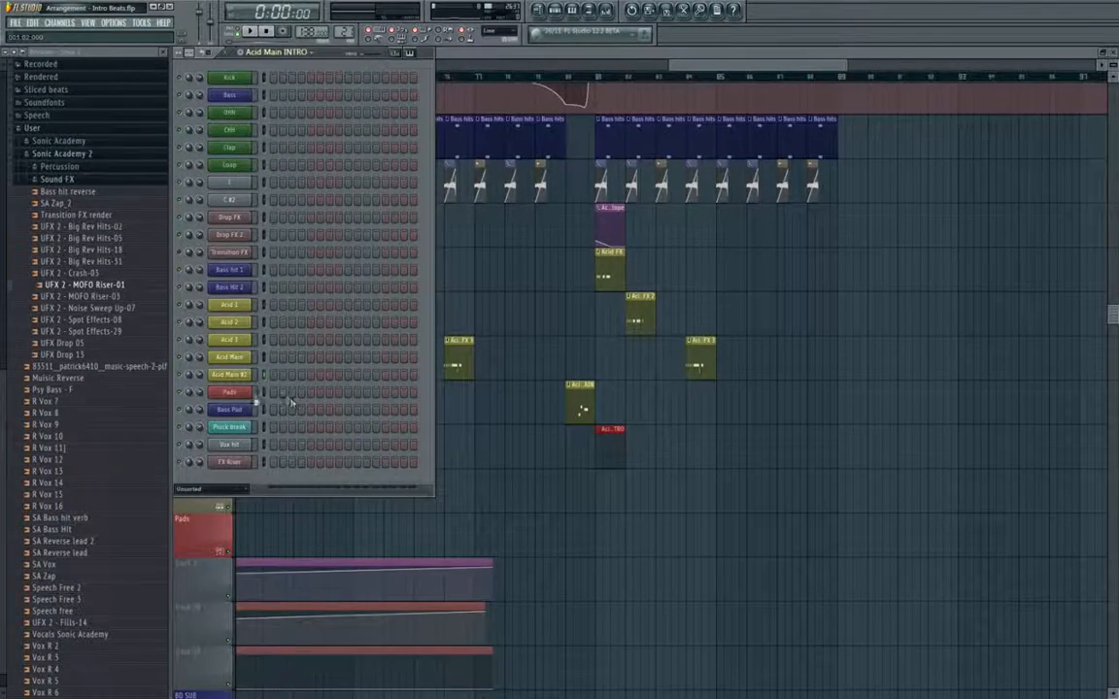
pyautogui.rightClick(239, 376)
pyautogui.click(273, 376)
pyautogui.click(179, 54)
pyautogui.moveTo(190, 64)
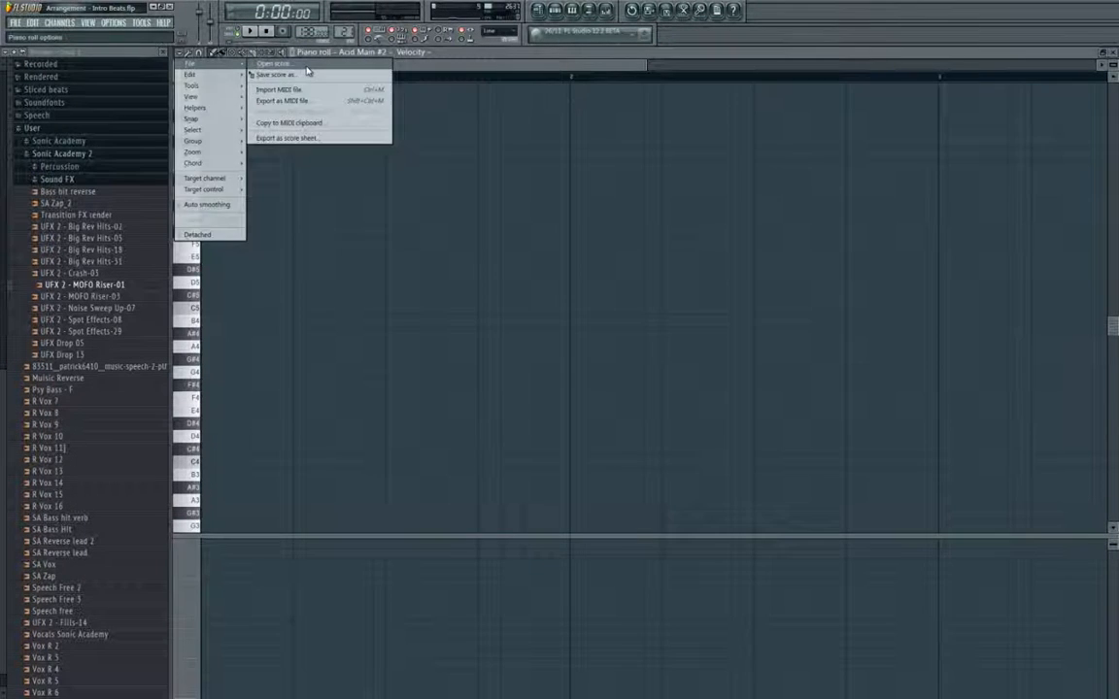
pyautogui.click(301, 64)
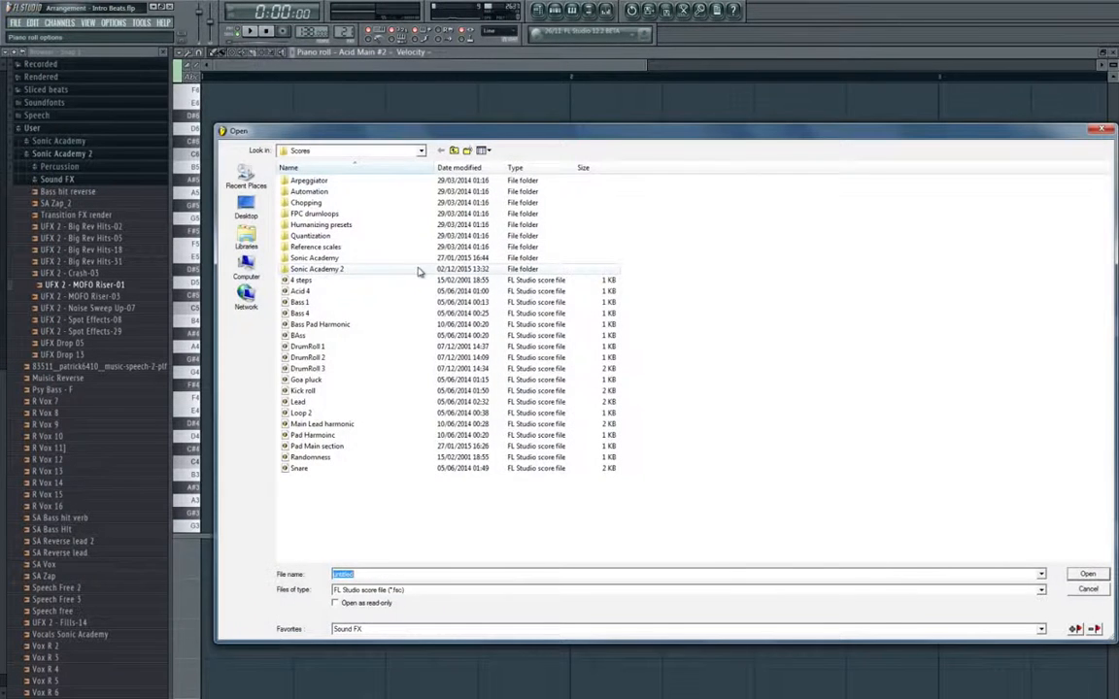
pyautogui.doubleClick(352, 271)
pyautogui.doubleClick(337, 215)
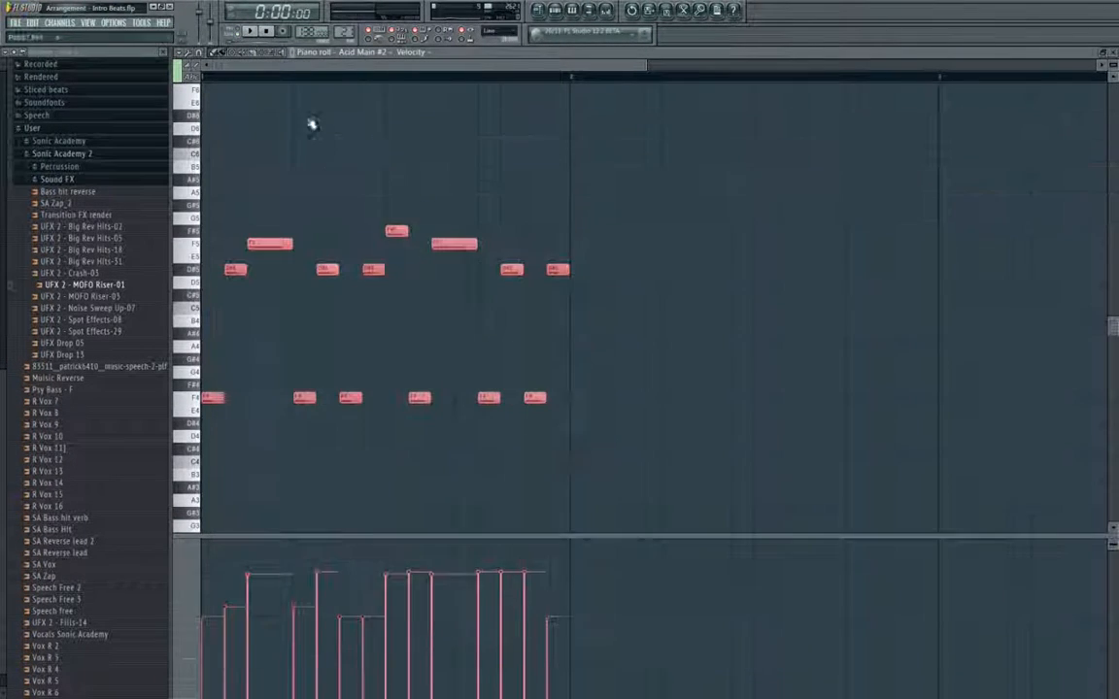
# Play back the loaded acid notes and lower the volume of the Acid Main #2 mixer track.
pyautogui.press('F7')
pyautogui.press('F9')
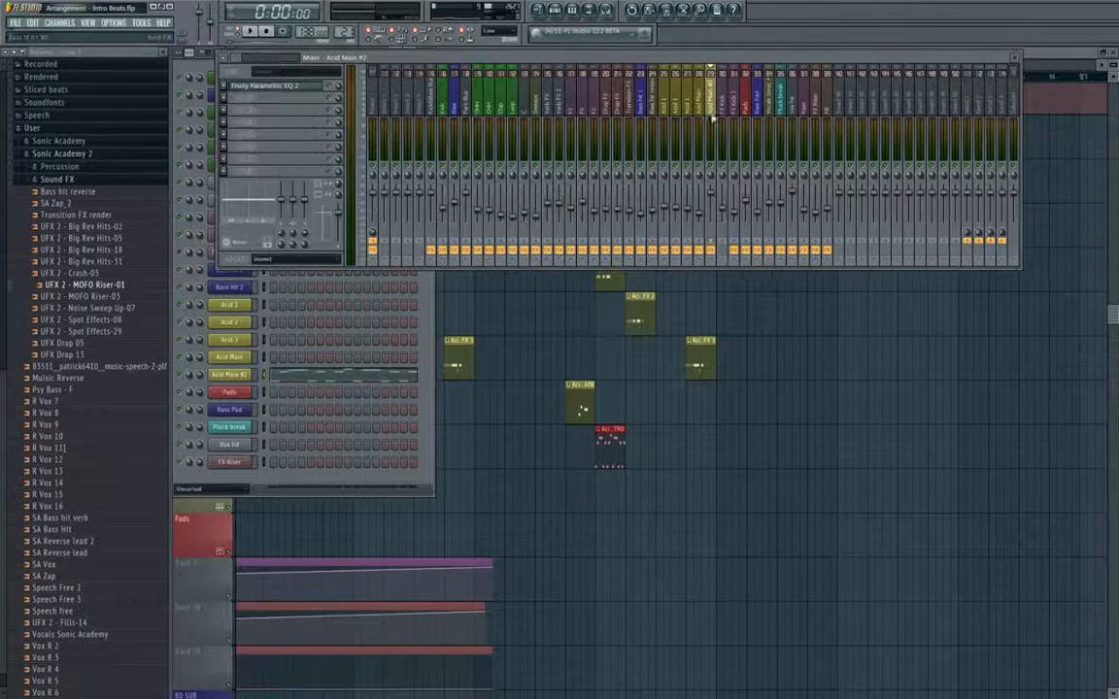
pyautogui.press('F7')
pyautogui.press('space')
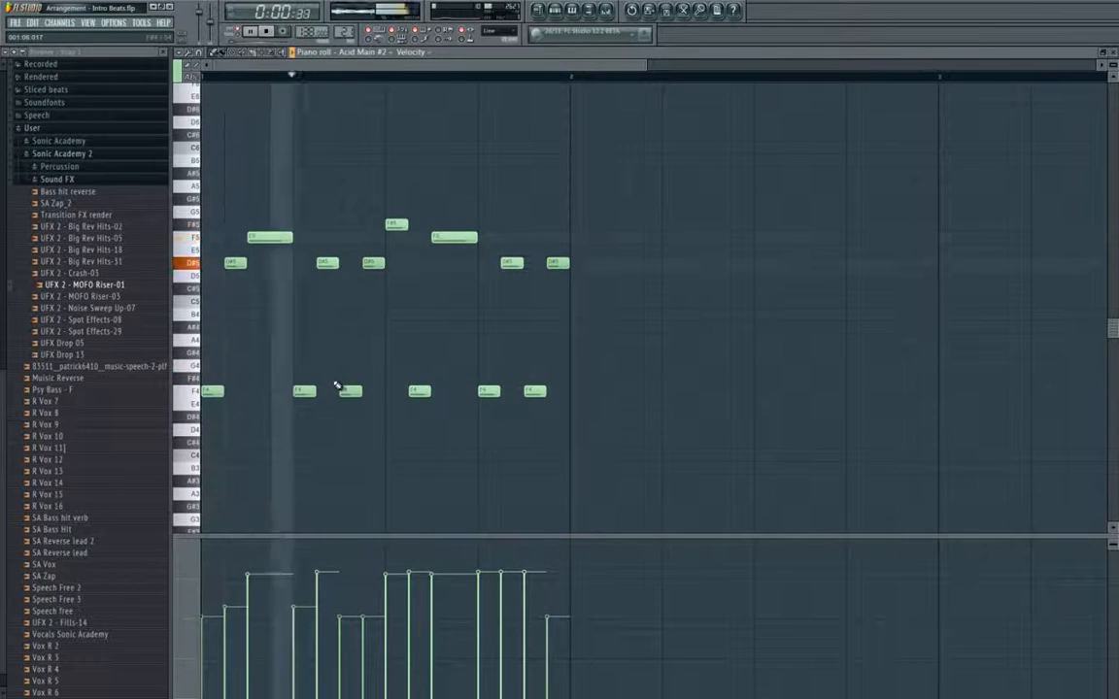
pyautogui.press('space')
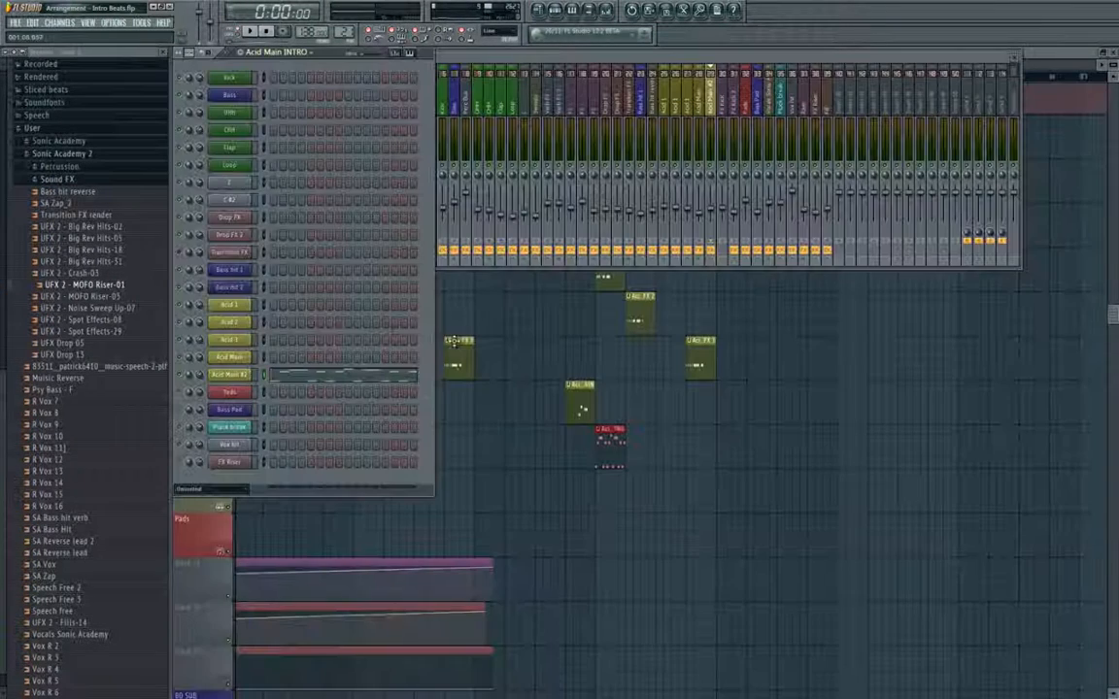
pyautogui.click(719, 213)
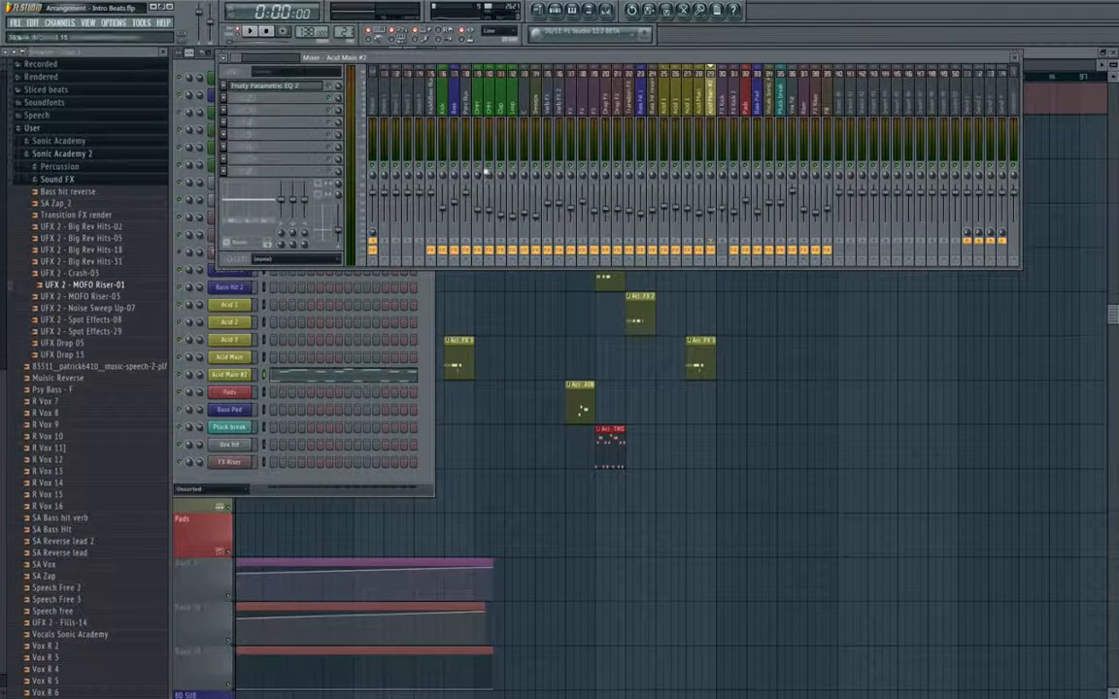
# Check the Fruity Delay 2 on the Acid Main mixer track, then add Fruity Delay 2 to Acid Main #2 and audition it.
pyautogui.click(633, 93)
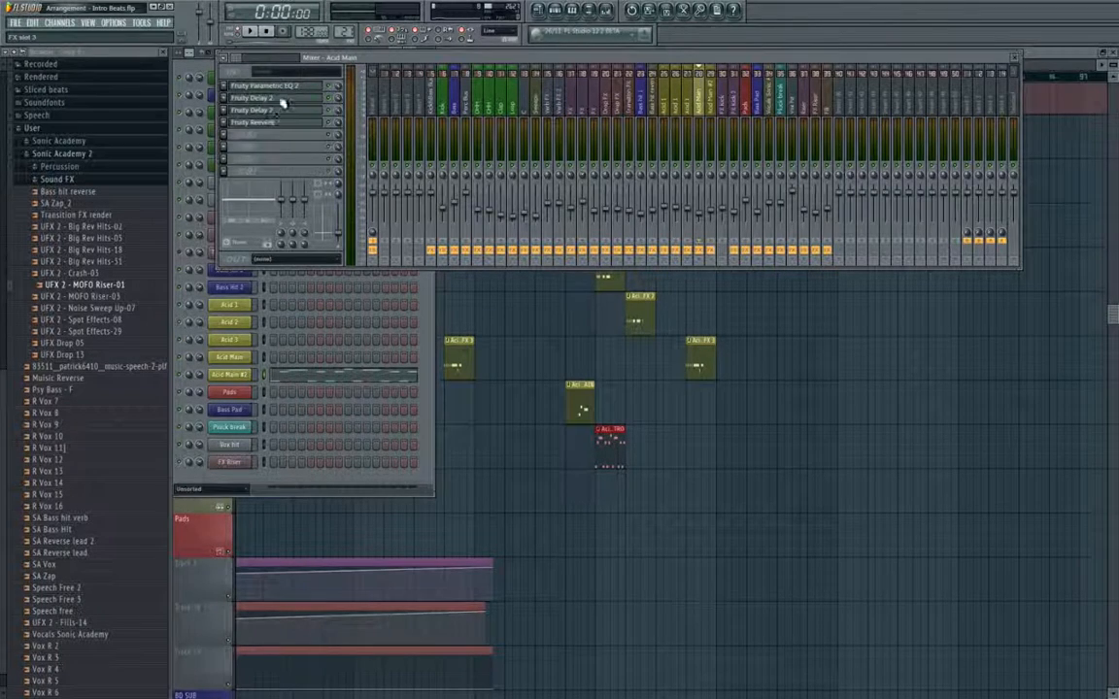
pyautogui.click(286, 102)
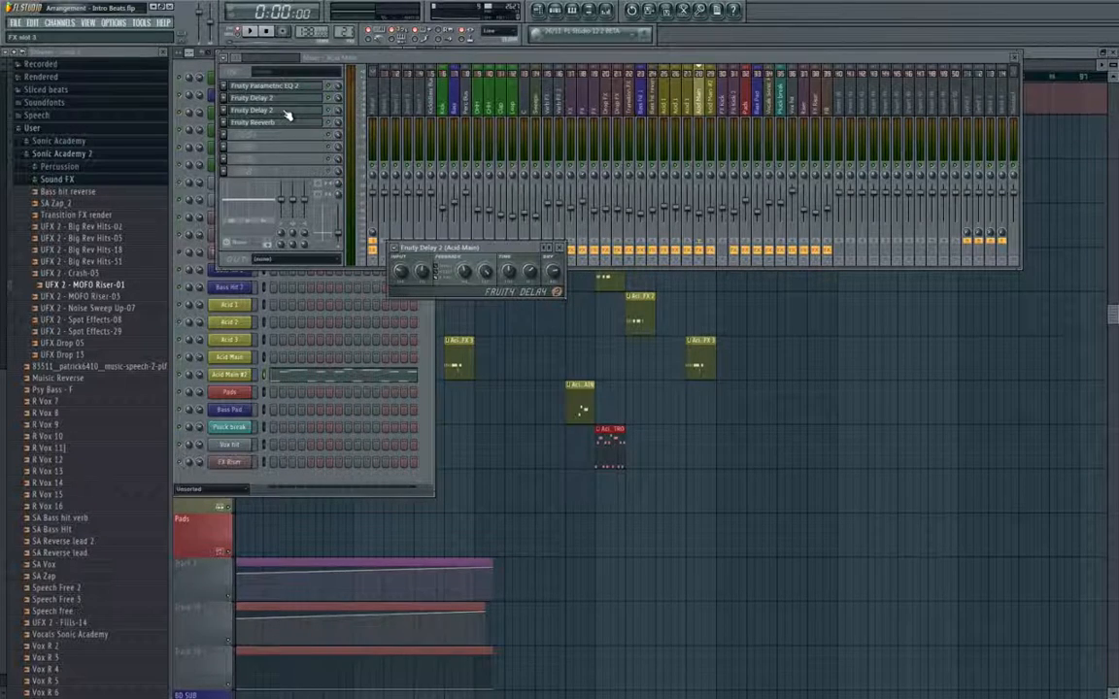
pyautogui.click(559, 247)
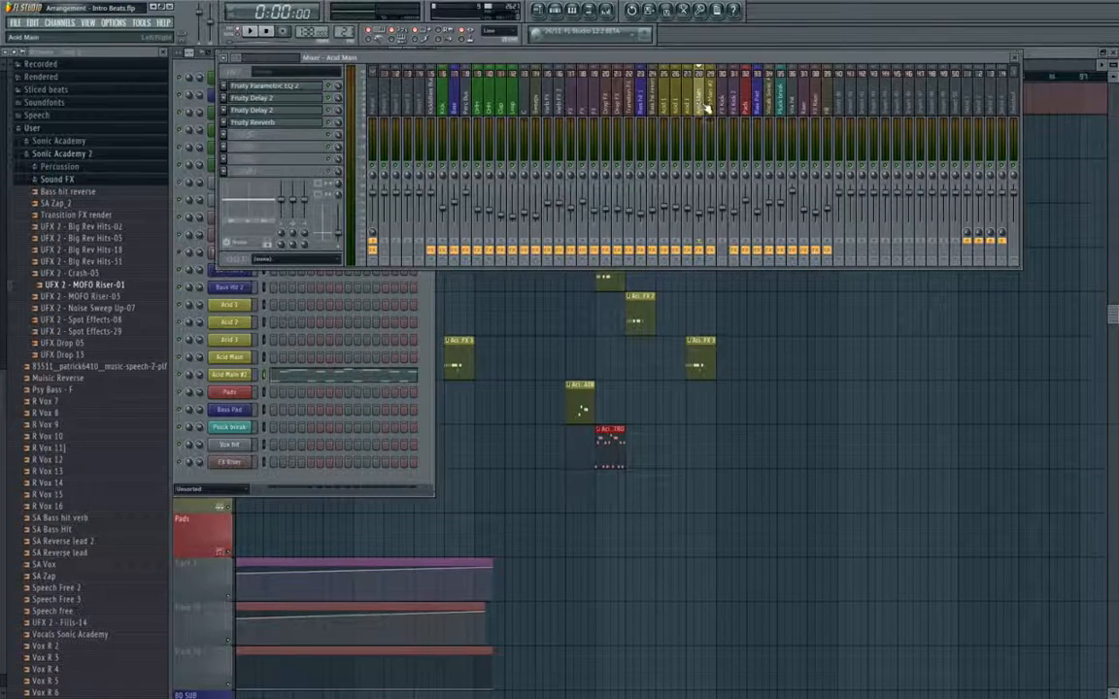
pyautogui.click(715, 111)
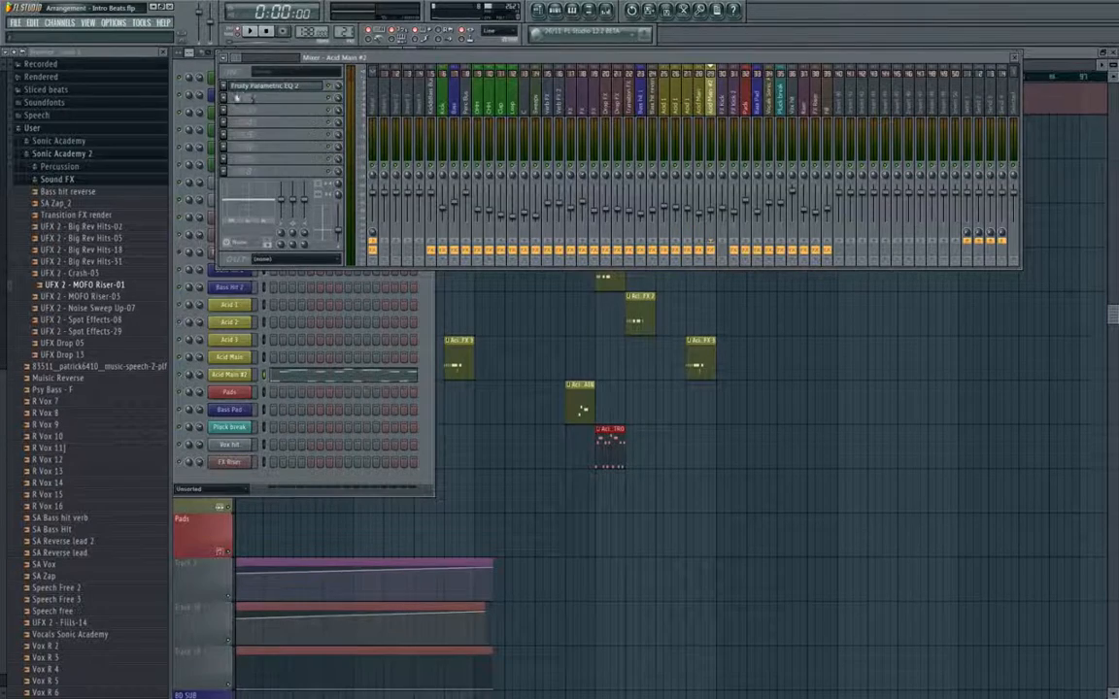
pyautogui.click(236, 97)
pyautogui.click(326, 217)
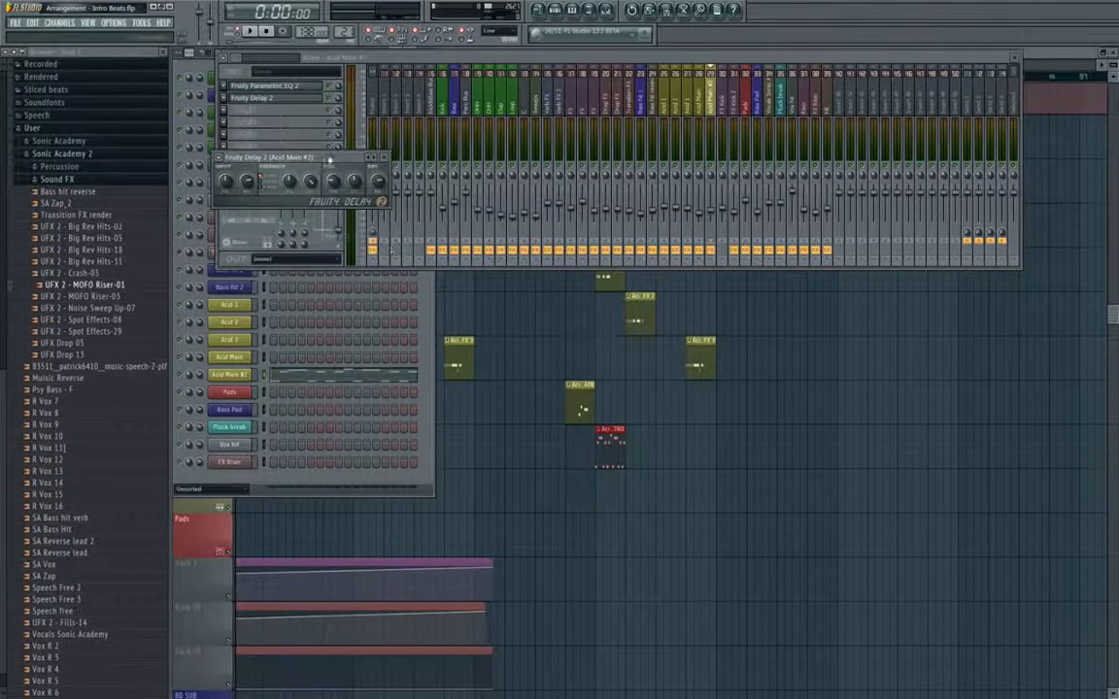
pyautogui.moveTo(330, 159); pyautogui.dragTo(564, 340)
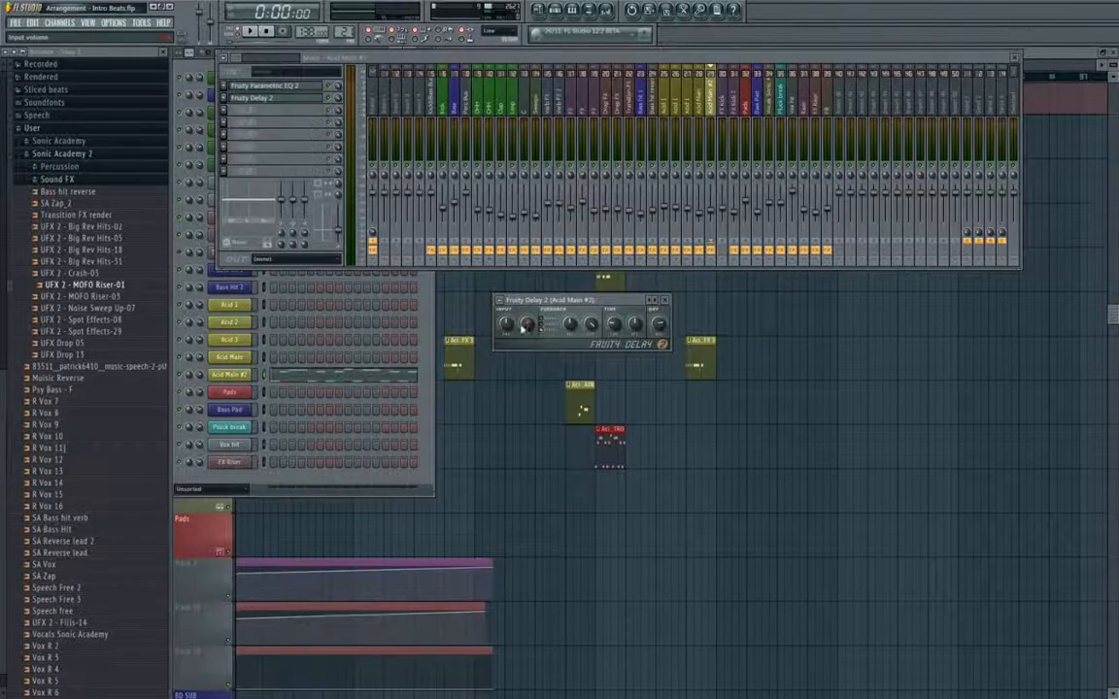
pyautogui.press('space')
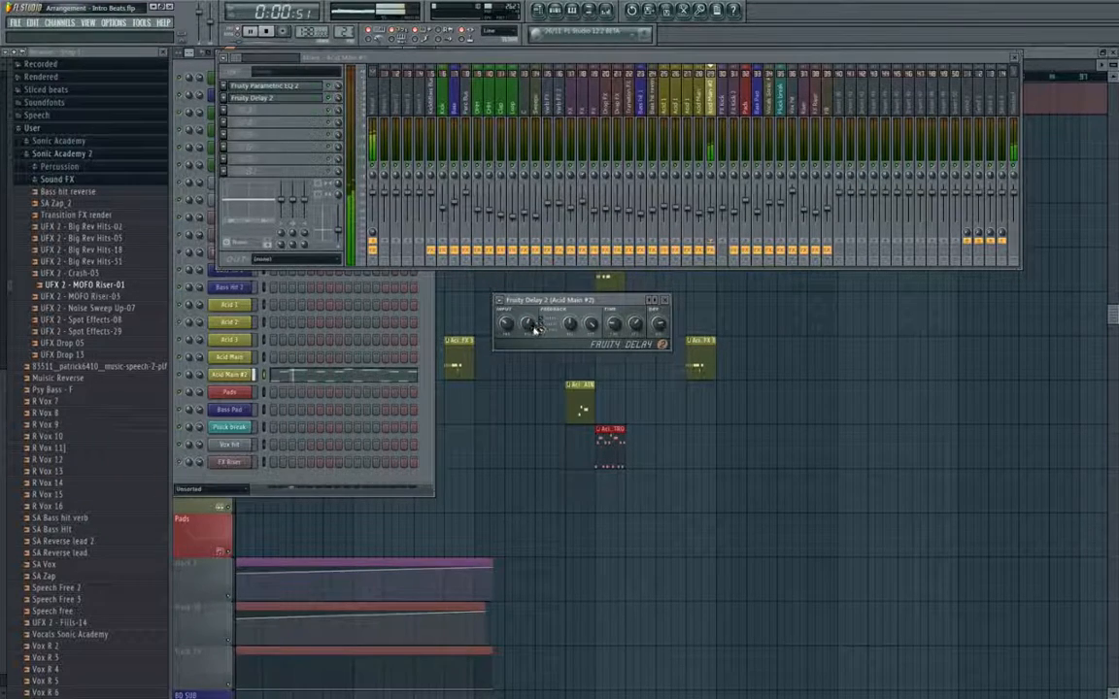
pyautogui.press('space')
# Add Fruity Reeverb to the Acid Main #2 mixer track and set its Reverb level to 29% while auditioning the acid line.
pyautogui.click(267, 152)
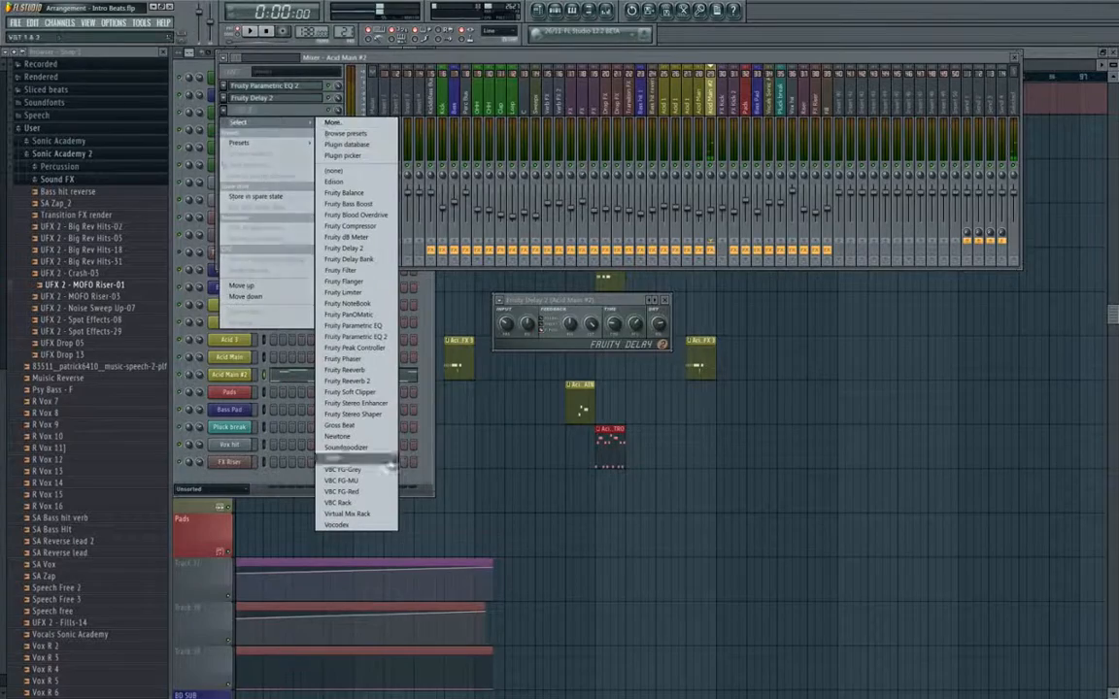
pyautogui.click(344, 340)
pyautogui.moveTo(325, 187); pyautogui.dragTo(462, 277)
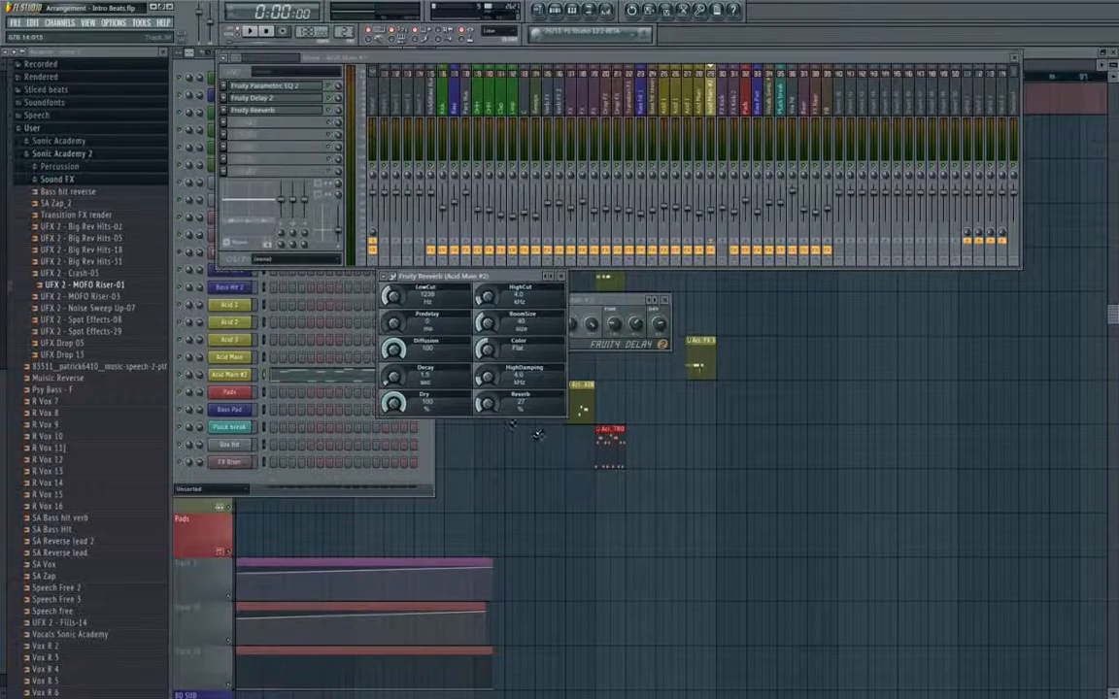
pyautogui.press('space')
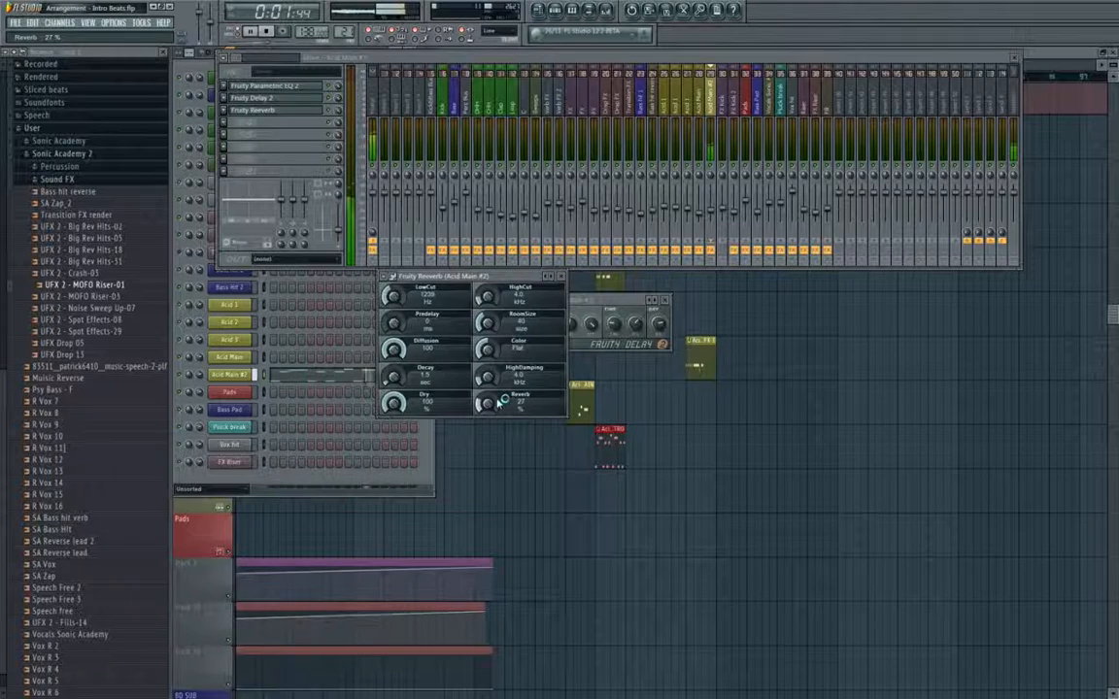
pyautogui.press('space')
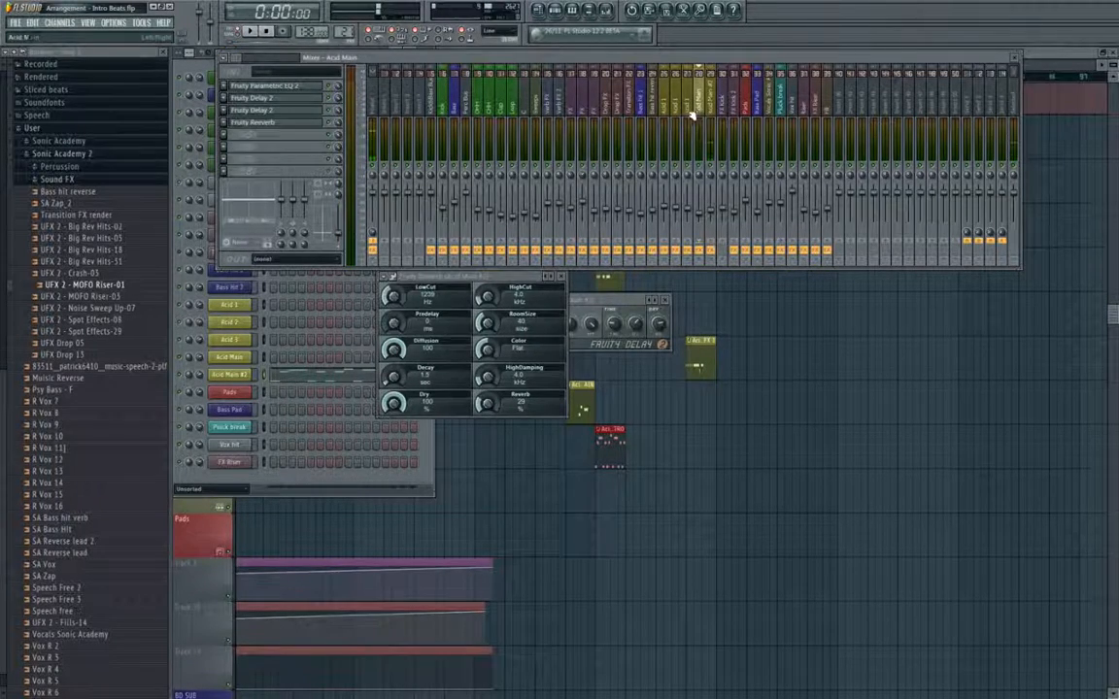
# Copy the Gross Beat with its Sidechain volume preset from the acid mixer track beside Acid Main to Acid Main #2 and audition it.
pyautogui.click(687, 107)
pyautogui.click(257, 134)
pyautogui.click(302, 240)
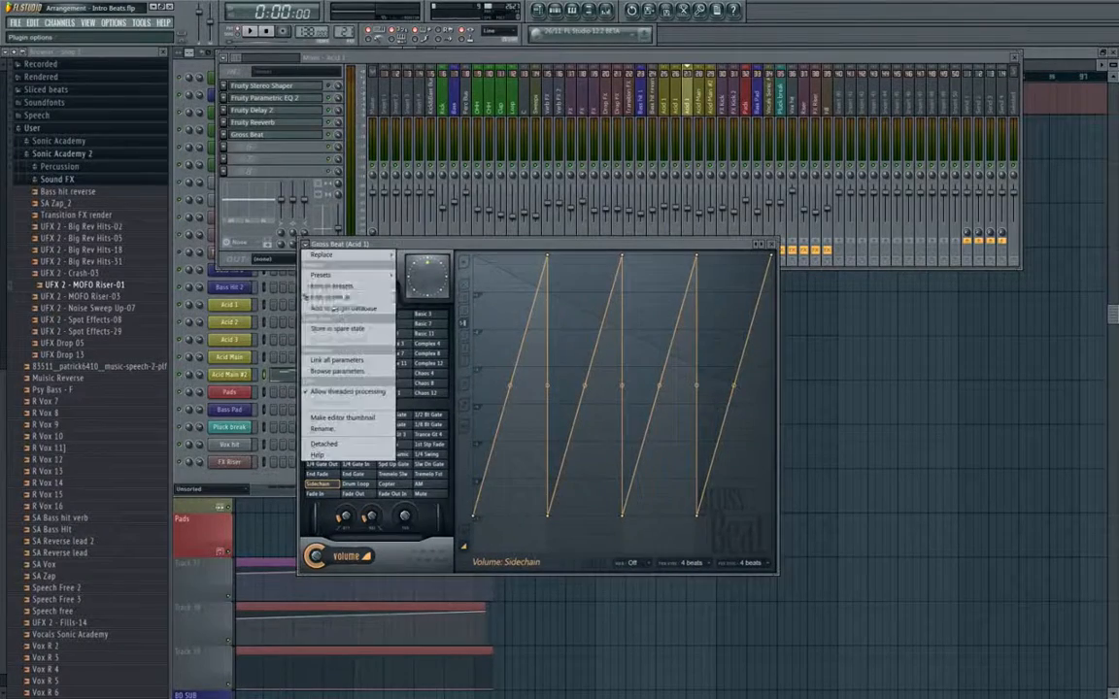
pyautogui.click(345, 296)
pyautogui.moveTo(304, 244); pyautogui.dragTo(714, 102)
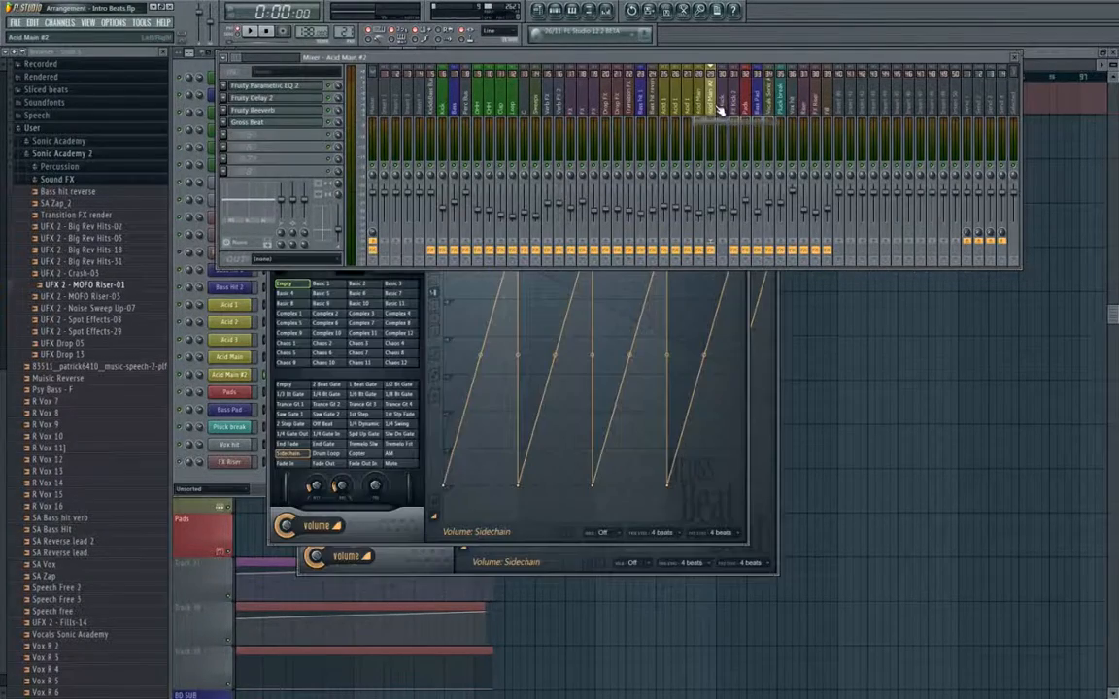
pyautogui.press('space')
pyautogui.click(513, 374)
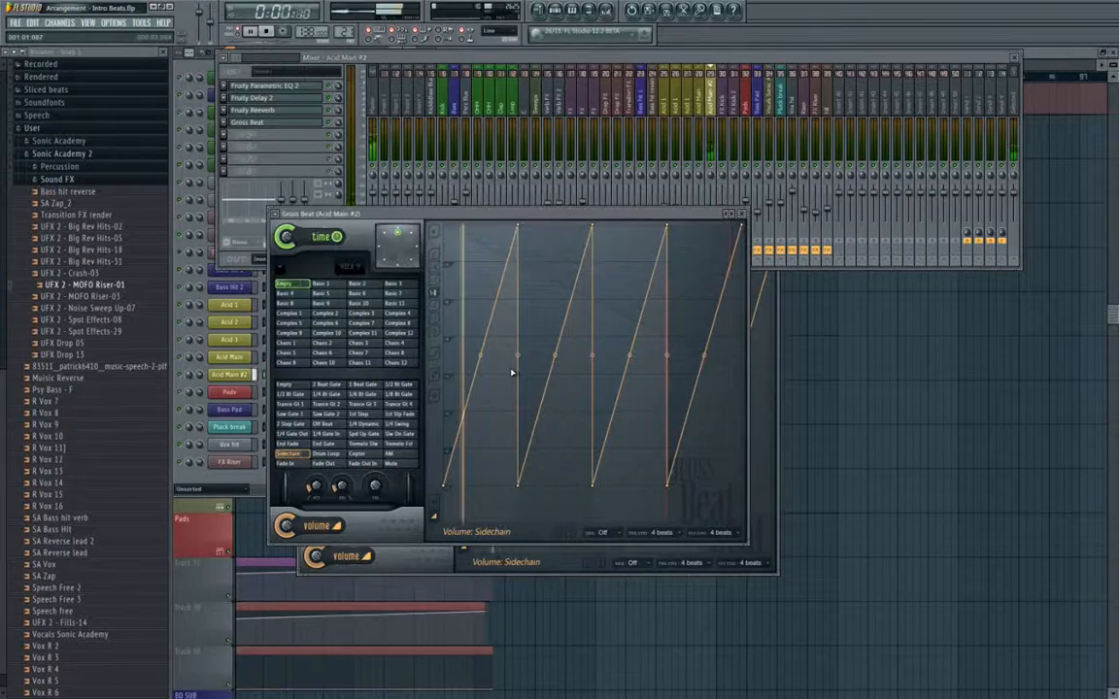
pyautogui.press('space')
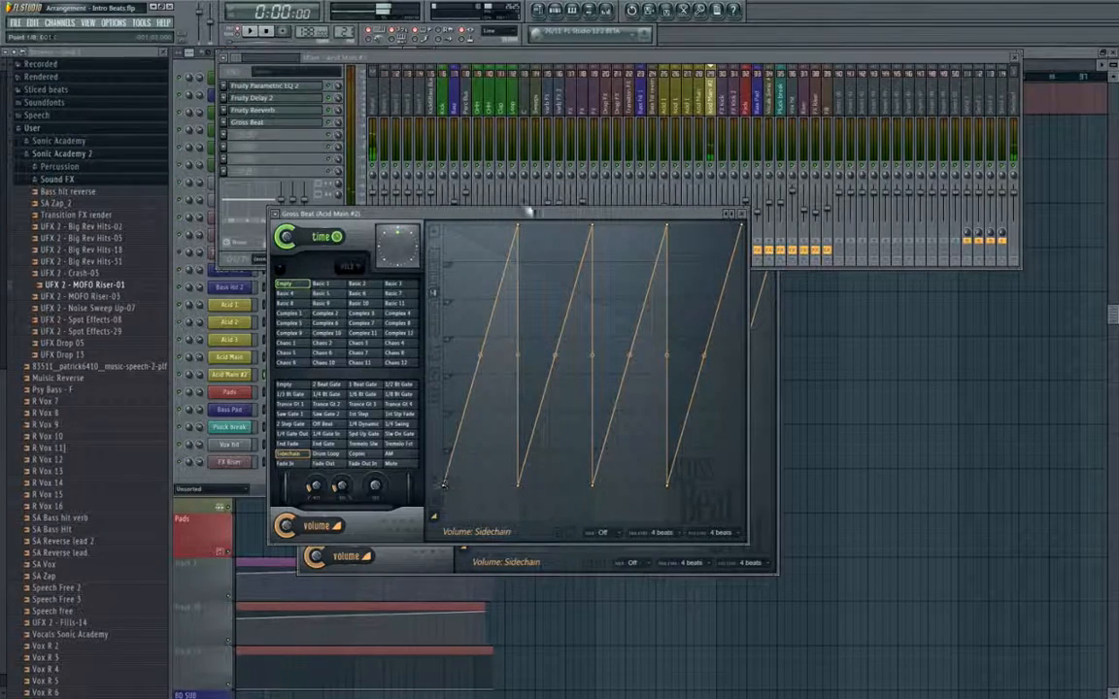
# Raise the four lowest points of the Gross Beat Sidechain volume envelope equally to soften the ducking, and play the result.
pyautogui.click(273, 144)
pyautogui.click(492, 455)
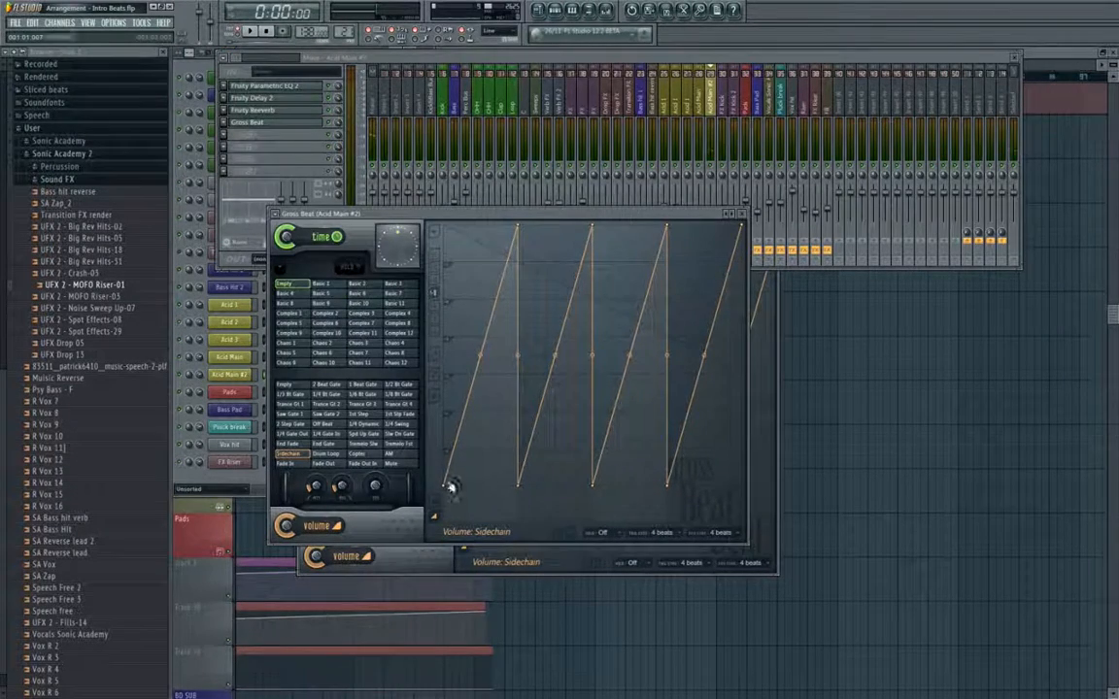
pyautogui.moveTo(450, 486); pyautogui.dragTo(446, 455)
pyautogui.moveTo(520, 485); pyautogui.dragTo(522, 460)
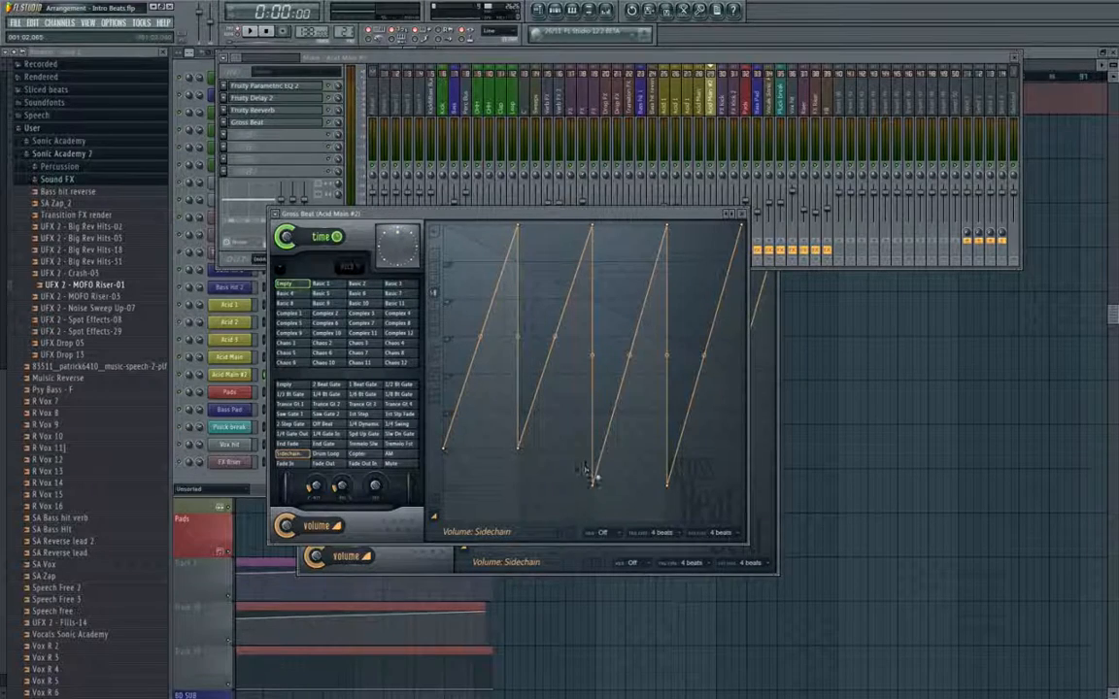
pyautogui.moveTo(591, 480); pyautogui.dragTo(595, 456)
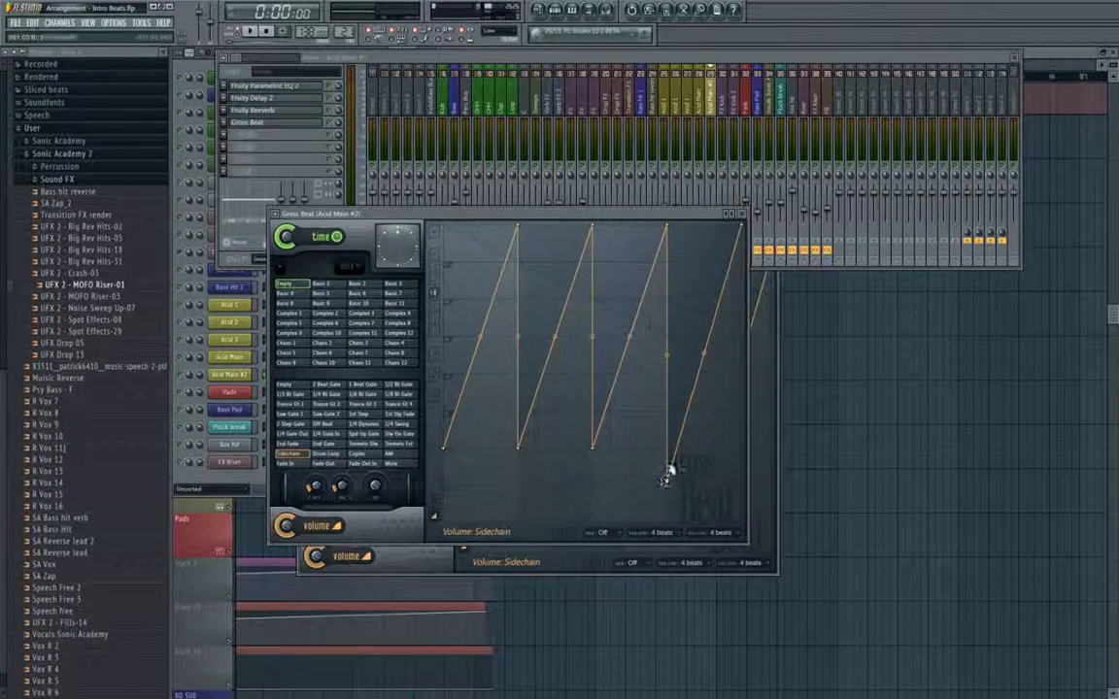
pyautogui.moveTo(667, 476); pyautogui.dragTo(669, 450)
pyautogui.press('space')
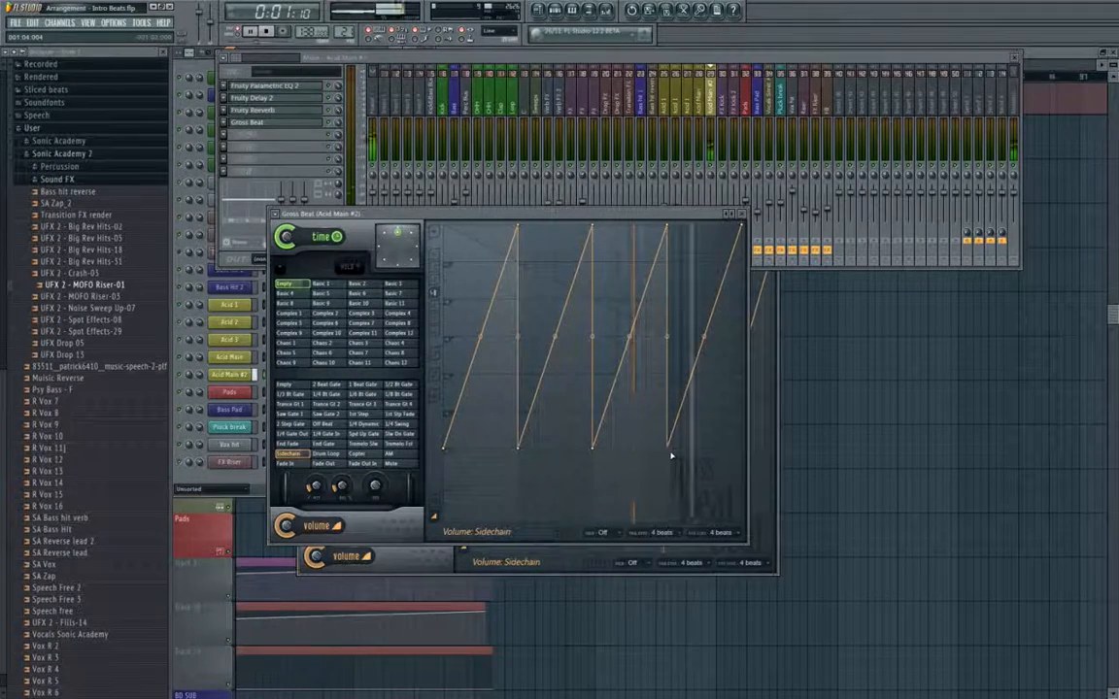
pyautogui.press('space')
# Extend the Acid Main INTRO pattern clips from bar 81 up to bar 89 on the playlist track below Acid MAIN.
pyautogui.press('F5')
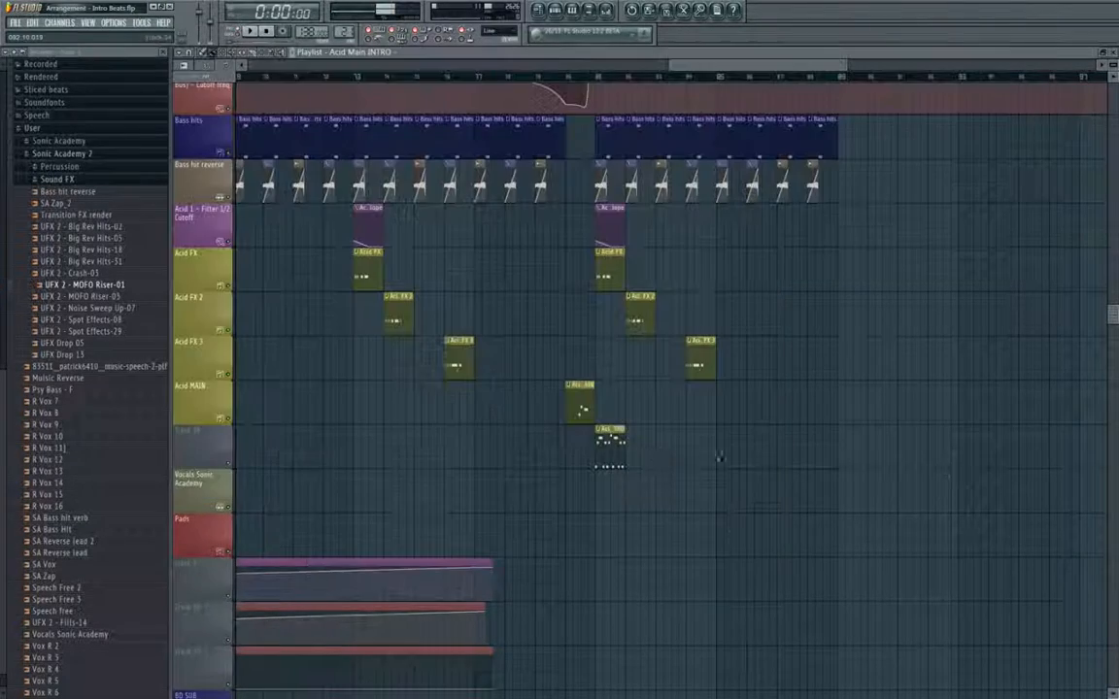
pyautogui.moveTo(633, 445); pyautogui.dragTo(774, 445)
pyautogui.scroll(-2, 680, 445)
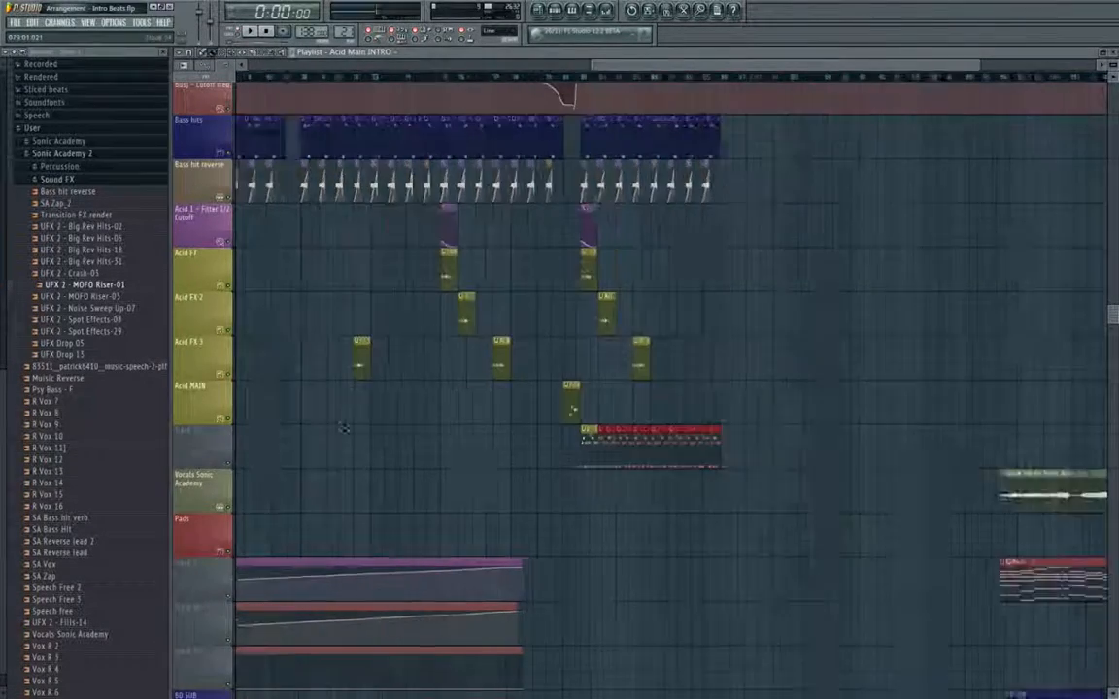
# Name the playlist track Acid Main INTRO after its pattern and insert an empty track above Vocals Sonic Academy.
pyautogui.rightClick(187, 428)
pyautogui.click(215, 485)
pyautogui.rightClick(214, 486)
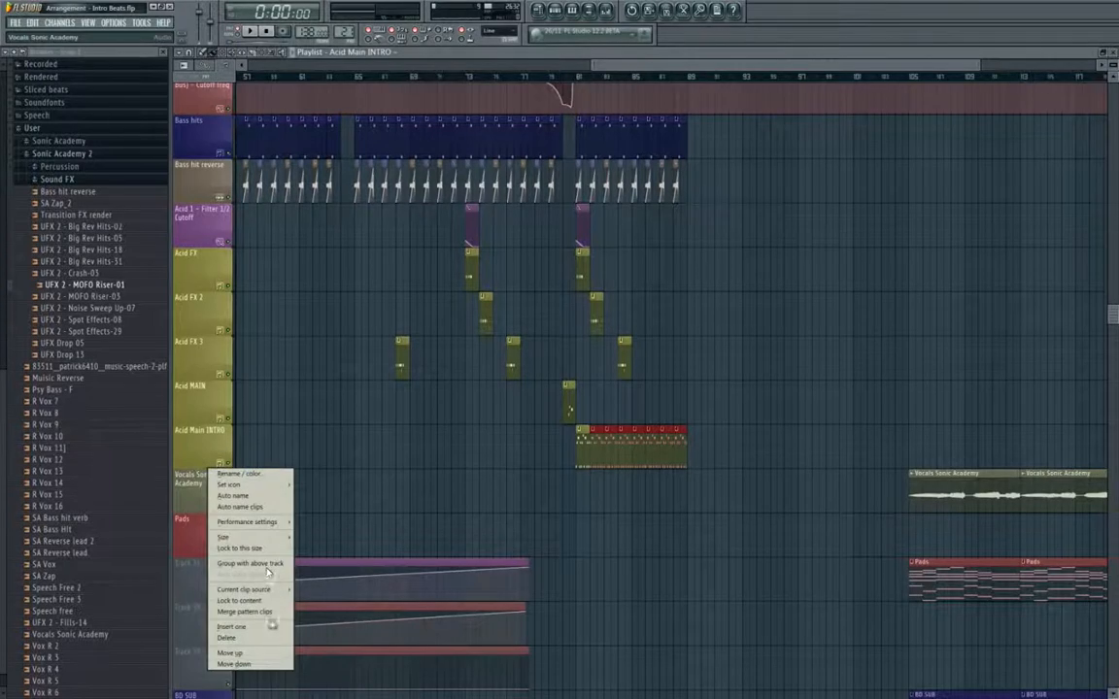
pyautogui.click(233, 627)
# Sweep the Filter 2 cutoff of the ANA synth on Acid Main #2 and create an automation clip for it.
pyautogui.click(560, 12)
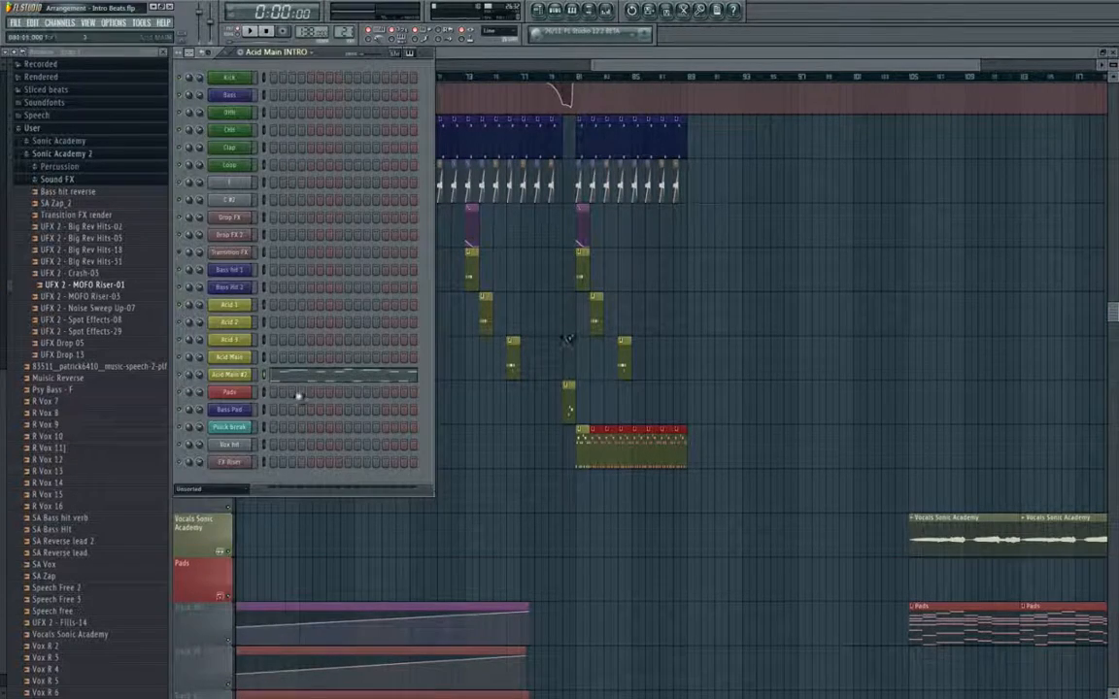
pyautogui.click(230, 373)
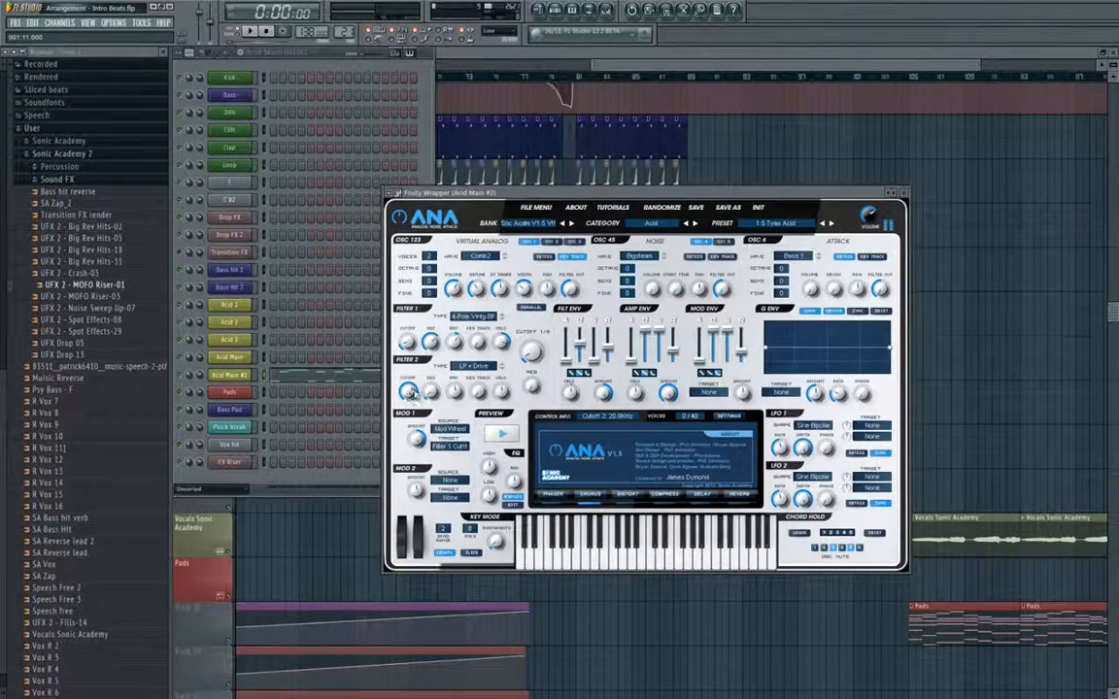
pyautogui.moveTo(408, 391); pyautogui.dragTo(419, 502)
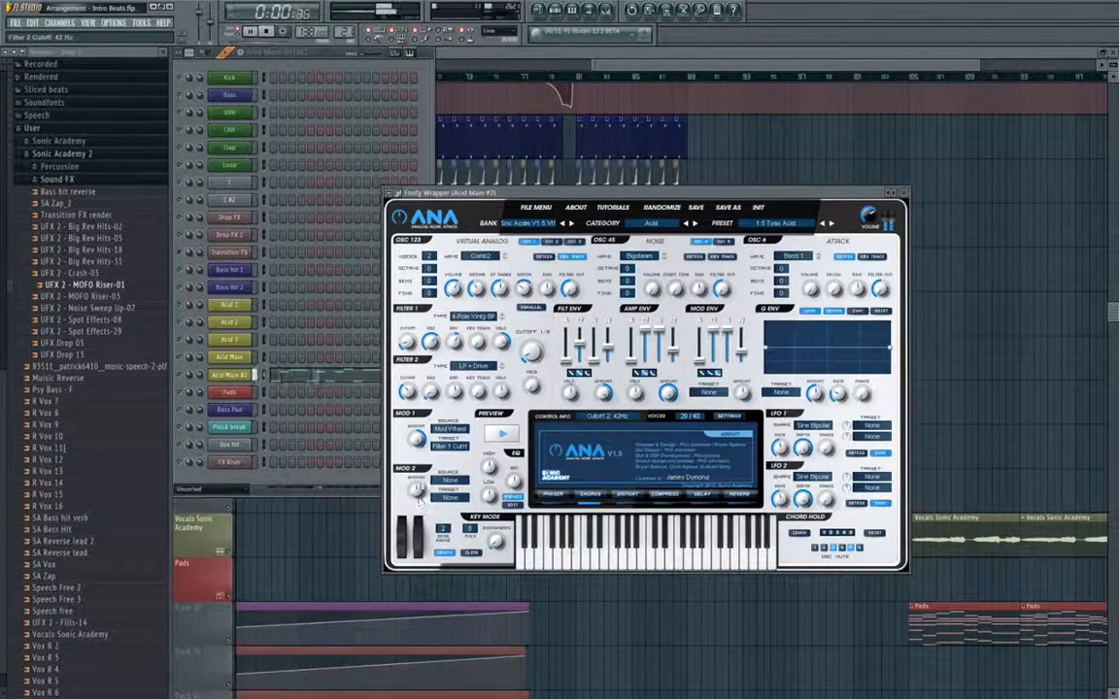
pyautogui.click(142, 21)
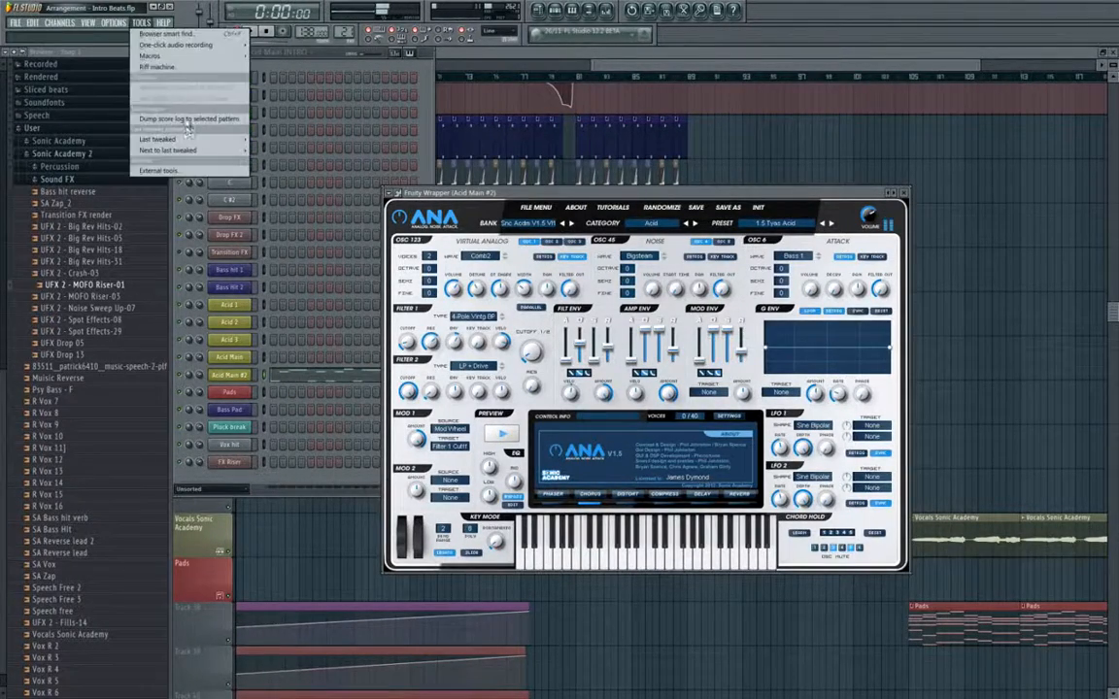
pyautogui.moveTo(188, 139)
pyautogui.click(288, 200)
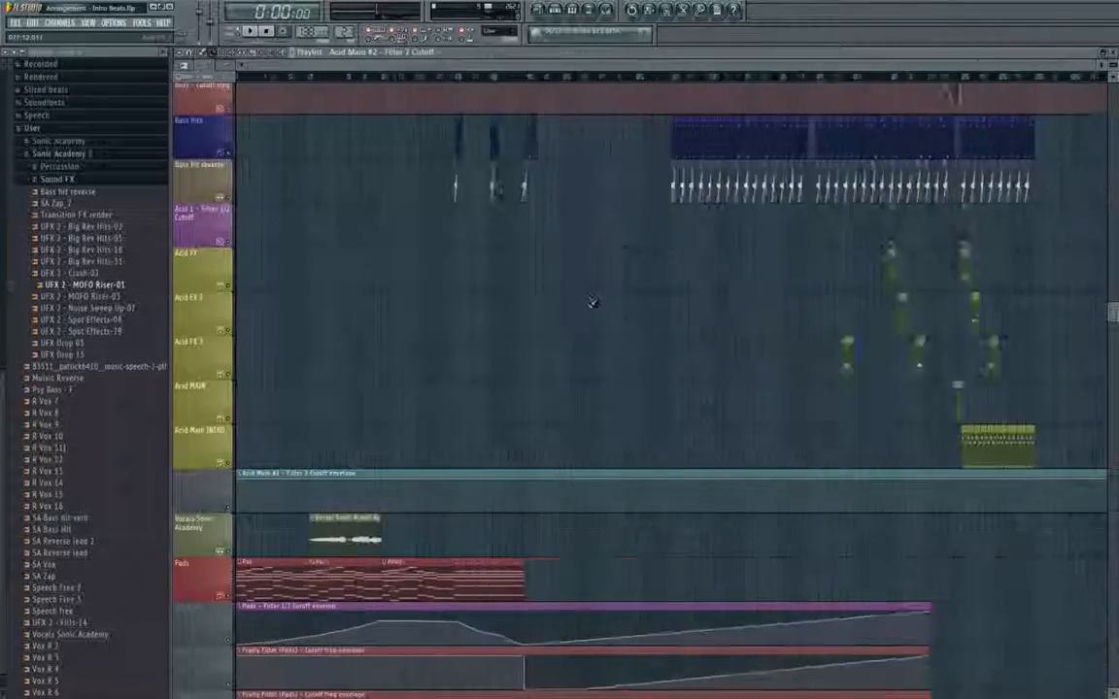
# Shape the Acid Main #2 Filter 2 Cutoff automation with a low point at bar 81 and a gradual rise to the clip's end.
pyautogui.scroll(6, 592, 302)
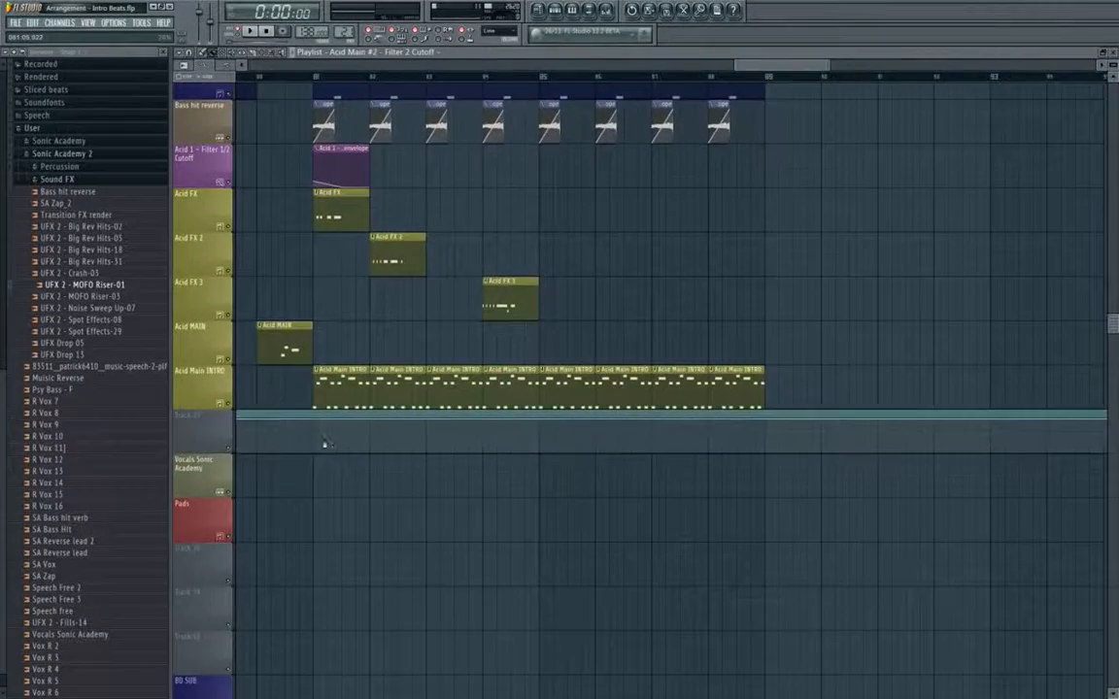
pyautogui.scroll(-4, 325, 447)
pyautogui.scroll(3, 524, 425)
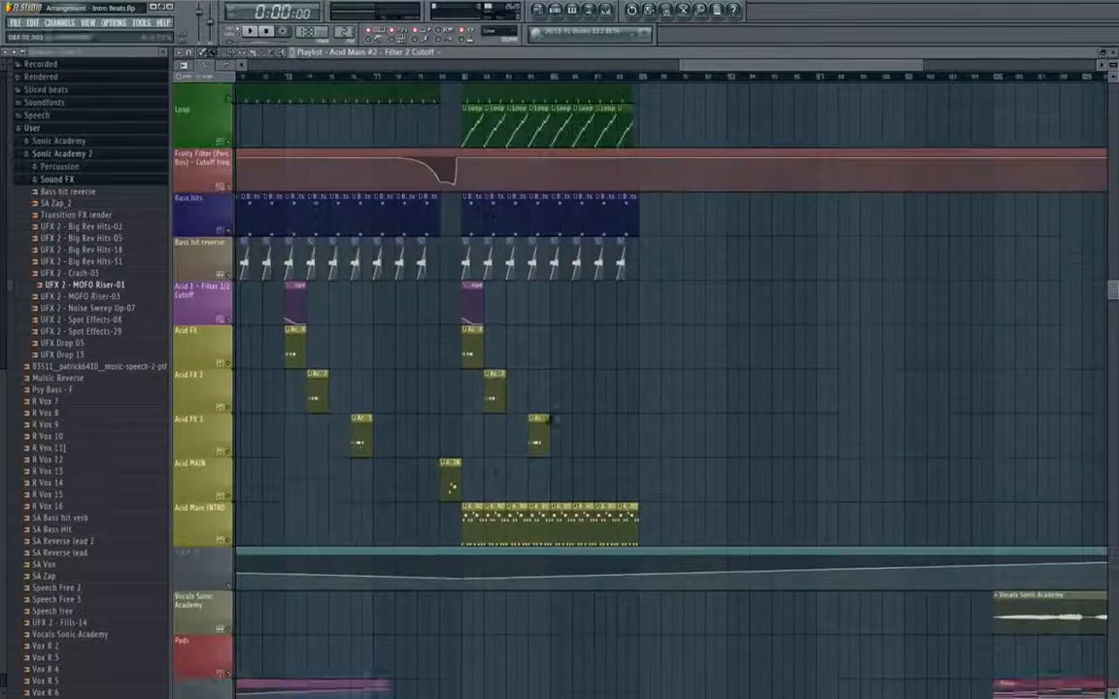
pyautogui.scroll(1, 550, 419)
pyautogui.scroll(-3, 539, 554)
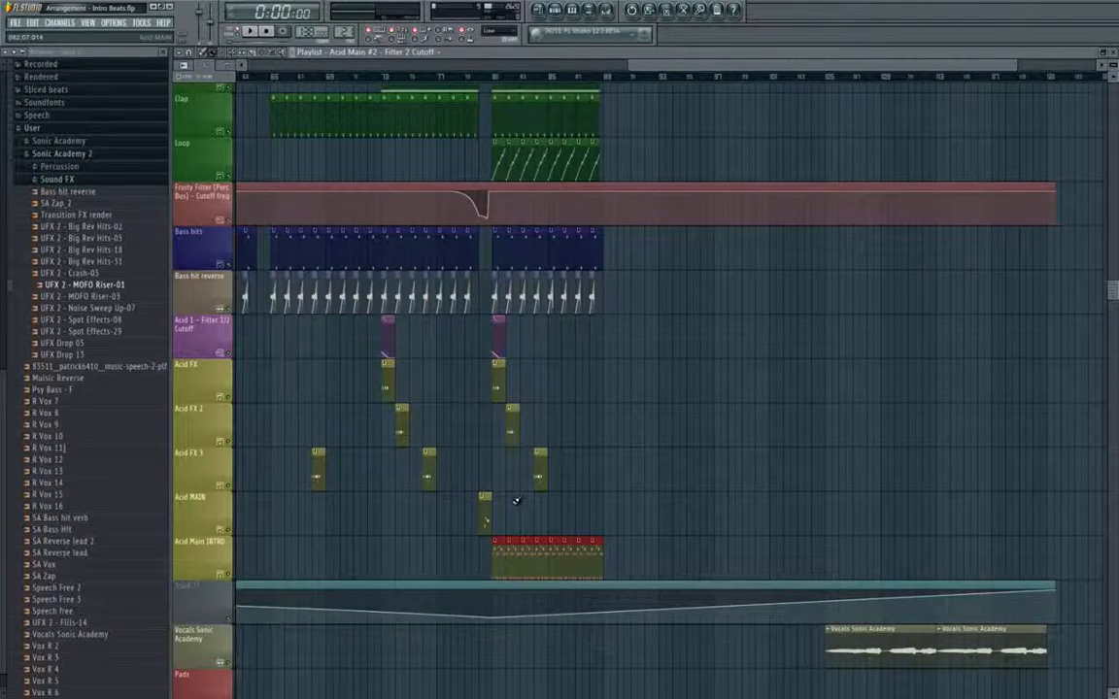
# Duplicate the percussion, bass hit and acid clips of bars 81 to 88 so the copies start at bar 89.
pyautogui.scroll(2, 516, 500)
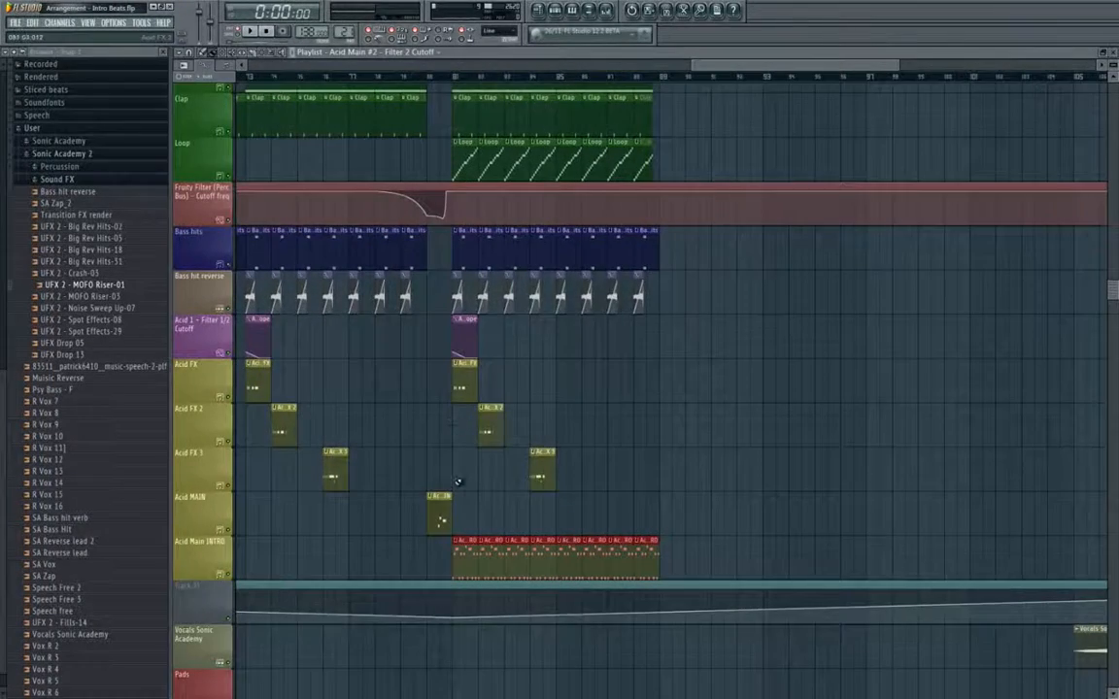
pyautogui.moveTo(454, 488); pyautogui.dragTo(789, 255)
pyautogui.scroll(5, 789, 256)
pyautogui.moveTo(661, 408); pyautogui.dragTo(470, 231)
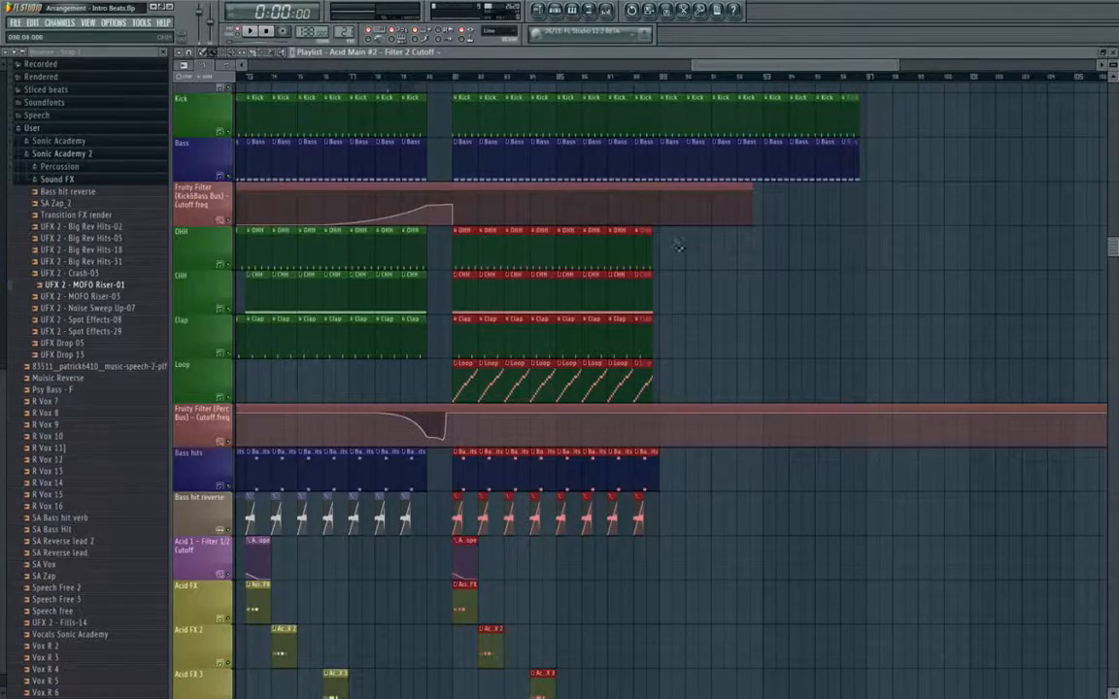
pyautogui.moveTo(624, 246); pyautogui.dragTo(831, 270)
# Add a raised point at bar 93 in the Acid Main #2 Filter 2 Cutoff automation and play the section from just before bar 81.
pyautogui.scroll(12, 644, 243)
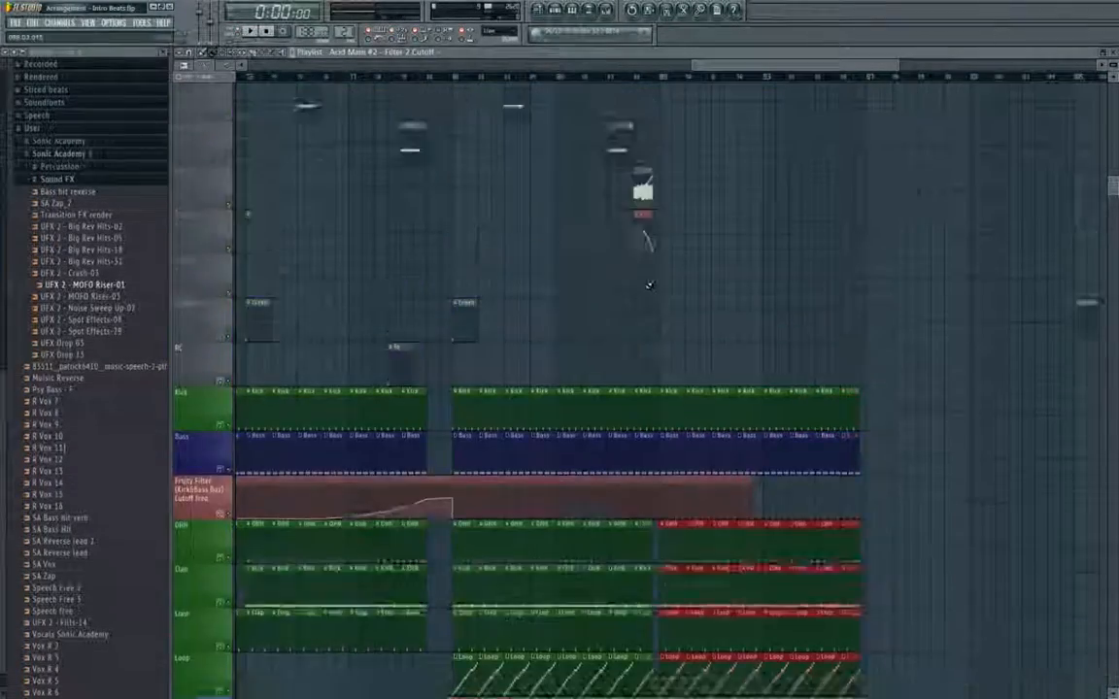
pyautogui.scroll(-15, 648, 285)
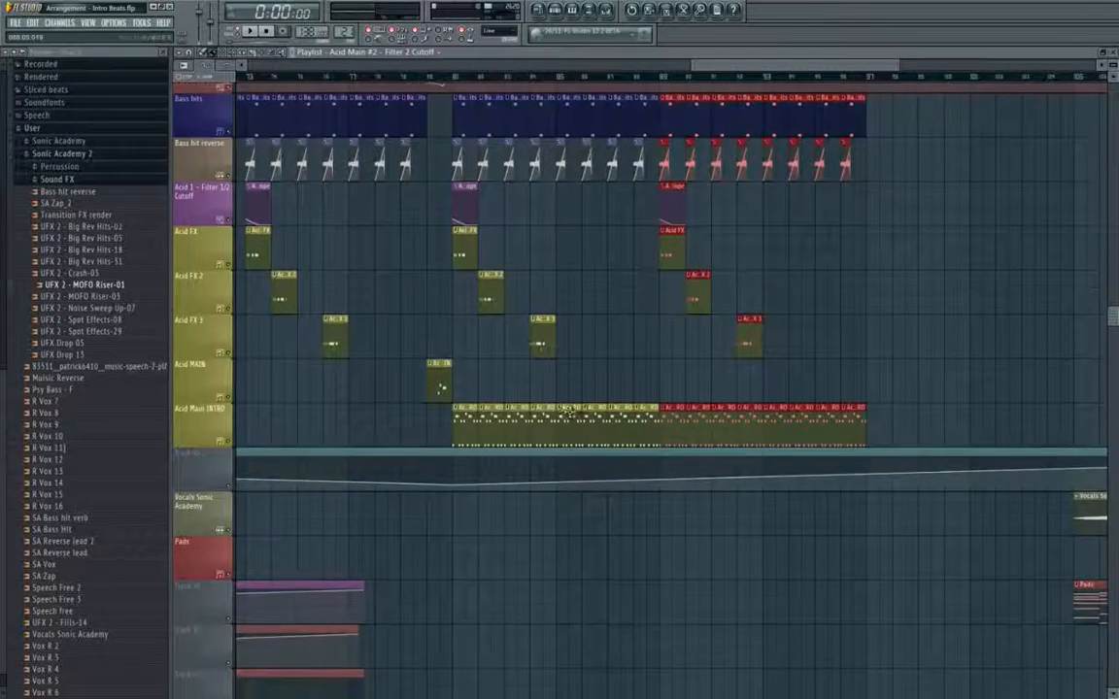
pyautogui.moveTo(775, 464); pyautogui.dragTo(763, 469)
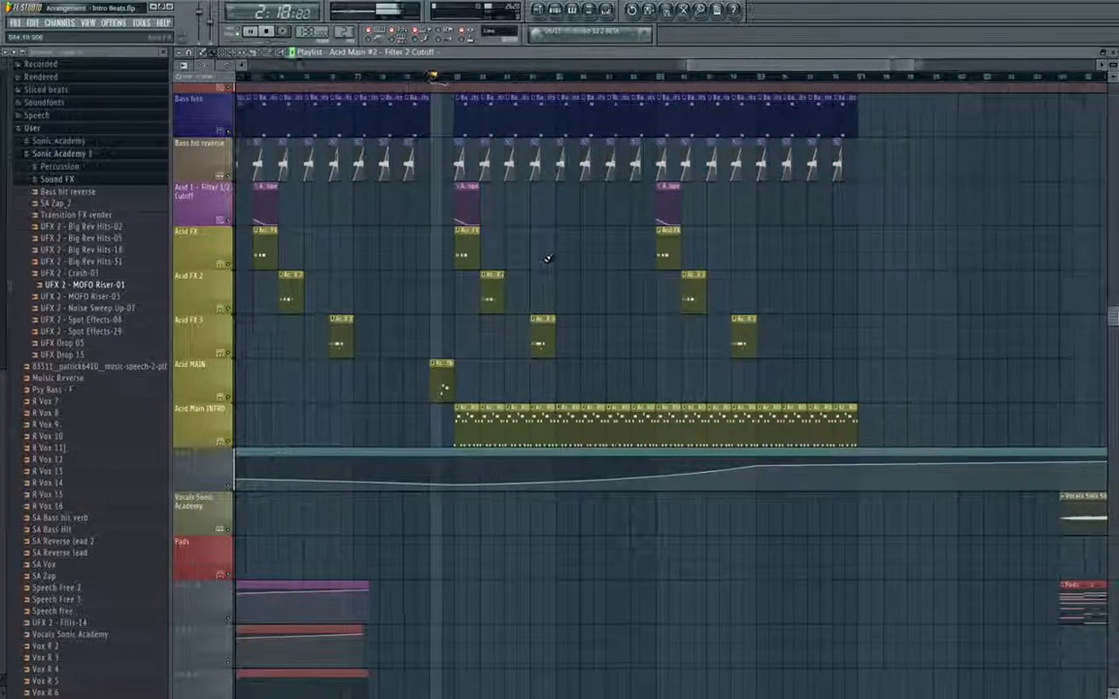
# Add a Crash clip at bar 89 on the Crash track.
pyautogui.scroll(-3, 550, 251)
pyautogui.scroll(-2, 582, 277)
pyautogui.scroll(4, 582, 276)
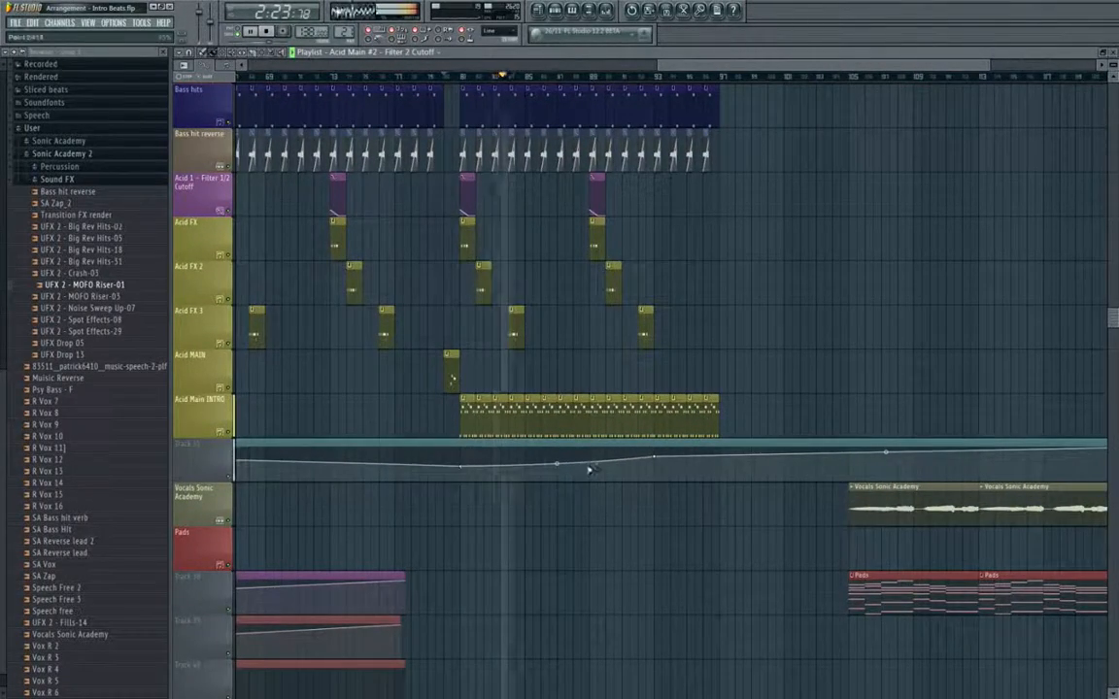
pyautogui.scroll(-3, 525, 407)
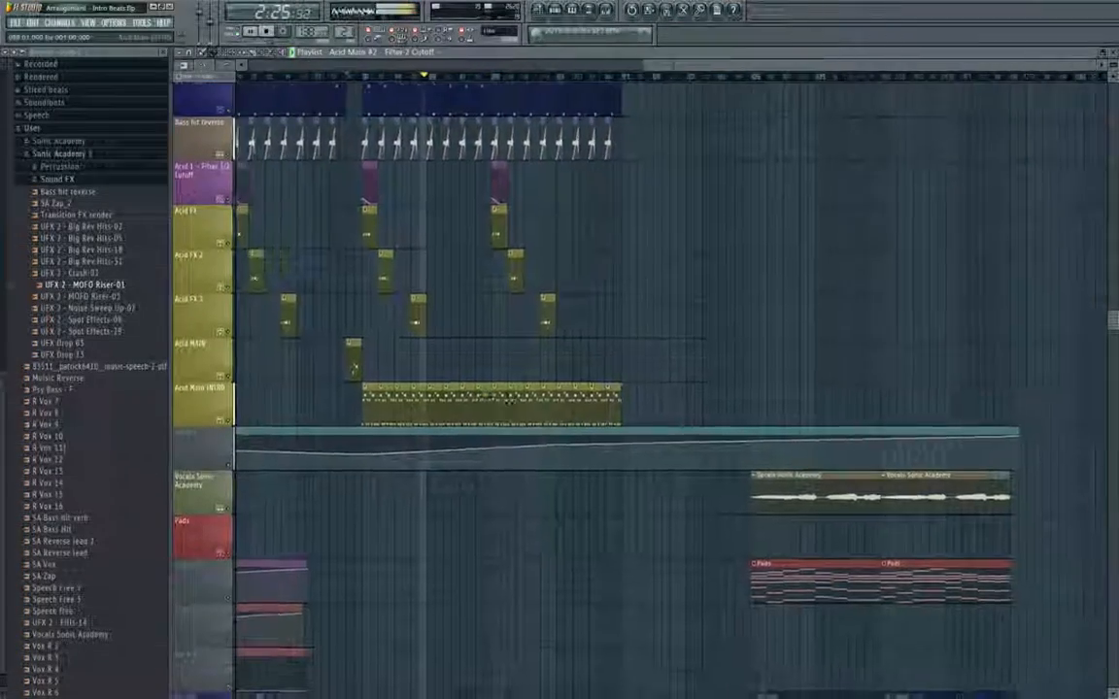
pyautogui.scroll(3, 707, 425)
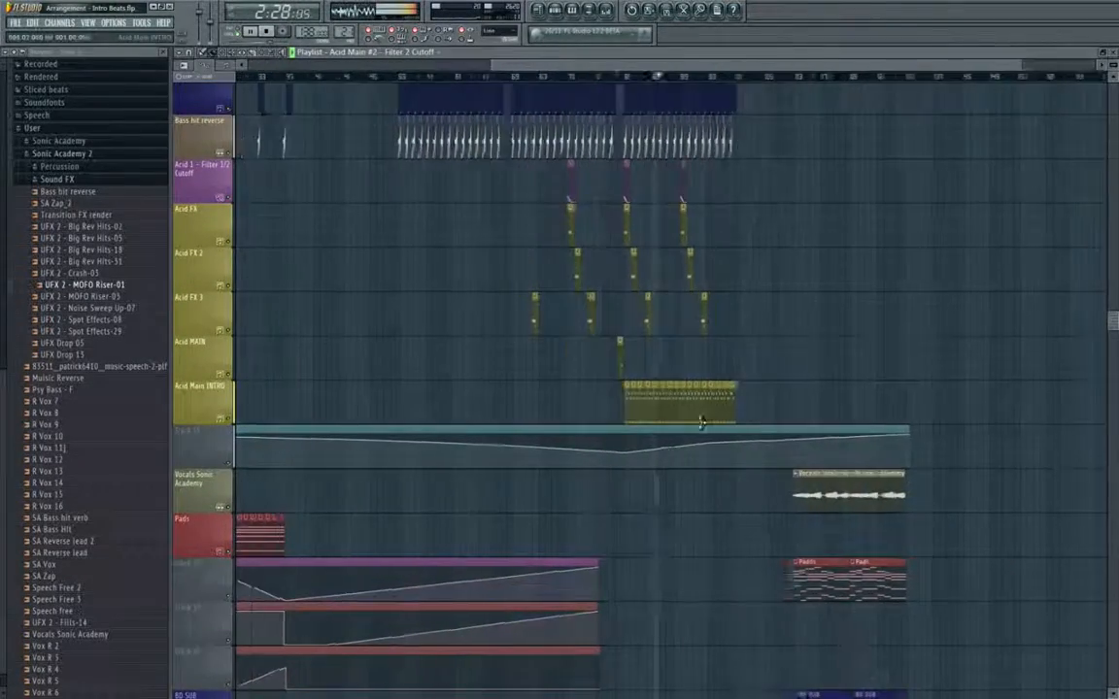
pyautogui.scroll(8, 762, 428)
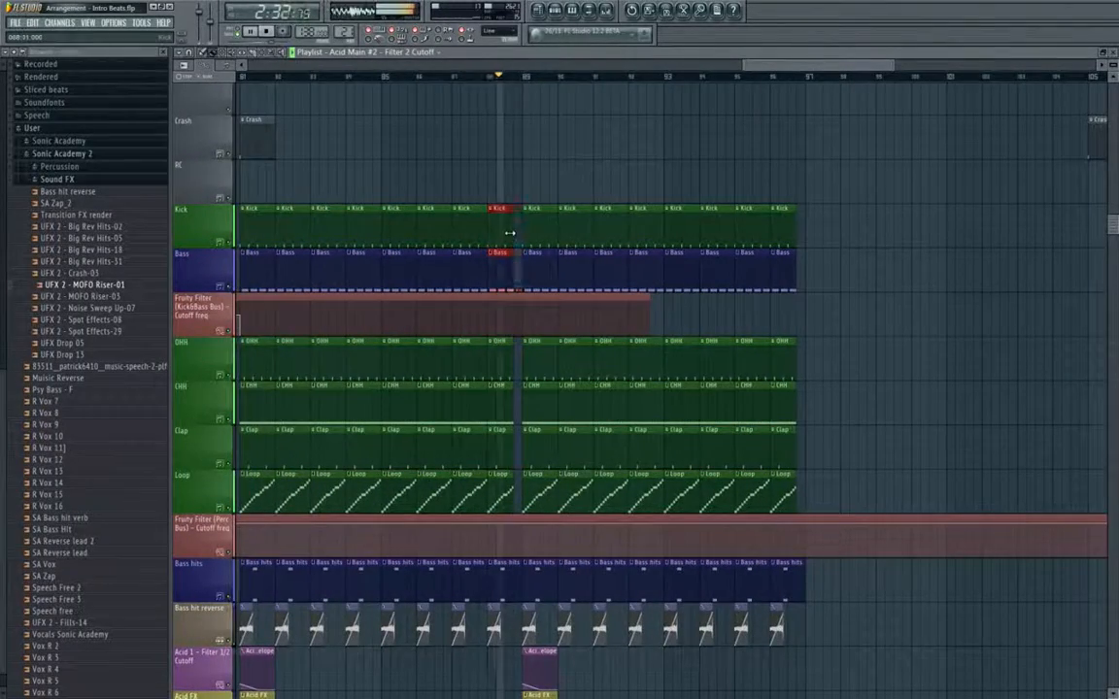
pyautogui.scroll(5, 505, 302)
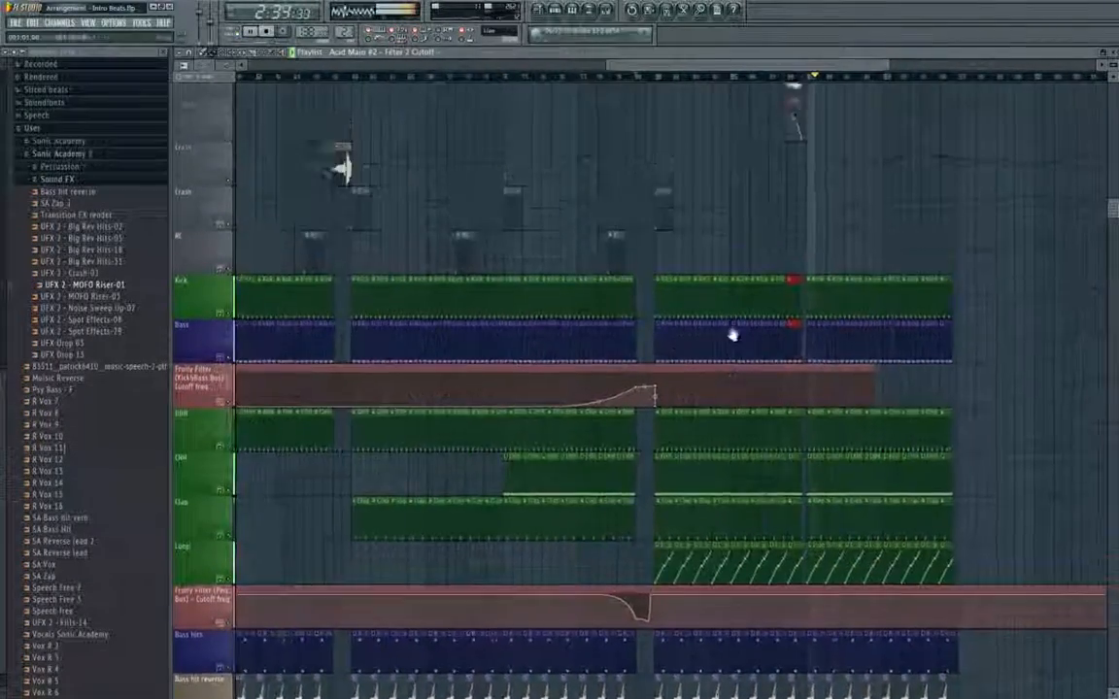
pyautogui.scroll(5, 664, 297)
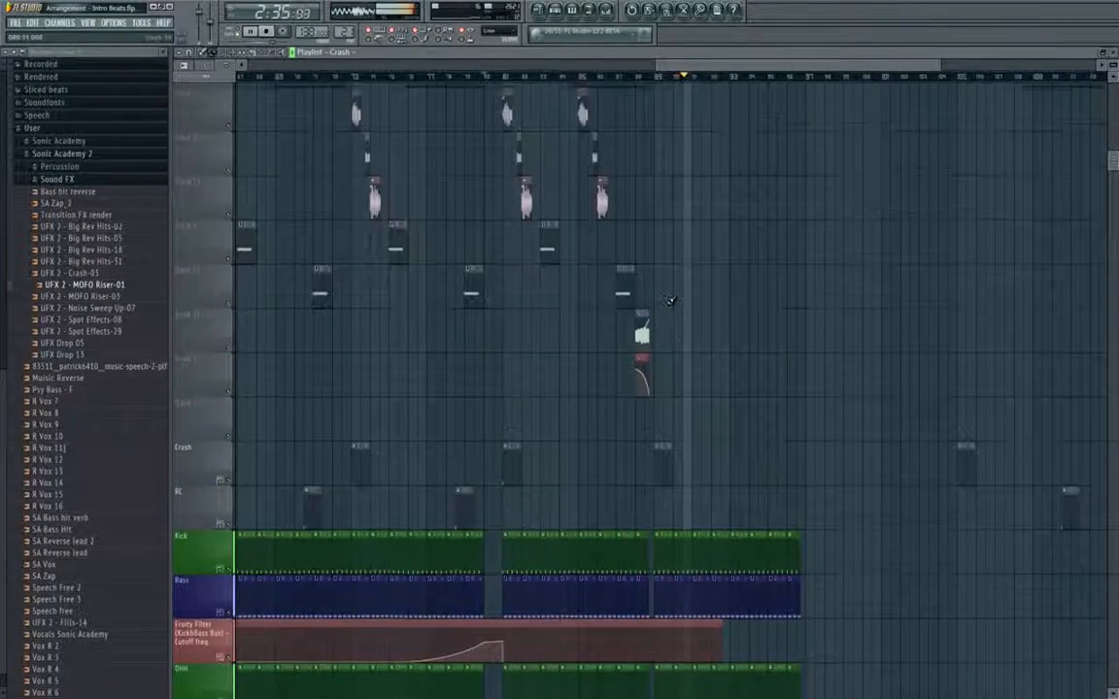
# Duplicate the Big Rev Hits and other sound effect clips of bars 81 to 88 so the copies start at bar 89.
pyautogui.moveTo(675, 384); pyautogui.dragTo(506, 150)
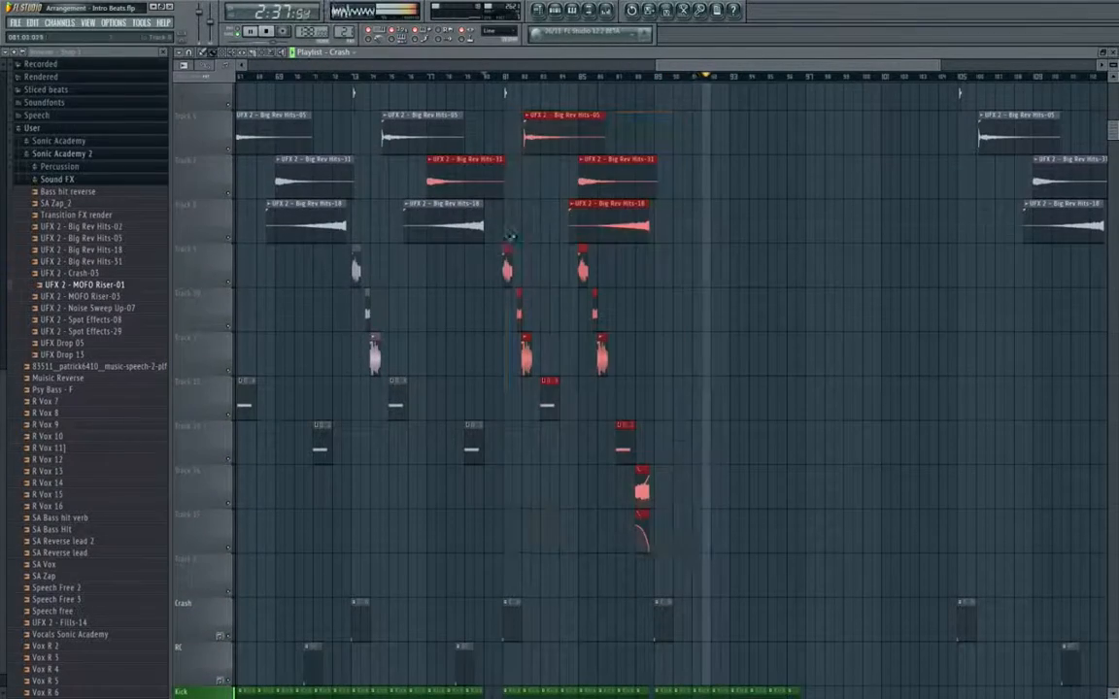
pyautogui.scroll(5, 525, 194)
pyautogui.moveTo(550, 199); pyautogui.dragTo(704, 200)
# Raise the bar 93 point of the Acid Main #2 Filter 2 Cutoff automation so the curve runs level to the clip's end.
pyautogui.scroll(-1, 701, 202)
pyautogui.scroll(-10, 777, 252)
pyautogui.scroll(-10, 762, 301)
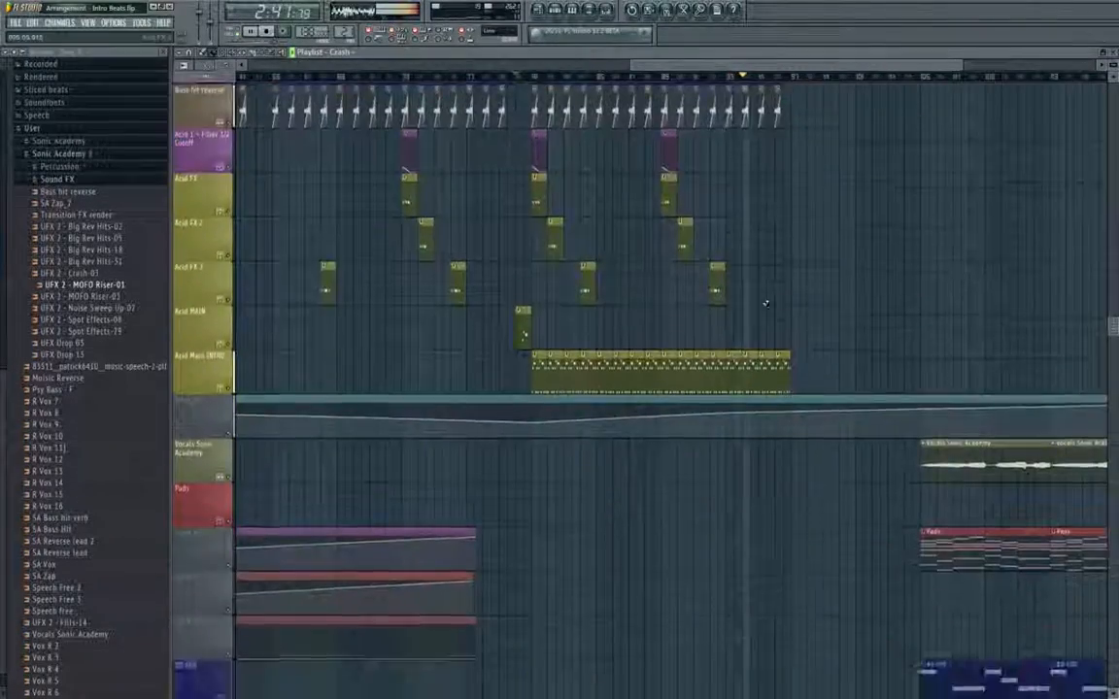
pyautogui.scroll(2, 743, 320)
pyautogui.moveTo(732, 368); pyautogui.dragTo(611, 316)
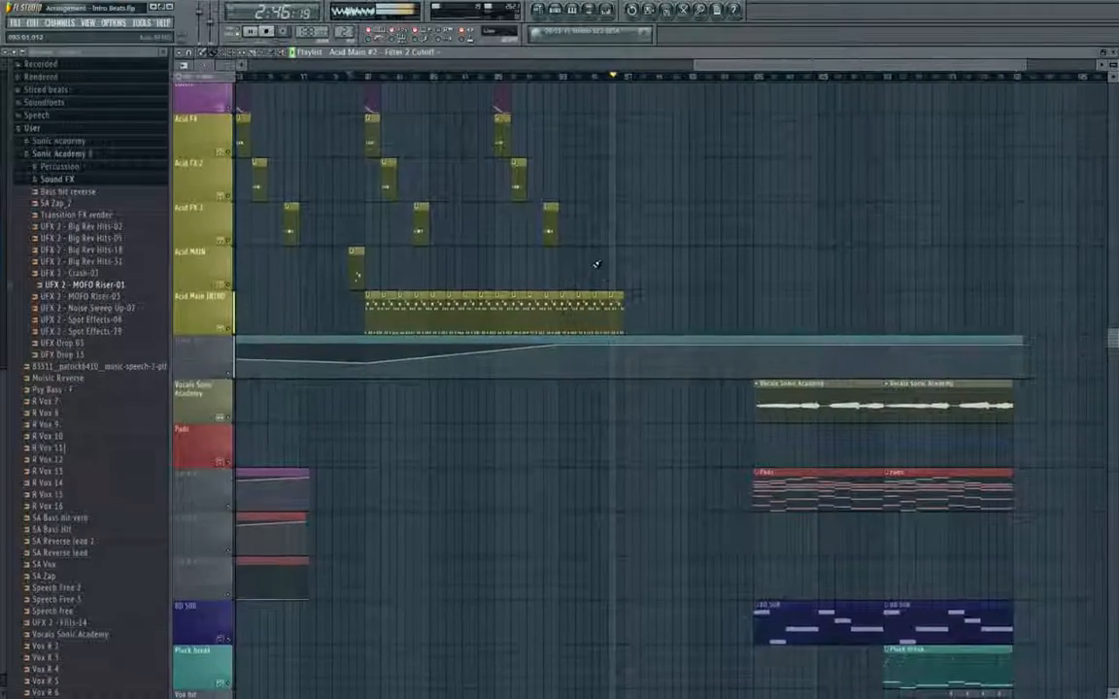
pyautogui.scroll(-1, 594, 262)
# Stop playback and set the Acid Main #2 mixer track's volume to about -15.7 dB.
pyautogui.press('space')
pyautogui.scroll(-5, 595, 261)
pyautogui.moveTo(735, 230); pyautogui.dragTo(587, 228)
pyautogui.scroll(3, 582, 225)
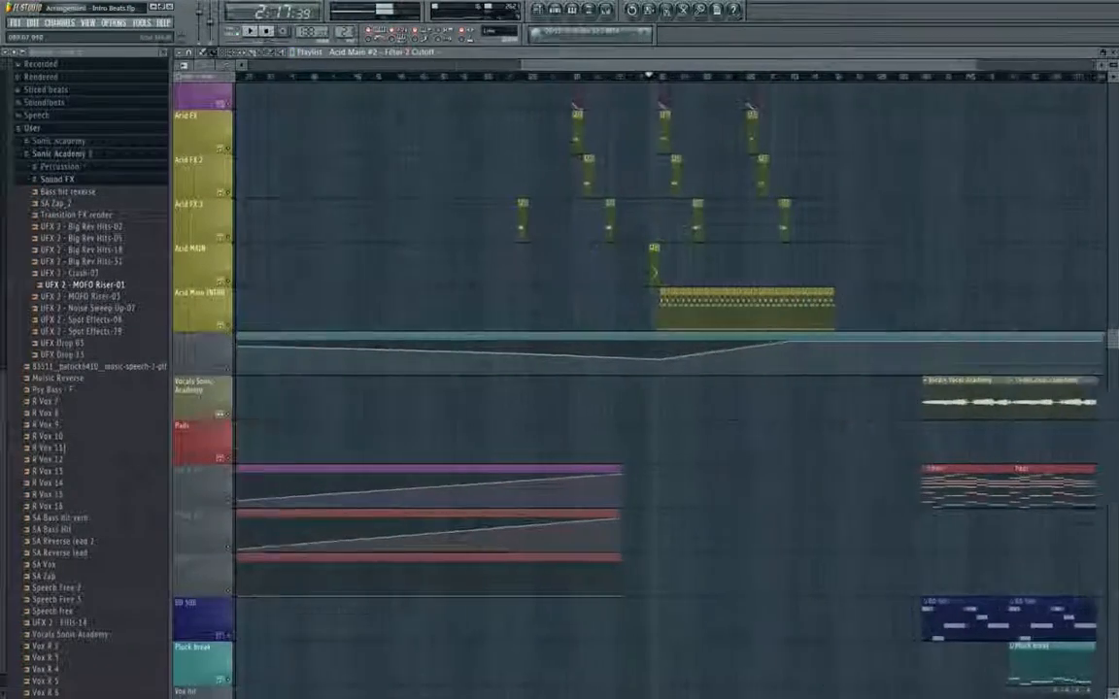
pyautogui.click(606, 10)
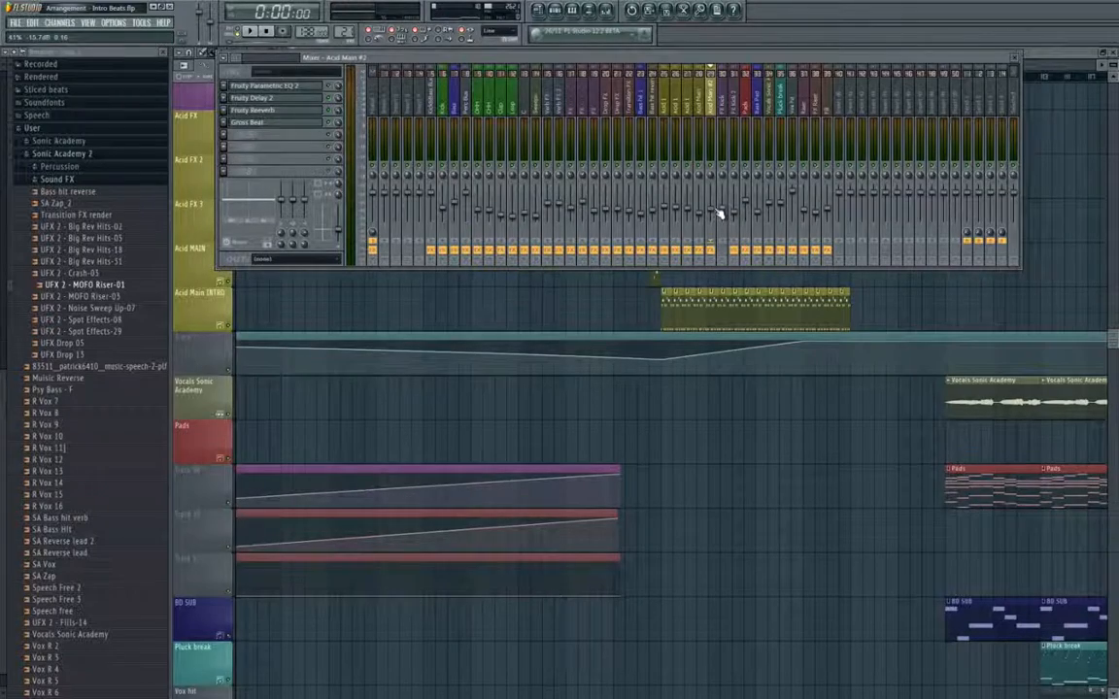
pyautogui.click(800, 479)
# Play the section from bar 81 to check how the acid line sits in the mix.
pyautogui.moveTo(721, 345); pyautogui.dragTo(591, 372)
pyautogui.scroll(-3, 587, 340)
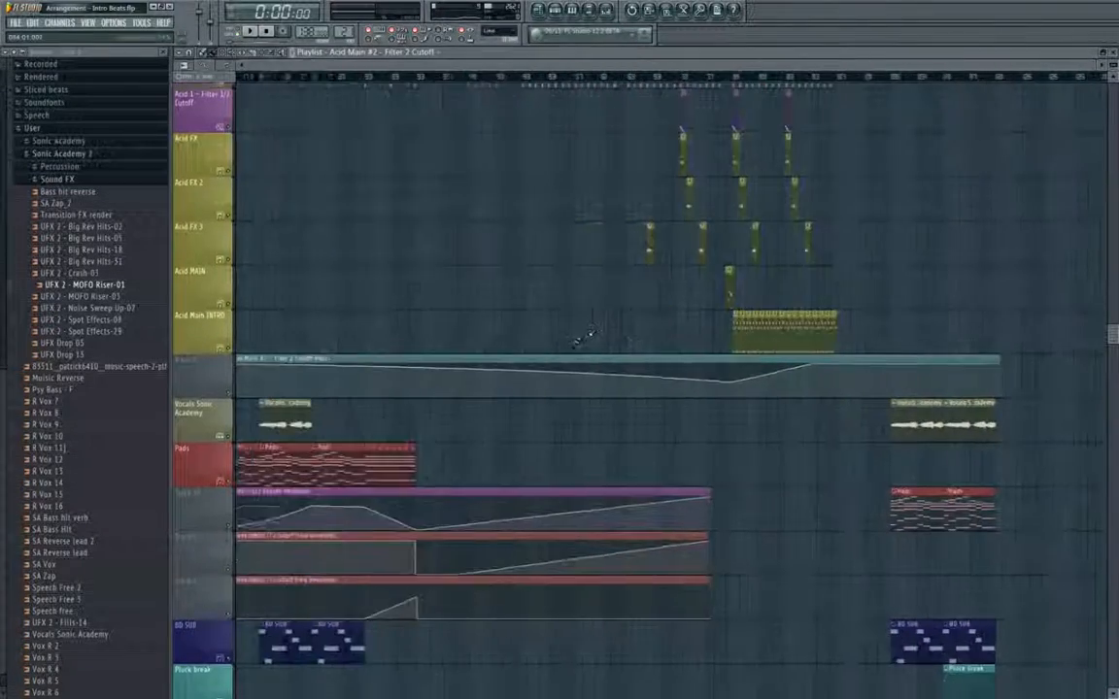
pyautogui.press('space')
pyautogui.moveTo(770, 150); pyautogui.dragTo(625, 154)
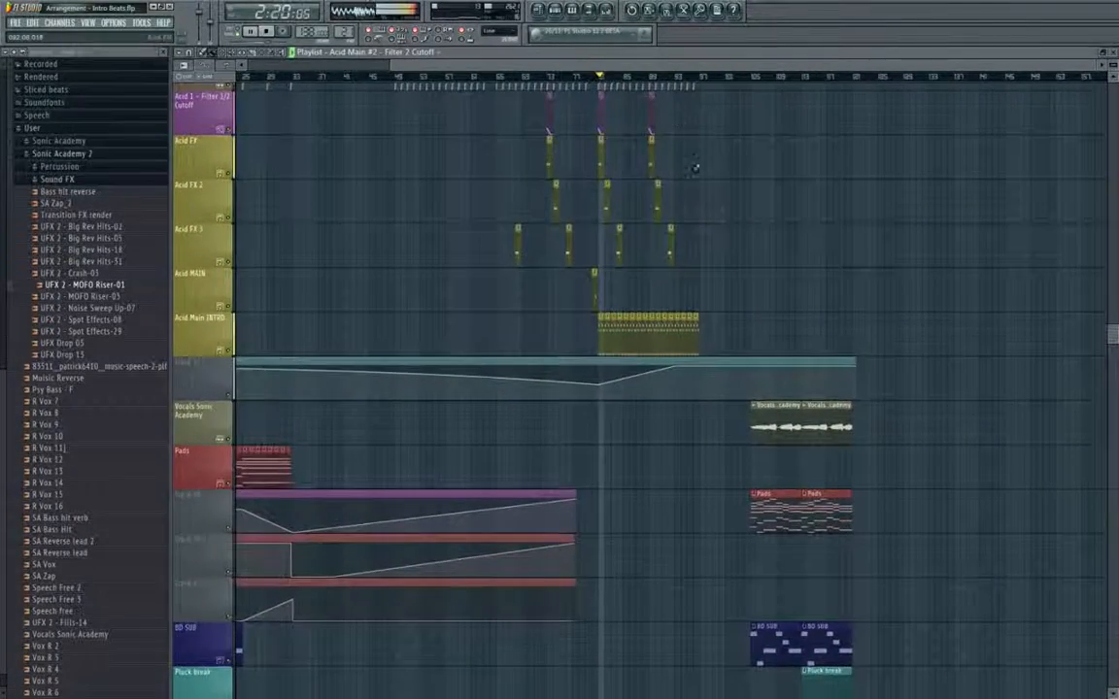
pyautogui.scroll(3, 696, 167)
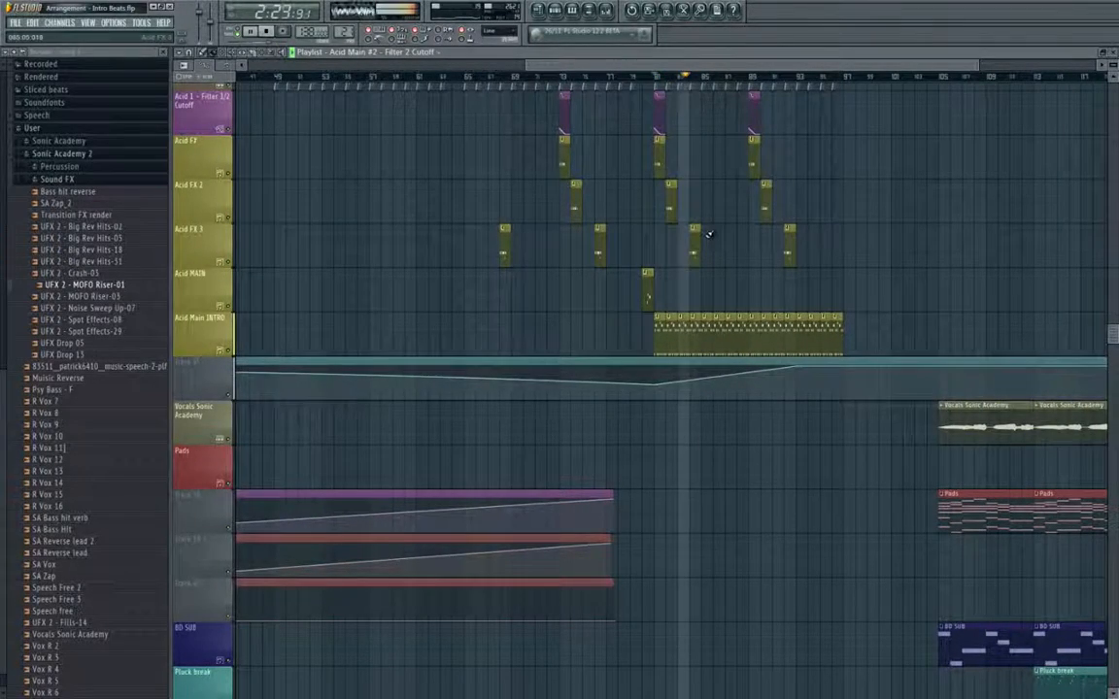
# Trim the starts of the Kick, Bass, OHH, CHH, Clap and Loop clips in bar 89 so they begin at step 3.
pyautogui.scroll(6, 717, 236)
pyautogui.moveTo(719, 237); pyautogui.dragTo(644, 302)
pyautogui.scroll(7, 522, 304)
pyautogui.scroll(-3, 495, 291)
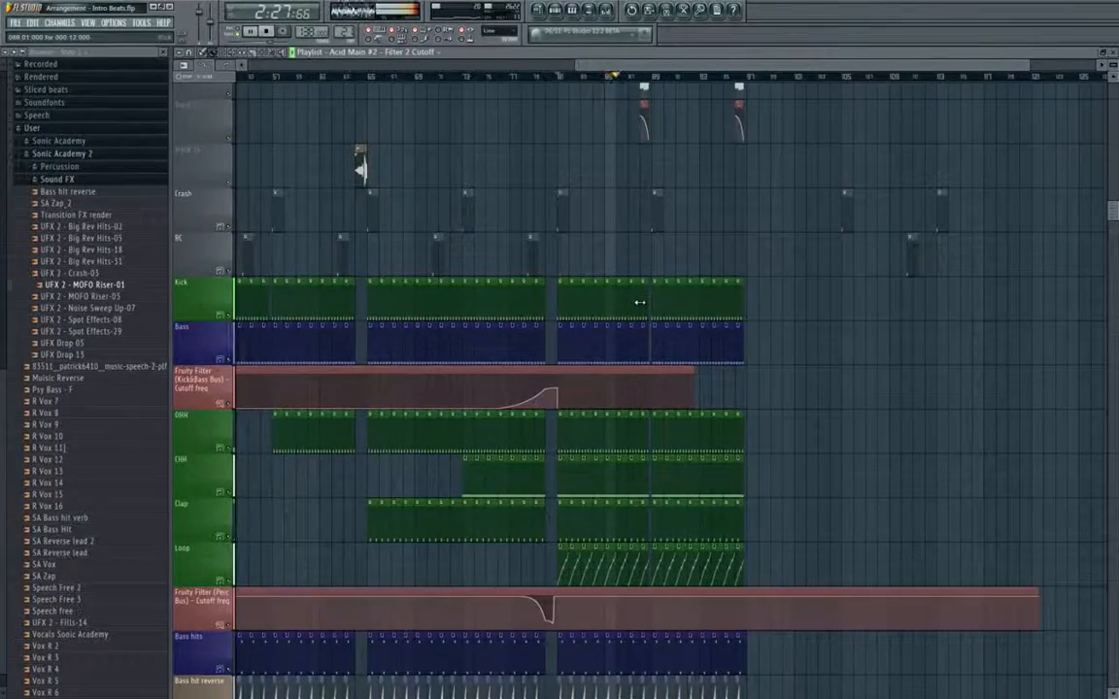
pyautogui.keyDown('ctrl'); pyautogui.scroll(5, 650, 310); pyautogui.keyUp('ctrl')
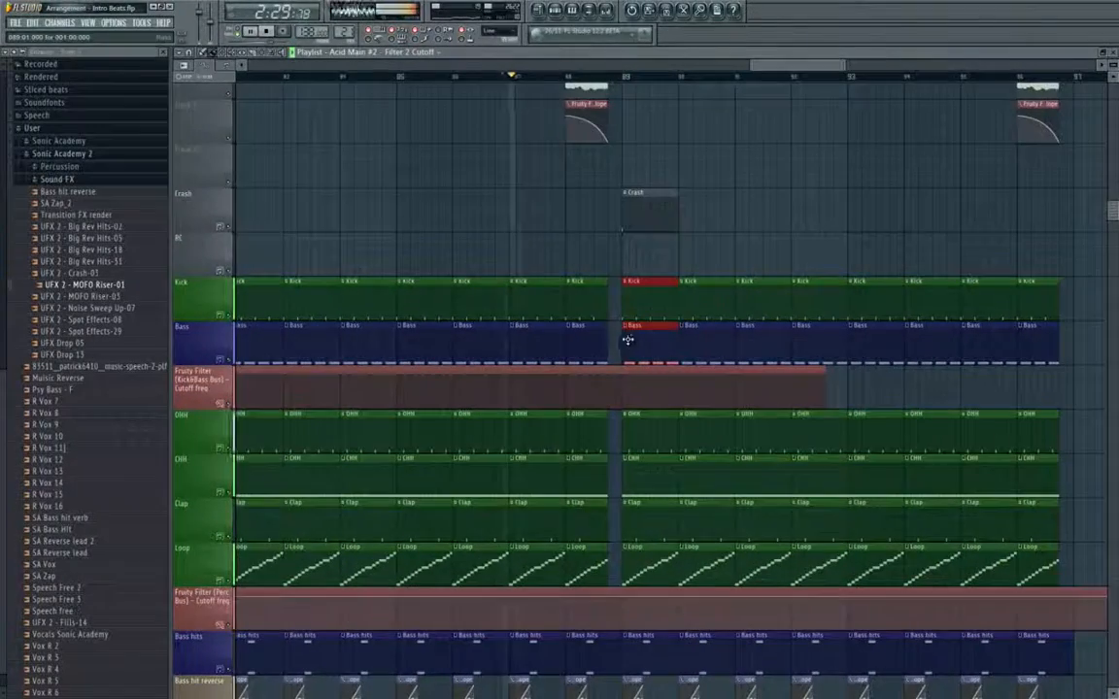
pyautogui.keyDown('ctrl'); pyautogui.moveTo(635, 427); pyautogui.dragTo(632, 562); pyautogui.keyUp('ctrl')
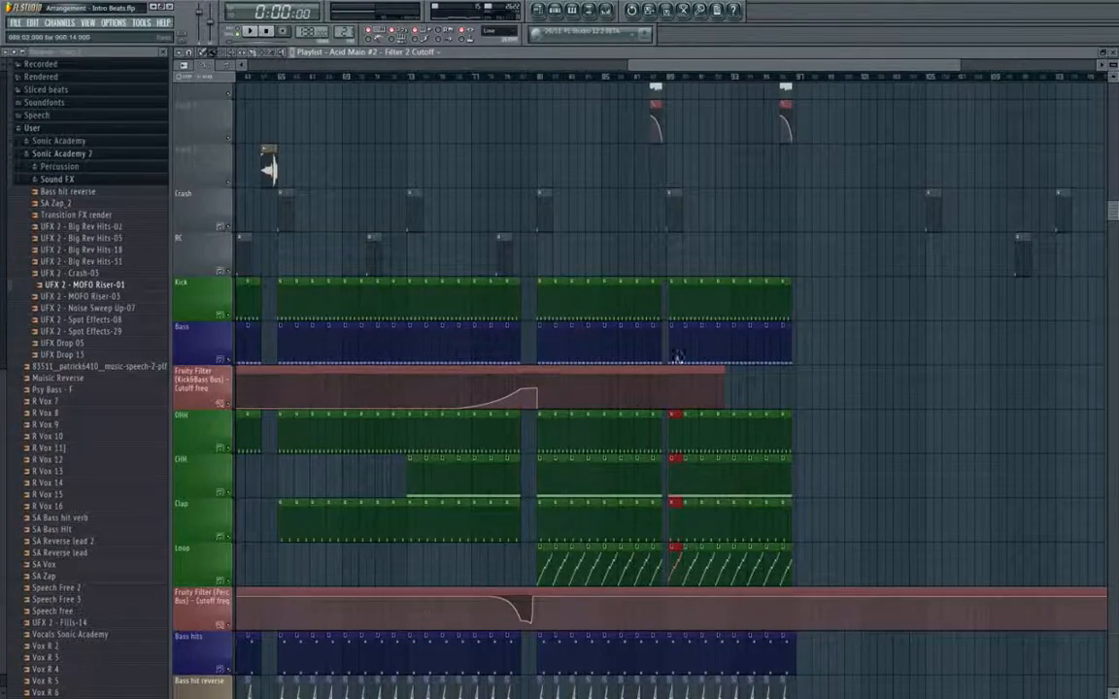
pyautogui.moveTo(733, 340); pyautogui.dragTo(805, 346)
pyautogui.scroll(6, 837, 387)
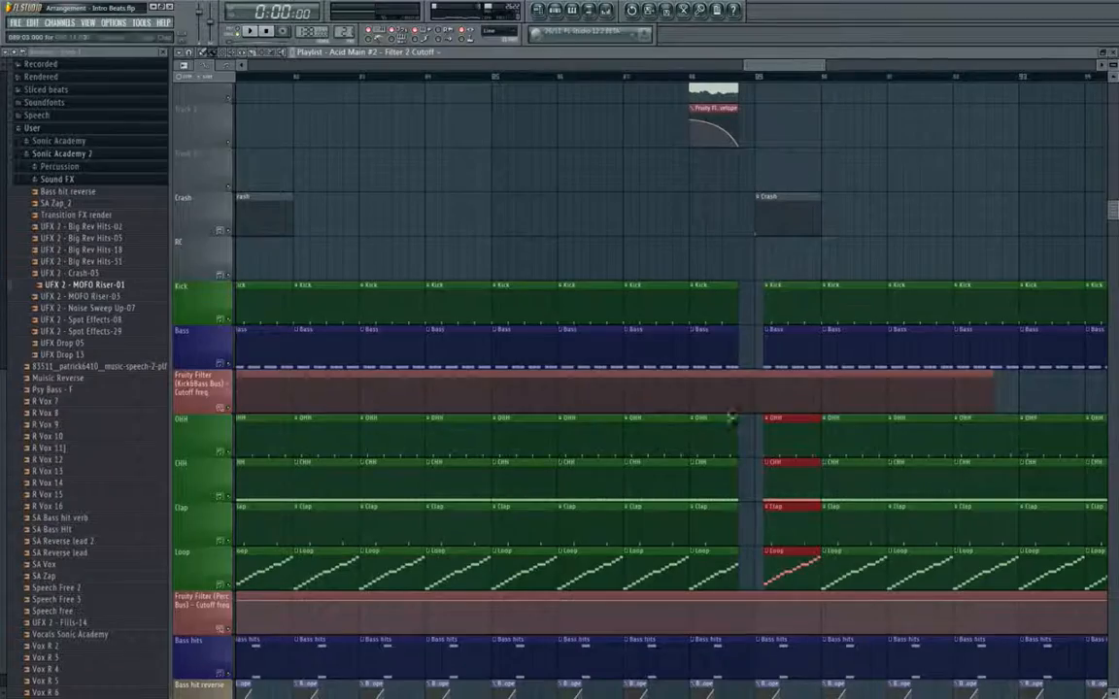
# Find the Bass #2 fill clip at bar 48 on the Bass track and pick it for placing.
pyautogui.moveTo(732, 418); pyautogui.dragTo(870, 387)
pyautogui.scroll(-2, 595, 386)
pyautogui.moveTo(768, 386); pyautogui.dragTo(1001, 400)
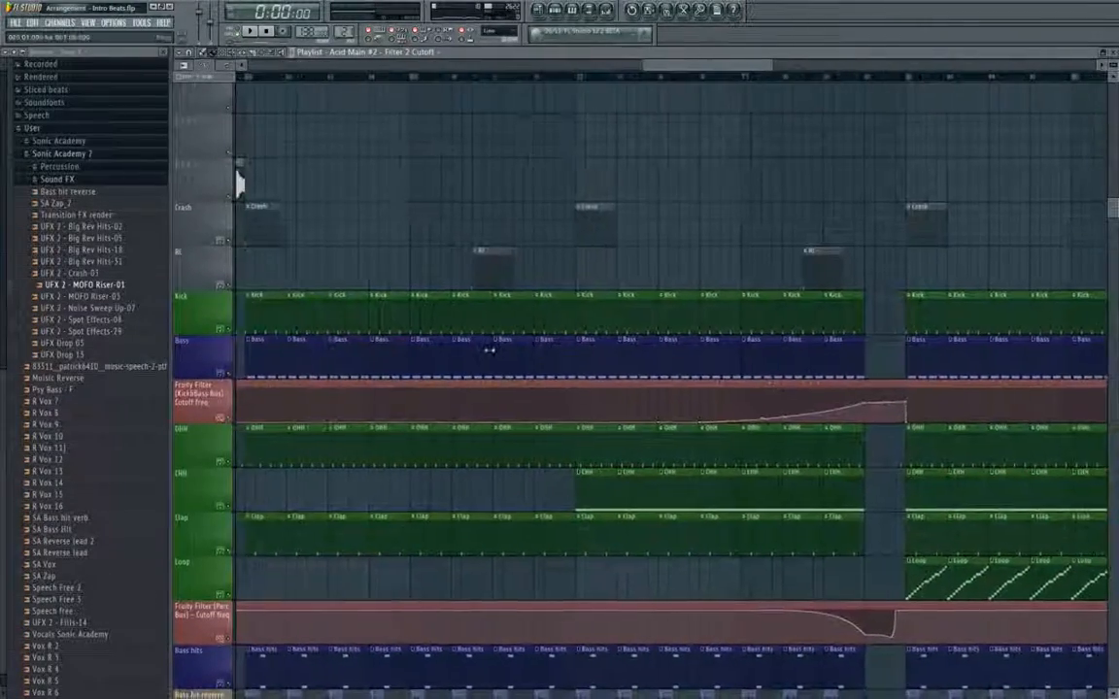
pyautogui.moveTo(356, 363); pyautogui.dragTo(556, 392)
pyautogui.moveTo(672, 390); pyautogui.dragTo(737, 412)
pyautogui.scroll(-4, 737, 412)
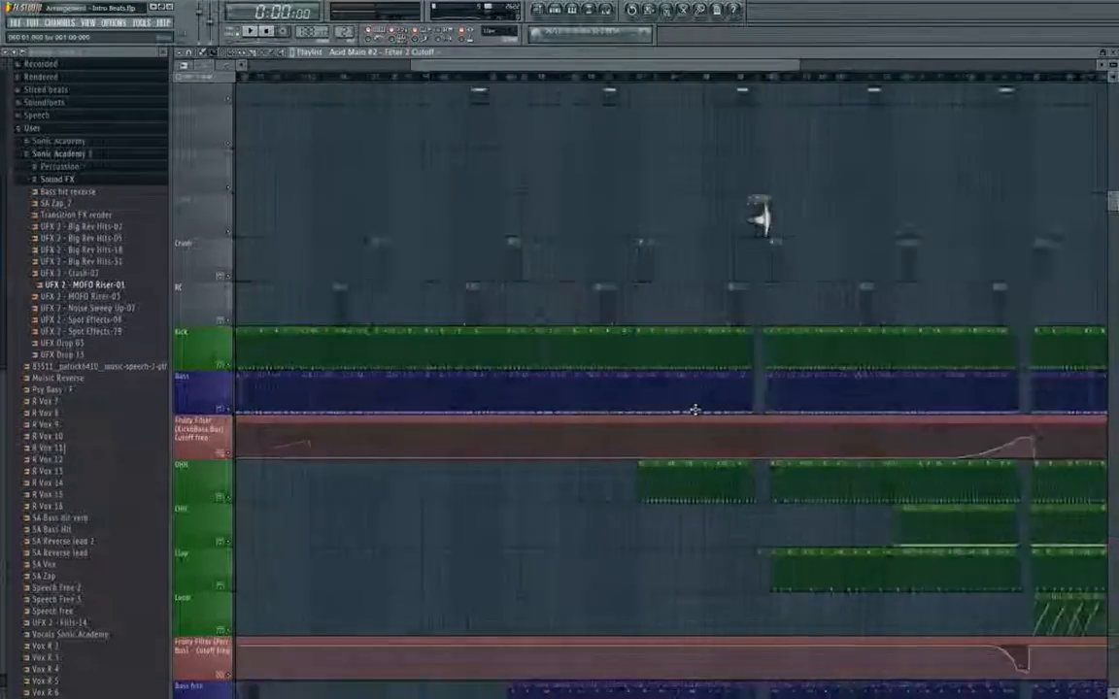
pyautogui.scroll(4, 297, 402)
pyautogui.moveTo(302, 402); pyautogui.dragTo(652, 442)
pyautogui.scroll(-4, 901, 418)
pyautogui.moveTo(922, 435); pyautogui.dragTo(484, 409)
pyautogui.scroll(5, 430, 396)
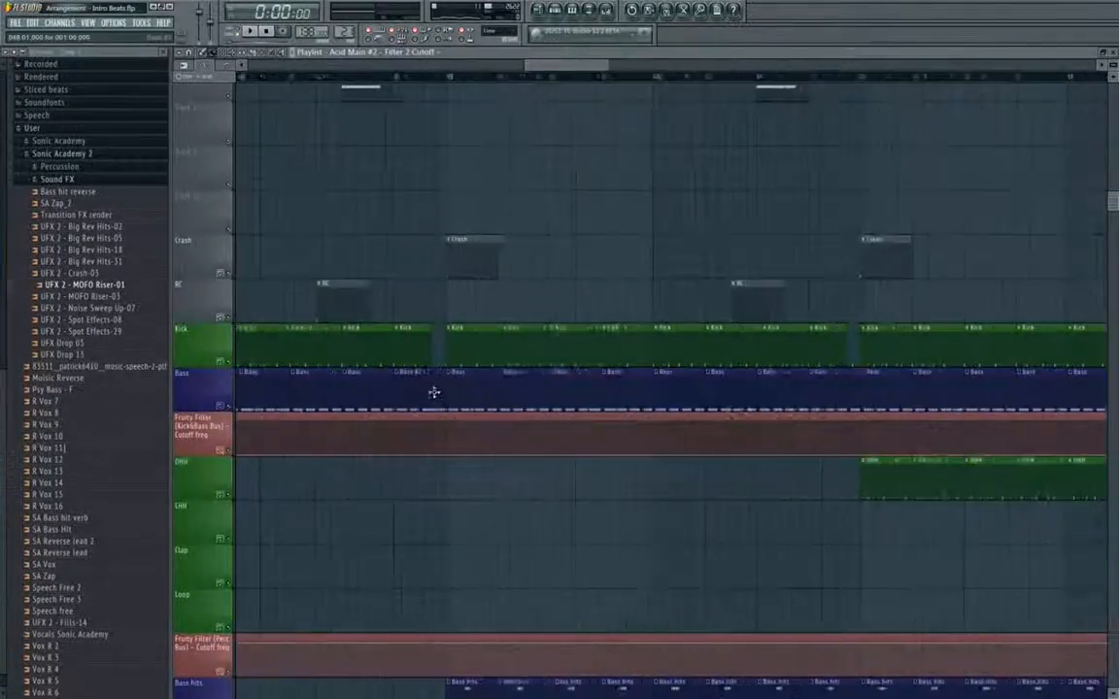
pyautogui.keyDown('ctrl'); pyautogui.click(424, 393); pyautogui.keyUp('ctrl')
# Replace the Bass clip in bar 88 with the Bass #2 clip and play the transition into bar 89.
pyautogui.scroll(-6, 427, 391)
pyautogui.moveTo(745, 438); pyautogui.dragTo(199, 404)
pyautogui.scroll(5, 767, 372)
pyautogui.rightClick(482, 395)
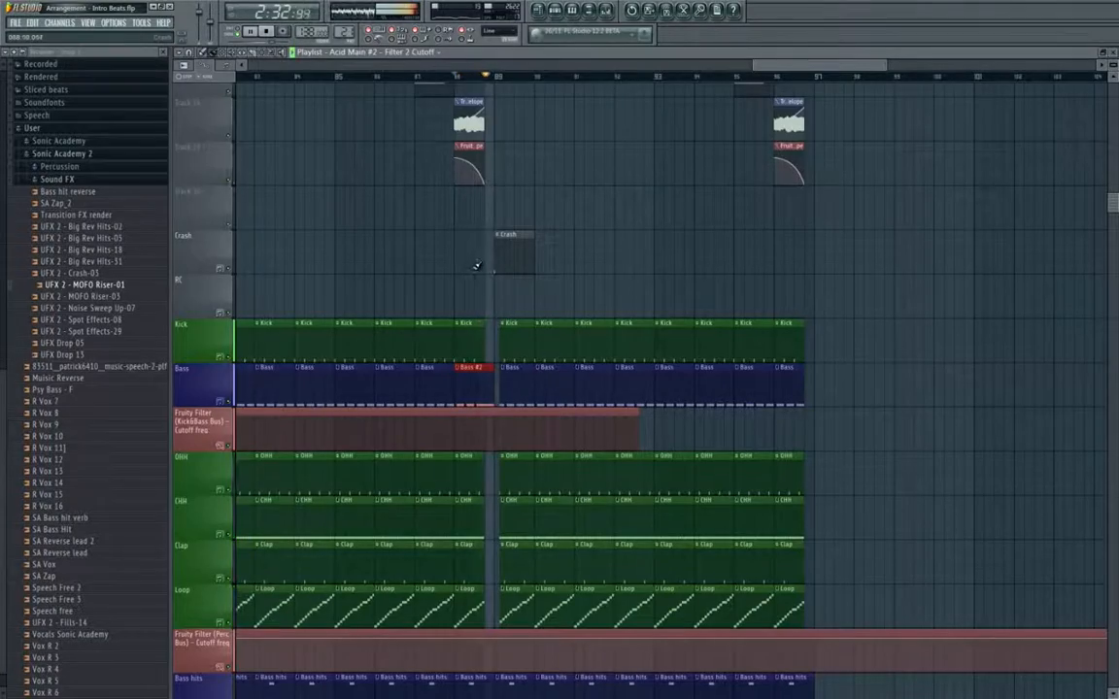
# Duplicate the UFX 2 - MOFO Riser-03 #2 clip so the copy builds up to just before bar 97.
pyautogui.scroll(-7, 530, 319)
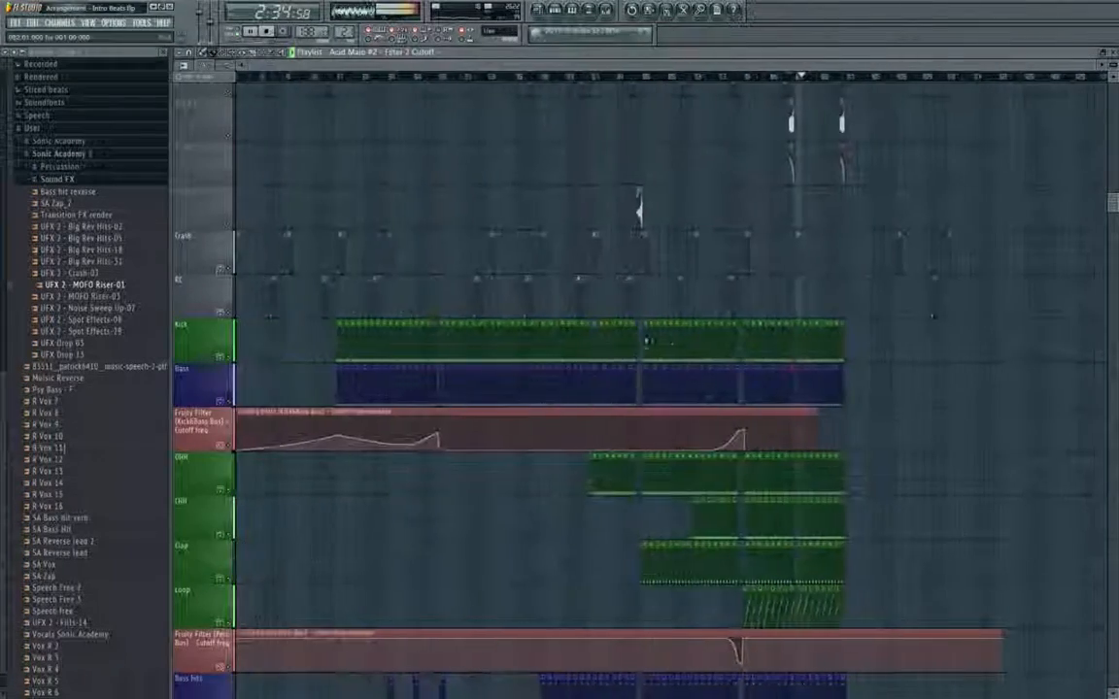
pyautogui.scroll(5, 777, 340)
pyautogui.moveTo(819, 338); pyautogui.dragTo(557, 452)
pyautogui.scroll(8, 590, 354)
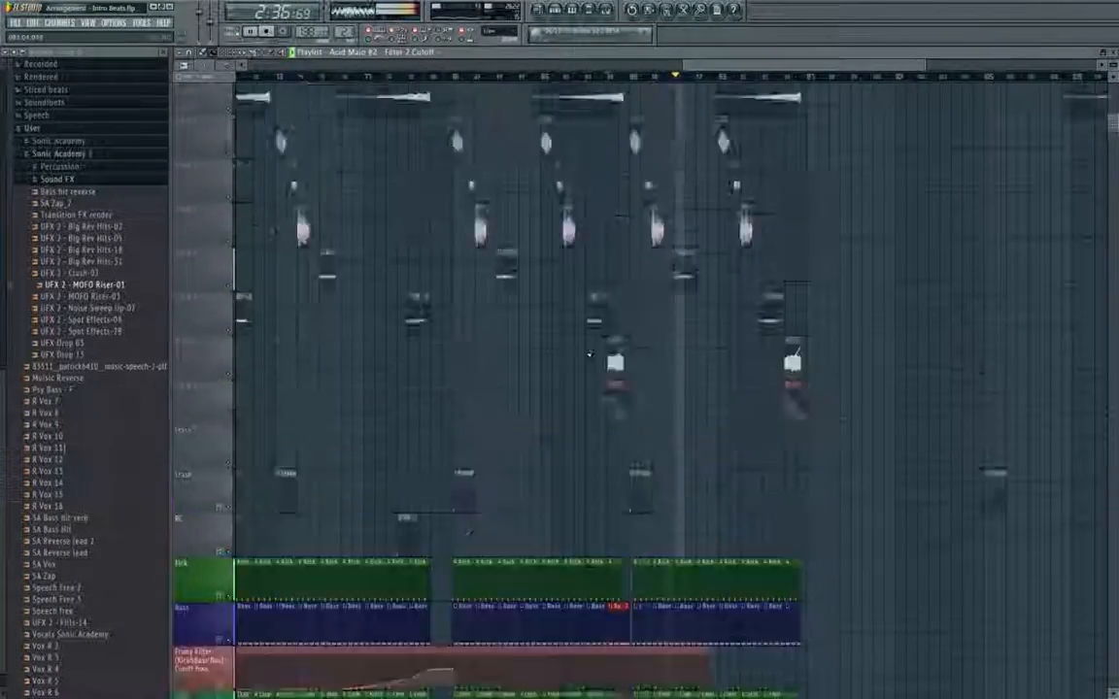
pyautogui.scroll(-4, 592, 352)
pyautogui.moveTo(489, 112); pyautogui.dragTo(656, 112)
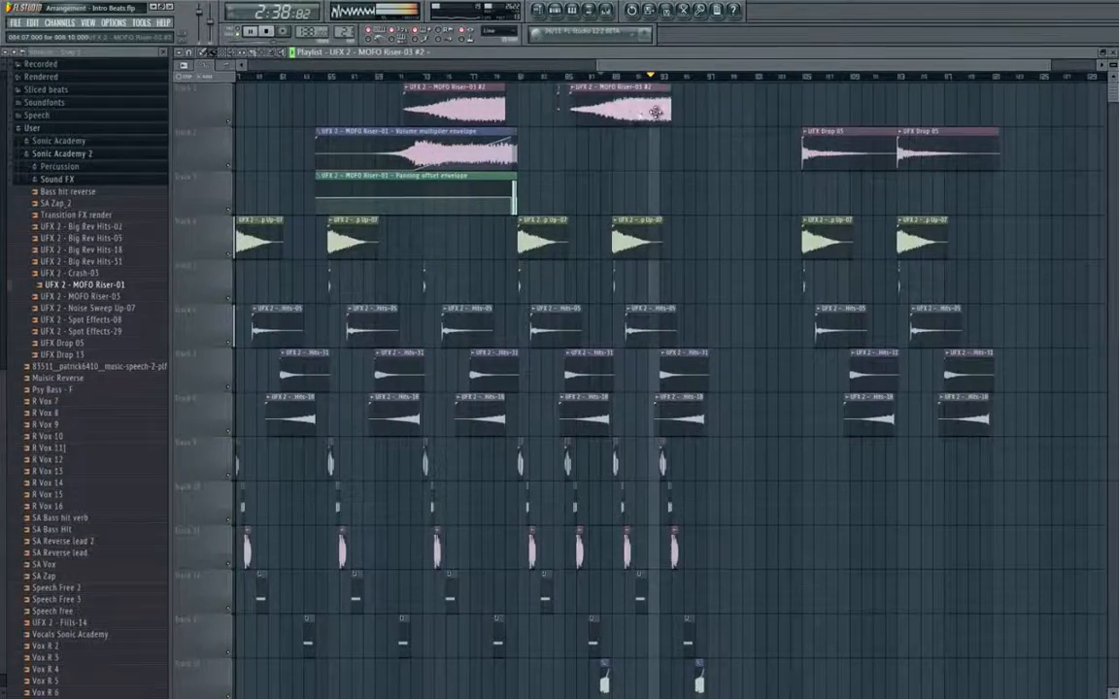
pyautogui.moveTo(680, 257); pyautogui.dragTo(602, 232)
pyautogui.scroll(2, 602, 232)
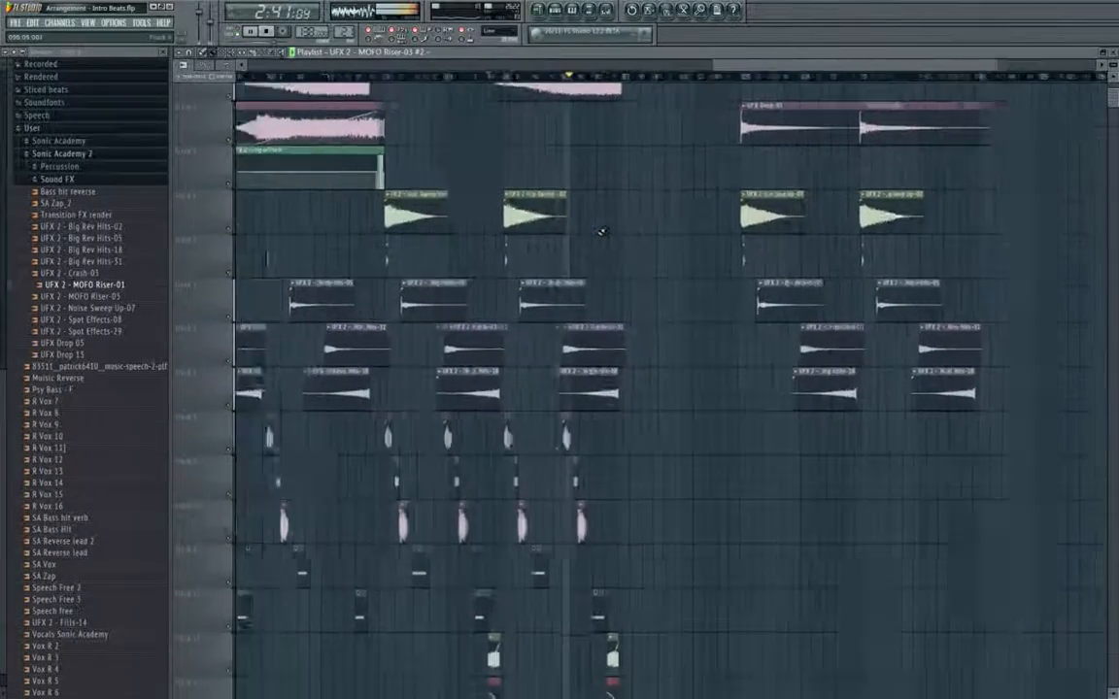
# Extend the Fruity Filter (Kick&Bass Bus) Cutoff freq automation clip by about eight bars, past bar 100.
pyautogui.scroll(-7, 602, 231)
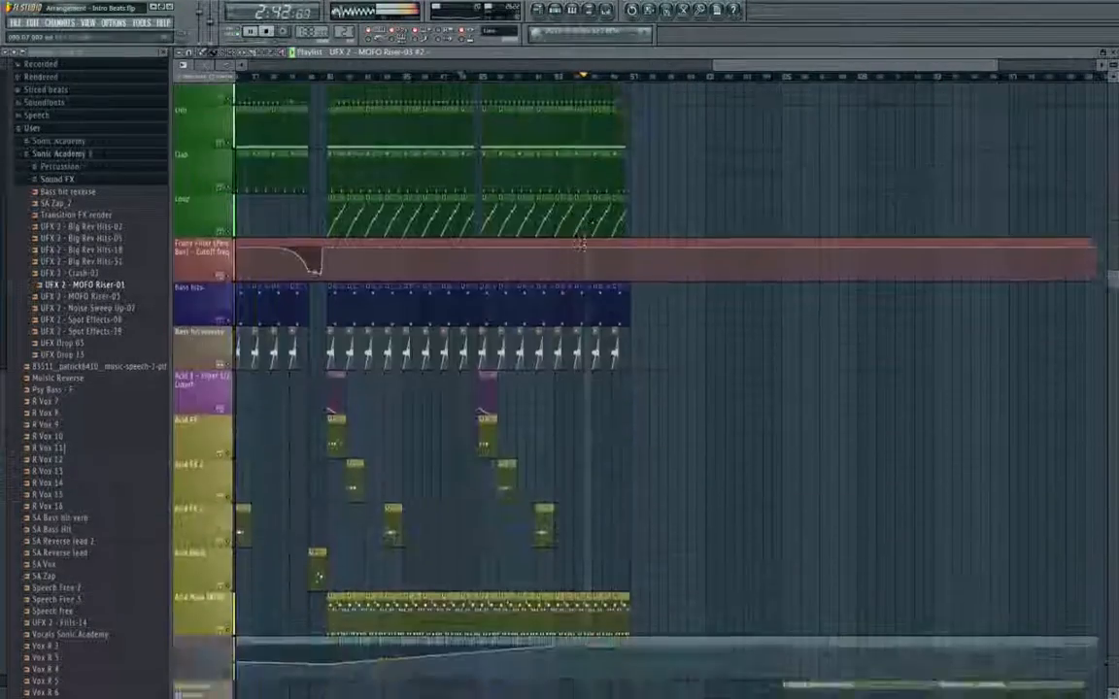
pyautogui.scroll(1, 600, 225)
pyautogui.moveTo(543, 169); pyautogui.dragTo(691, 173)
pyautogui.scroll(2, 602, 199)
pyautogui.scroll(4, 607, 207)
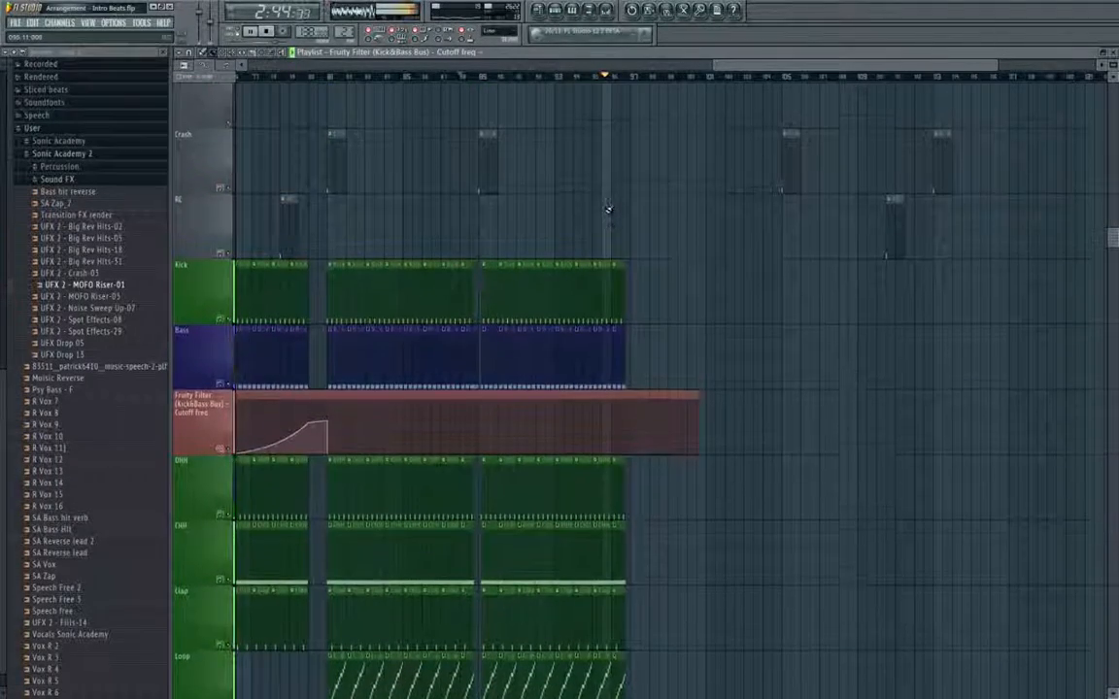
# Stop playback and trim the last Acid Main INTRO clip so it ends shortly before bar 97.
pyautogui.scroll(-2, 603, 206)
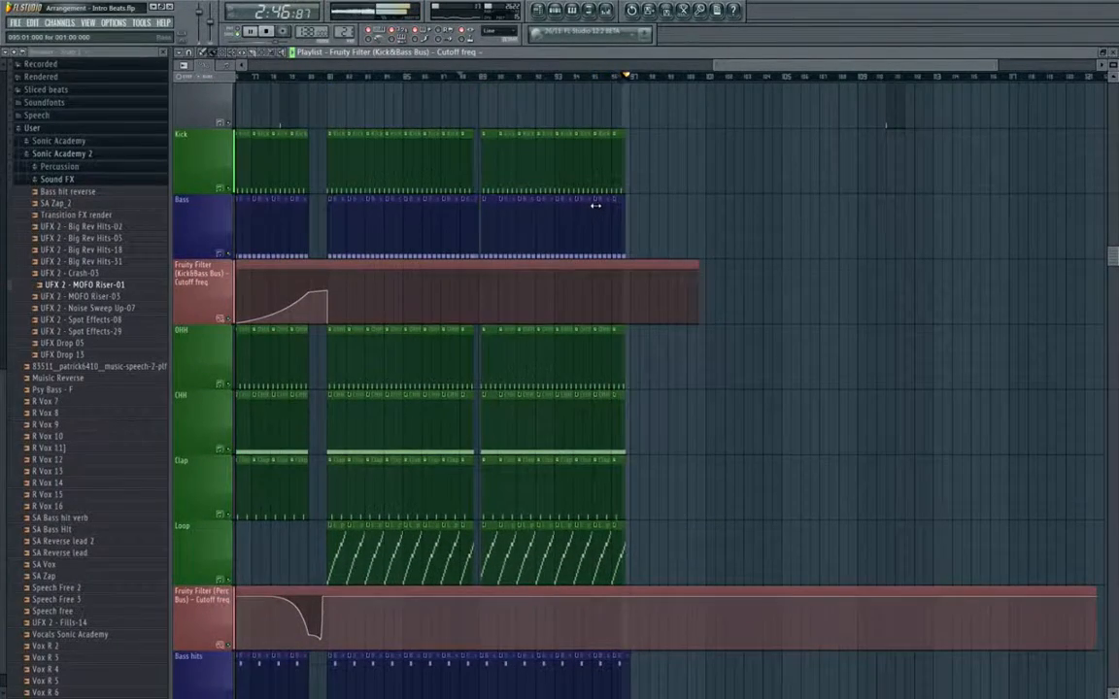
pyautogui.scroll(-7, 594, 206)
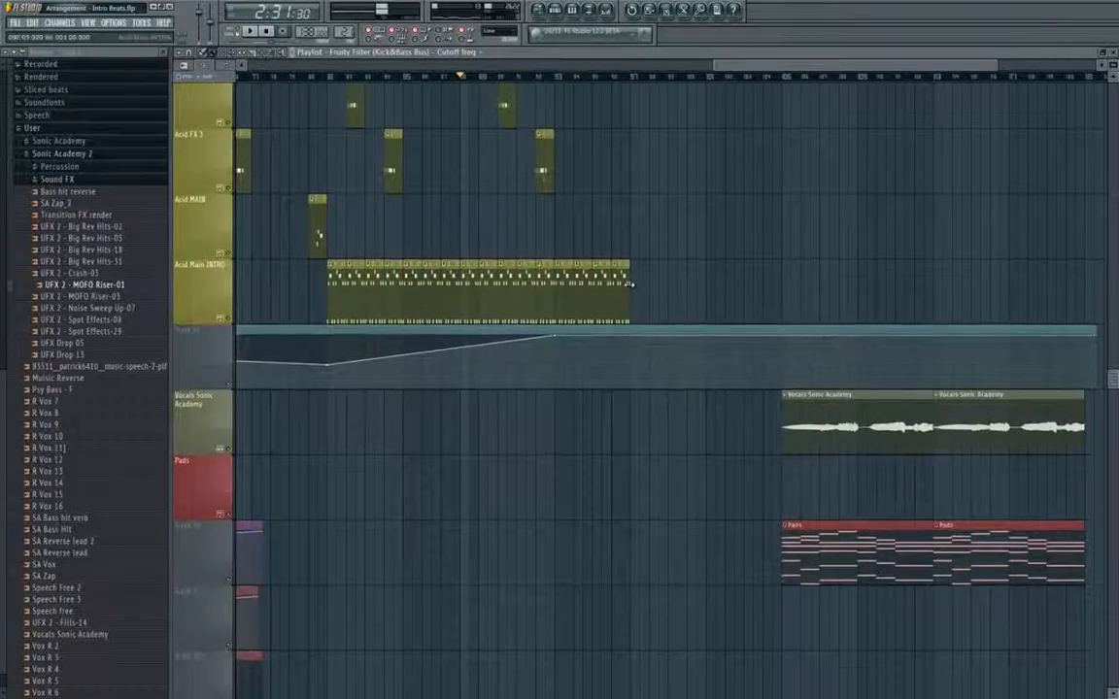
pyautogui.scroll(8, 641, 281)
pyautogui.moveTo(642, 272); pyautogui.dragTo(618, 275)
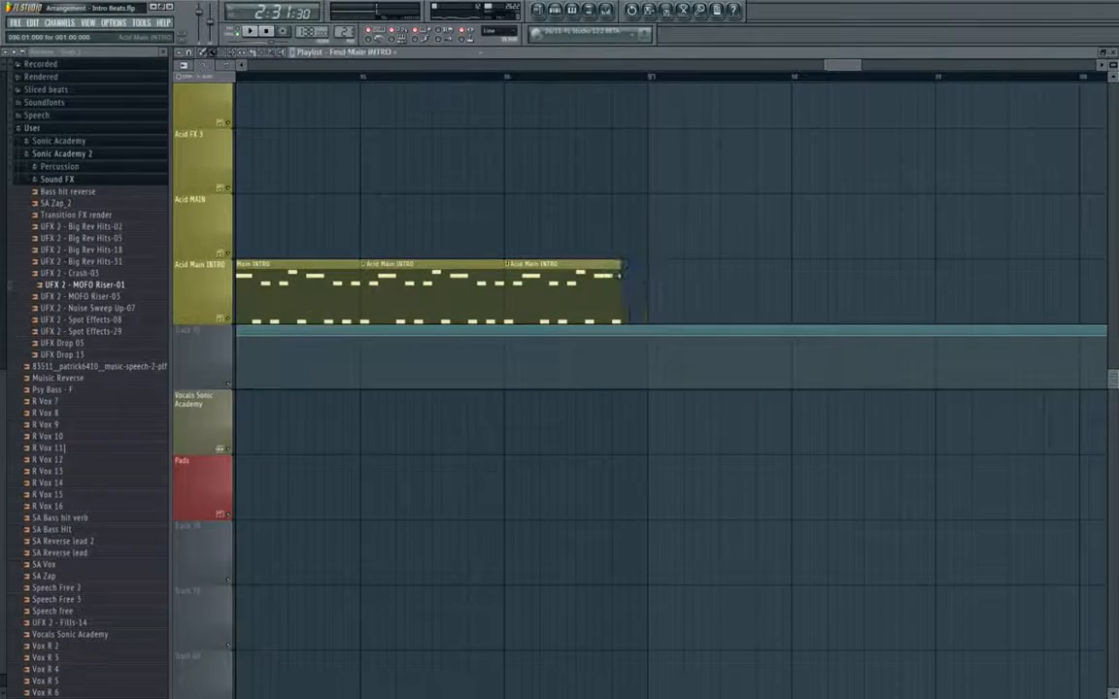
# Draw a curved rise from bar 93 to just before bar 97 in the Kick&Bass Bus cutoff automation and play the section.
pyautogui.scroll(8, 621, 265)
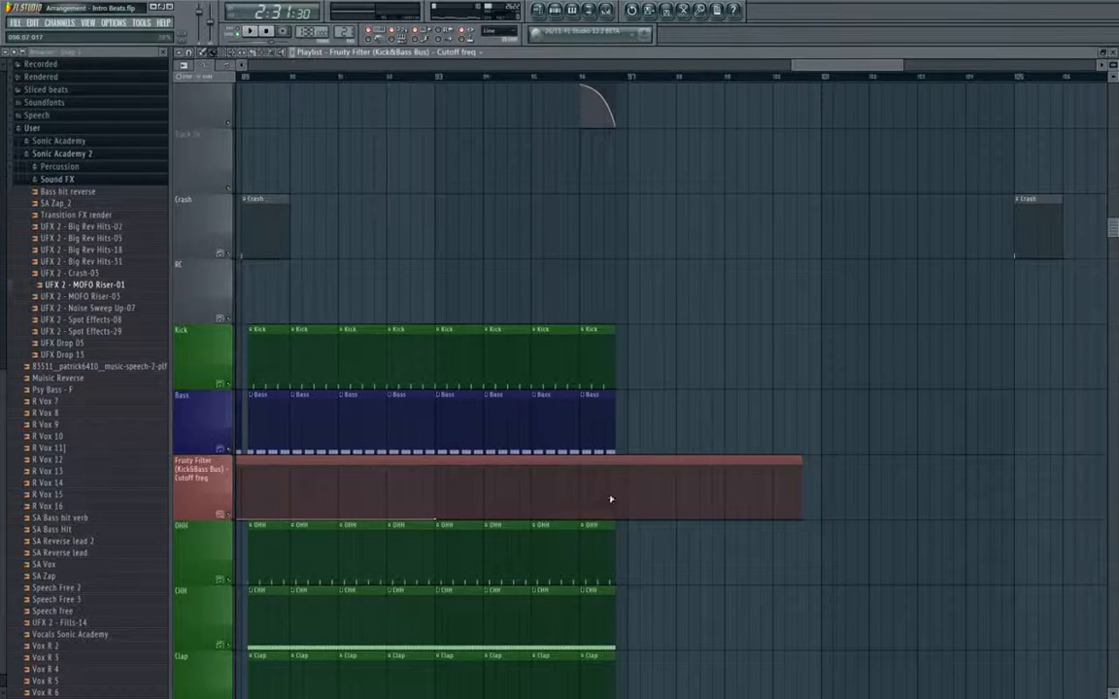
pyautogui.scroll(-4, 574, 474)
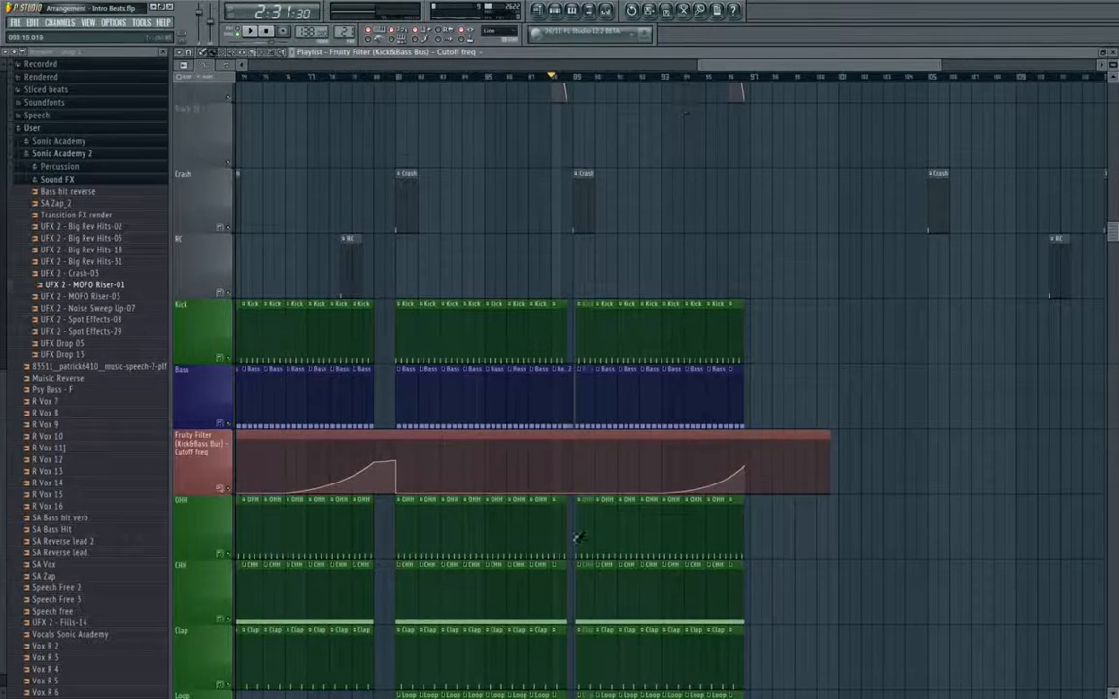
pyautogui.scroll(-5, 576, 537)
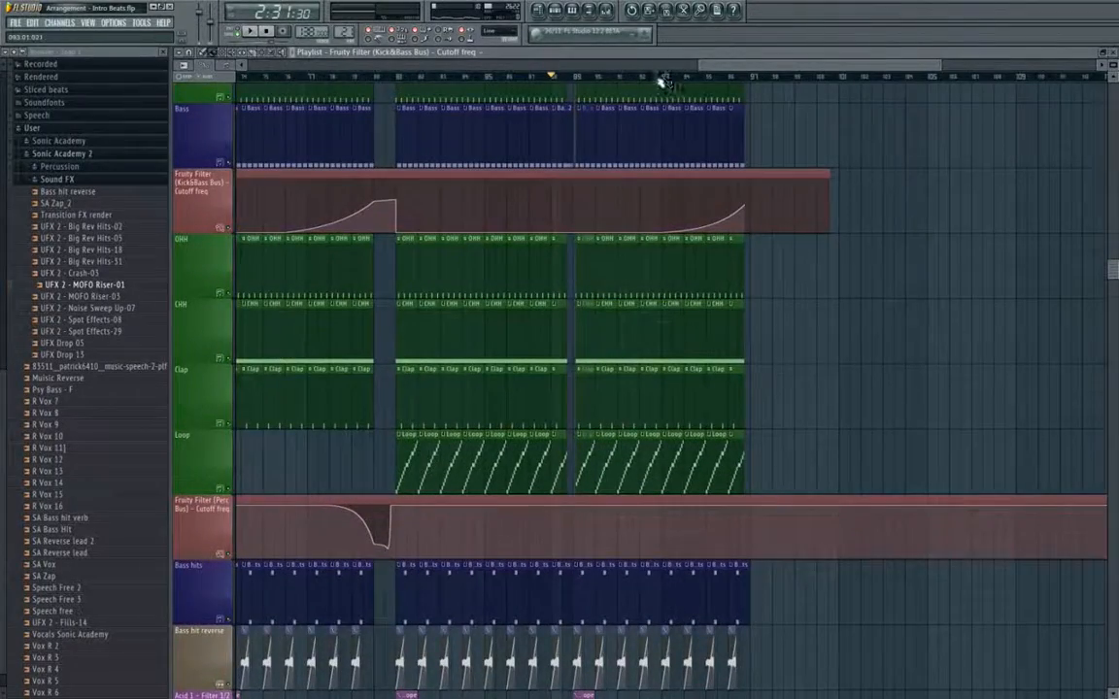
pyautogui.scroll(5, 683, 254)
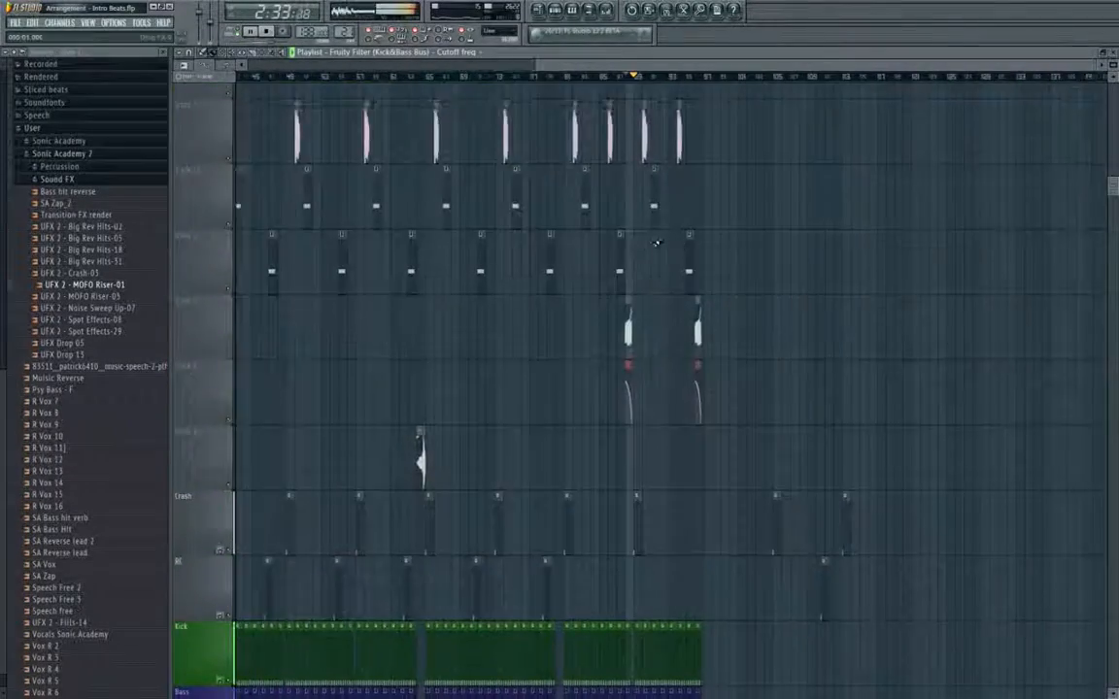
# Play the section up to bar 97 and review the tracks, including the vocal, pads, sub and pluck clips from bar 105.
pyautogui.scroll(3, 670, 291)
pyautogui.scroll(-8, 674, 367)
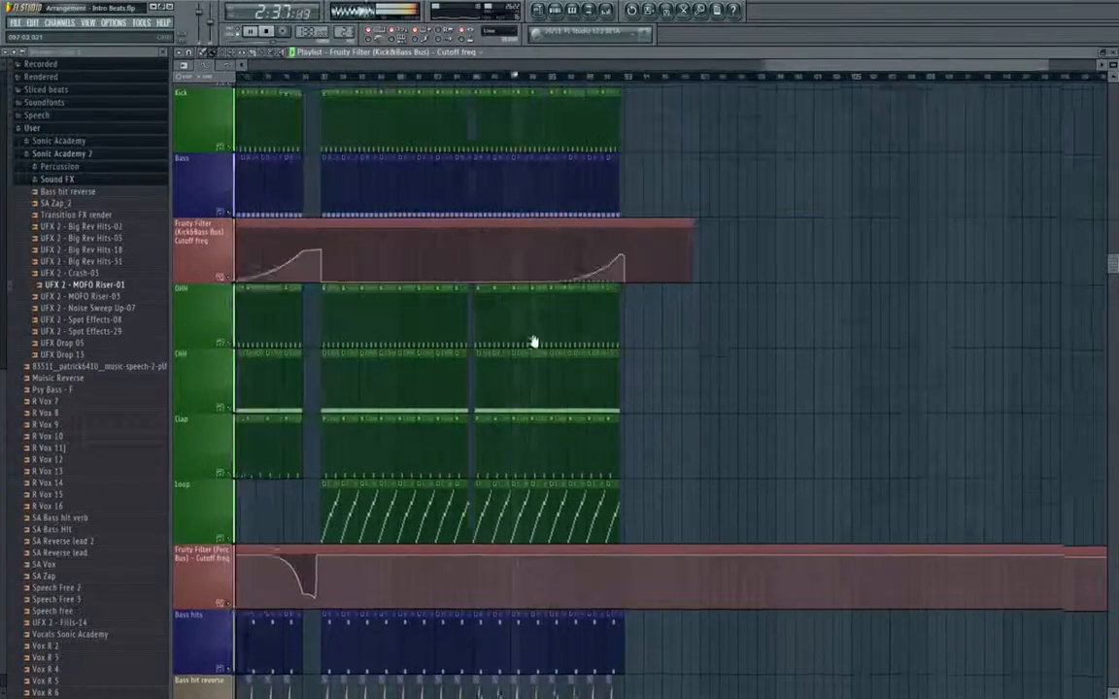
pyautogui.scroll(-15, 532, 342)
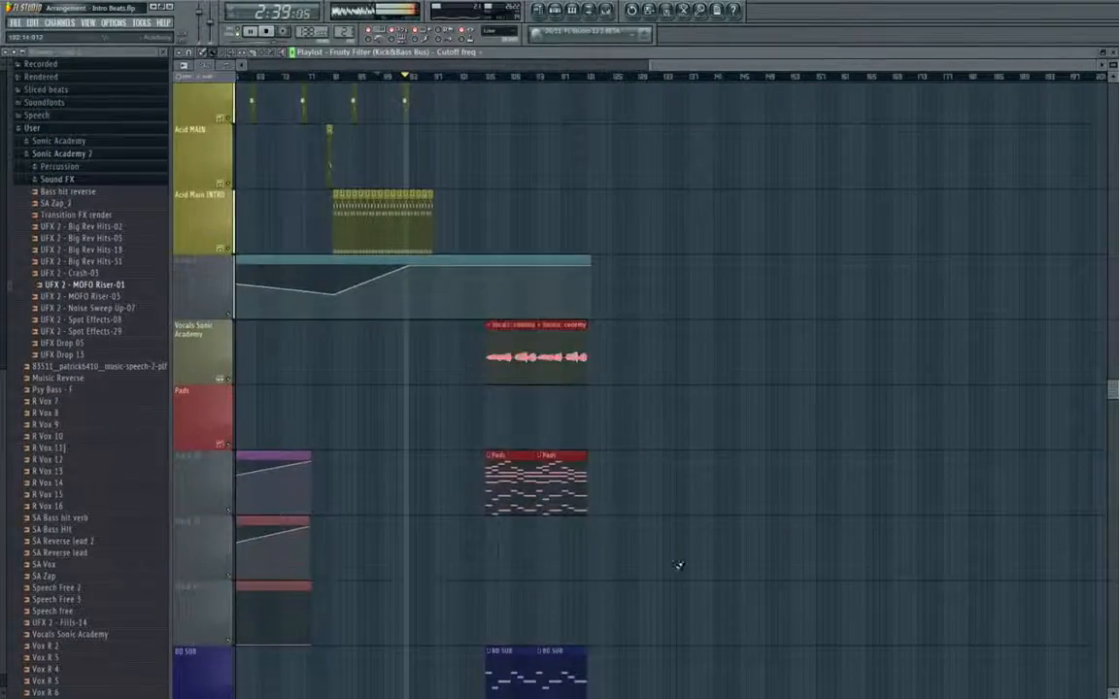
pyautogui.scroll(-7, 631, 515)
pyautogui.moveTo(433, 125); pyautogui.dragTo(787, 574)
pyautogui.scroll(4, 539, 275)
pyautogui.scroll(2, 529, 291)
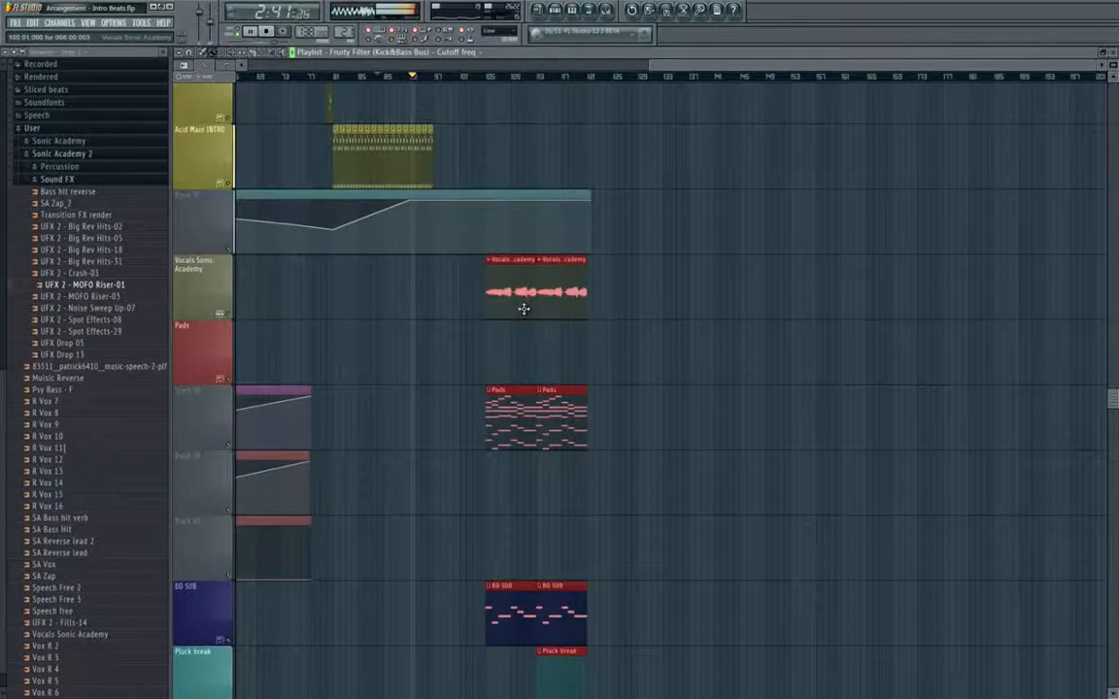
pyautogui.scroll(2, 465, 294)
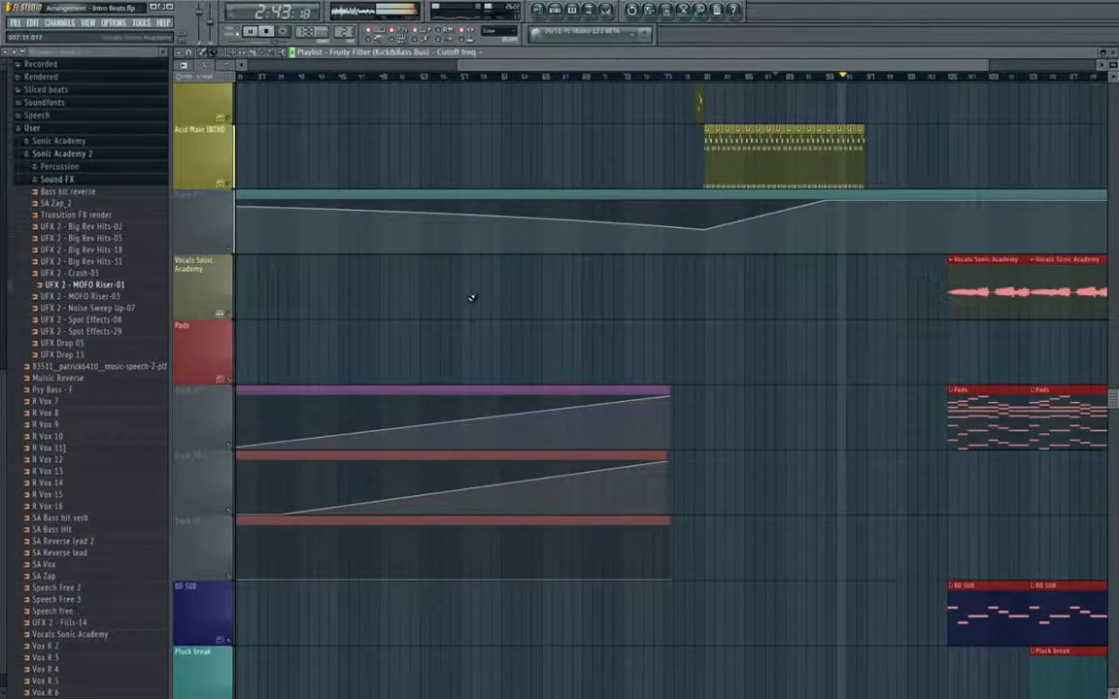
pyautogui.scroll(-3, 577, 328)
pyautogui.scroll(6, 669, 337)
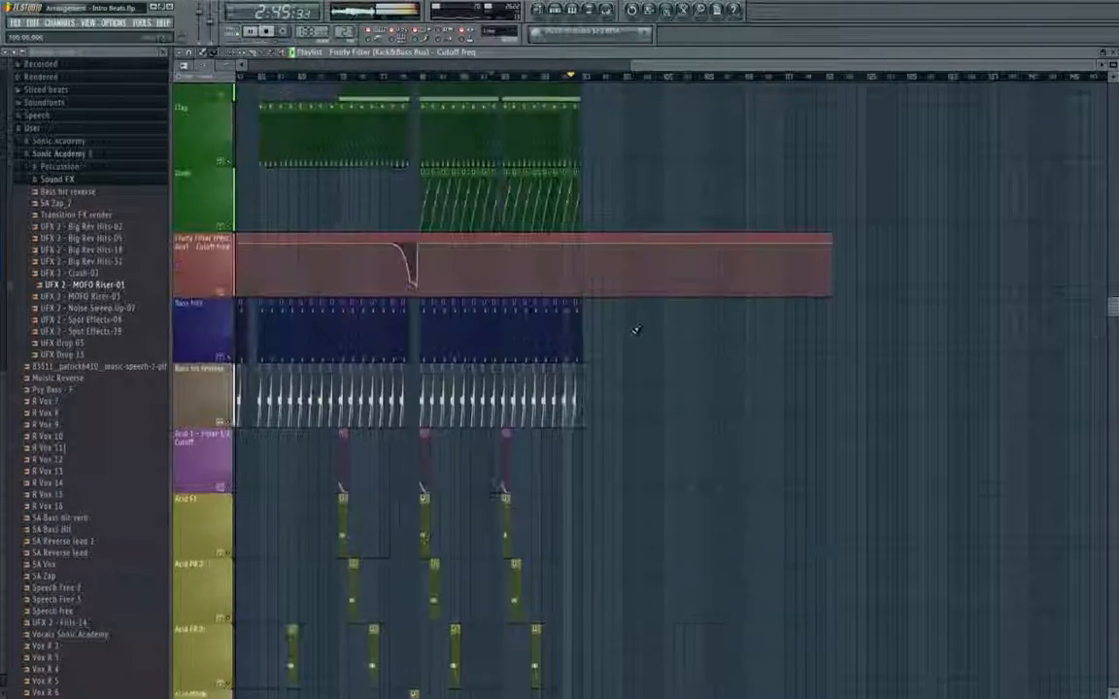
pyautogui.scroll(6, 635, 330)
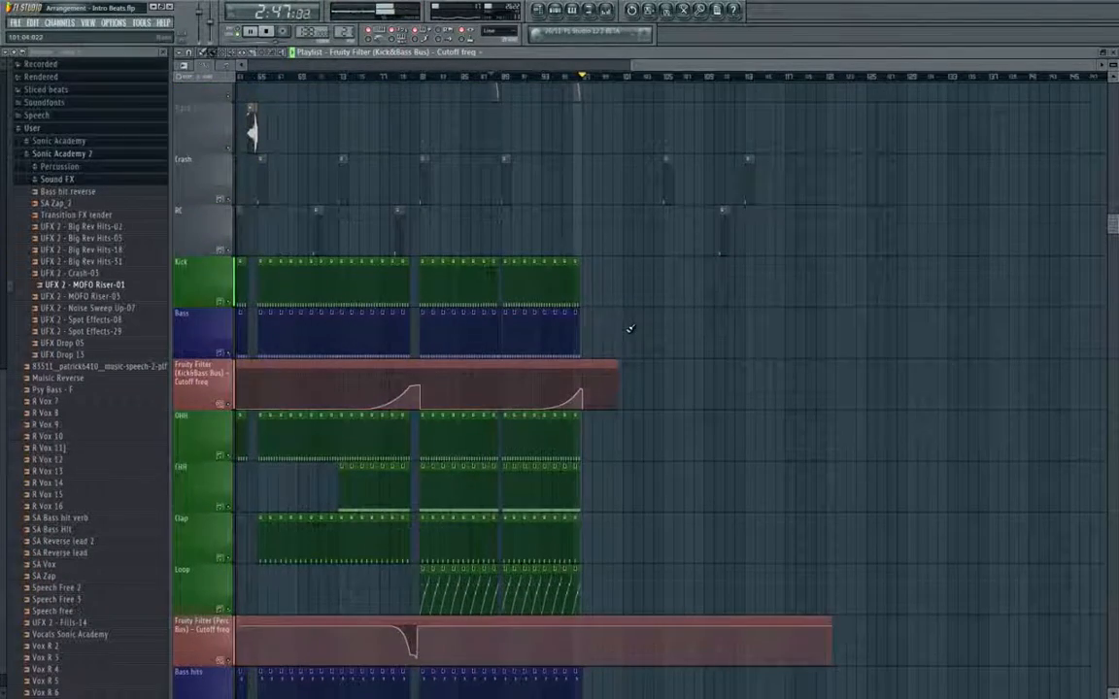
pyautogui.scroll(5, 629, 329)
pyautogui.scroll(2, 665, 358)
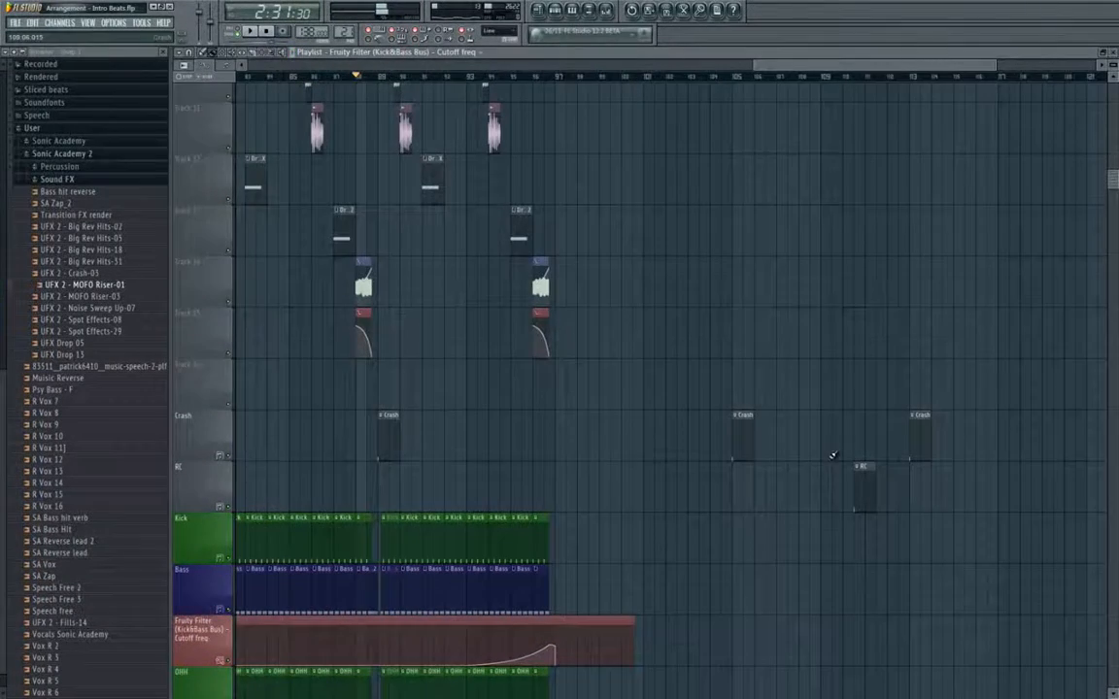
# Stop playback and fill the Kick and Bass tracks with one-bar clips from bar 97 up to bar 105.
pyautogui.click(268, 31)
pyautogui.scroll(1, 657, 282)
pyautogui.scroll(6, 624, 280)
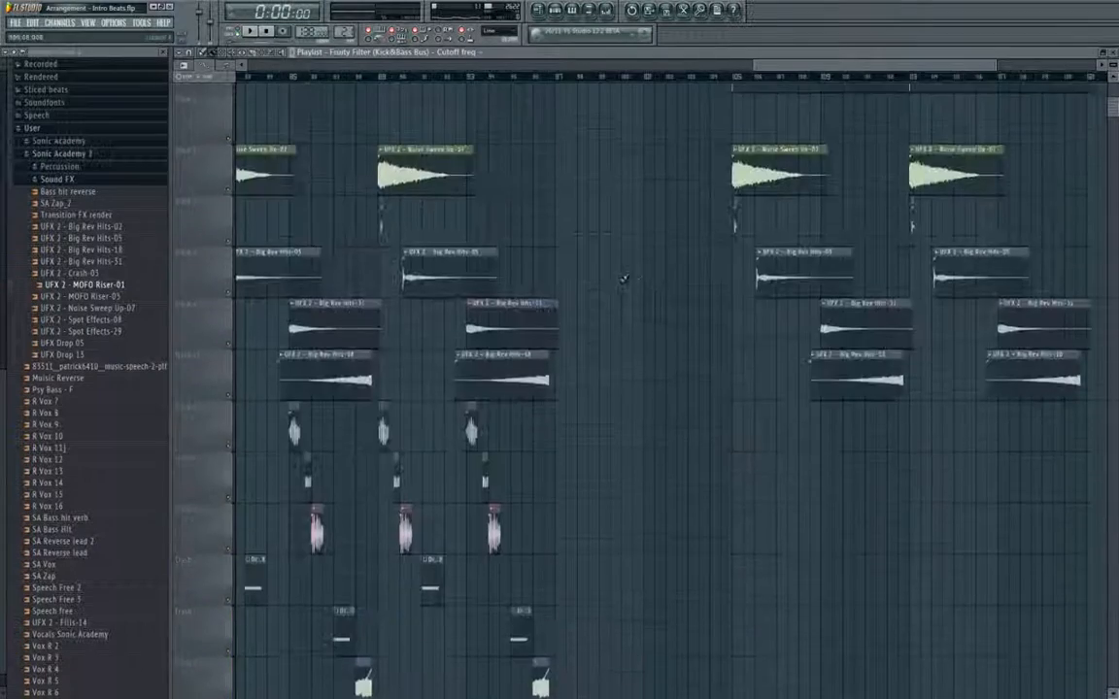
pyautogui.scroll(-5, 625, 249)
pyautogui.scroll(-8, 574, 317)
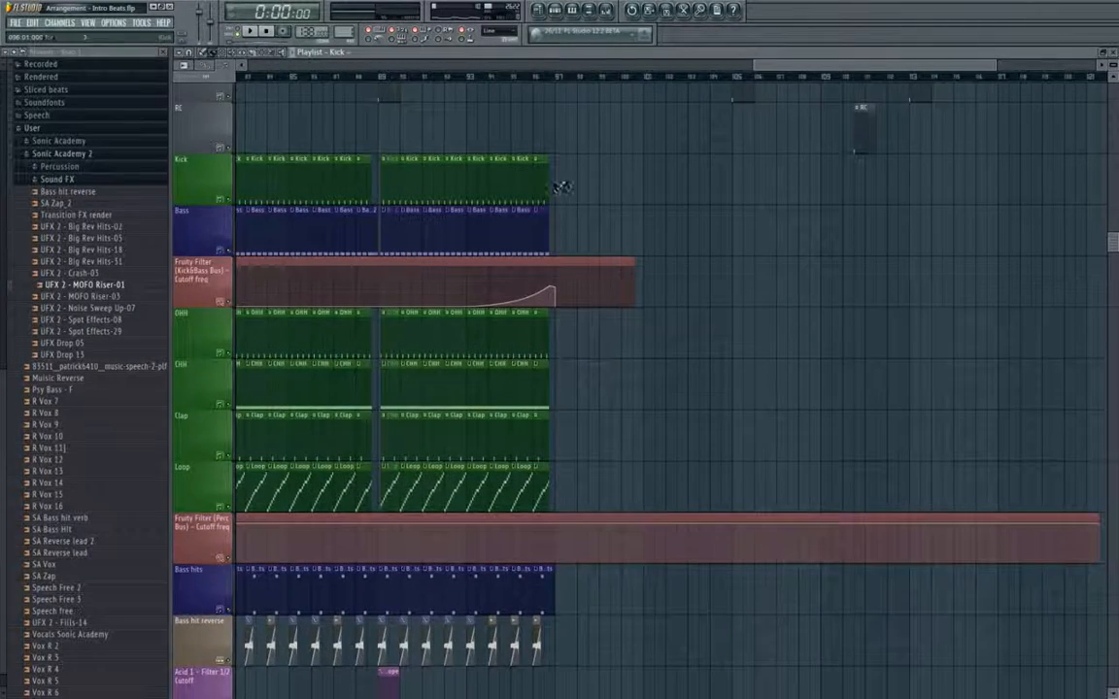
pyautogui.moveTo(562, 186); pyautogui.dragTo(726, 191)
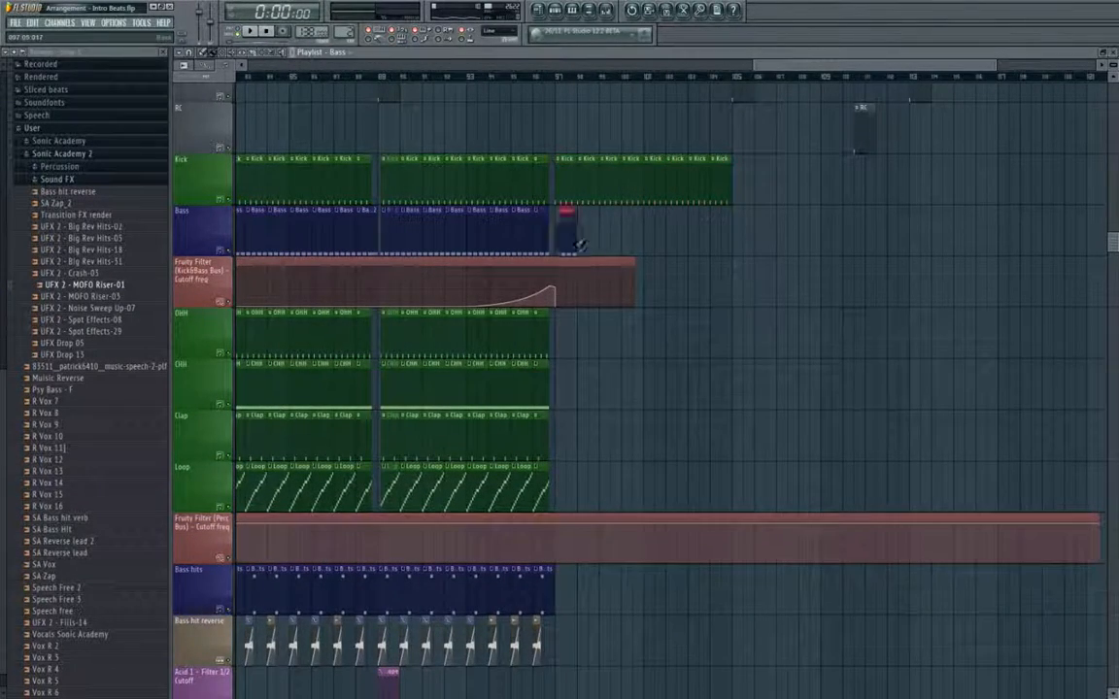
pyautogui.moveTo(580, 244); pyautogui.dragTo(731, 249)
# Shorten the eight Bass clips between bars 97 and 105 to 12 steps each, leaving a gap at the end of every bar.
pyautogui.scroll(4, 554, 270)
pyautogui.scroll(-3, 616, 227)
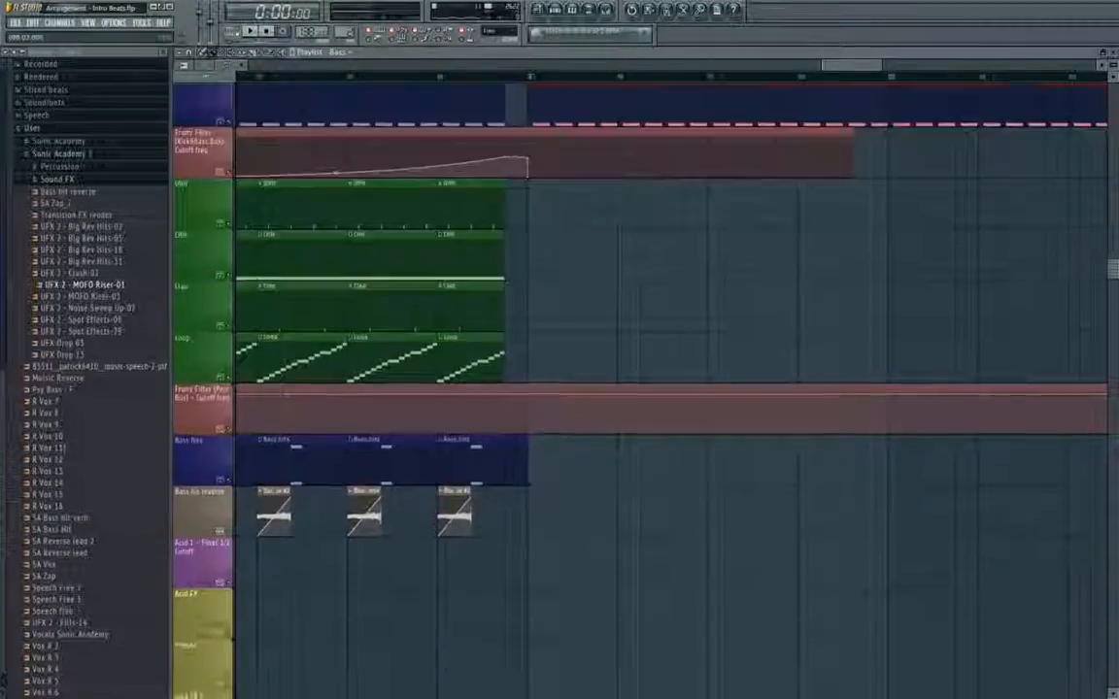
pyautogui.scroll(3, 628, 381)
pyautogui.scroll(-3, 832, 294)
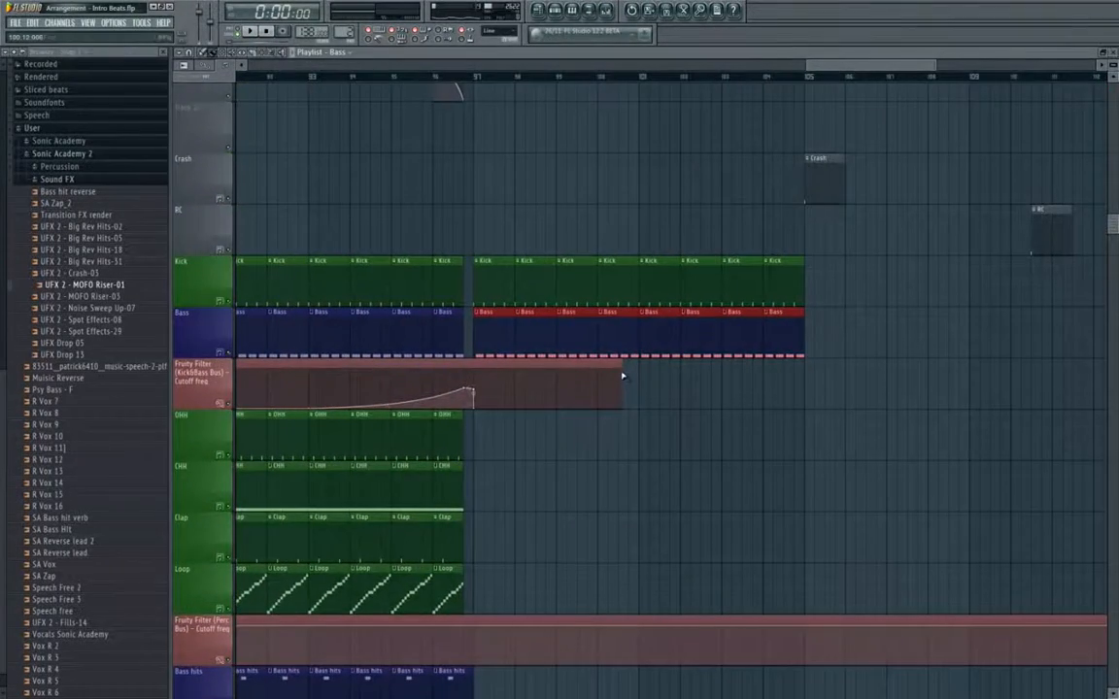
pyautogui.scroll(4, 799, 332)
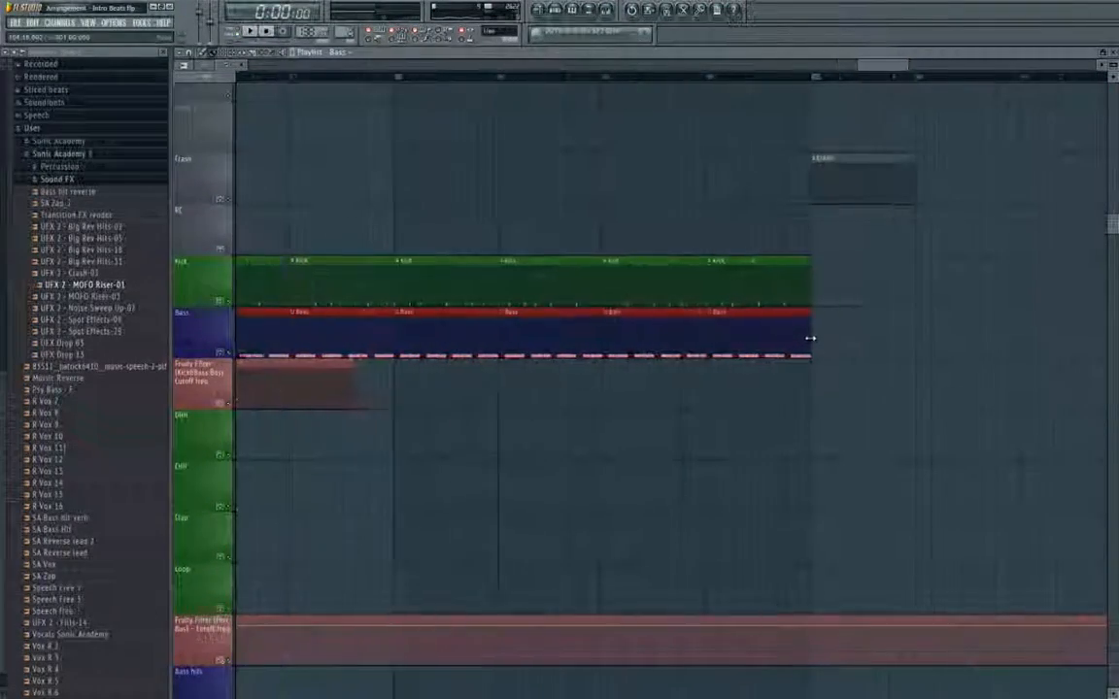
pyautogui.scroll(-3, 680, 331)
pyautogui.scroll(4, 475, 332)
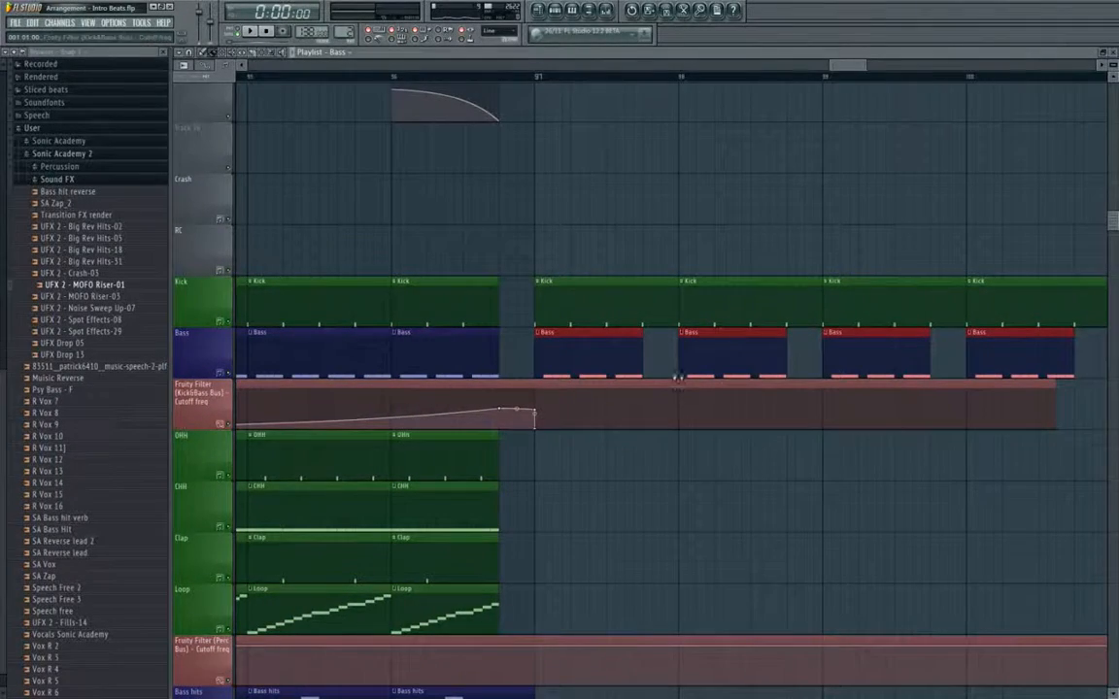
pyautogui.scroll(-3, 701, 356)
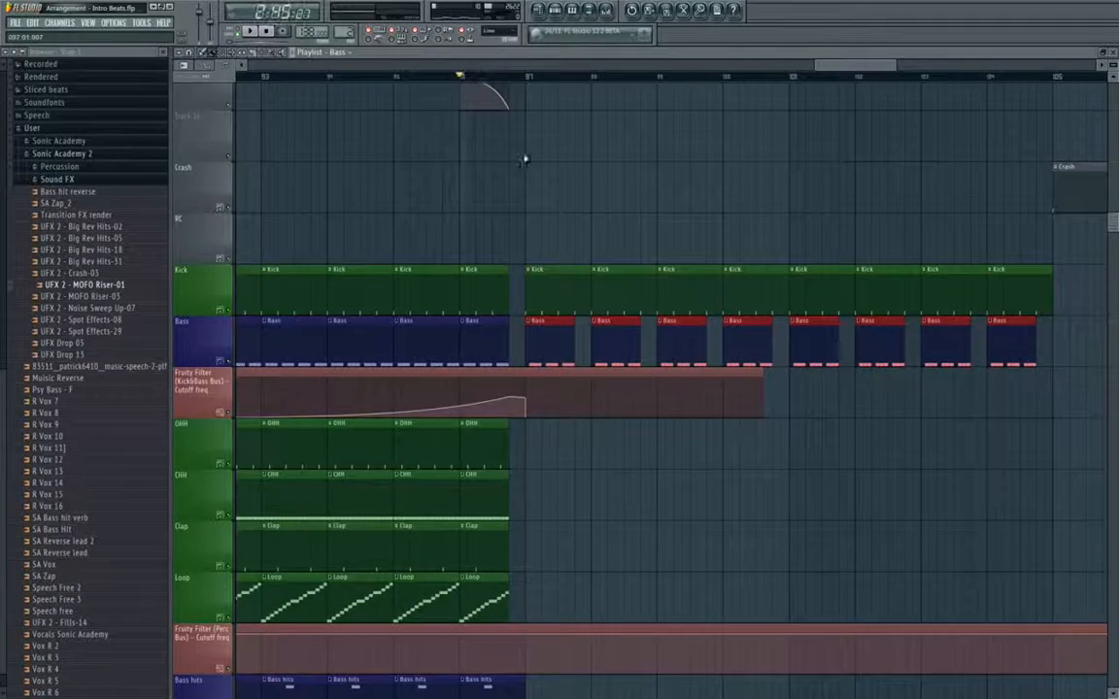
# Copy the Bass hits and Bass hit reverse clips of bars 93 to 96 so the copies start at bar 97.
pyautogui.scroll(-5, 614, 326)
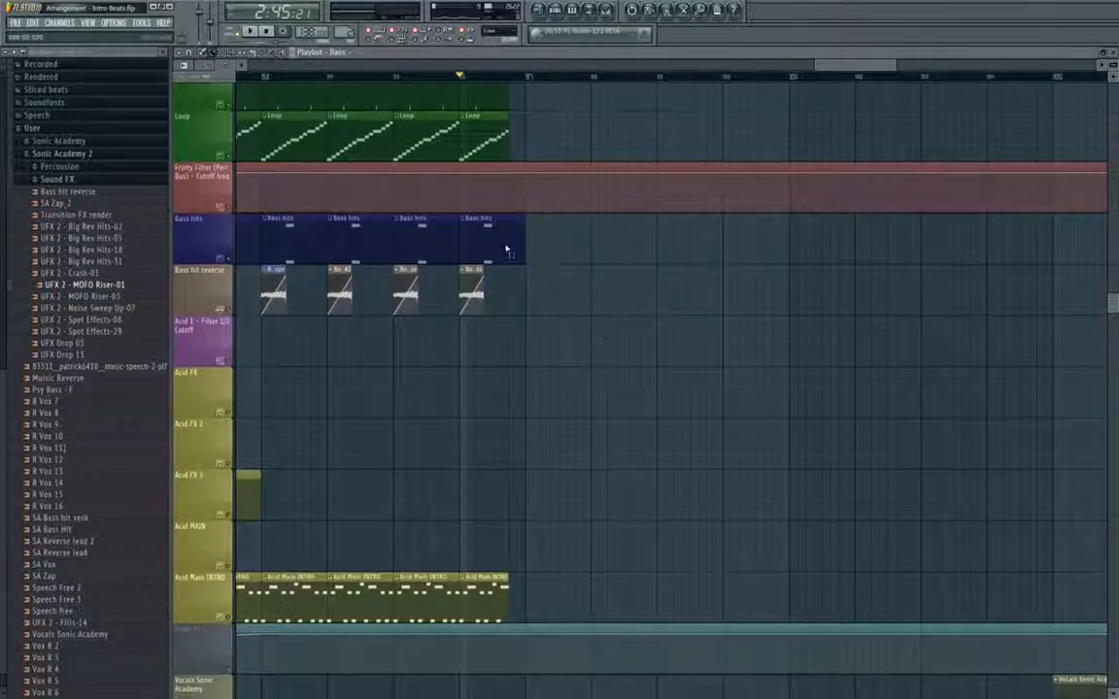
pyautogui.moveTo(549, 218); pyautogui.dragTo(269, 318)
pyautogui.hscroll(-4, 678, 318)
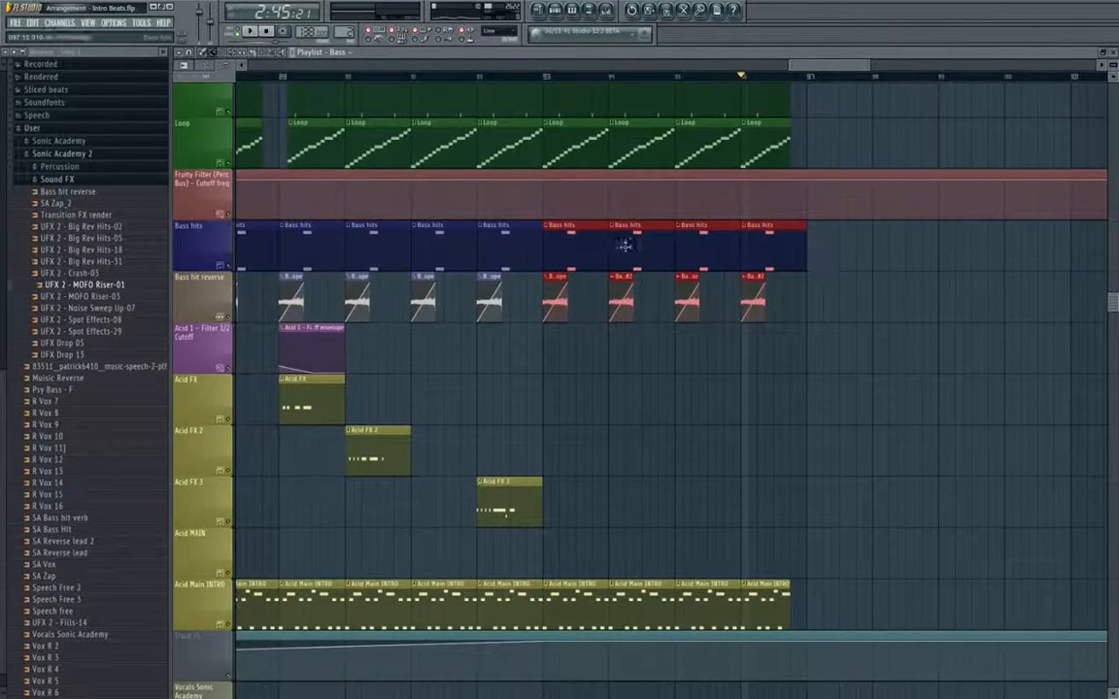
pyautogui.moveTo(571, 249); pyautogui.dragTo(843, 260)
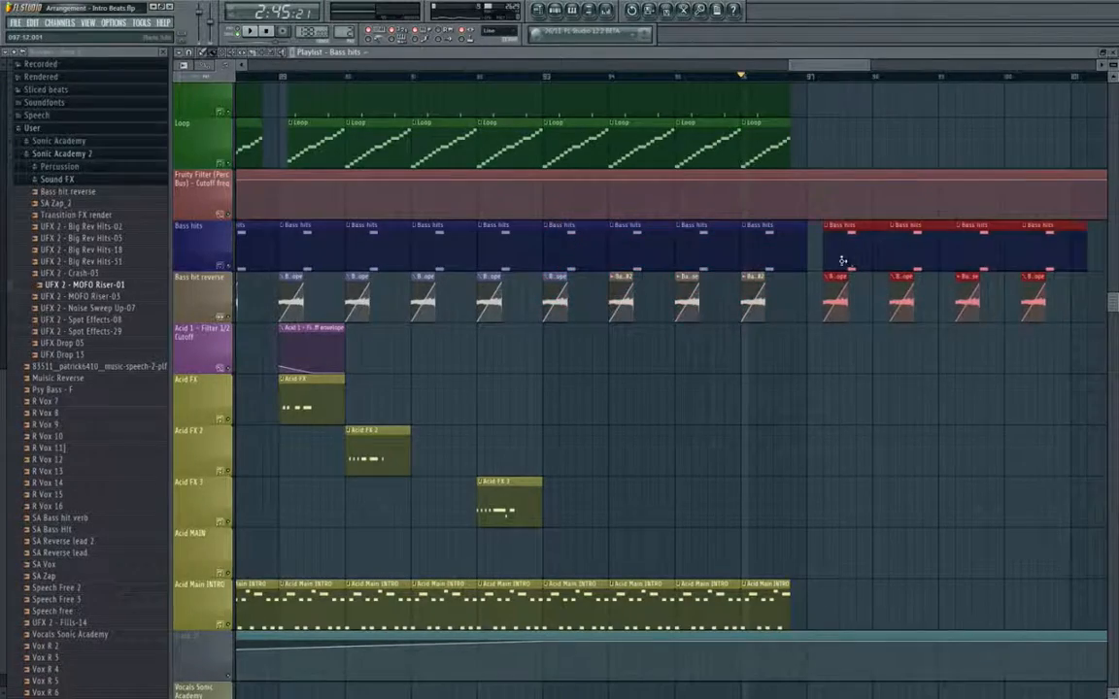
pyautogui.scroll(-3, 835, 261)
pyautogui.scroll(3, 594, 393)
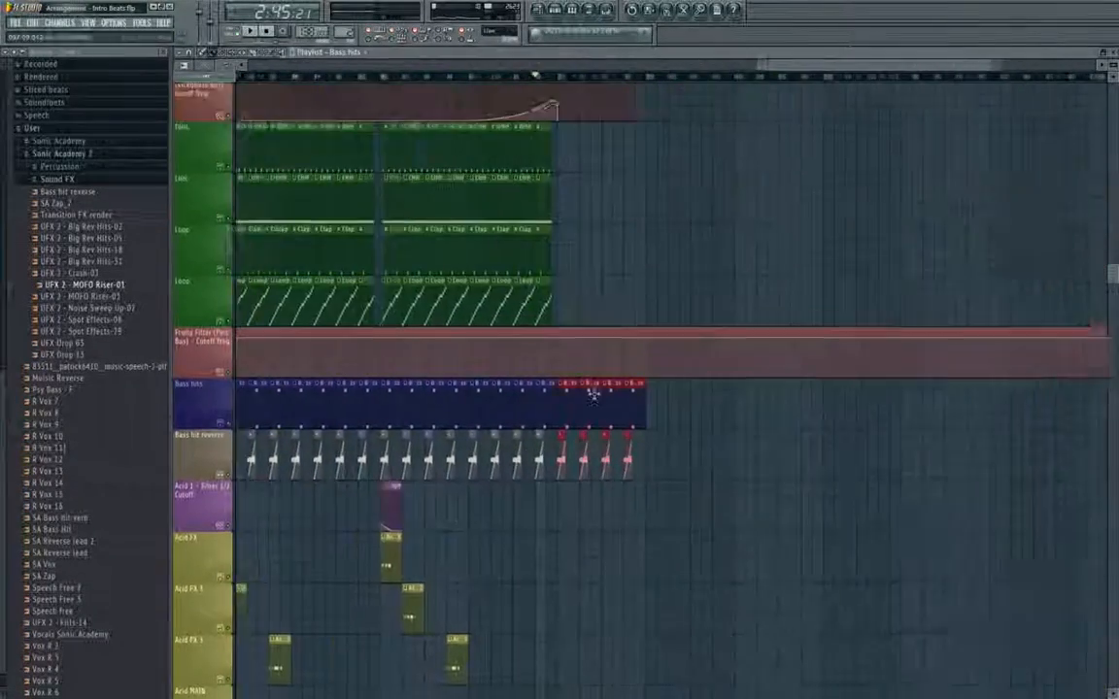
# Replace the Bass clip at bar 100 with Bass #2 and shorten the Kick clip there so it ends just before bar 101.
pyautogui.scroll(5, 593, 392)
pyautogui.scroll(5, 607, 348)
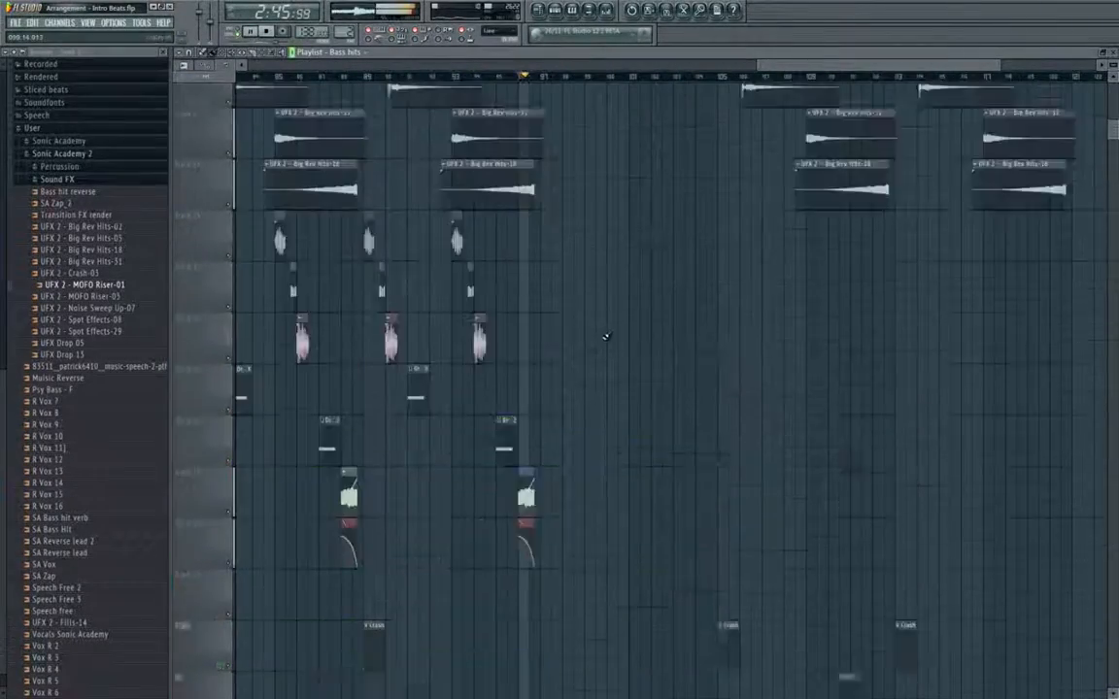
pyautogui.scroll(-7, 602, 338)
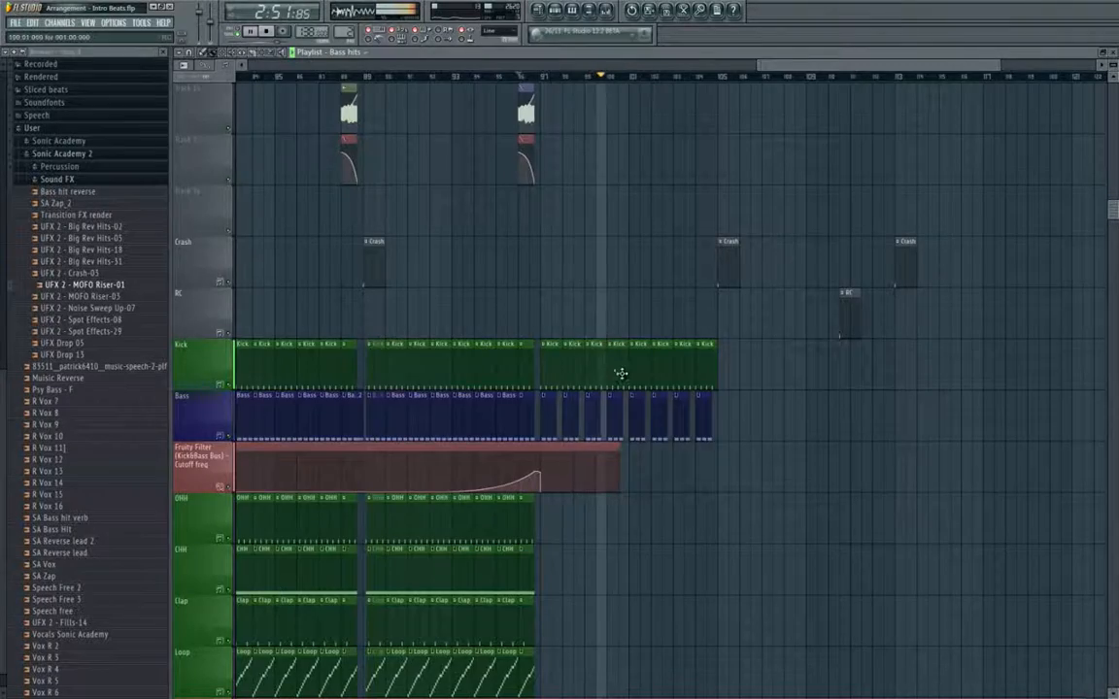
pyautogui.scroll(2, 620, 375)
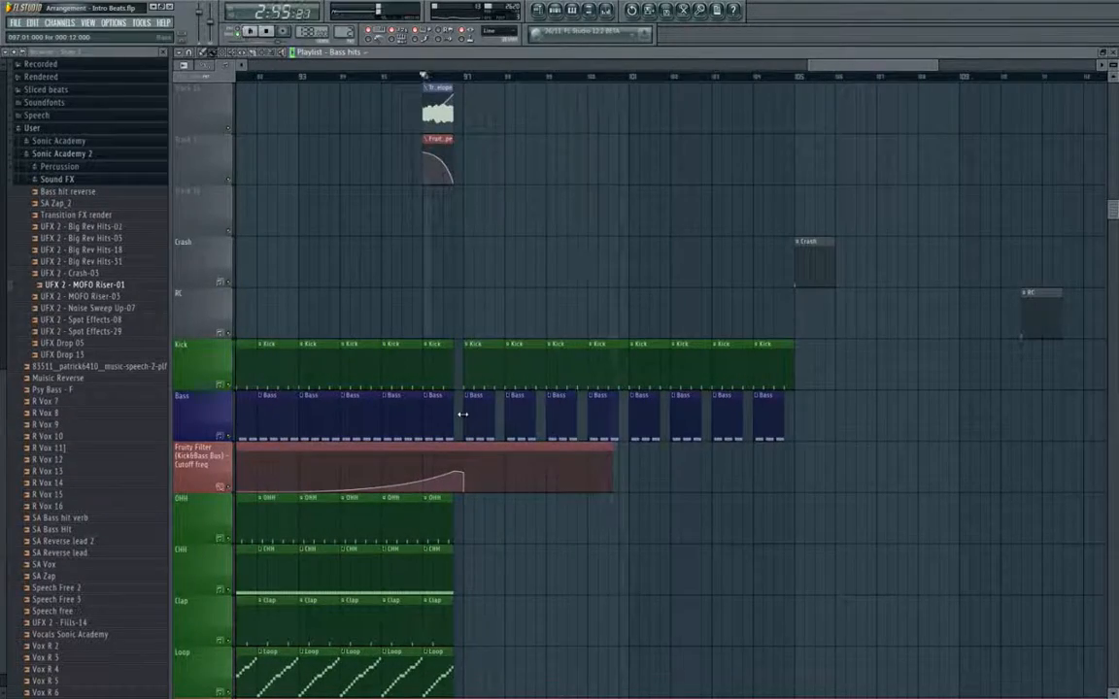
pyautogui.scroll(-2, 463, 415)
pyautogui.moveTo(713, 468); pyautogui.dragTo(402, 457)
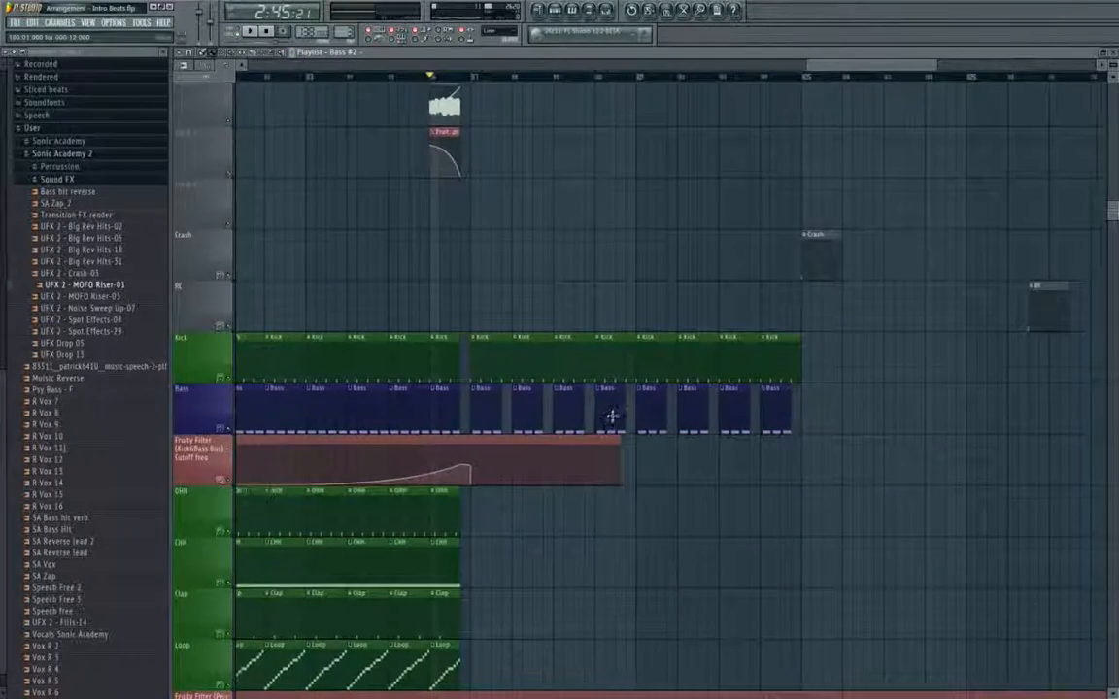
pyautogui.scroll(2, 633, 351)
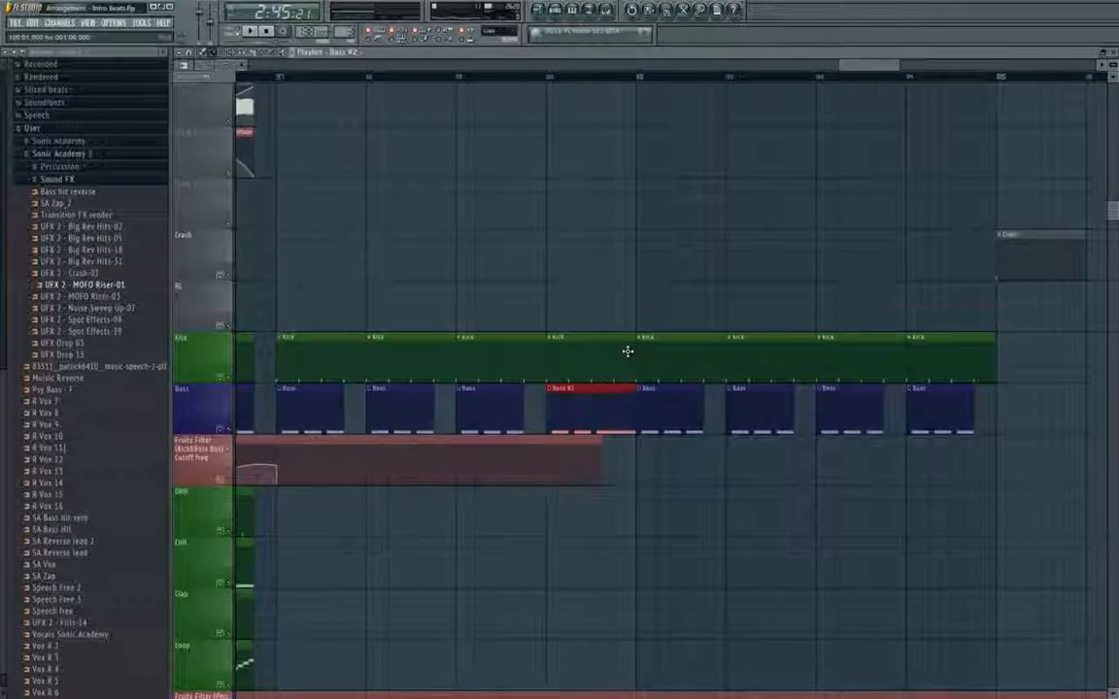
pyautogui.scroll(-2, 615, 352)
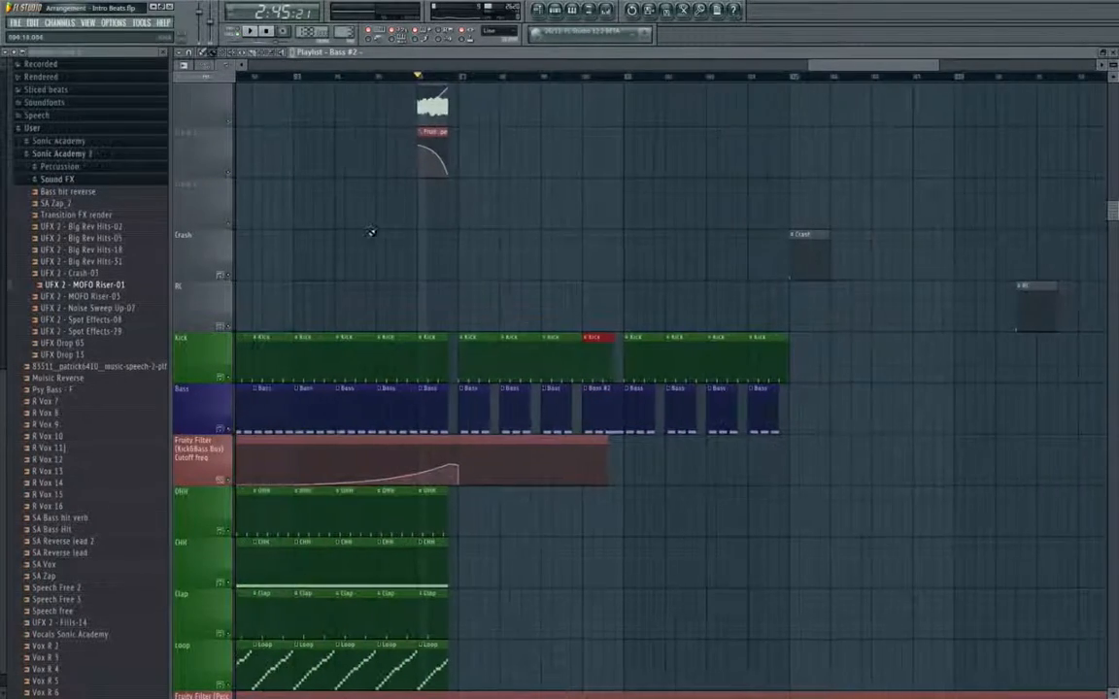
# Duplicate the UFX 2 - MOFO Riser-01 clip and its panning offset envelope so the copies end at bar 105.
pyautogui.moveTo(372, 232); pyautogui.dragTo(632, 249)
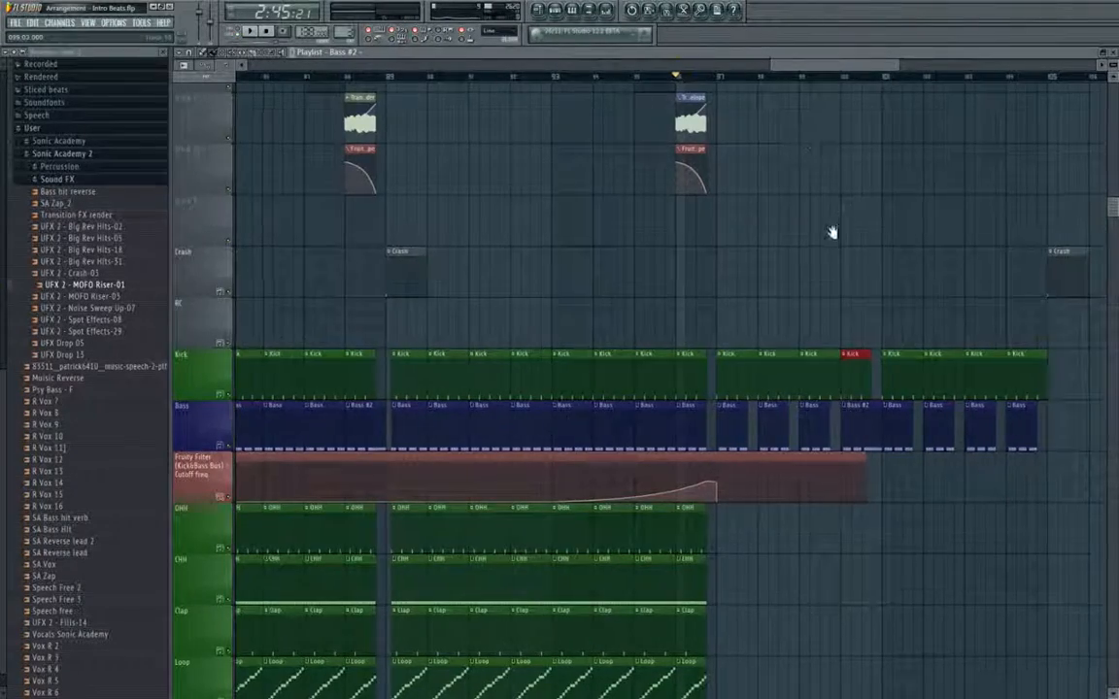
pyautogui.scroll(8, 579, 275)
pyautogui.scroll(-3, 522, 264)
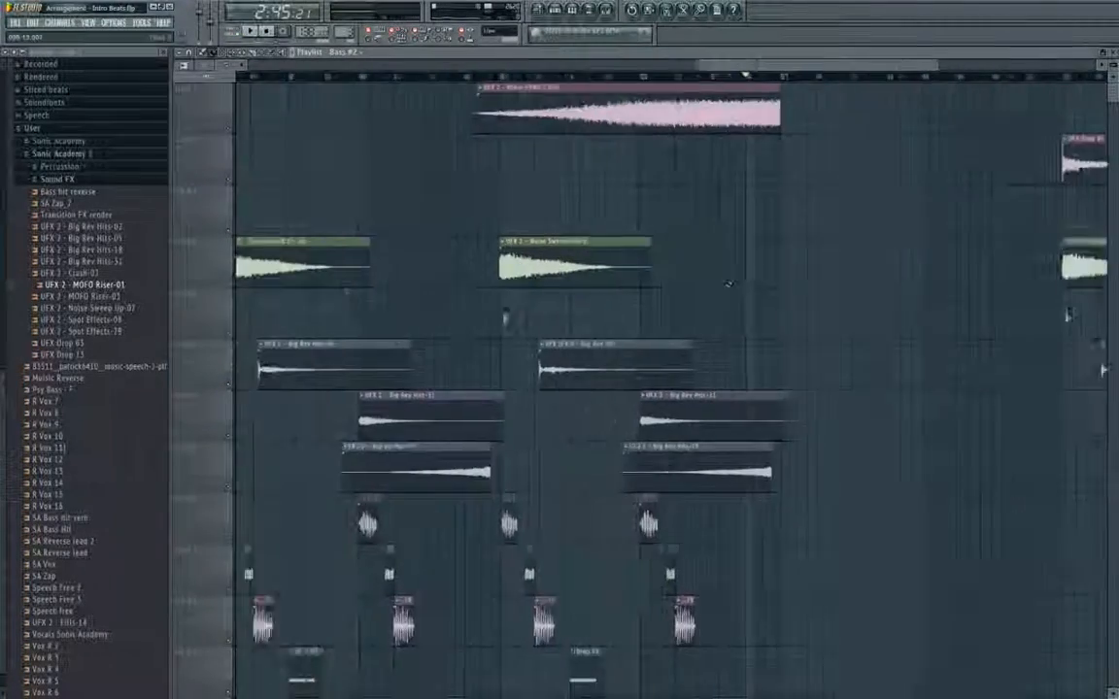
pyautogui.click(384, 175)
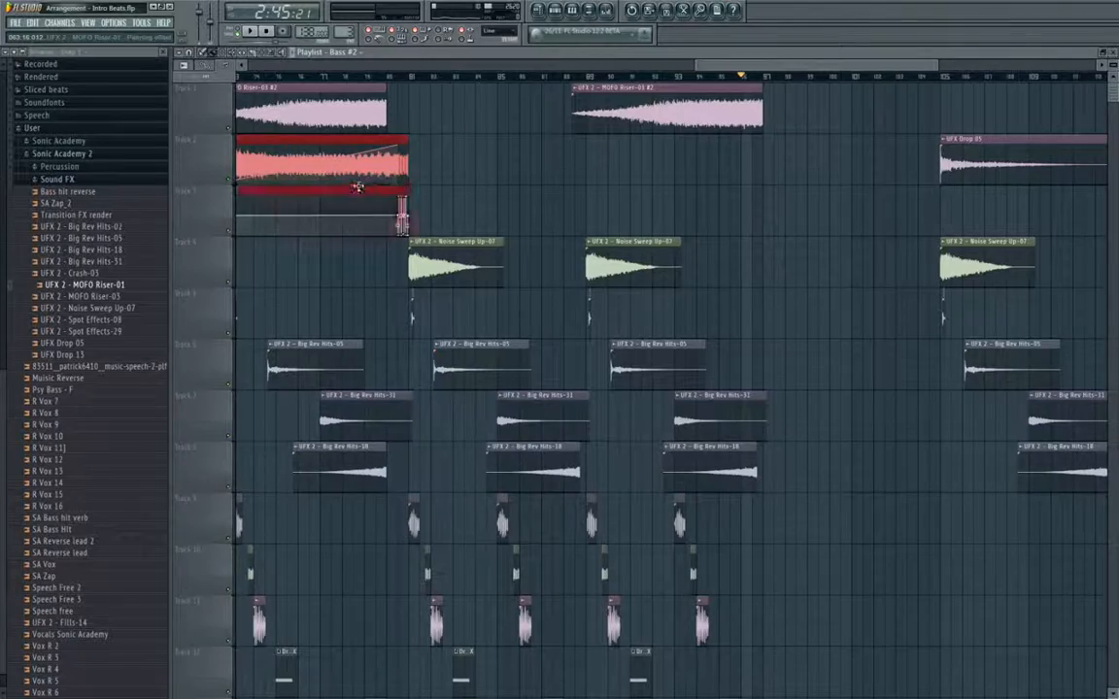
pyautogui.moveTo(357, 186); pyautogui.dragTo(837, 179)
pyautogui.hscroll(3, 876, 186)
pyautogui.moveTo(662, 145); pyautogui.dragTo(692, 154)
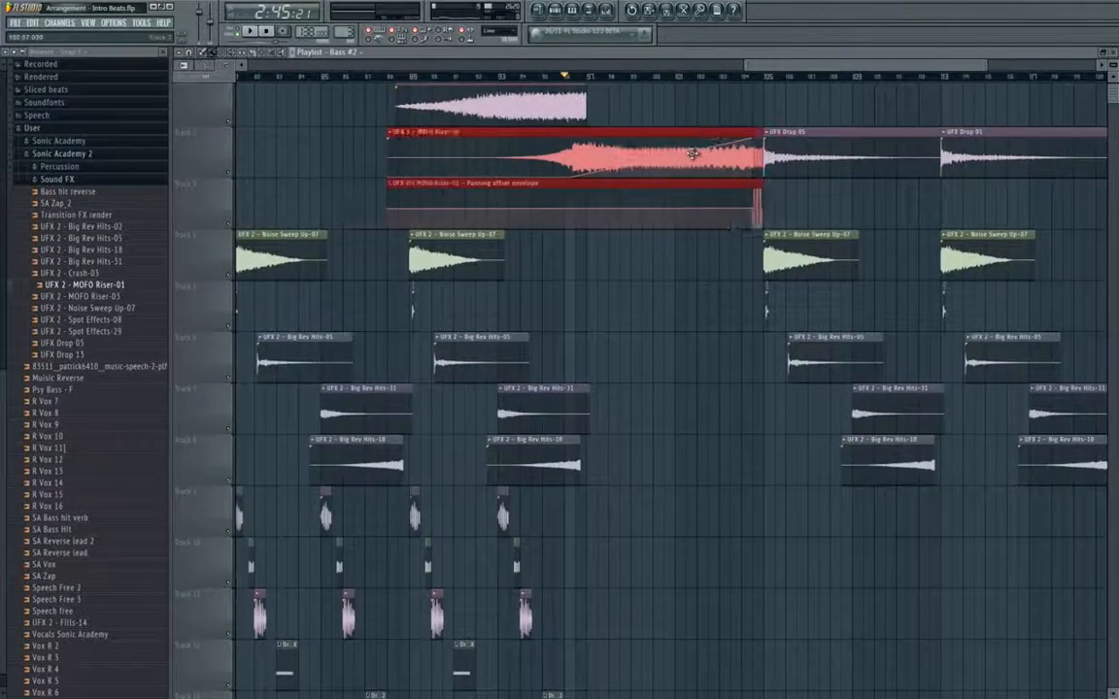
# Play the section and copy the four Bass hits and Bass hit reverse clips from bar 97 to bars 101 to 105.
pyautogui.scroll(-10, 648, 262)
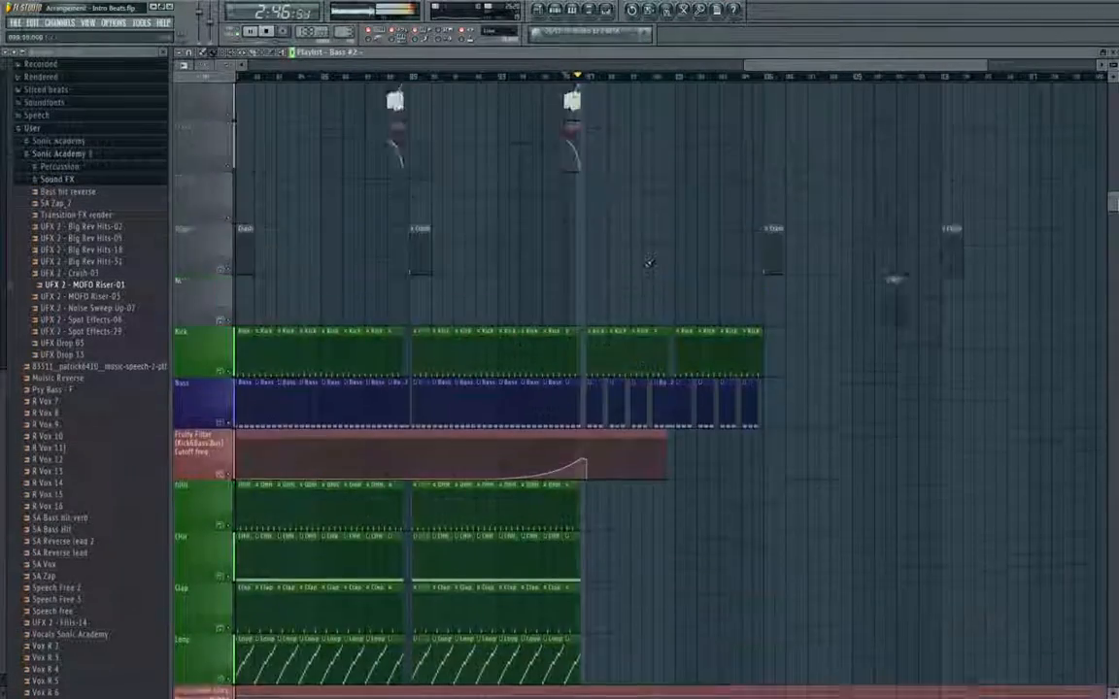
pyautogui.scroll(-10, 649, 263)
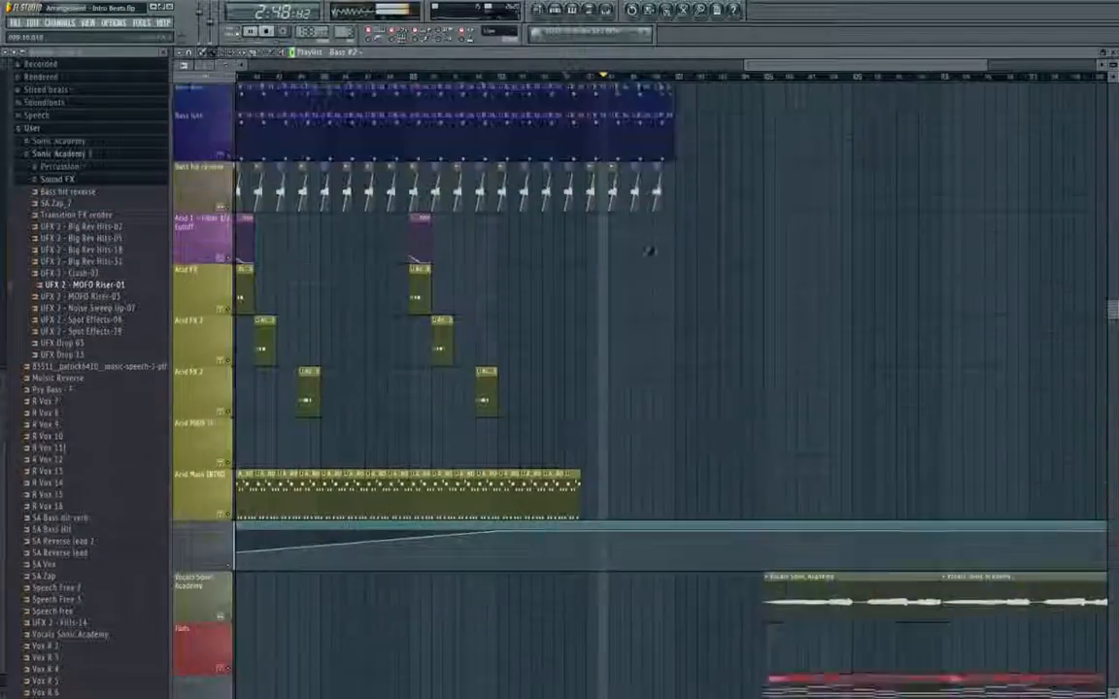
pyautogui.scroll(2, 679, 233)
pyautogui.scroll(4, 697, 225)
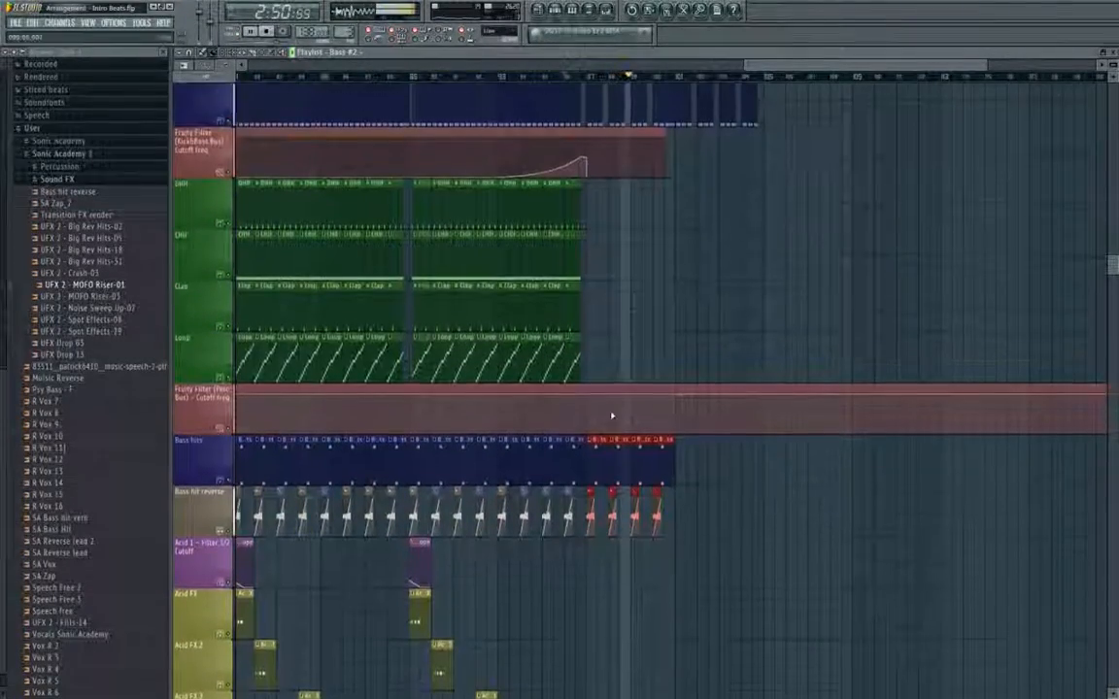
pyautogui.moveTo(620, 399); pyautogui.dragTo(707, 393)
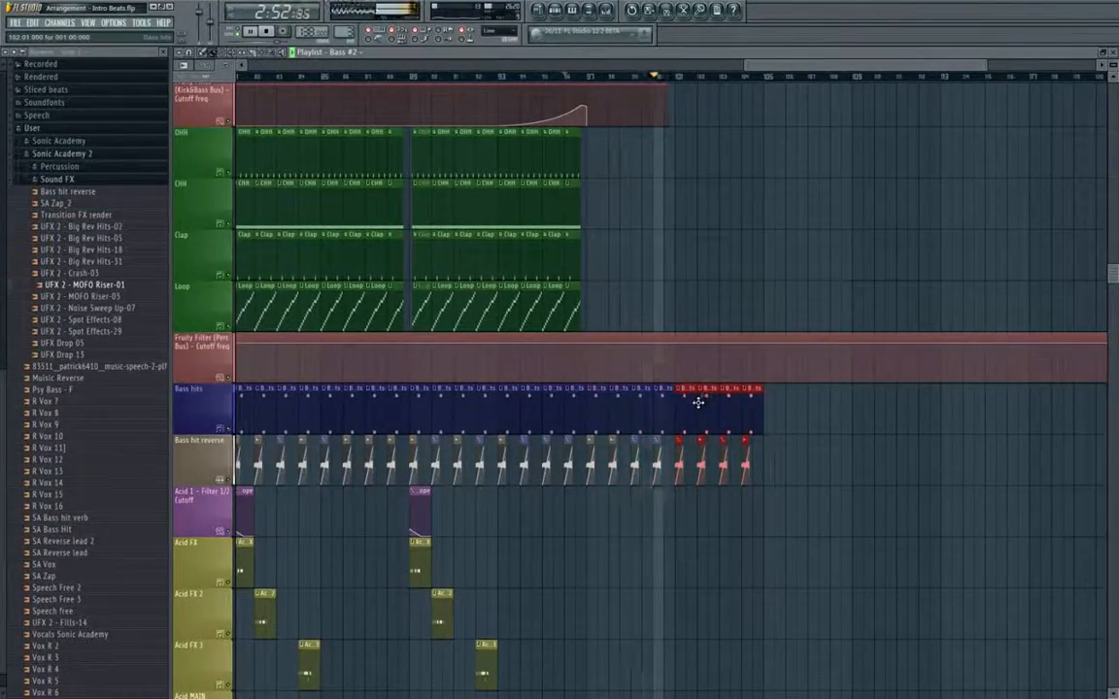
# Place a copy of the Acid FX 3 clip at bar 100.
pyautogui.scroll(-5, 679, 388)
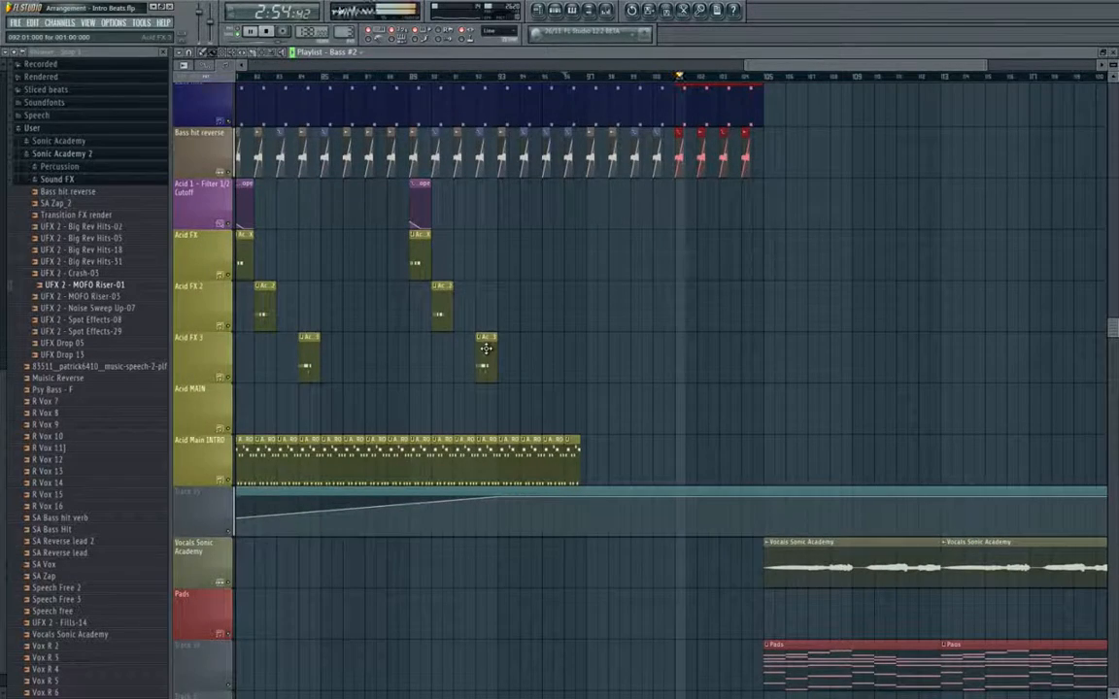
pyautogui.click(663, 357)
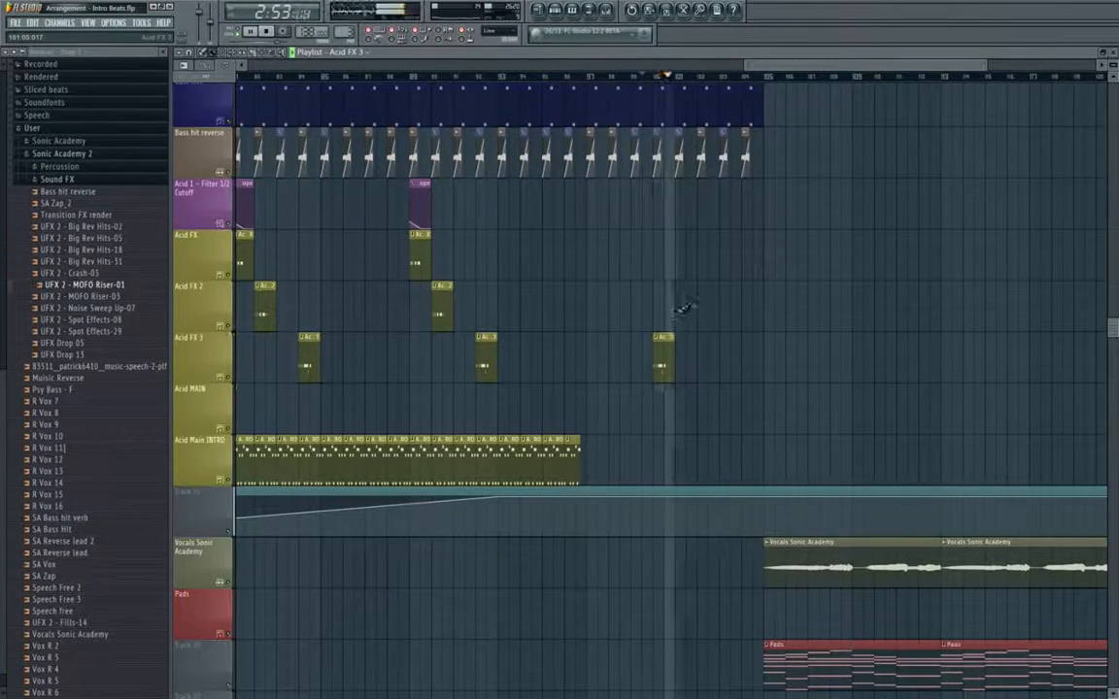
# Copy the three effect clips at bars 93–94 to bar 101, and the Drop FX 2, Transition FX render and filter envelope clips to bars 103–104.
pyautogui.scroll(10, 582, 321)
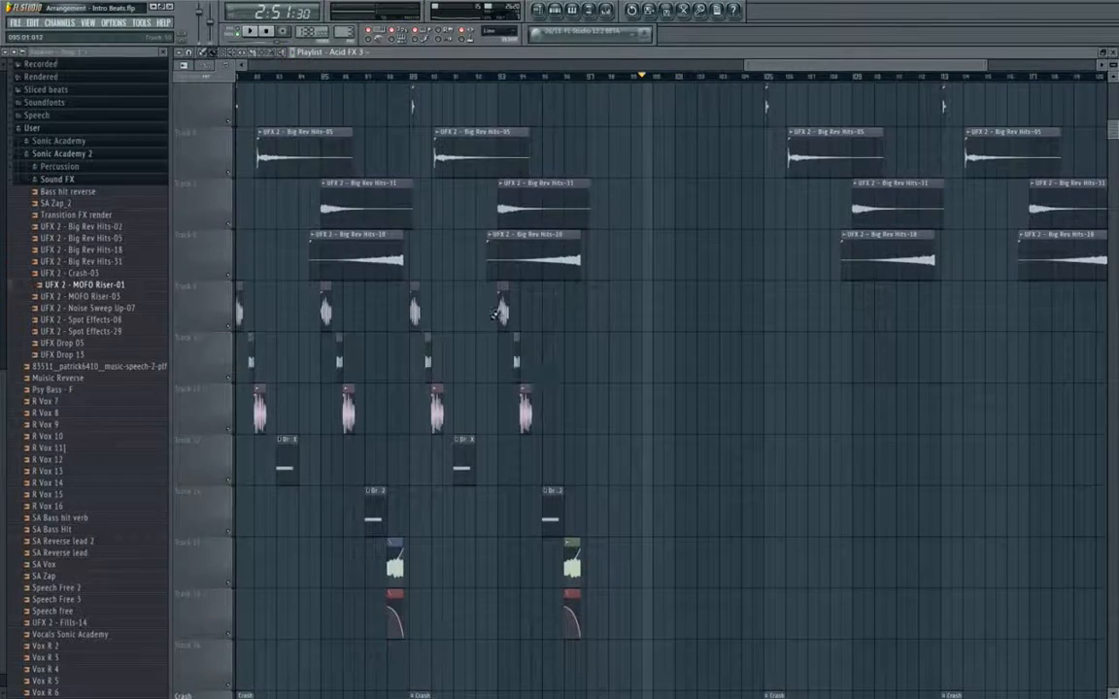
pyautogui.moveTo(493, 280); pyautogui.dragTo(549, 428)
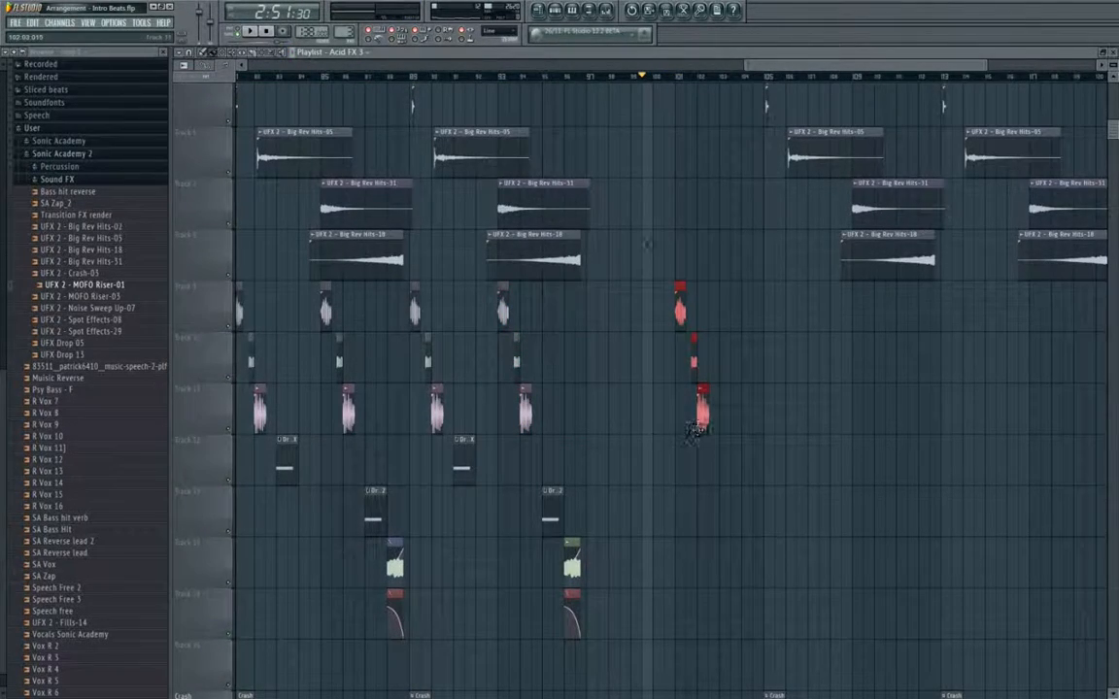
pyautogui.moveTo(555, 482); pyautogui.dragTo(741, 555)
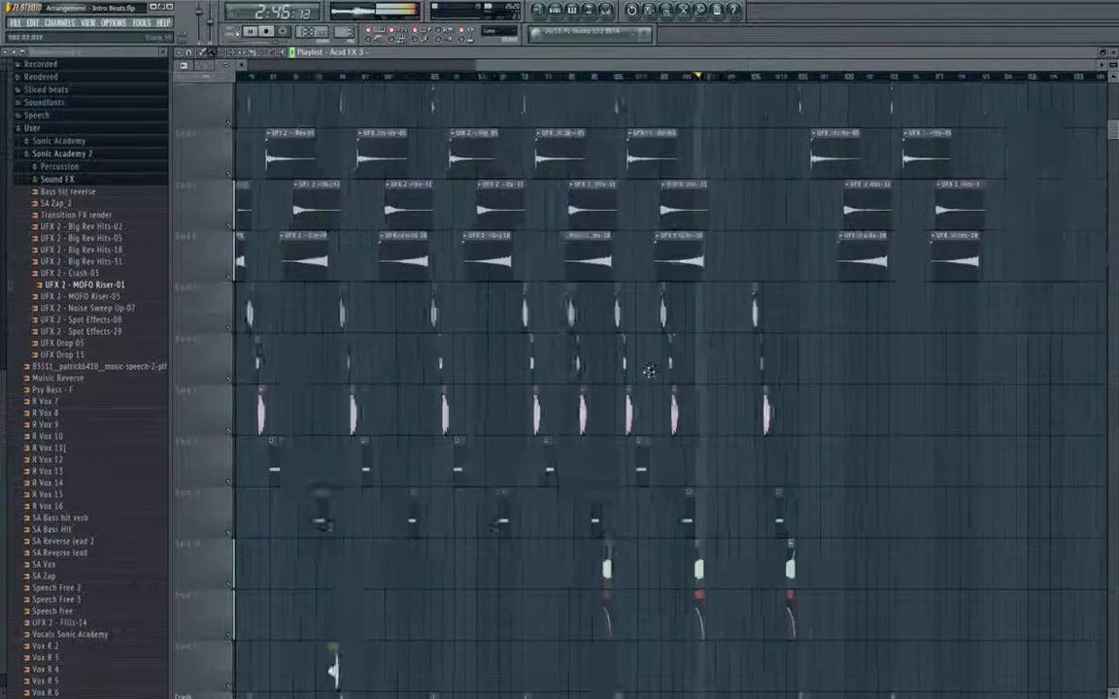
# Play the section and trim the start of the Kick and Bass clips at bar 101 so both begin one beat into the bar.
pyautogui.scroll(-5, 649, 371)
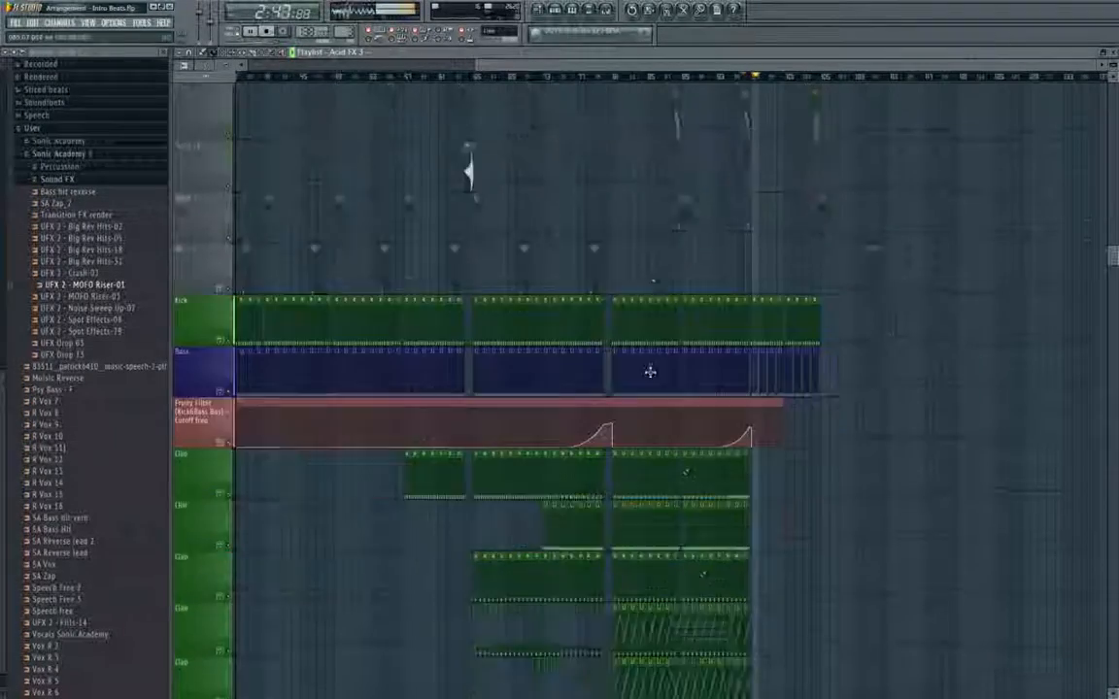
pyautogui.moveTo(650, 372); pyautogui.dragTo(505, 213)
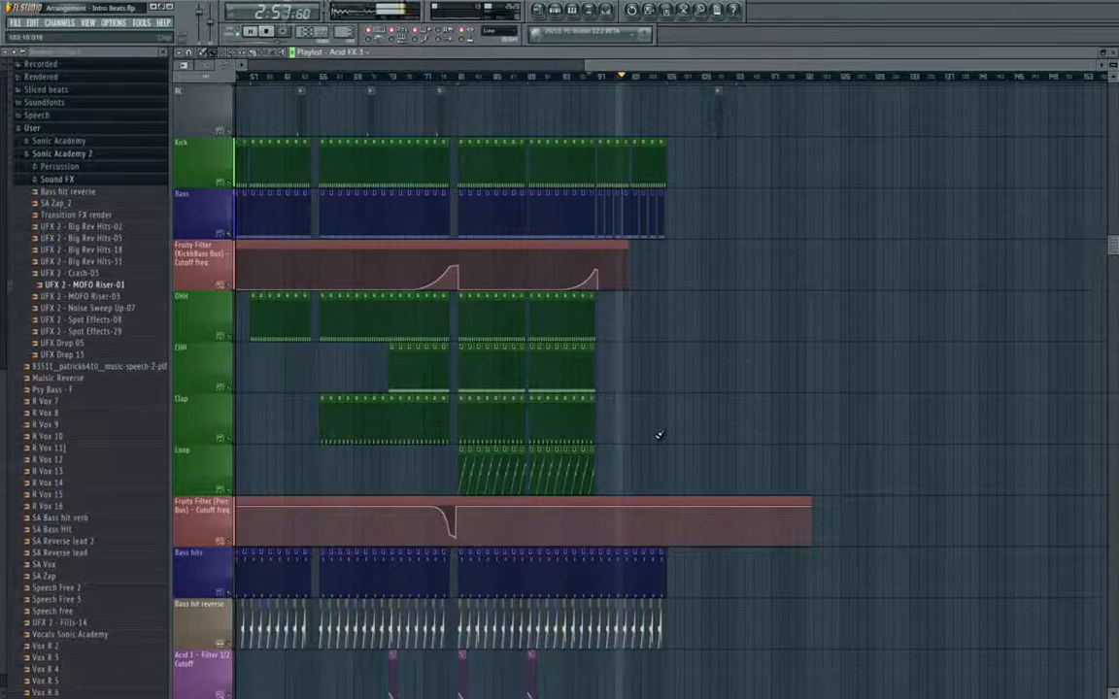
pyautogui.scroll(5, 658, 435)
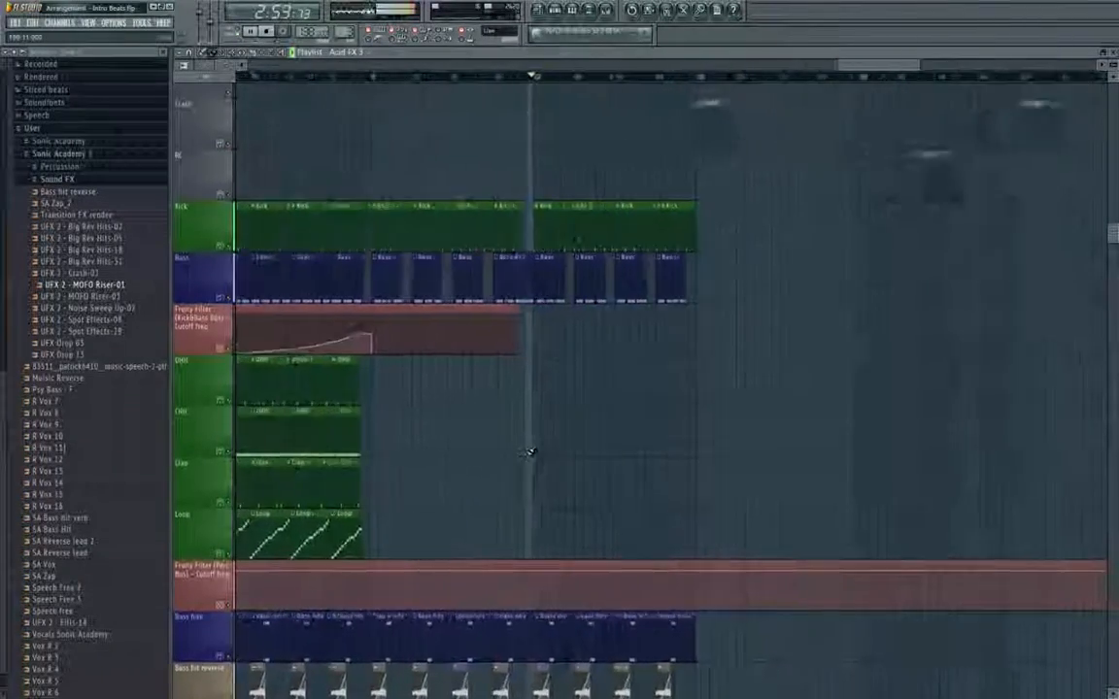
pyautogui.scroll(5, 531, 451)
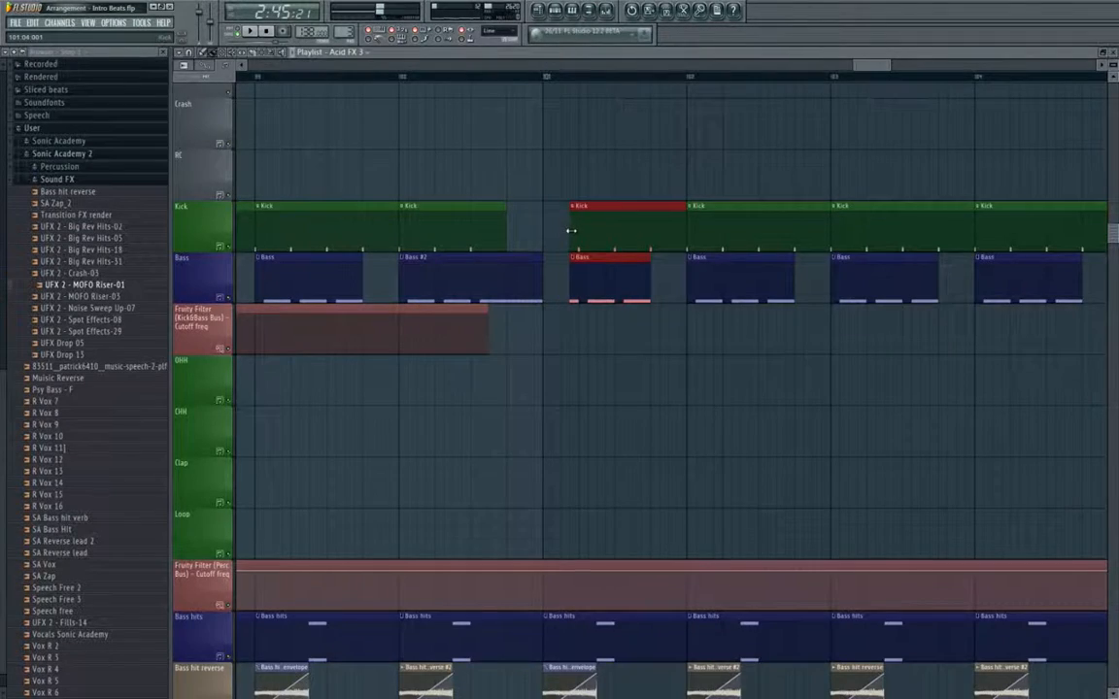
# Place a Crash clip one beat into bar 101, aligned with the trimmed Kick, and save the project.
pyautogui.scroll(10, 625, 290)
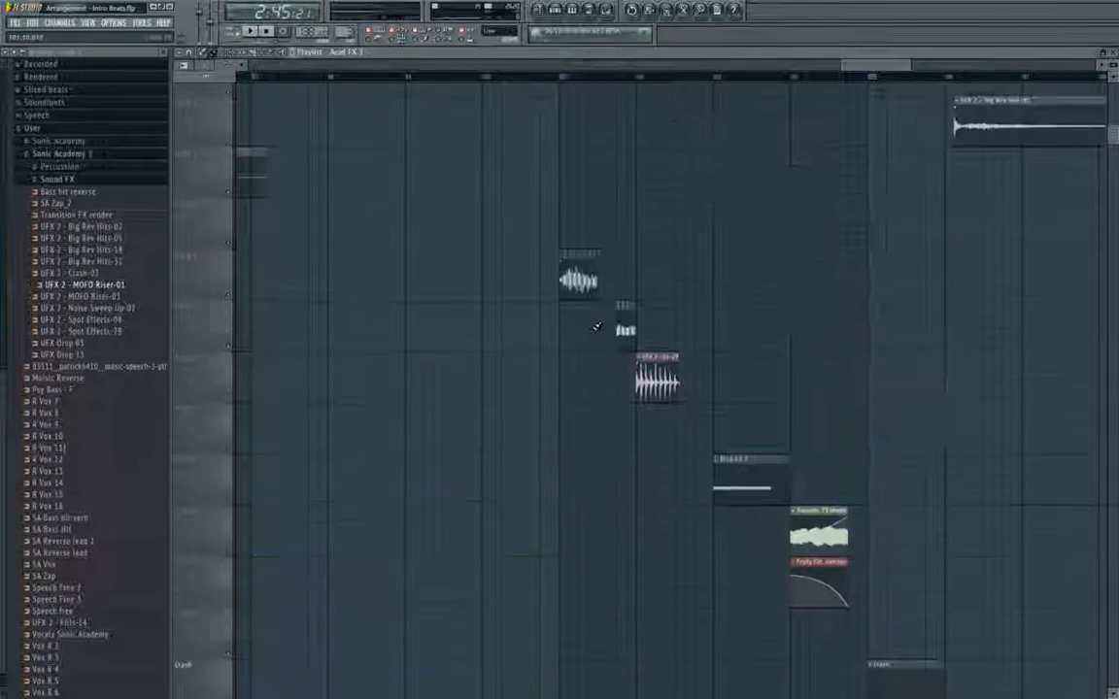
pyautogui.scroll(-10, 589, 302)
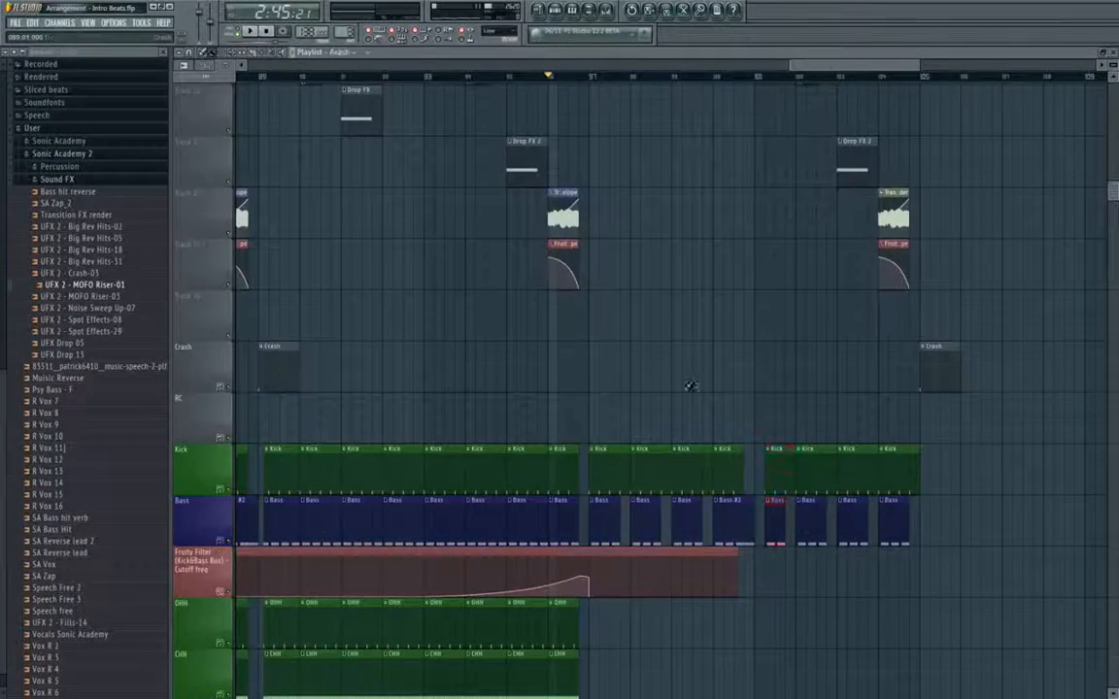
pyautogui.click(643, 361)
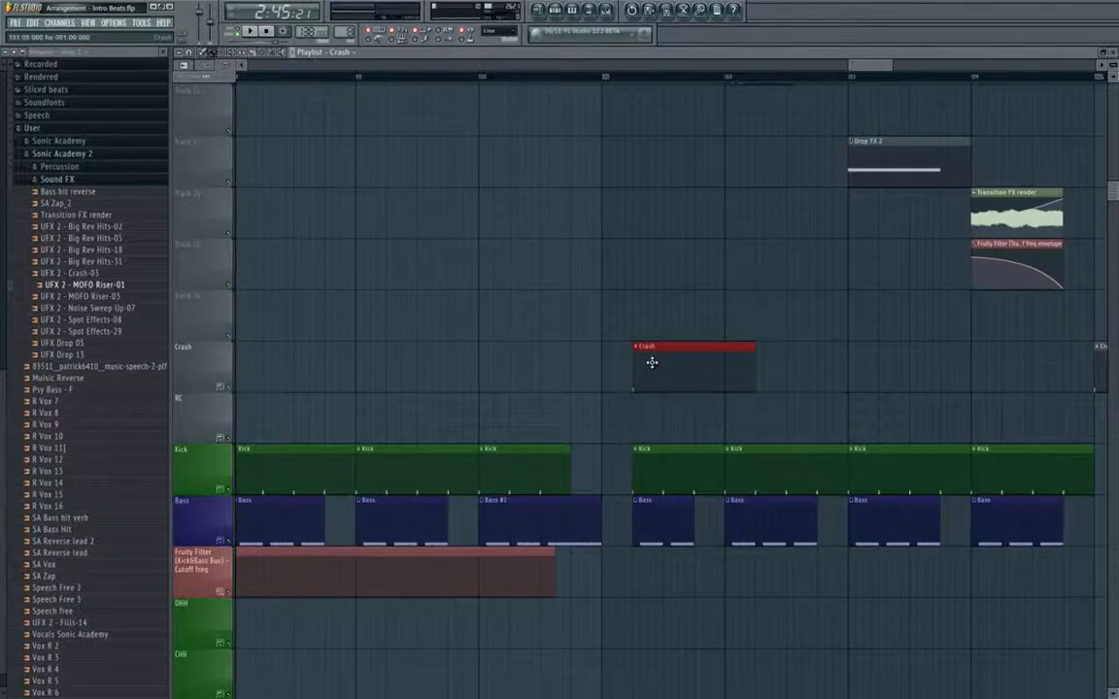
pyautogui.scroll(-4, 652, 362)
pyautogui.scroll(-3, 550, 170)
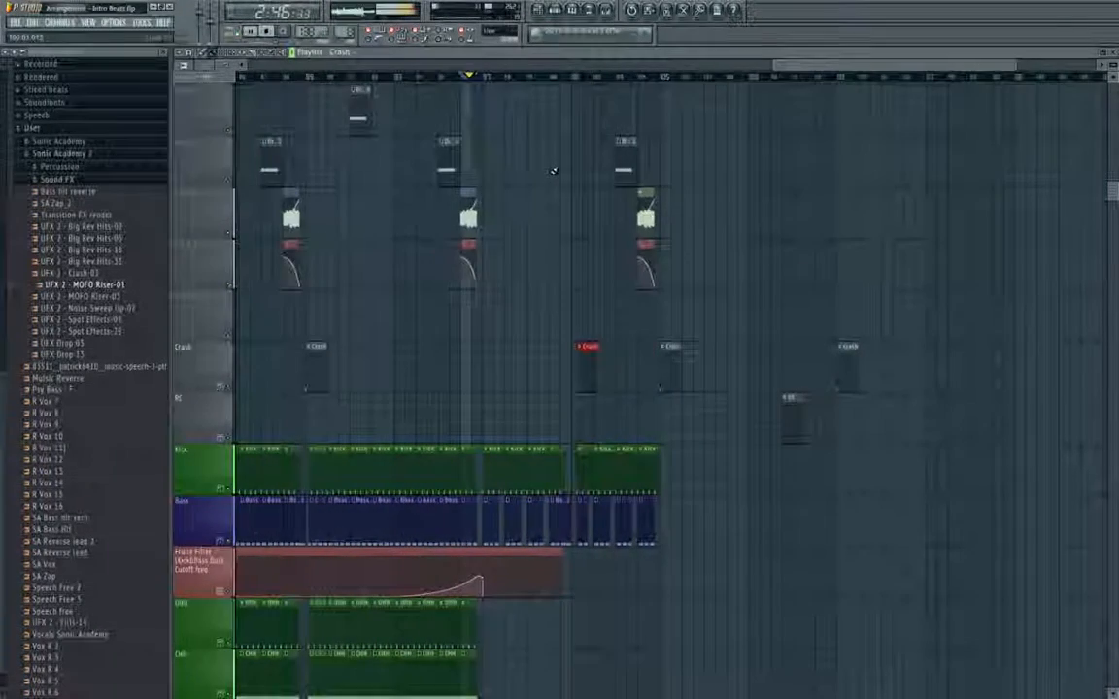
pyautogui.hotkey('ctrl', 's')
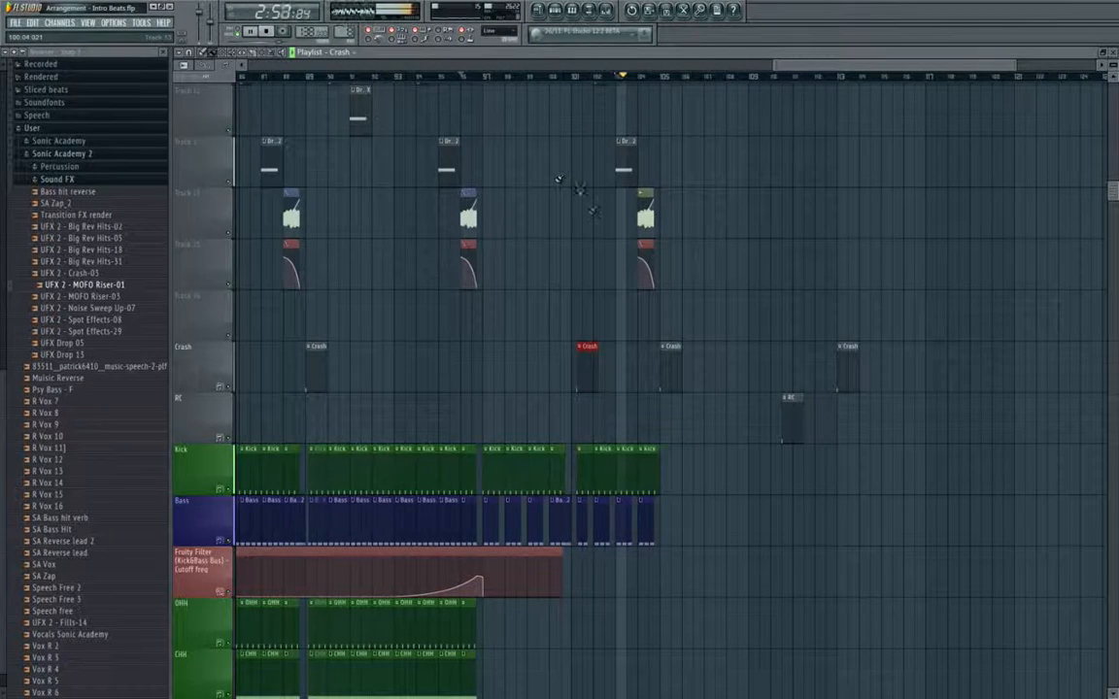
# Shorten the Kick clip at bar 104 to 12 steps so it ends one beat before bar 105, and stop playback.
pyautogui.scroll(3, 656, 455)
pyautogui.moveTo(662, 454); pyautogui.dragTo(655, 457)
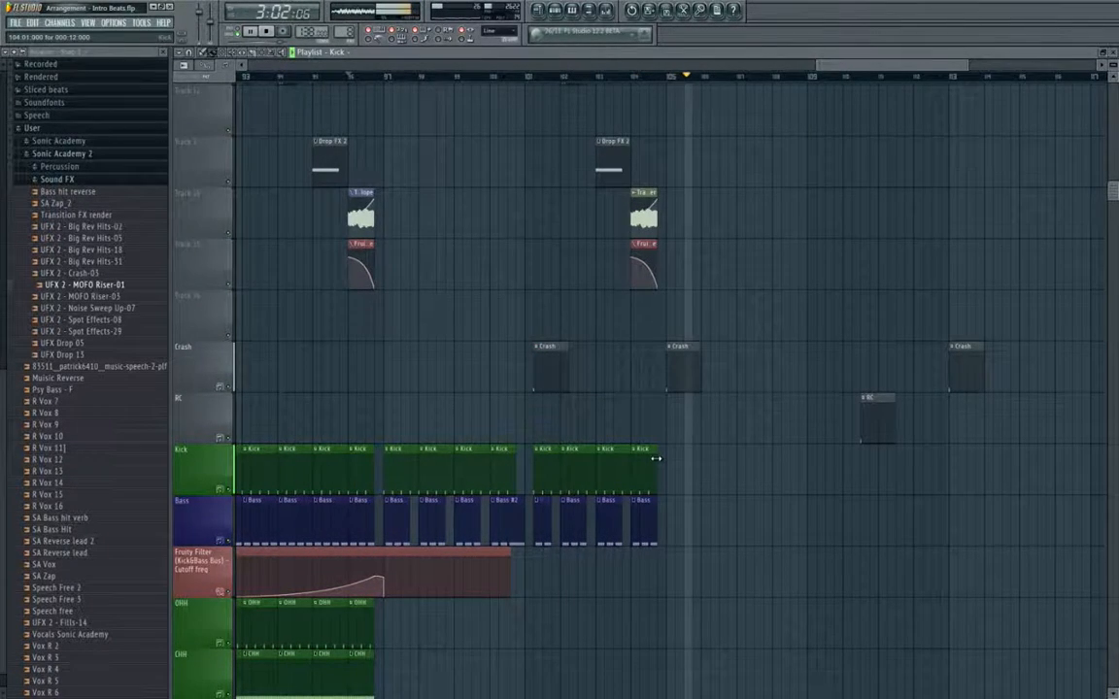
pyautogui.press('space')
# Examine how the percussion, bass hits and acid effect clips build across the arrangement up to bar 105.
pyautogui.scroll(-6, 657, 458)
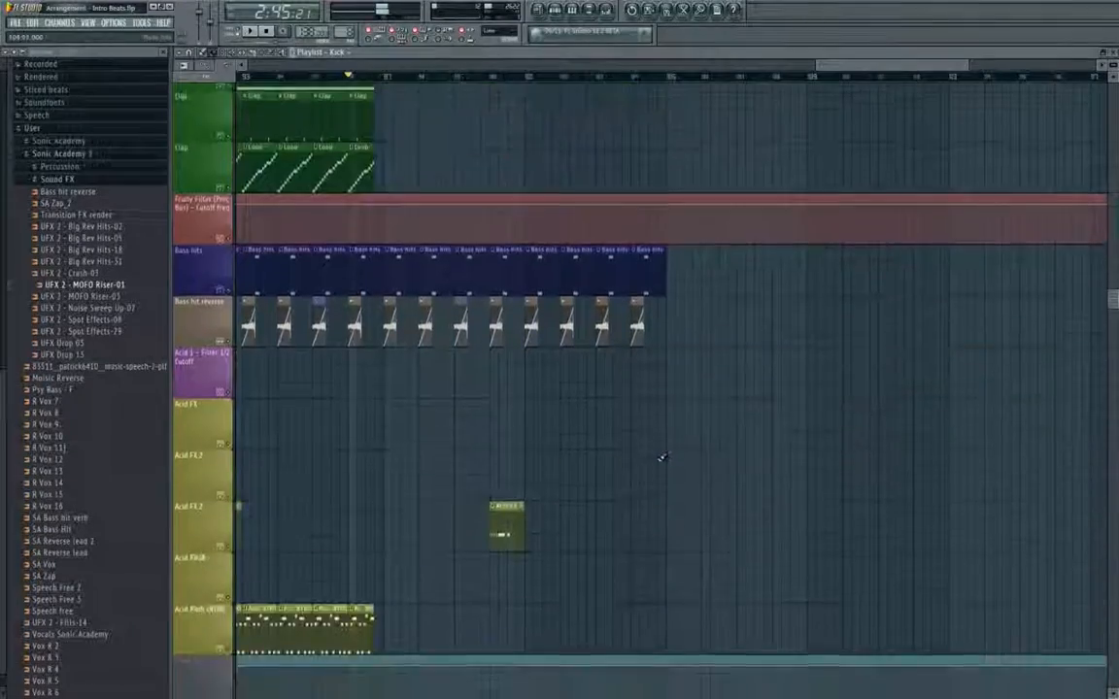
pyautogui.scroll(-3, 662, 459)
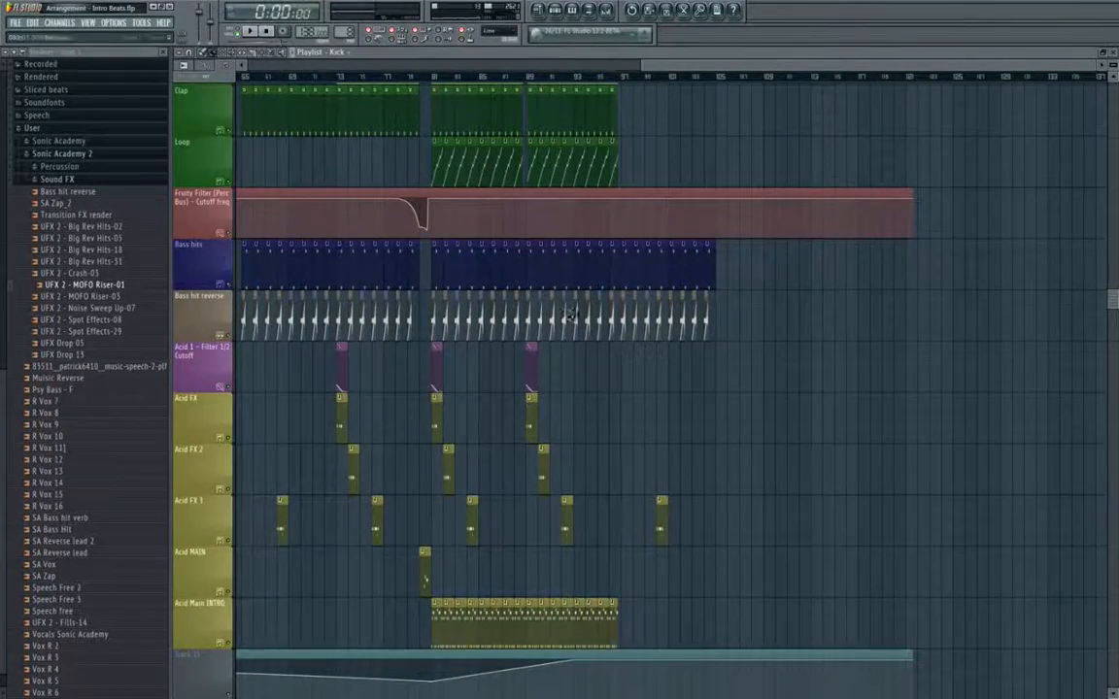
pyautogui.scroll(4, 583, 330)
pyautogui.scroll(3, 607, 365)
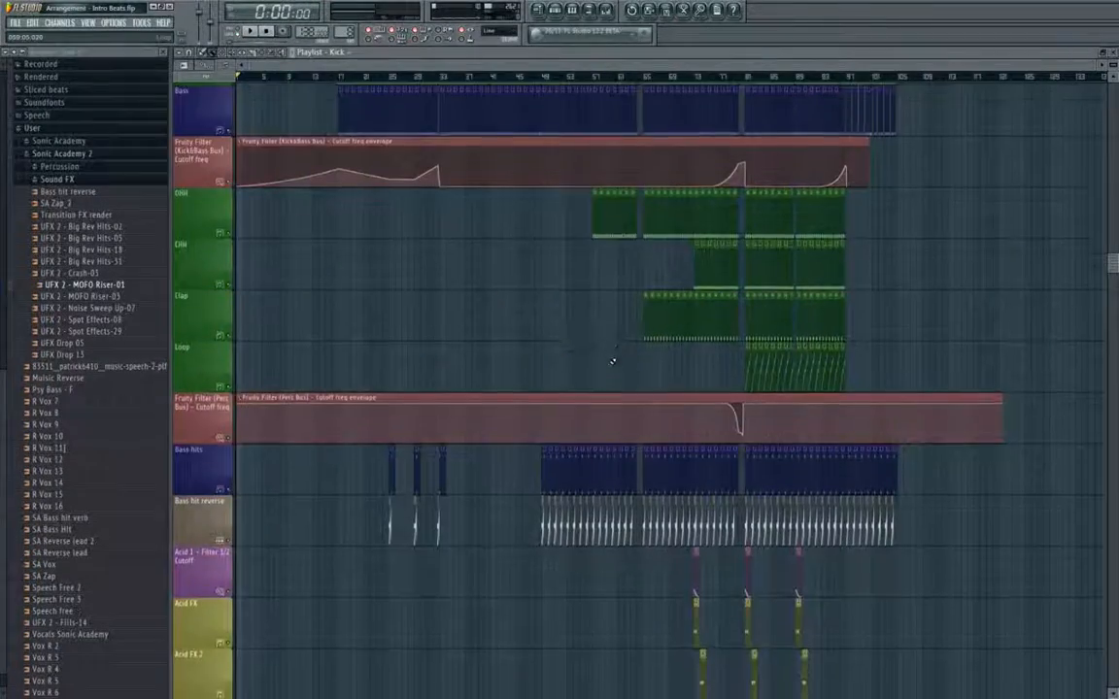
pyautogui.scroll(-3, 612, 362)
pyautogui.scroll(-6, 549, 402)
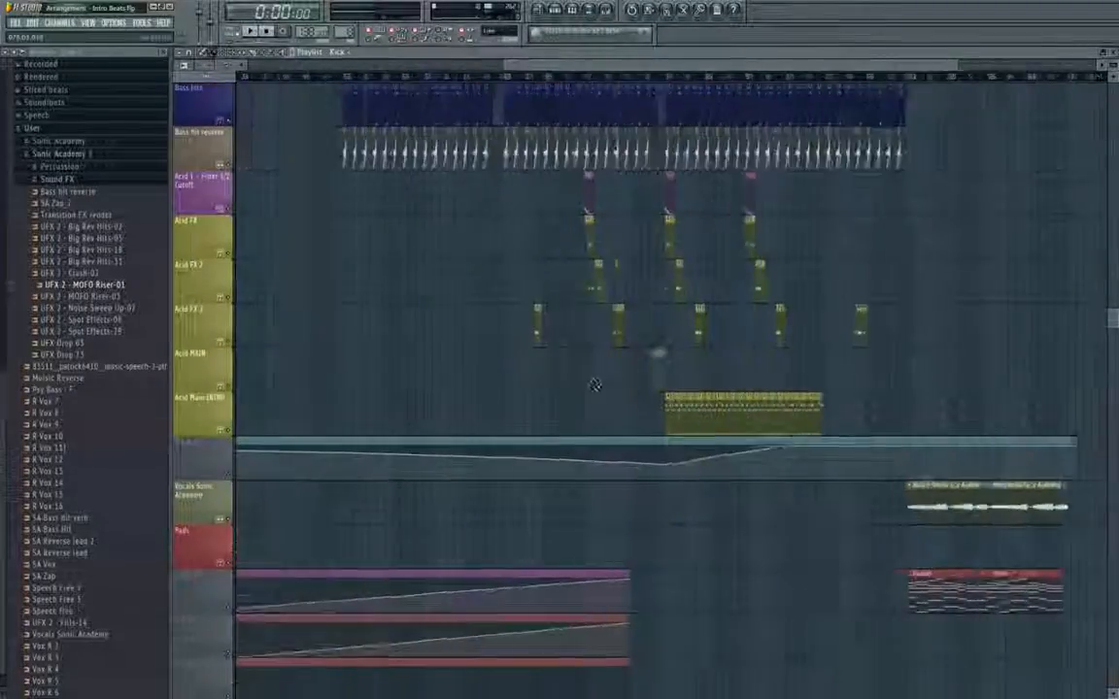
pyautogui.scroll(3, 594, 387)
pyautogui.moveTo(544, 408); pyautogui.dragTo(526, 434)
pyautogui.scroll(-3, 527, 434)
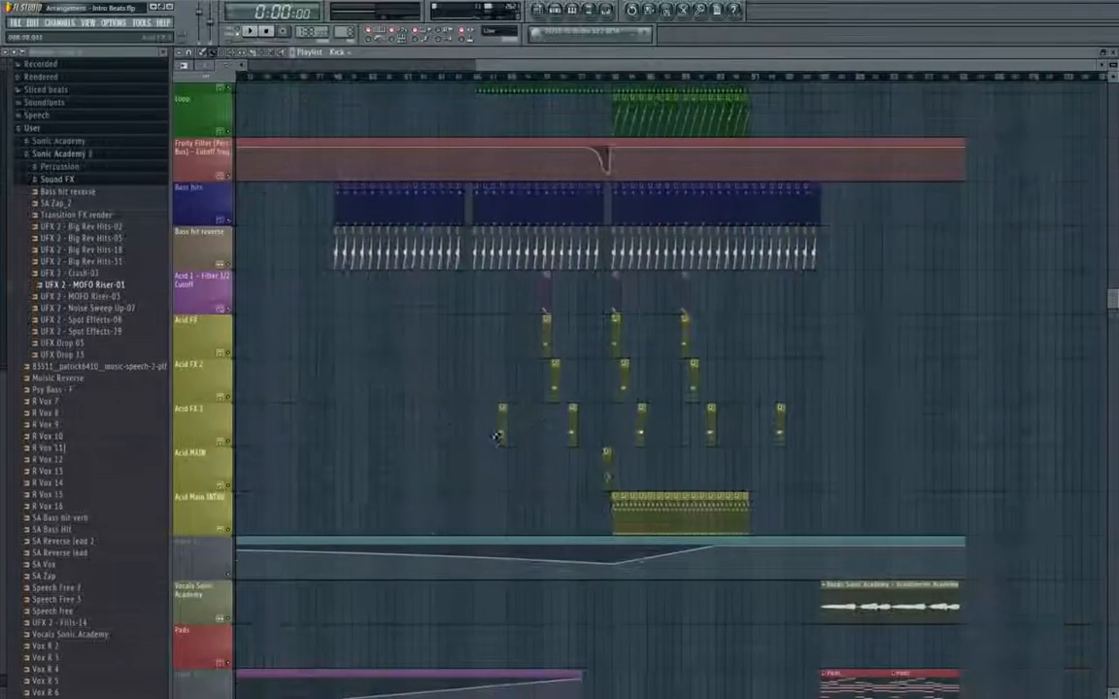
pyautogui.moveTo(541, 288); pyautogui.dragTo(784, 400)
pyautogui.scroll(-2, 767, 401)
# Review the arrangement from the effect tracks down to the Acid Main INTRO clips, including the gapped Kick and Bass from bar 97.
pyautogui.scroll(10, 738, 400)
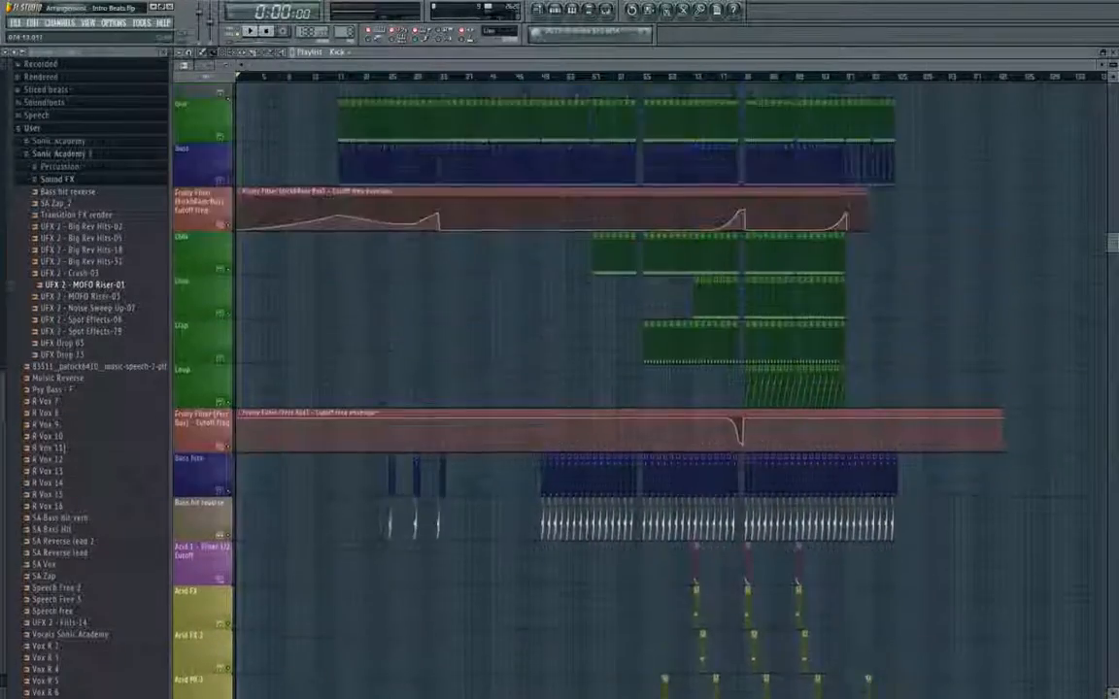
pyautogui.scroll(7, 686, 390)
pyautogui.scroll(-8, 678, 392)
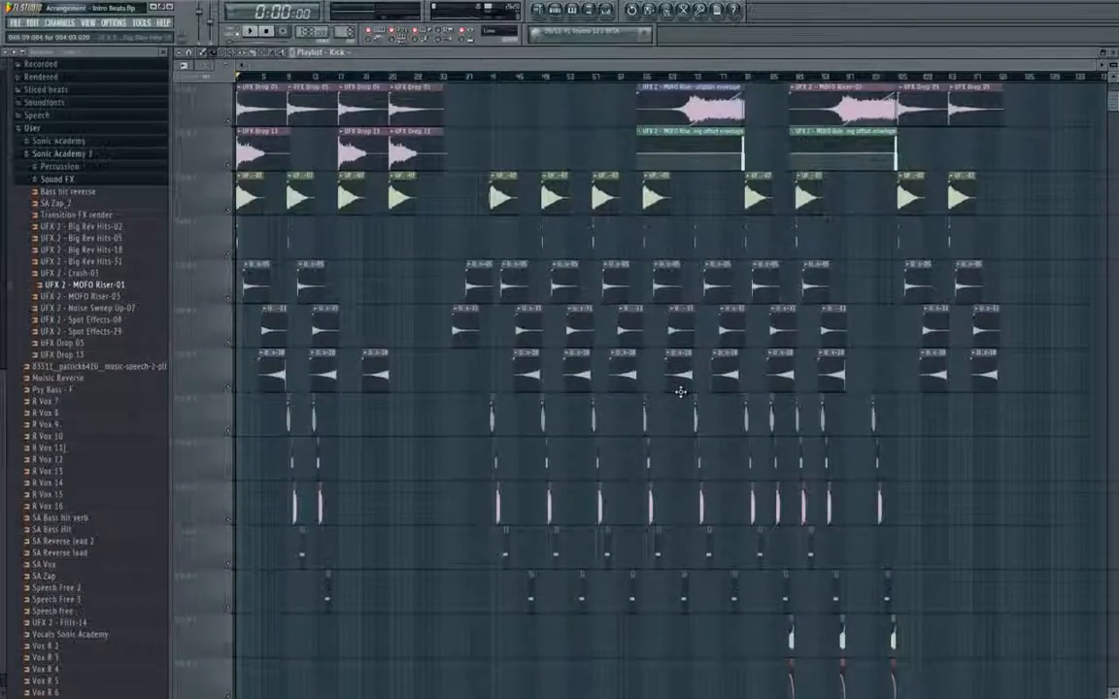
pyautogui.scroll(-8, 678, 385)
pyautogui.scroll(-1, 624, 452)
pyautogui.scroll(3, 553, 408)
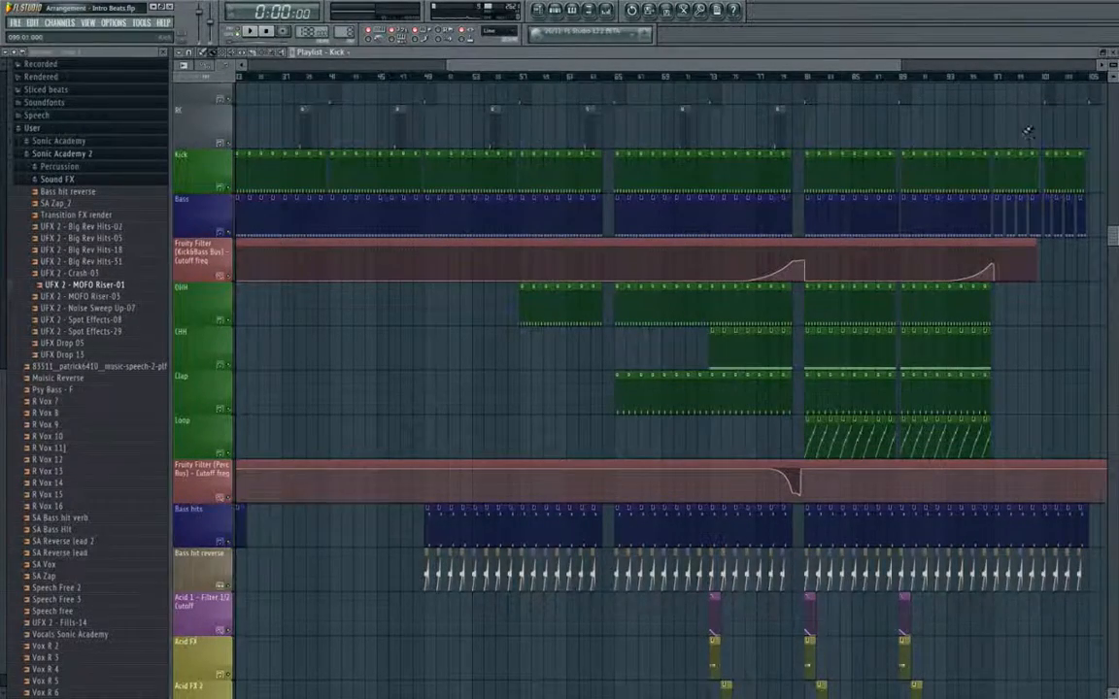
pyautogui.moveTo(964, 184); pyautogui.dragTo(870, 171)
pyautogui.scroll(-5, 841, 270)
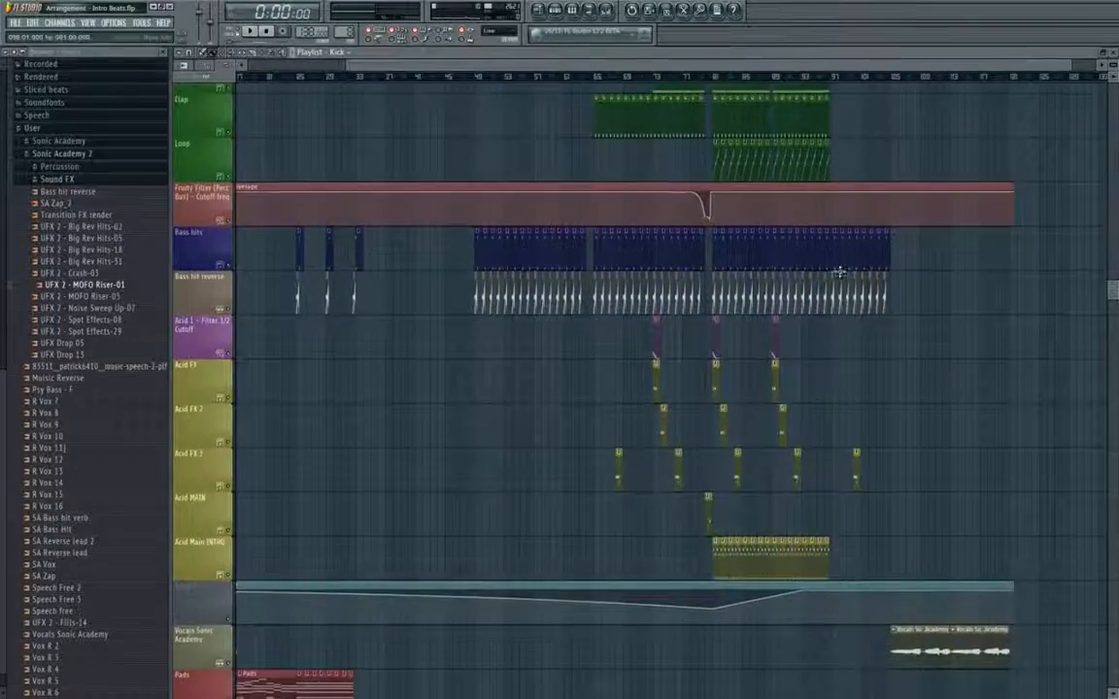
pyautogui.scroll(1, 709, 272)
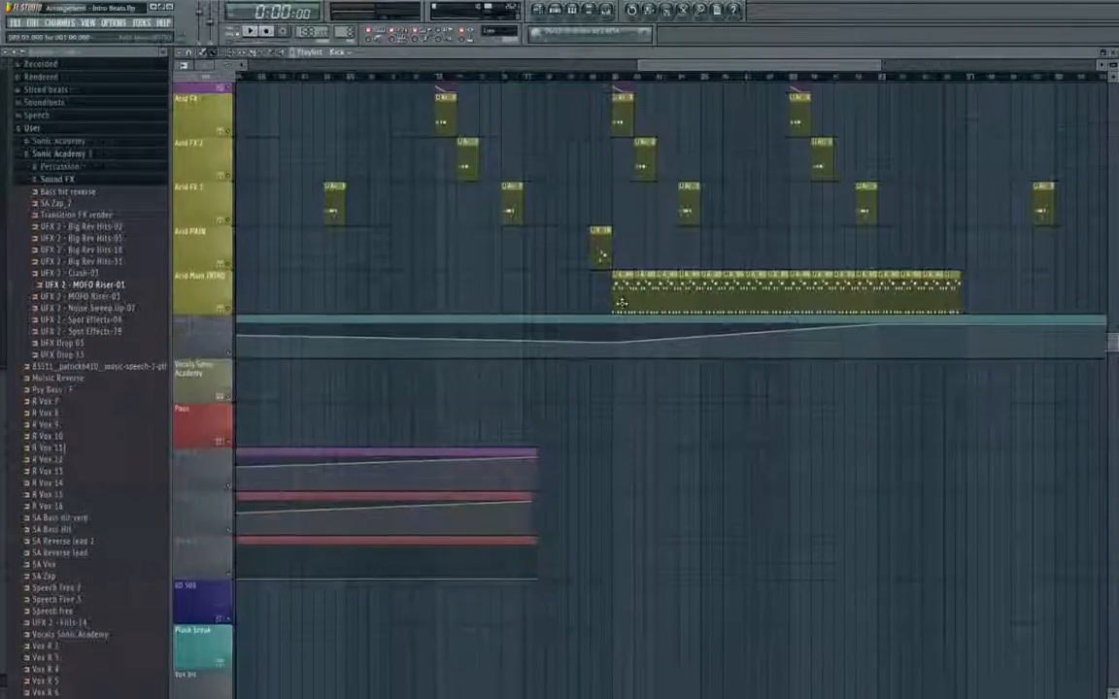
pyautogui.moveTo(622, 303); pyautogui.dragTo(745, 430)
pyautogui.scroll(-1, 745, 430)
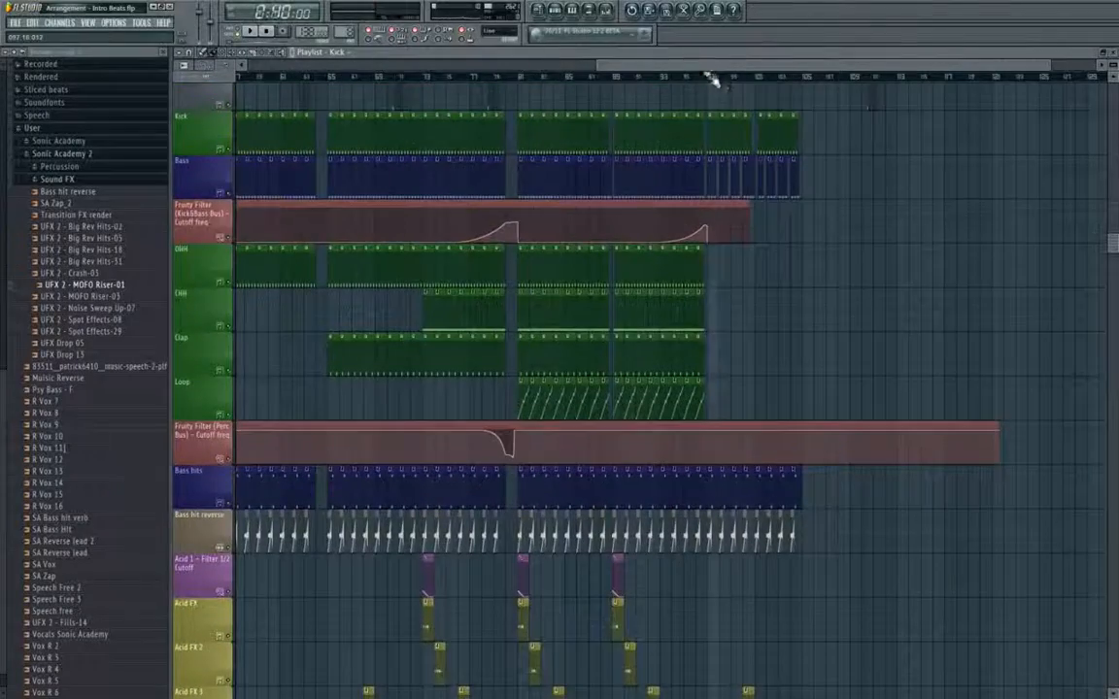
# Set the playback position to bar 97 and examine the riser, sweeps and effect hits in the section before bar 105.
pyautogui.click(711, 78)
pyautogui.scroll(5, 819, 329)
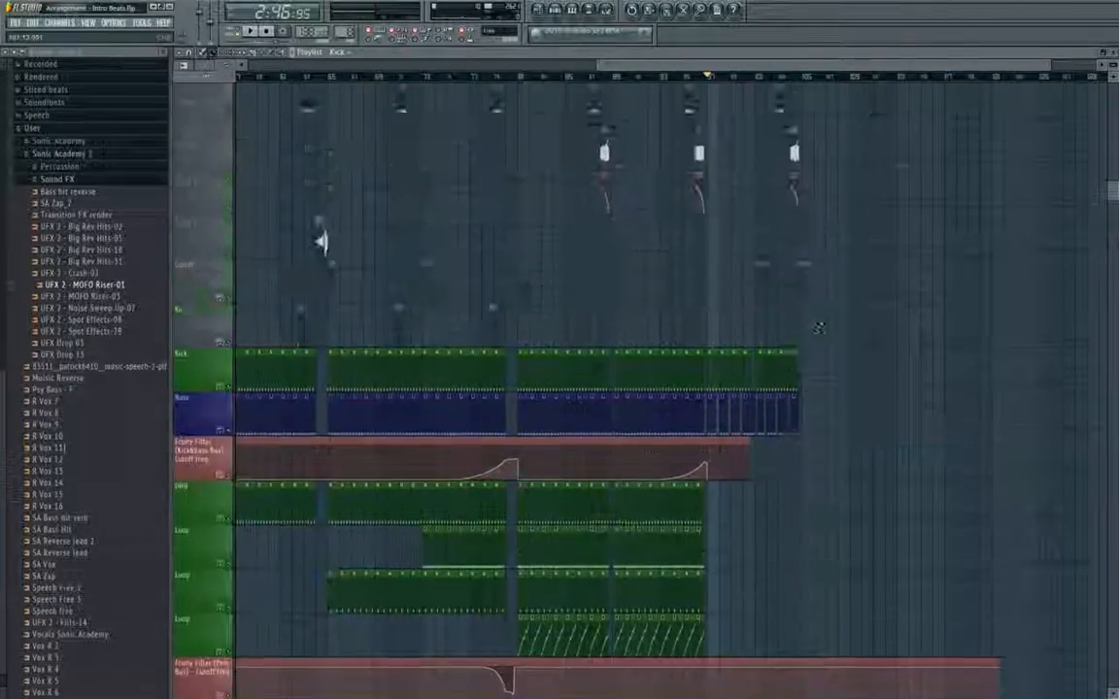
pyautogui.scroll(9, 615, 312)
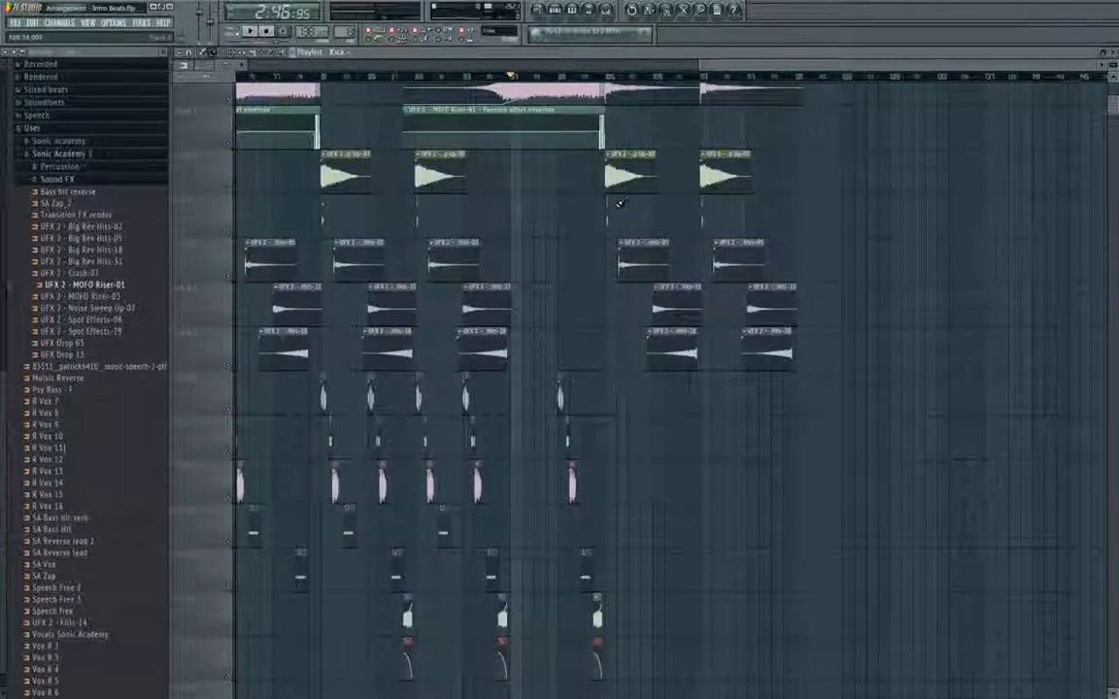
pyautogui.scroll(2, 622, 204)
pyautogui.moveTo(692, 133); pyautogui.dragTo(522, 194)
pyautogui.scroll(-4, 916, 252)
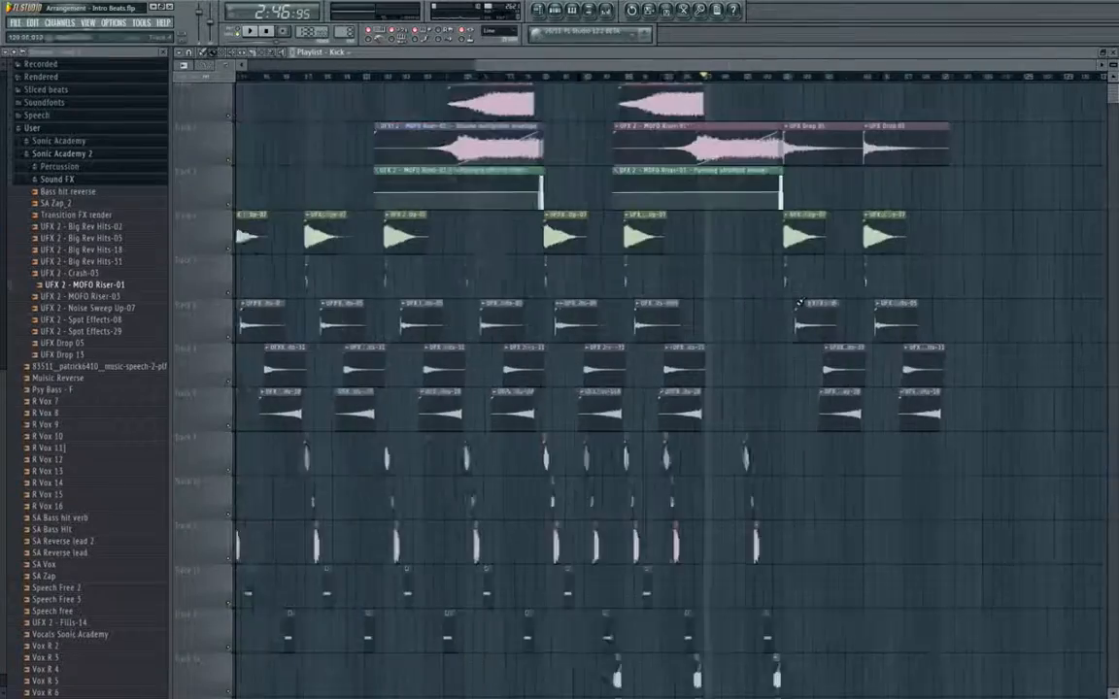
# Set the playback position to the start of the break at bar 105 and review the transition there and the full arrangement.
pyautogui.scroll(5, 902, 200)
pyautogui.click(886, 75)
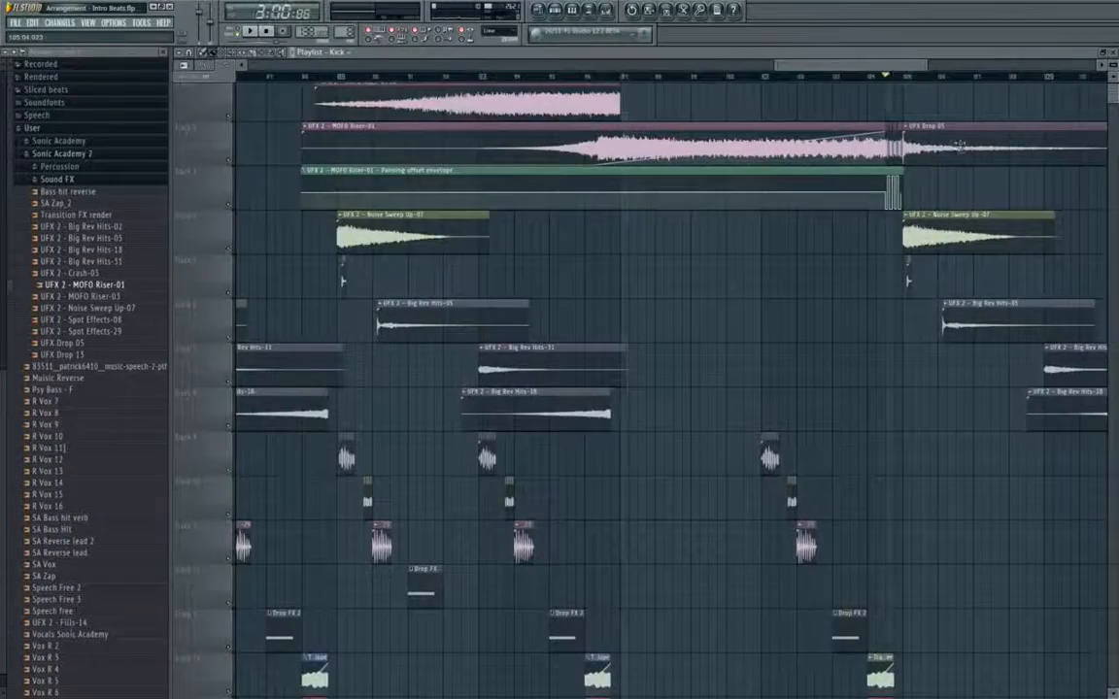
pyautogui.moveTo(958, 143); pyautogui.dragTo(697, 139)
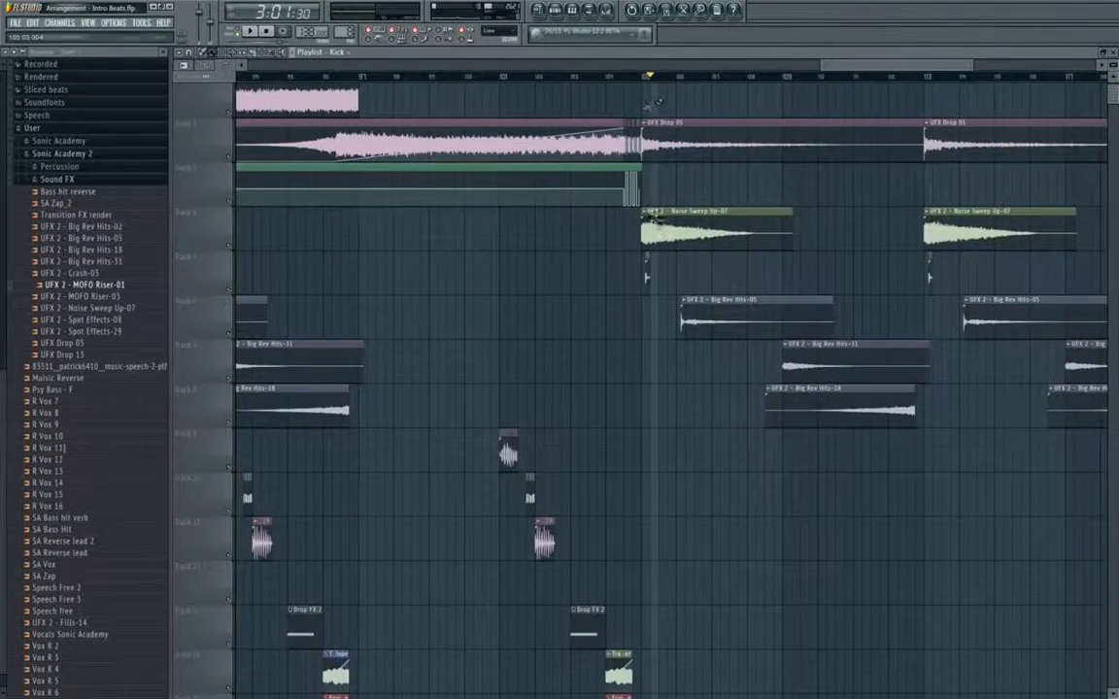
pyautogui.scroll(-6, 669, 198)
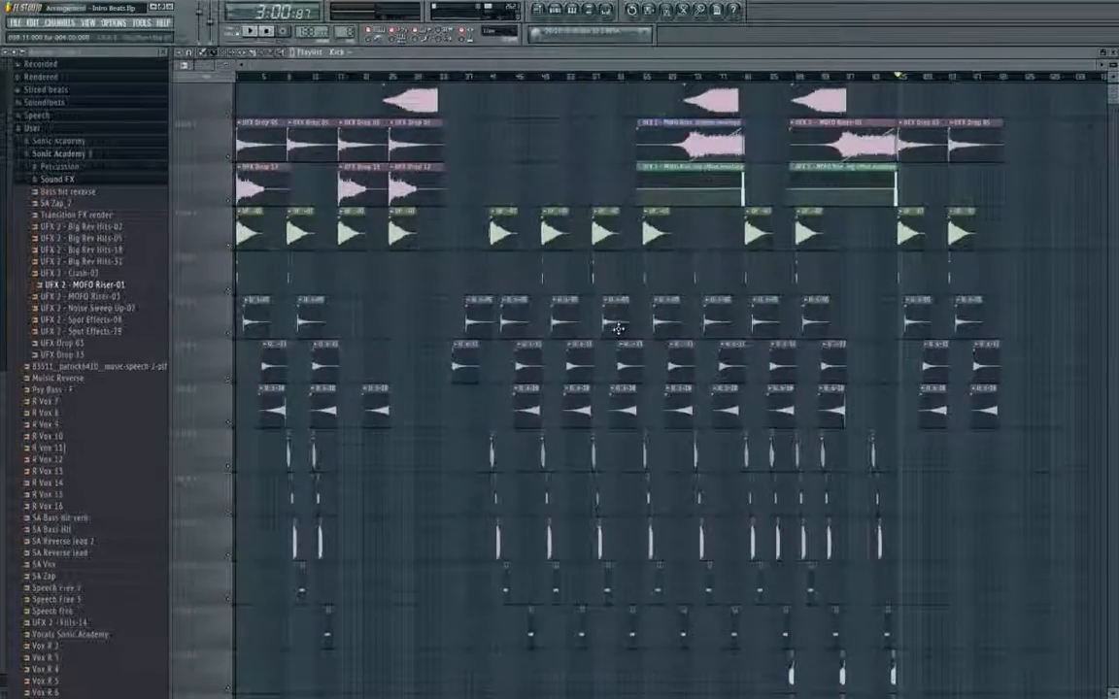
pyautogui.scroll(-7, 617, 315)
pyautogui.scroll(-1, 623, 314)
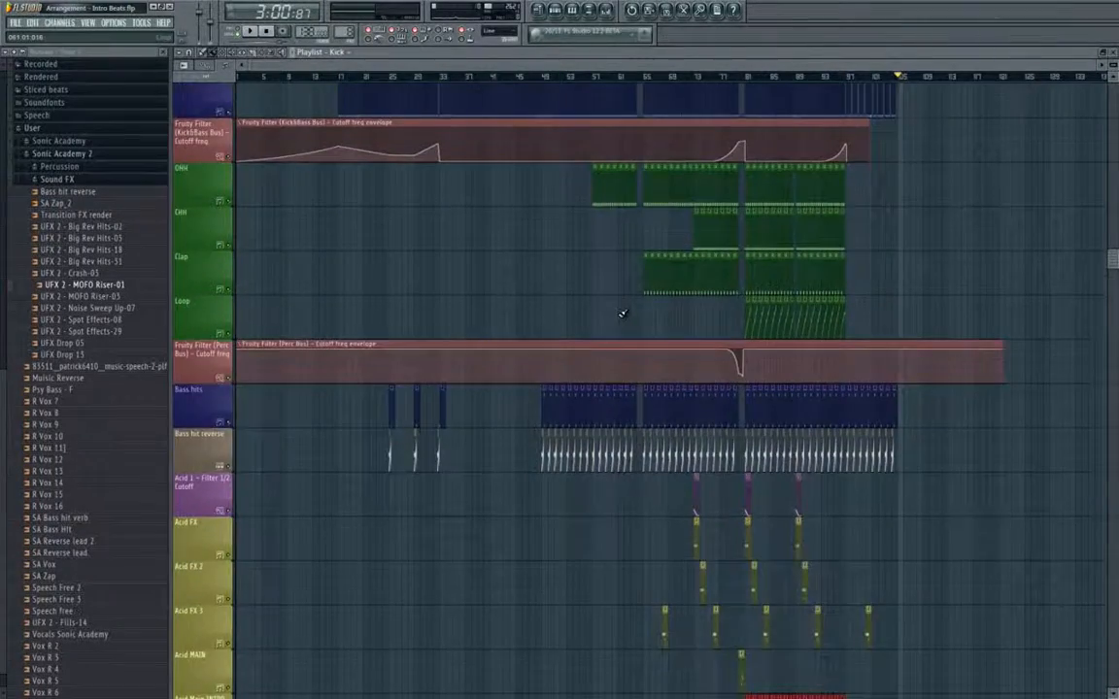
pyautogui.scroll(8, 623, 314)
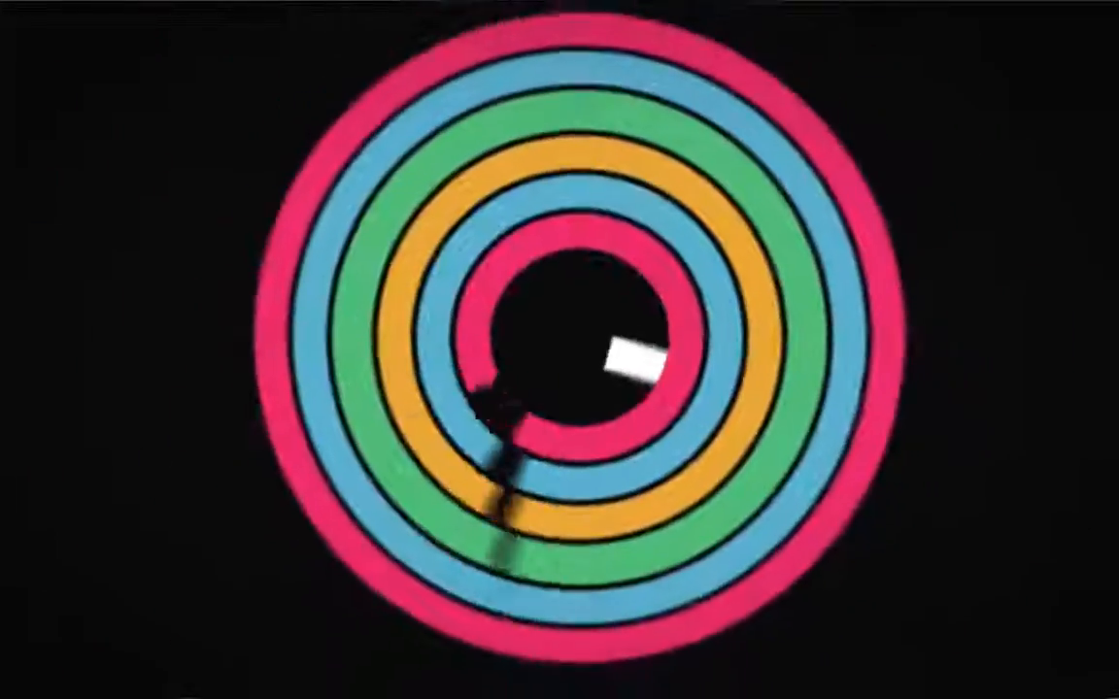